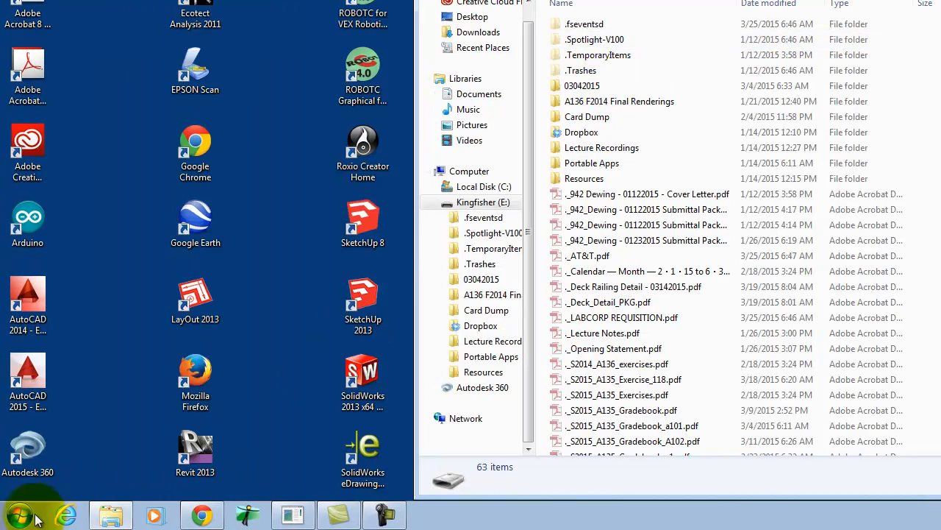
Launch Adobe Illustrator CS6 from the Adobe Design Standard CS6 program group
left_click(20, 515)
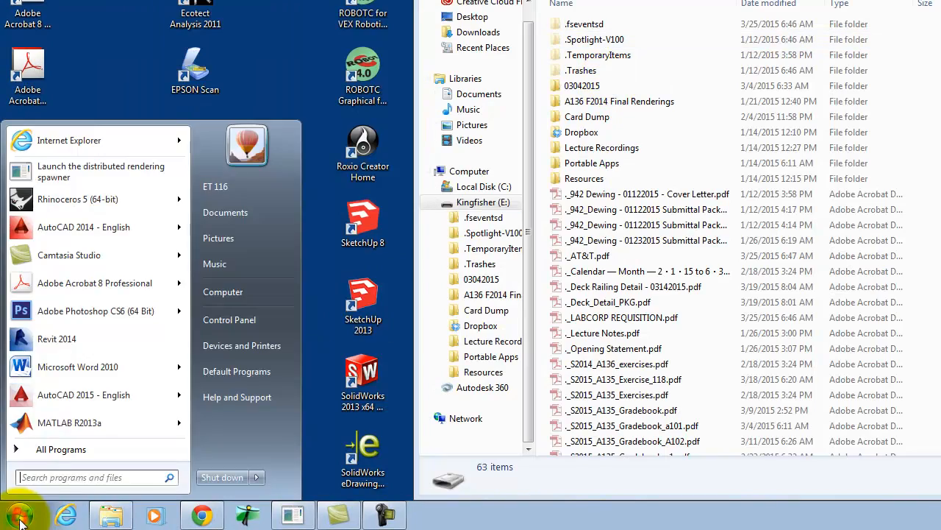
left_click(61, 449)
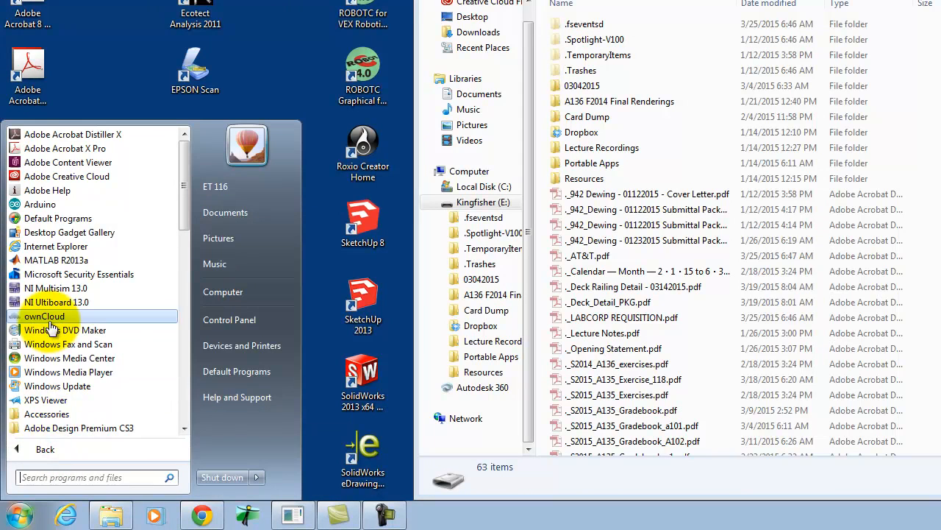
left_click(184, 428)
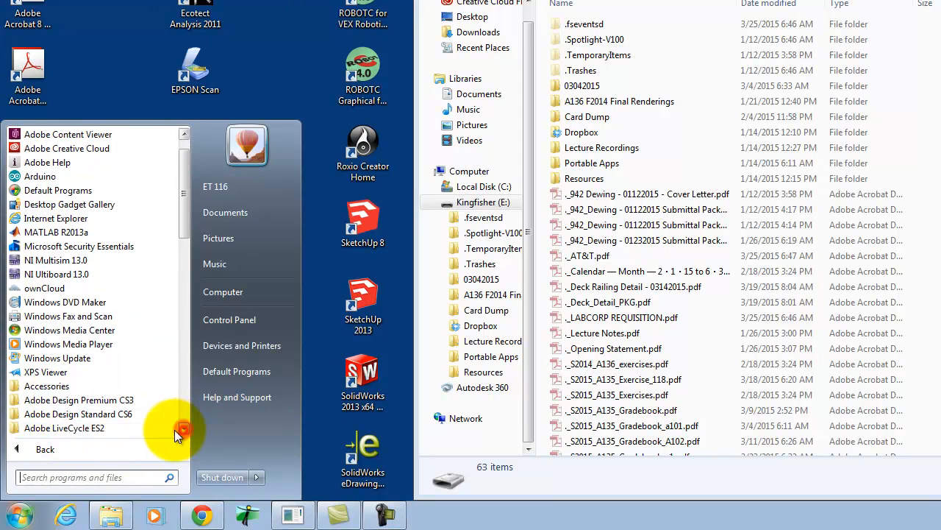
left_click(125, 416)
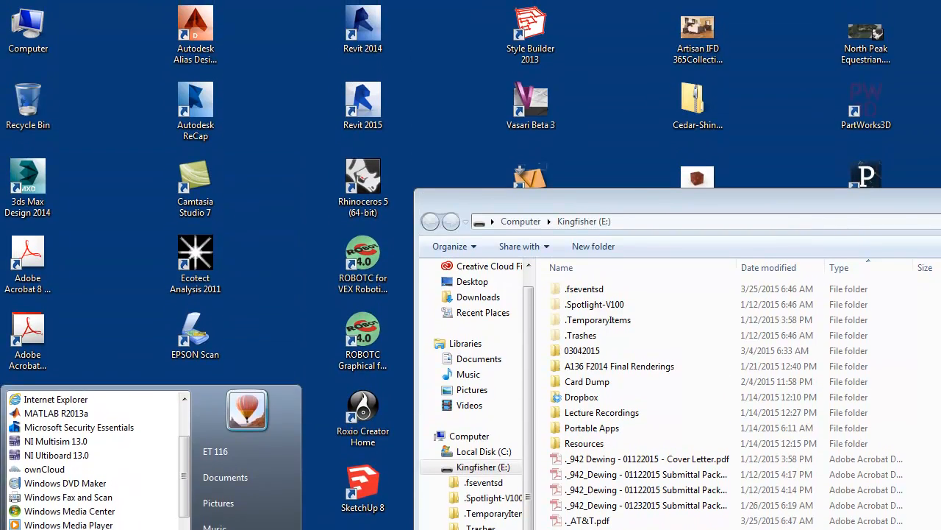
left_click(70, 528)
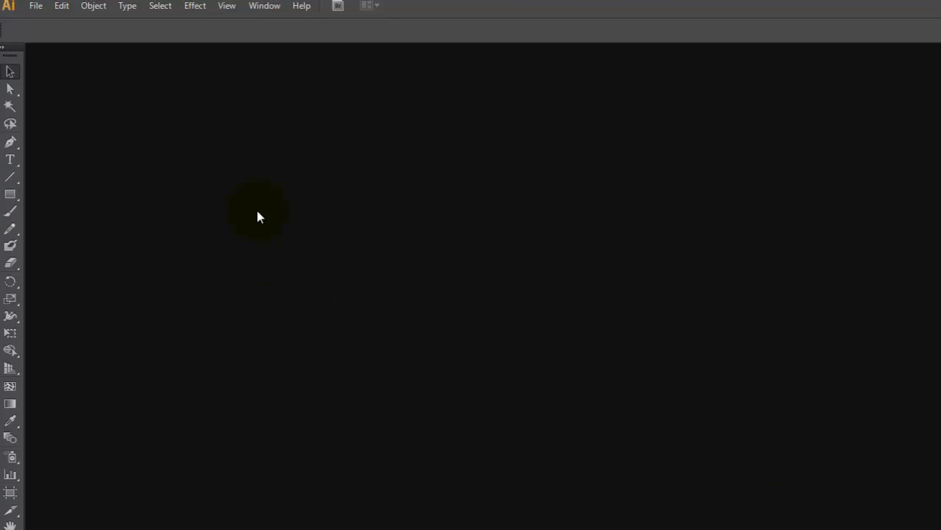
Create a new Letter-size print document named "Arch Diagram Ex119" with one artboard
left_click(37, 7)
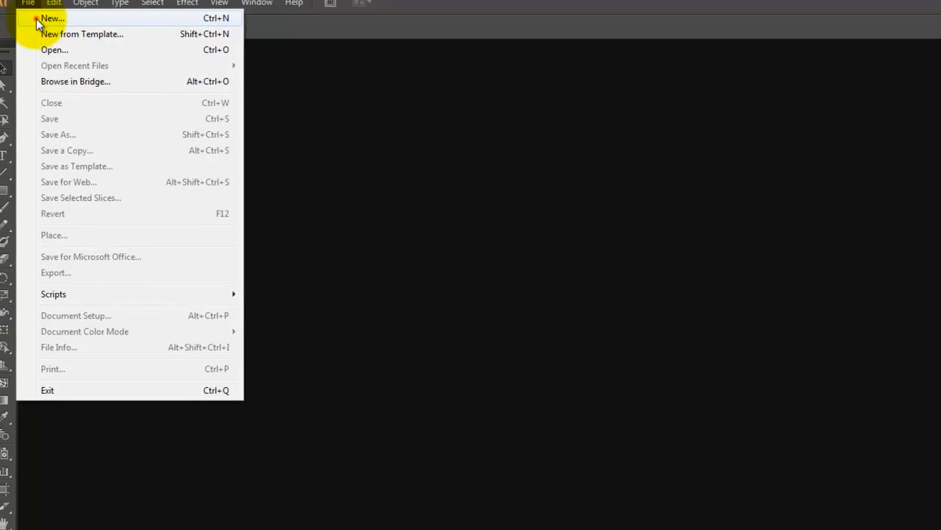
left_click(30, 20)
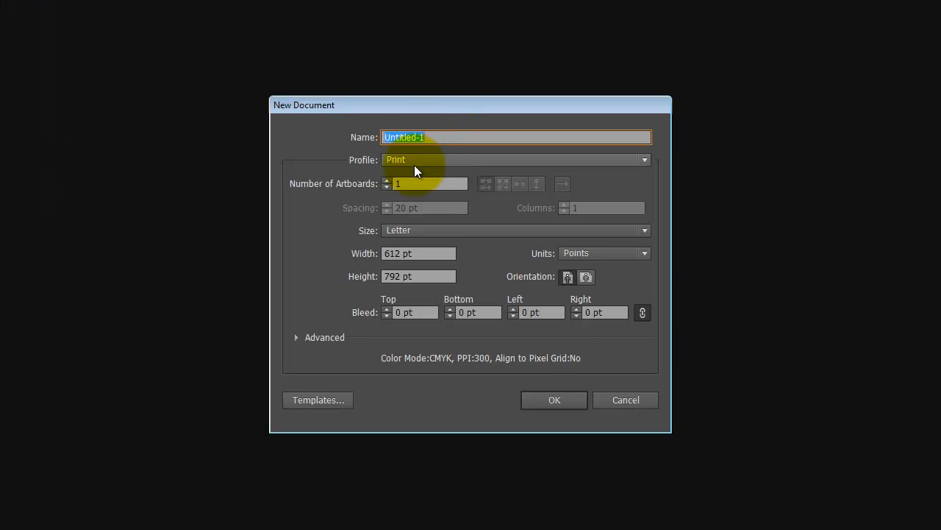
type("Arch Diar")
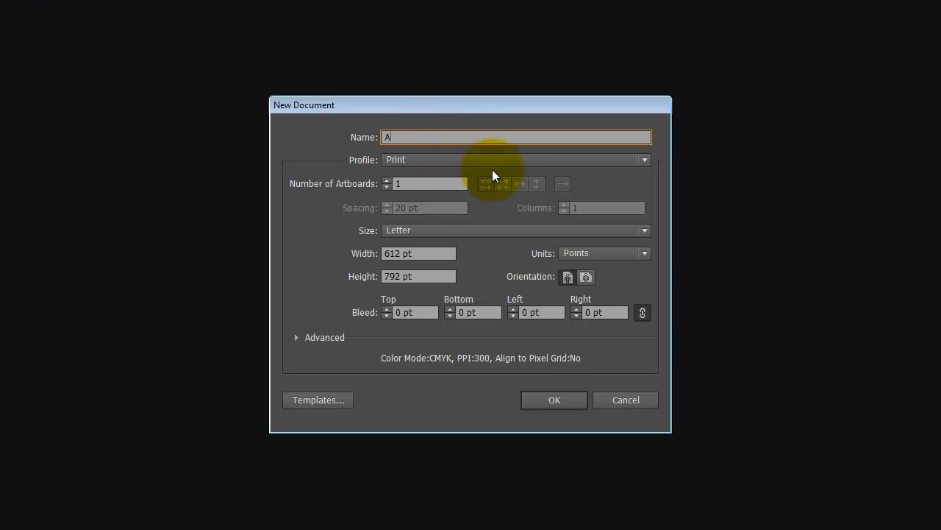
key("BackSpace")
key("BackSpace")
type("agram Ex119")
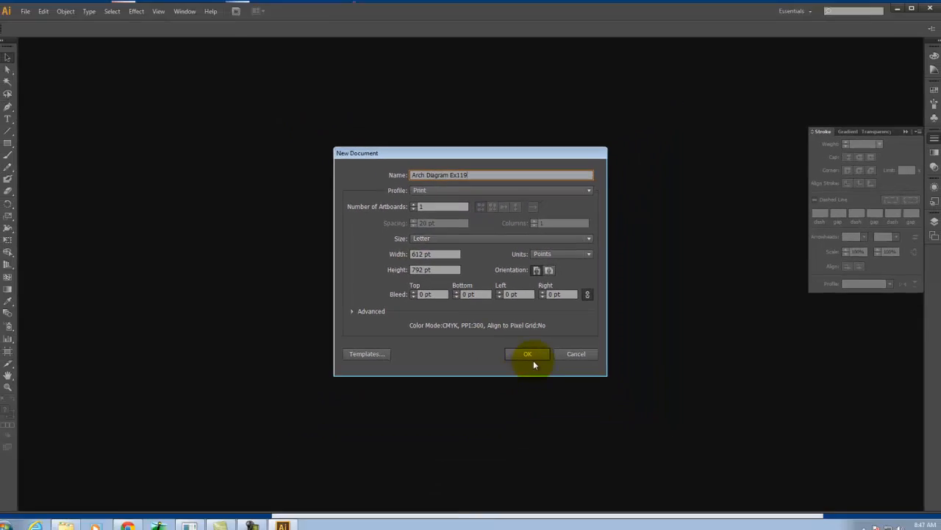
left_click(531, 357)
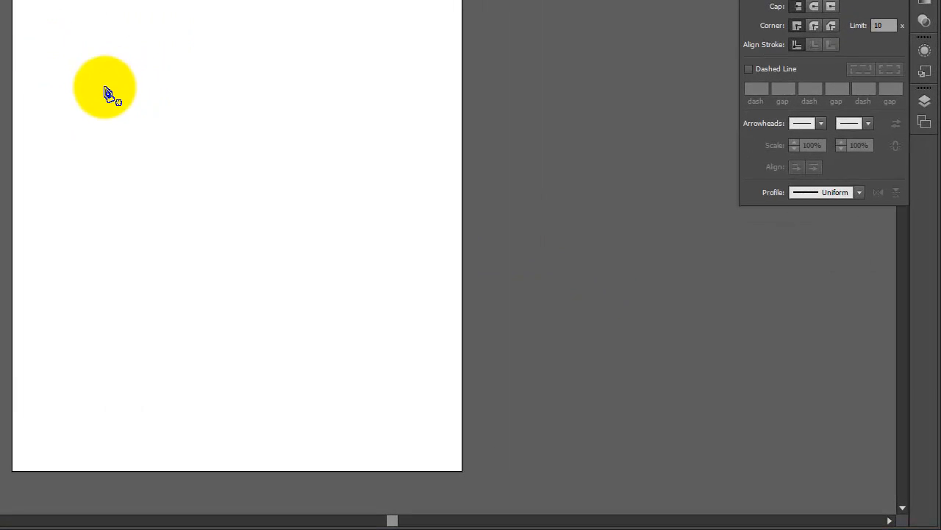
Draw a wavy curve with the Pen tool, descending from the page's upper left across to its lower right
left_click(44, 61)
left_click_drag(77, 93, 87, 110)
left_click_drag(112, 151, 177, 168)
left_click_drag(248, 179, 264, 196)
left_click_drag(320, 220, 332, 233)
left_click_drag(399, 271, 409, 278)
left_click_drag(432, 303, 434, 309)
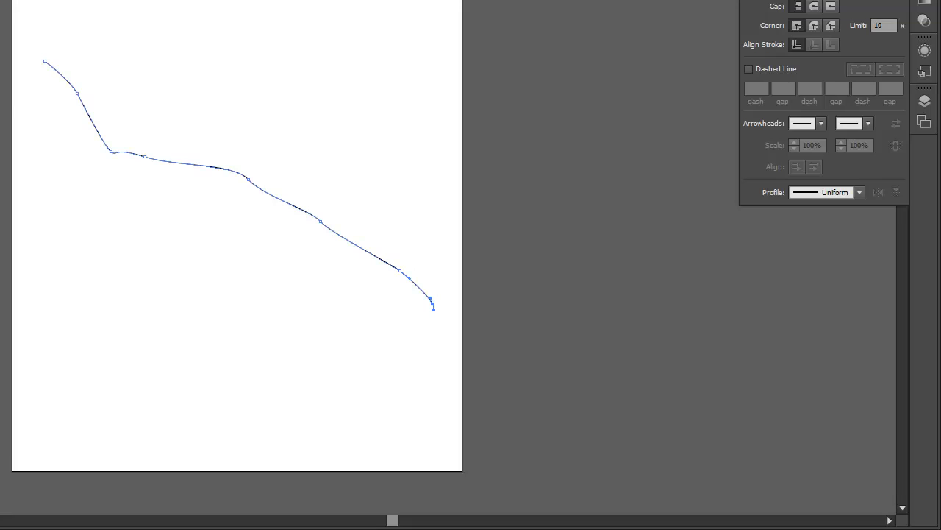
Reshape the descending curve by shifting its middle anchor points to the right and adjusting the bend at its left shoulder
left_click(275, 149)
left_click(238, 172)
left_click(250, 181)
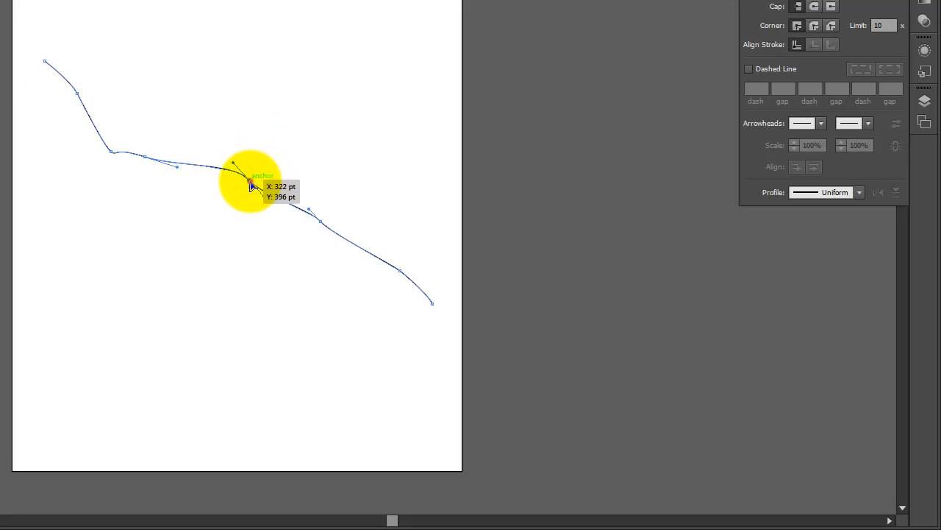
left_click_drag(251, 180, 273, 181)
left_click_drag(325, 224, 348, 223)
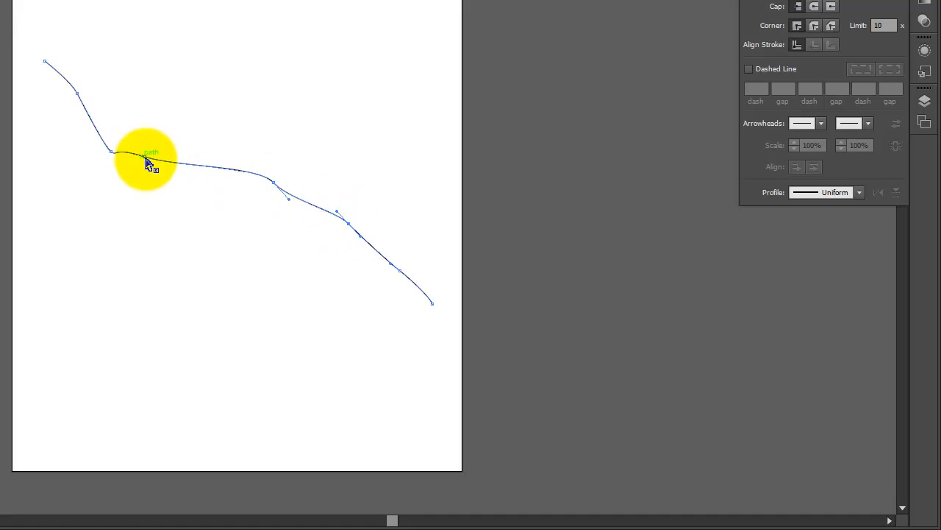
left_click_drag(150, 163, 148, 168)
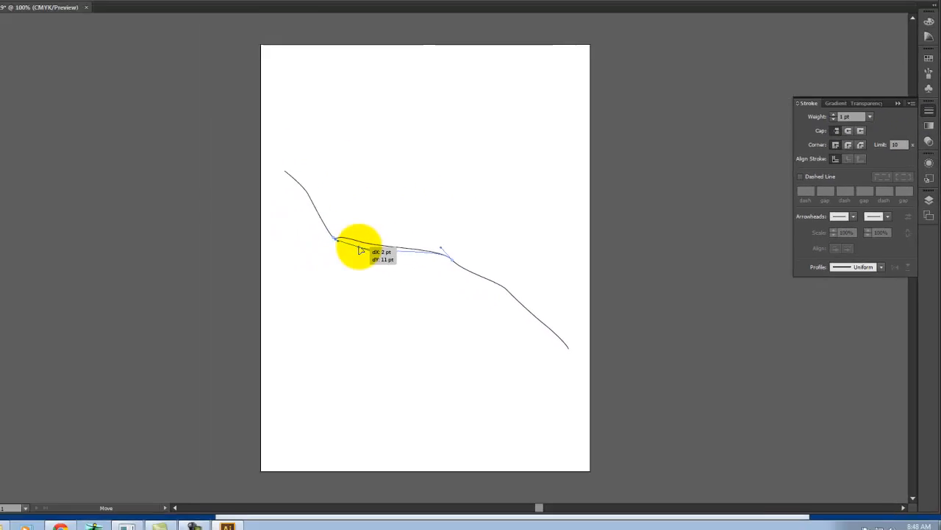
left_click_drag(360, 250, 361, 250)
left_click(470, 215)
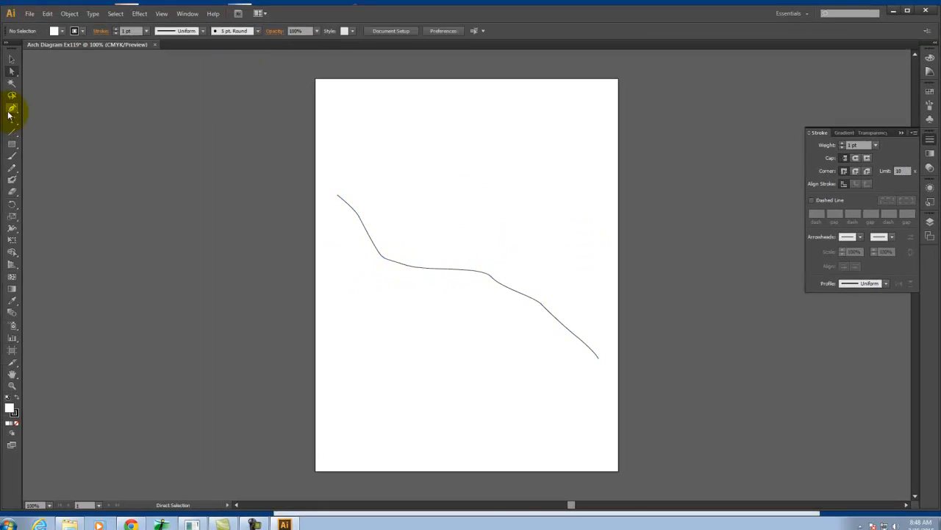
Draw a flat closed triangle with the Pen tool above the level stretch of the curve, with a horizontal base
left_click(11, 109)
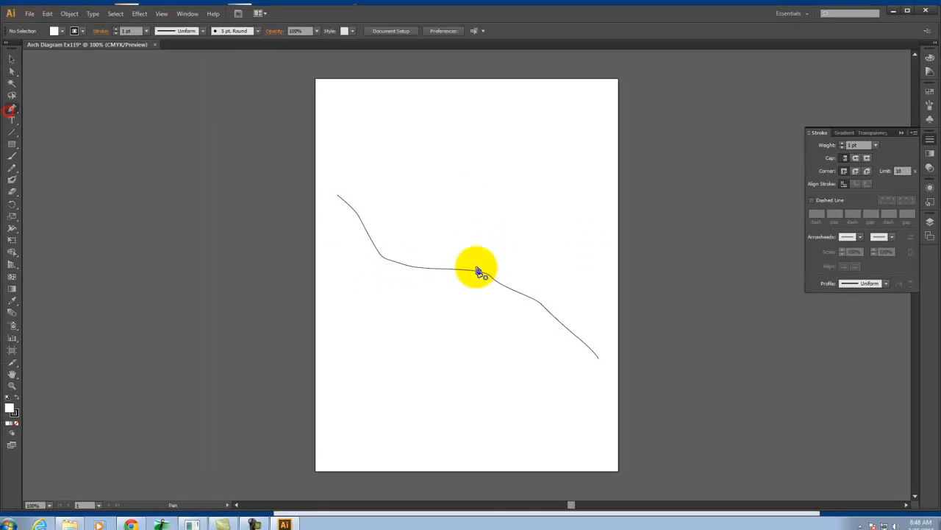
left_click(420, 237)
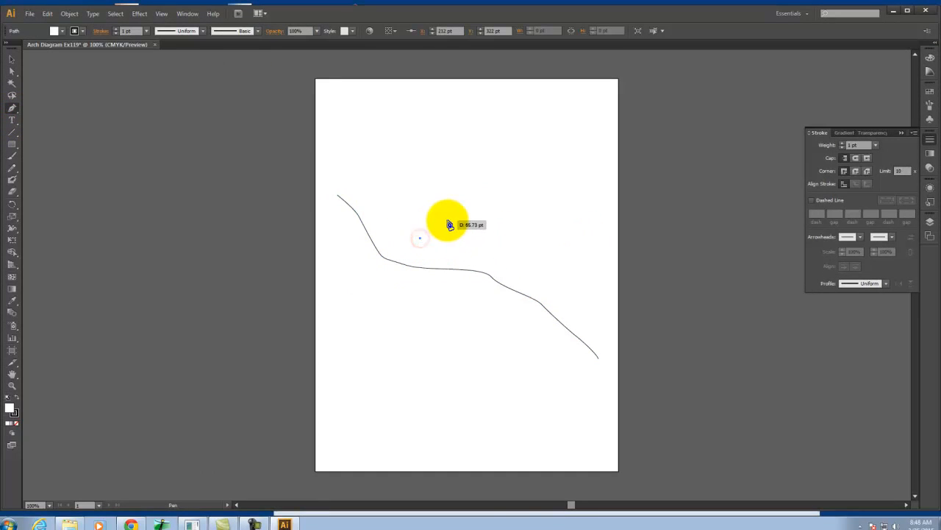
left_click(446, 224)
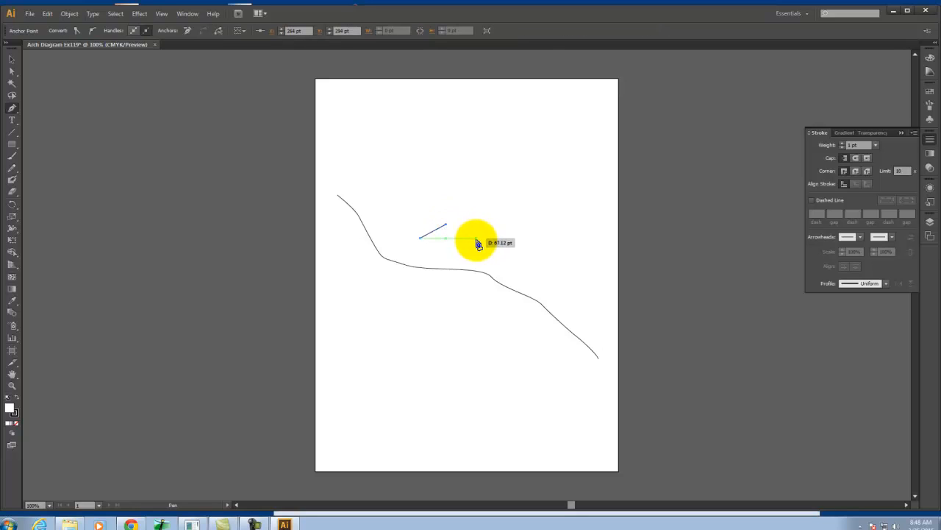
left_click(477, 237)
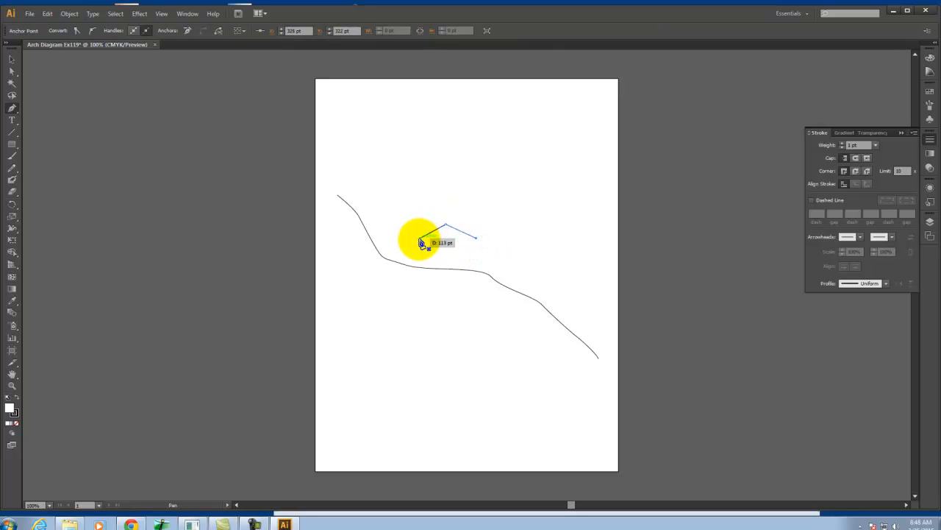
left_click(420, 238)
left_click(15, 59)
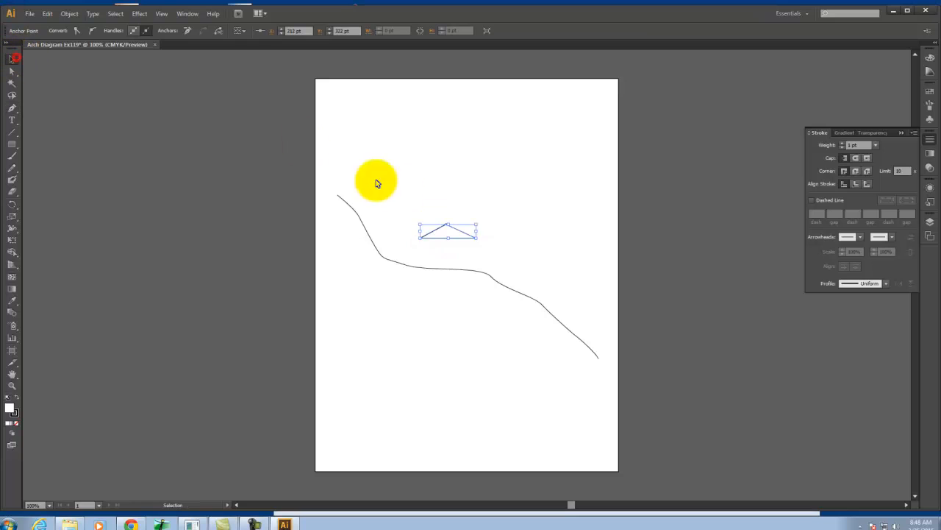
left_click(522, 196)
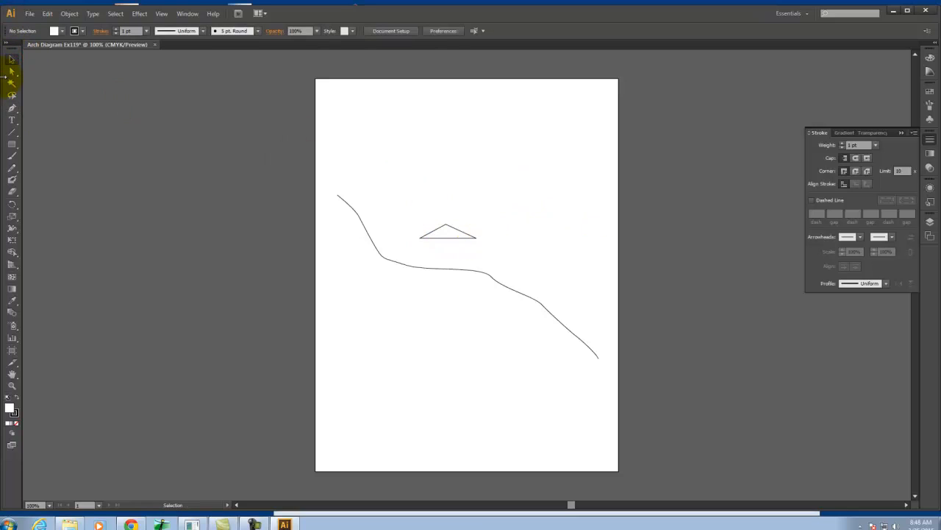
Draw a second, shorter descending curve with the Pen tool, running between the triangle and the first curve
left_click(11, 109)
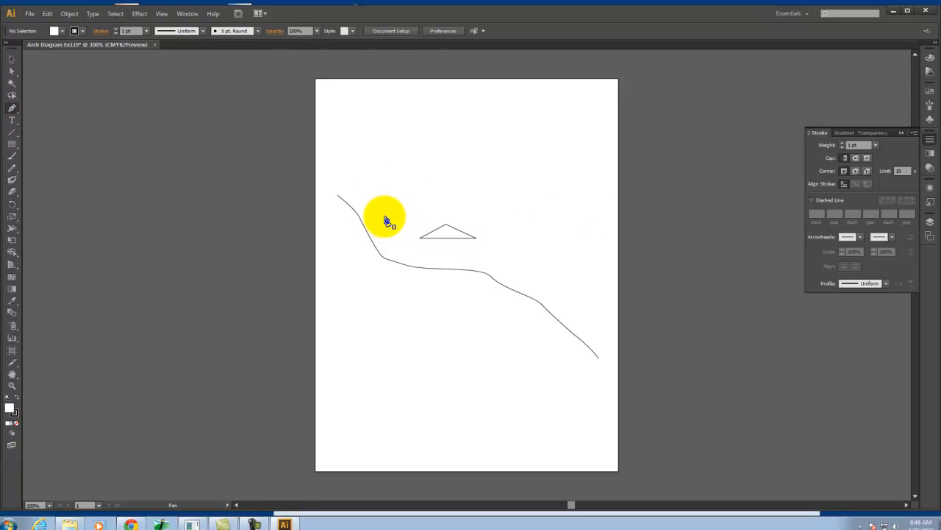
left_click(382, 220)
left_click_drag(418, 252, 442, 261)
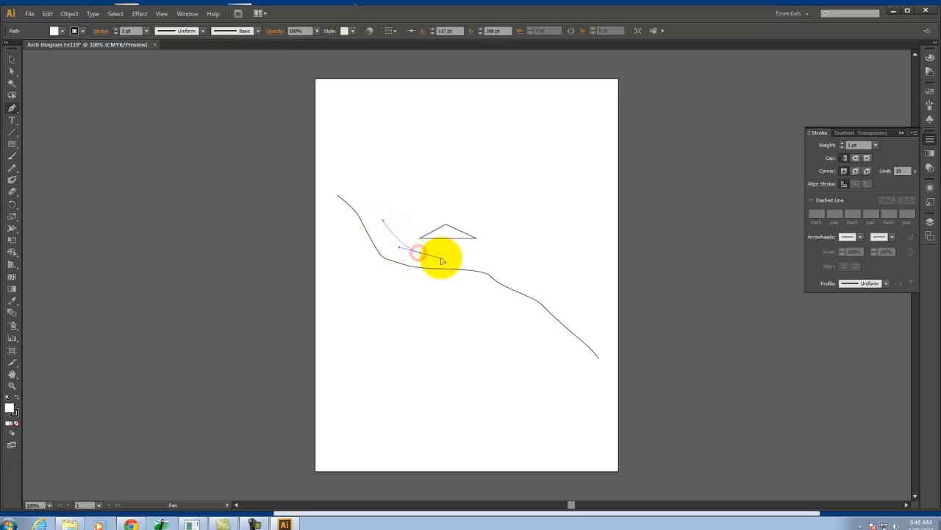
left_click_drag(519, 261, 564, 277)
left_click(562, 278)
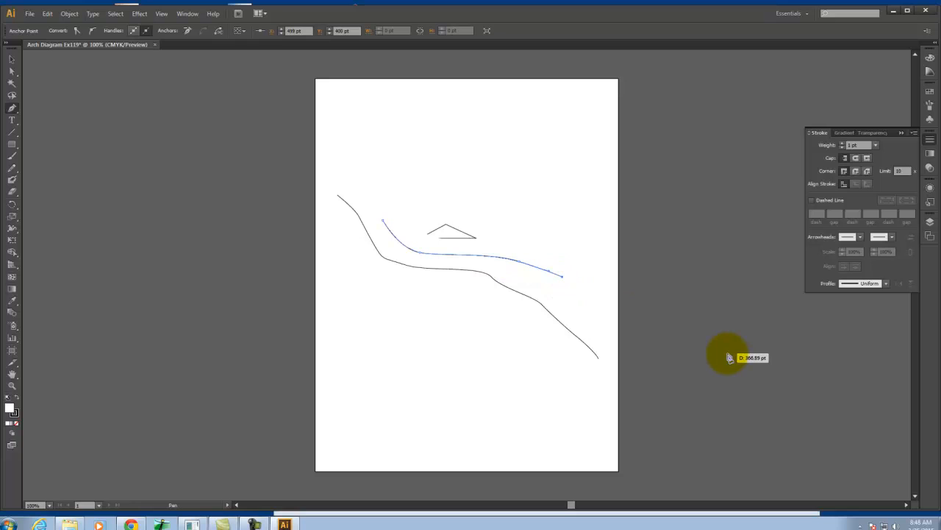
left_click(11, 59)
left_click(172, 134)
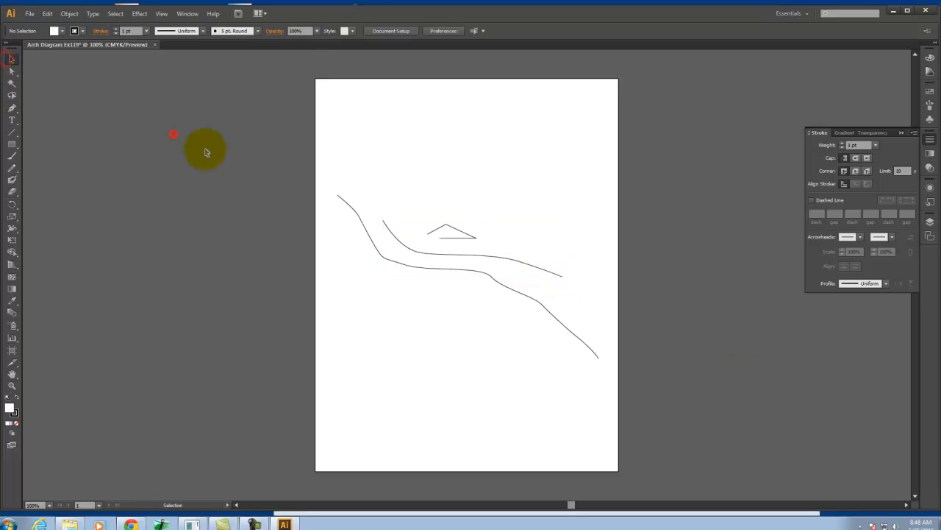
Select the triangle and both curves together and set their fill to None
left_click(417, 243)
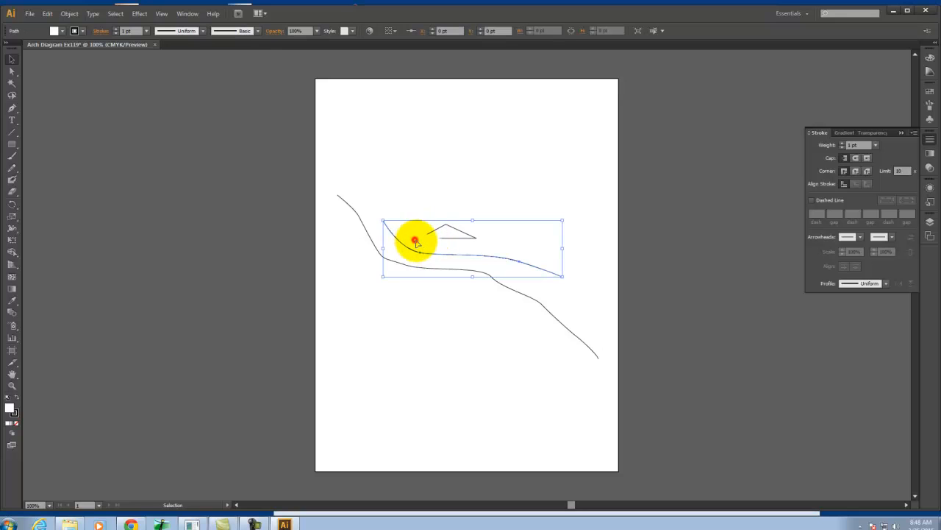
left_click(433, 187)
left_click_drag(599, 186, 326, 279)
left_click(17, 425)
left_click(503, 148)
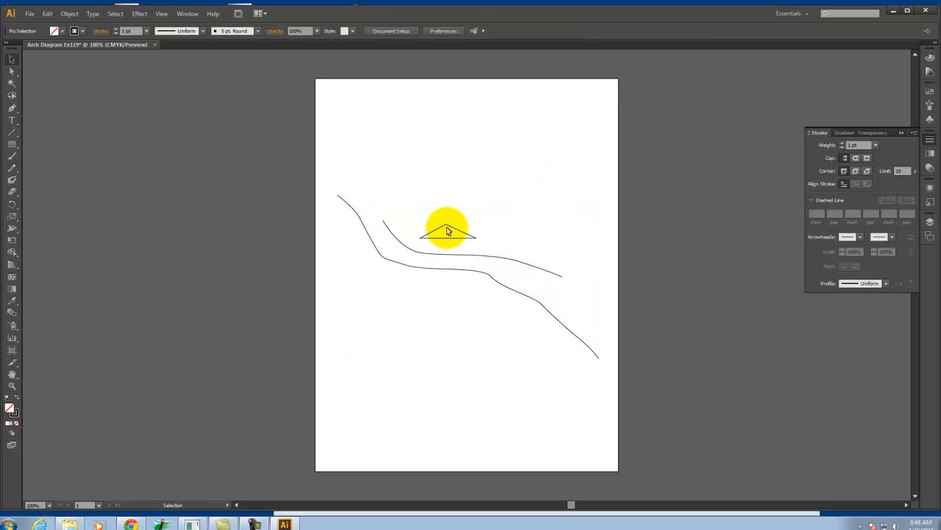
Nudge the triangle's apex and its right base corner slightly to the right with the Direct Selection tool
left_click(11, 72)
left_click(447, 223)
key("Right")
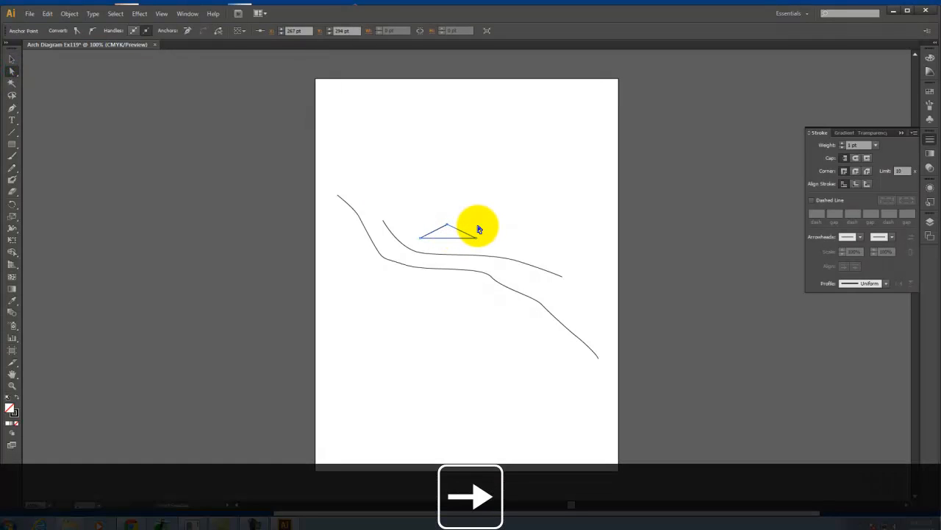
left_click(538, 197)
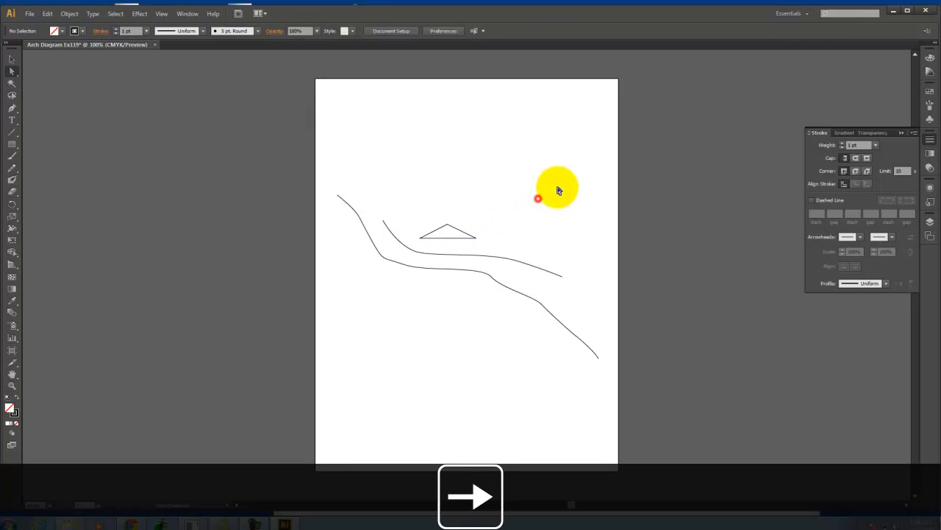
left_click(476, 240)
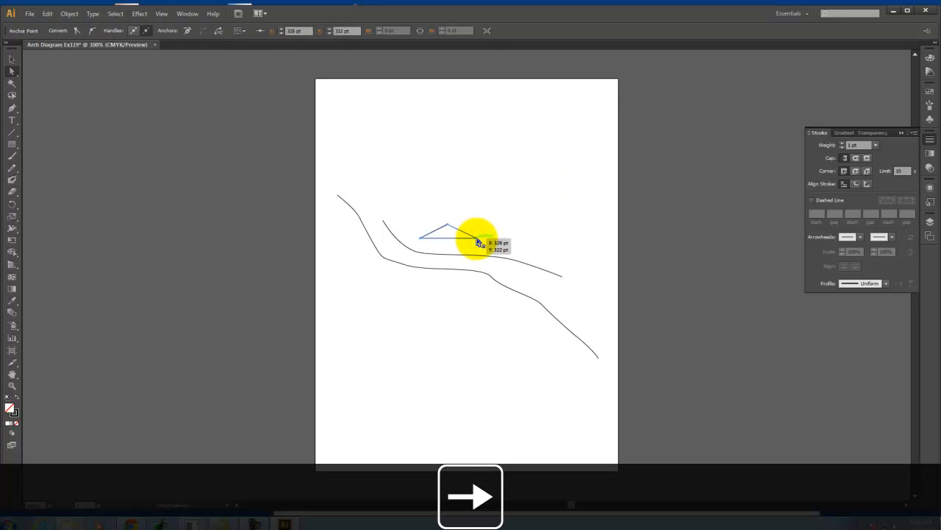
left_click(533, 187)
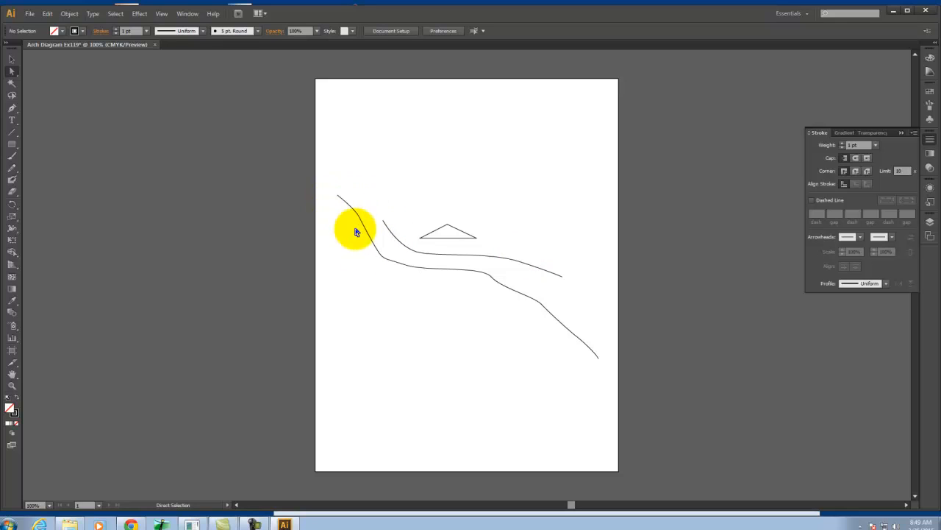
Select the whole lower curve and hide the extra Stroke options so that only the weight setting is shown
left_click(473, 274)
left_click(12, 58)
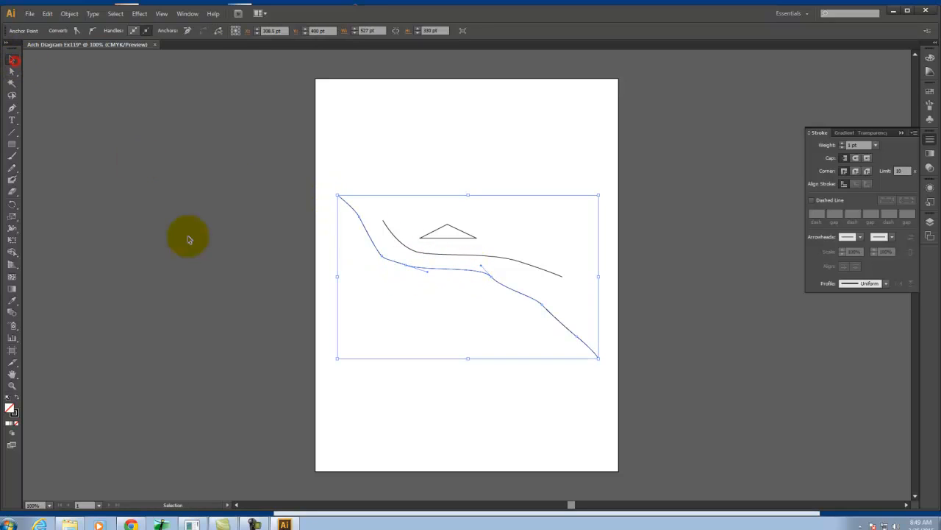
left_click(188, 239)
left_click(418, 269)
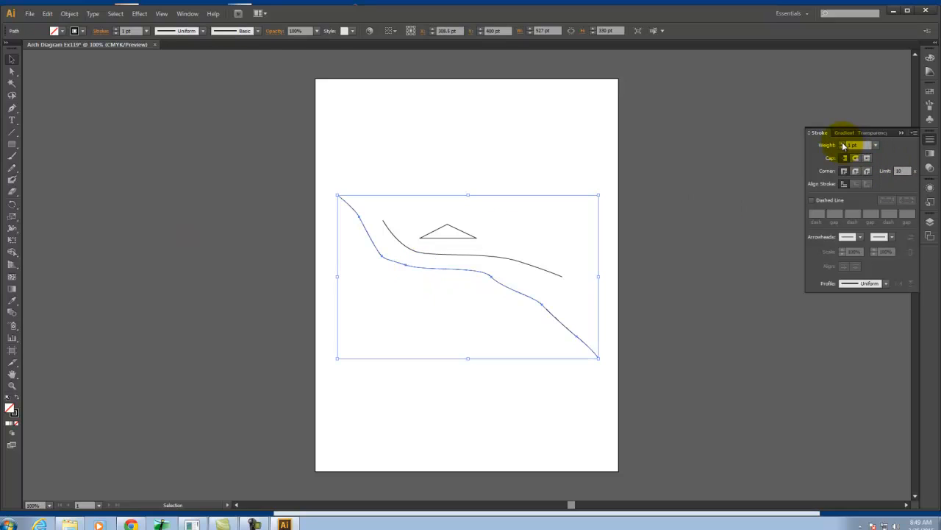
left_click(930, 140)
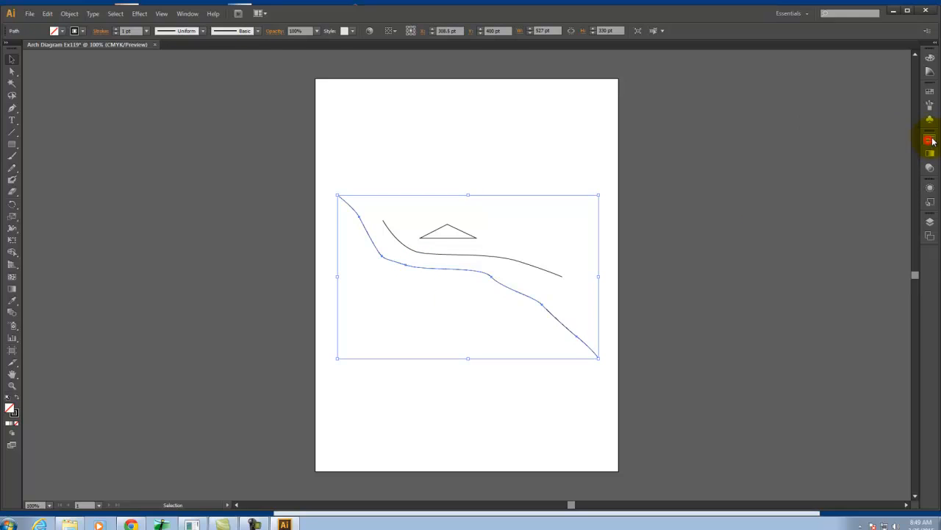
left_click(930, 140)
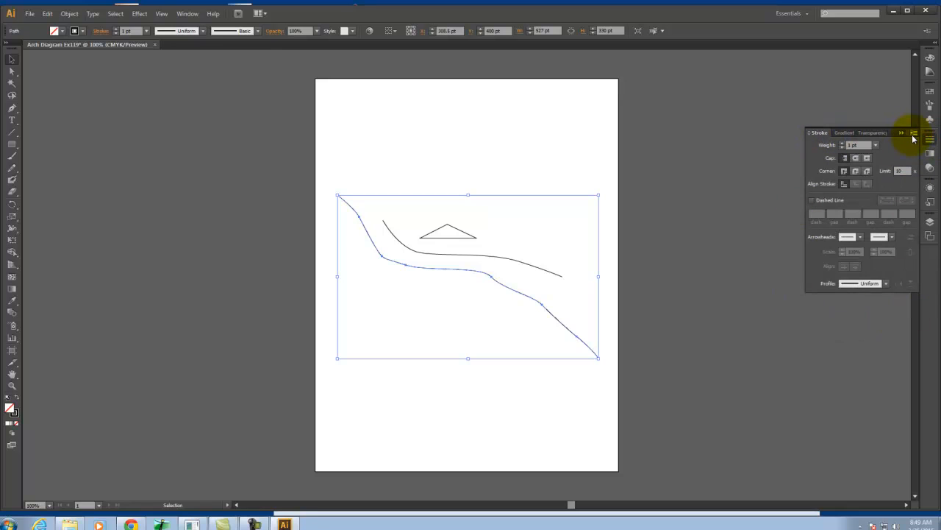
left_click(914, 135)
left_click(883, 137)
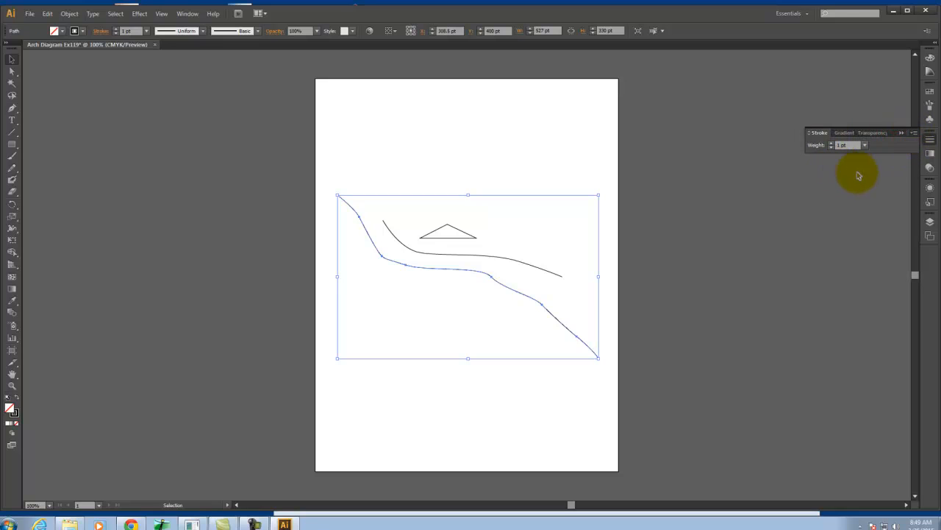
Show the full Stroke options and set the lower curve's stroke weight to 4 pt
left_click(912, 134)
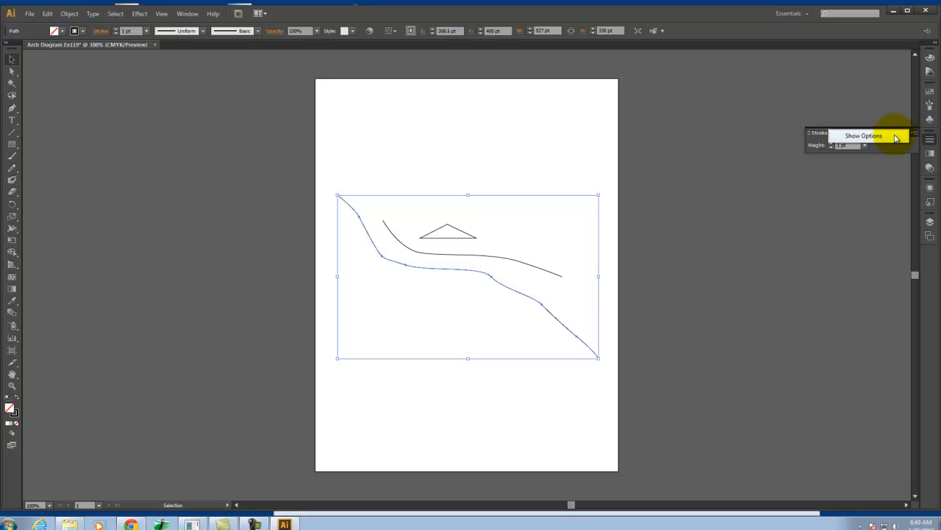
left_click(867, 136)
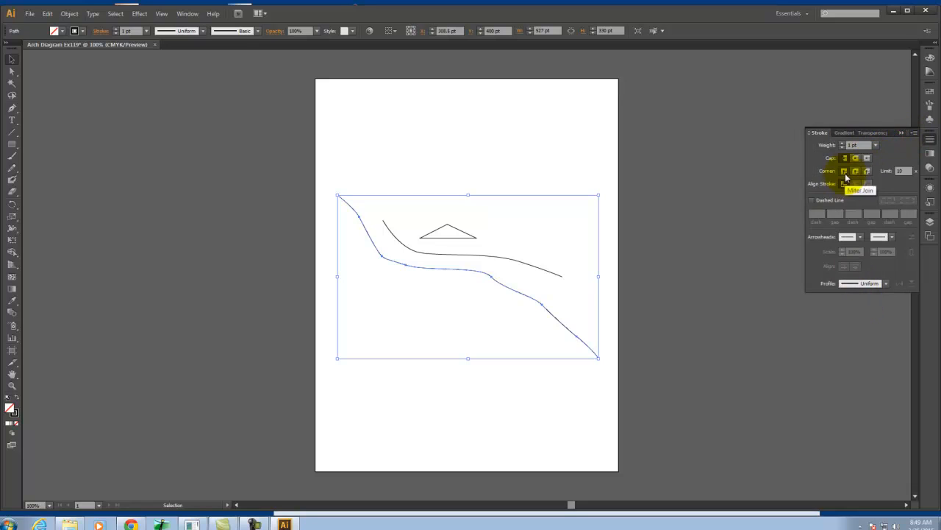
left_click(843, 144)
left_click(843, 144)
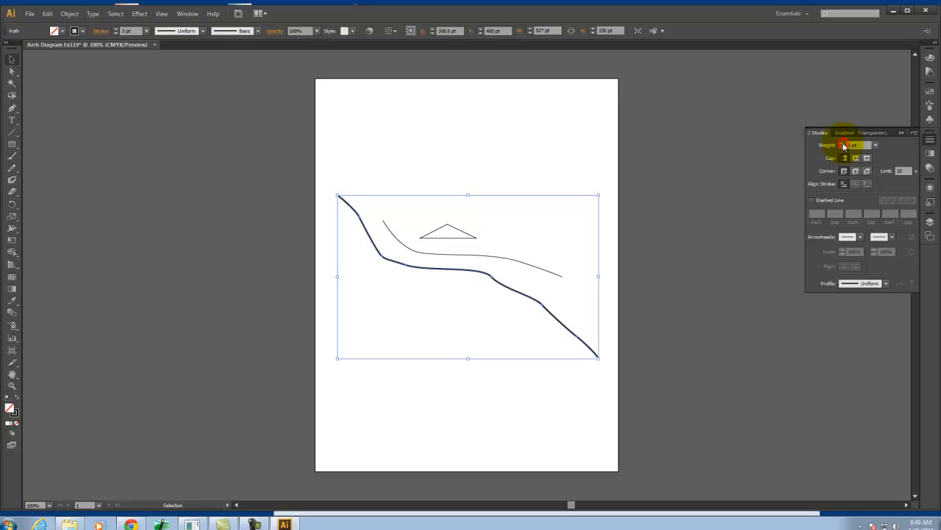
left_click(844, 144)
left_click(712, 163)
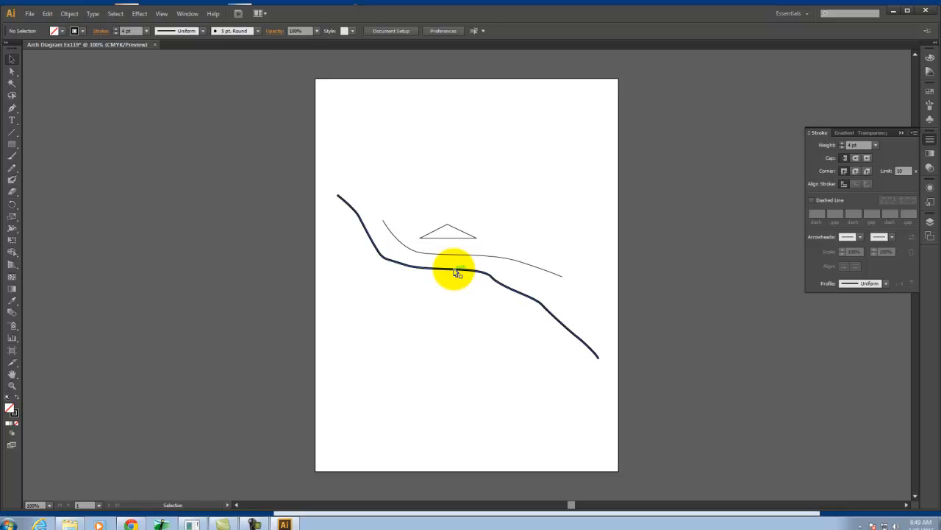
Apply Width Profile 1 to the lower curve's stroke and deselect it to check the tapered ends
left_click(503, 285)
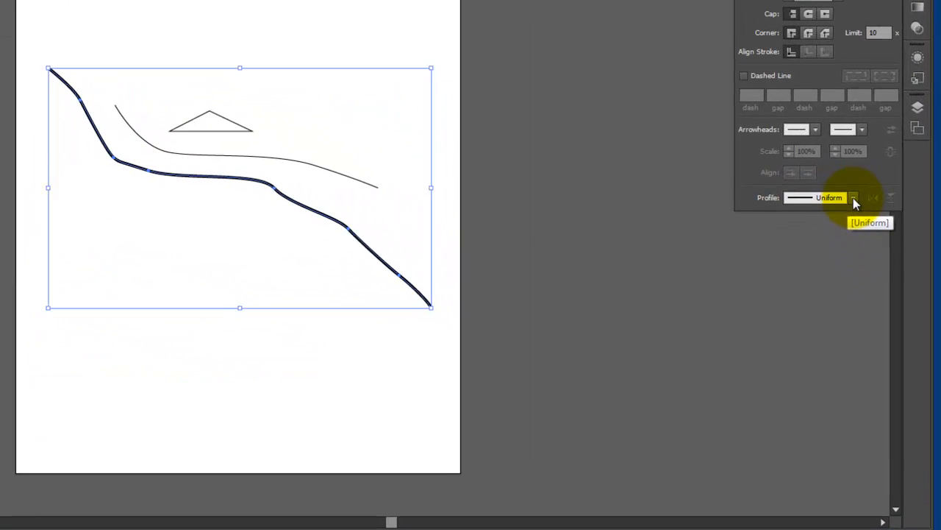
left_click(886, 284)
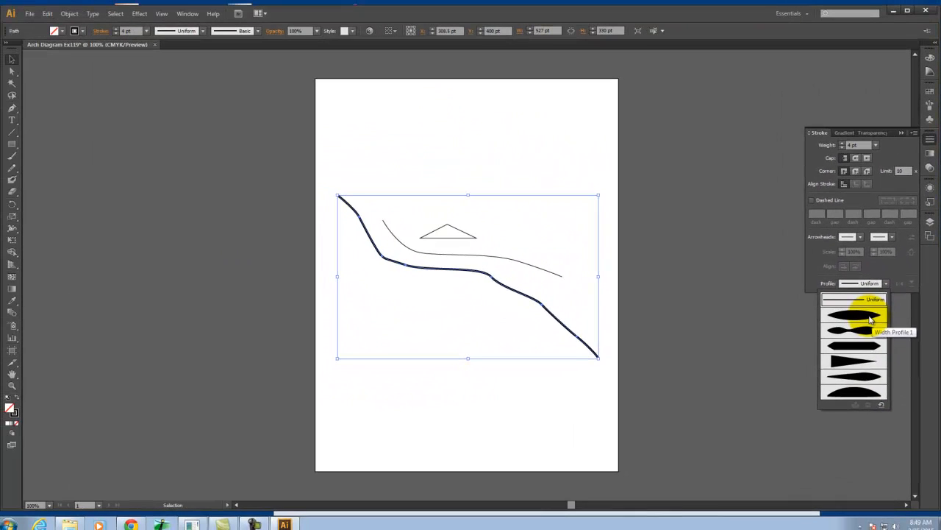
left_click(871, 317)
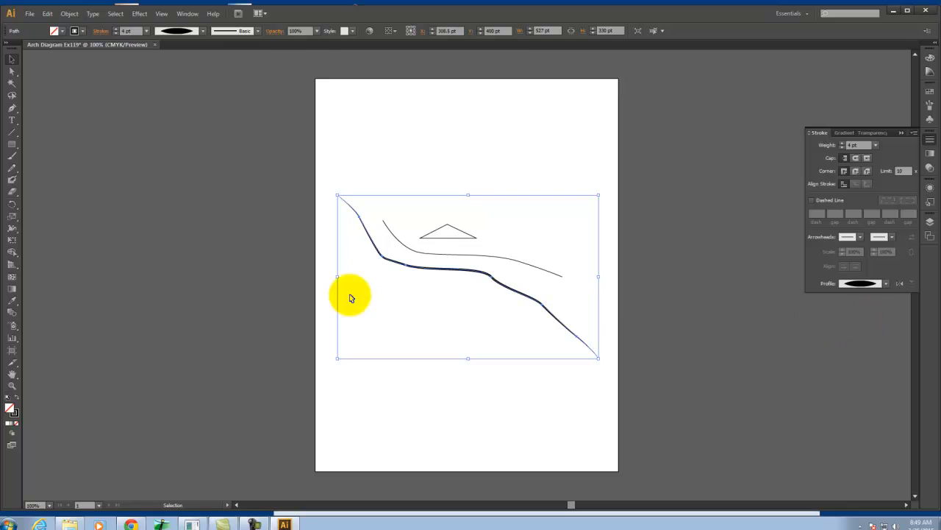
left_click(622, 251)
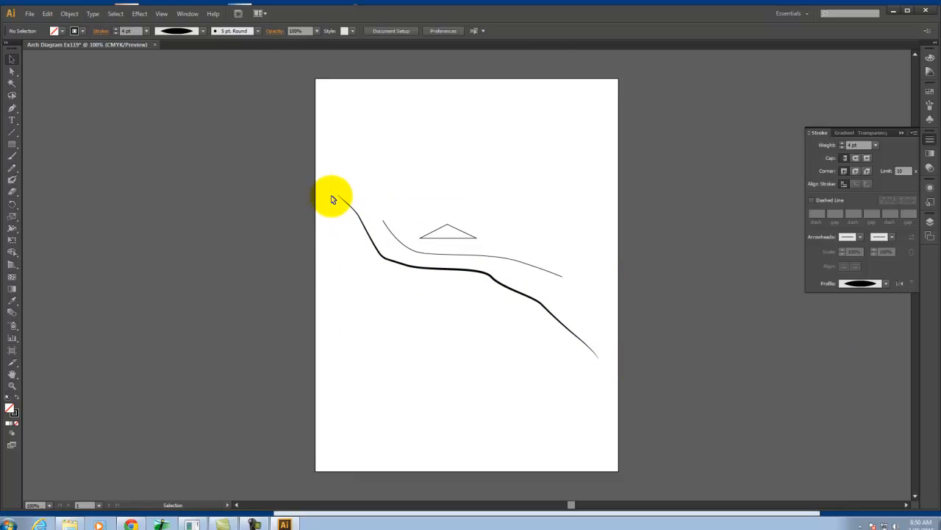
Try the blunt-ended width profile and the asymmetric one that is thickest near its right end on the lower curve
left_click(521, 293)
left_click(887, 284)
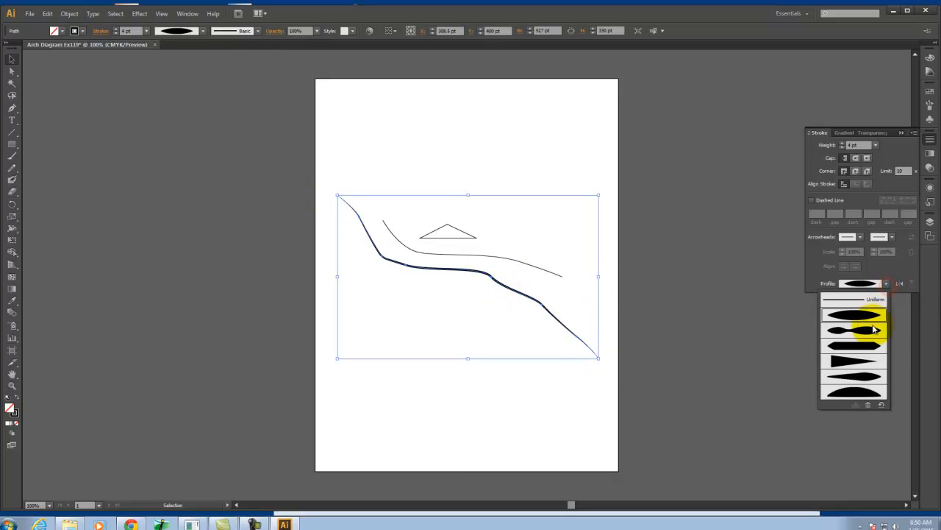
left_click(866, 348)
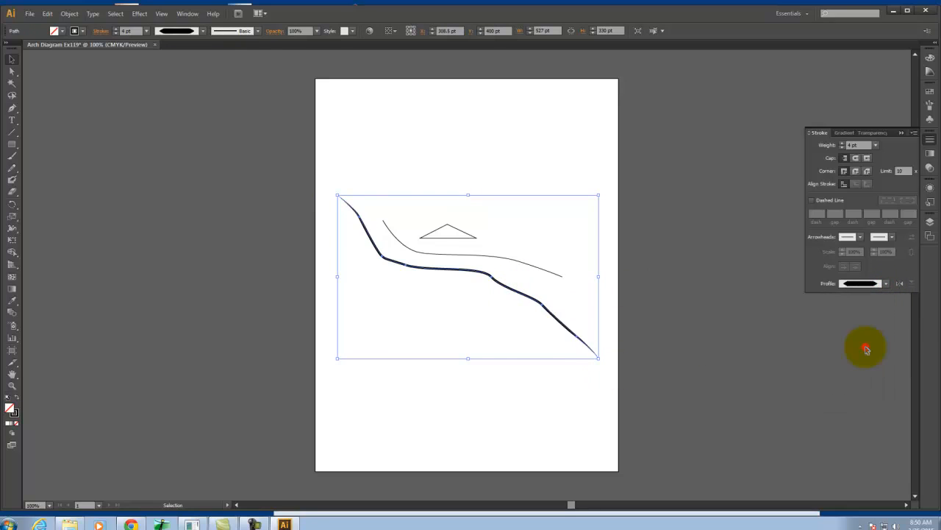
left_click(879, 288)
left_click(869, 377)
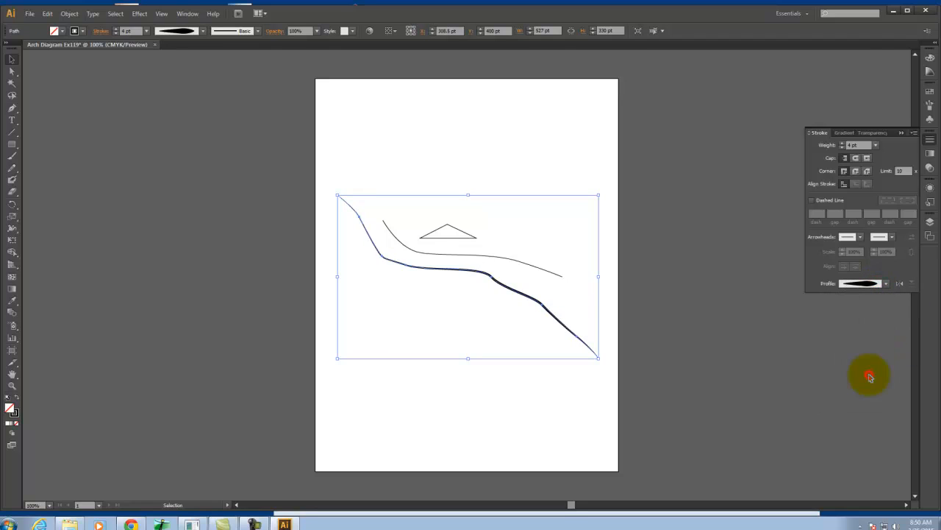
left_click(665, 333)
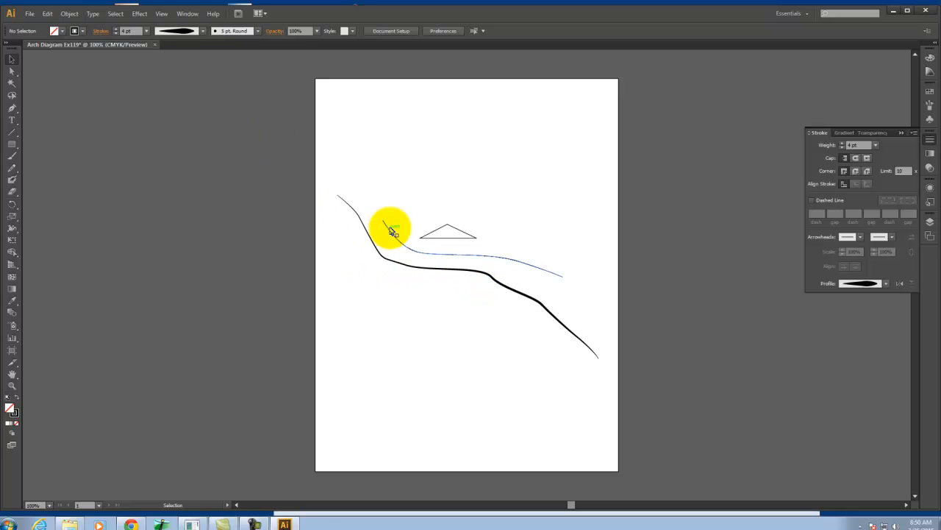
Select the lower curve and display the Brushes collection, enlarged so that all default brushes are listed
left_click(11, 230)
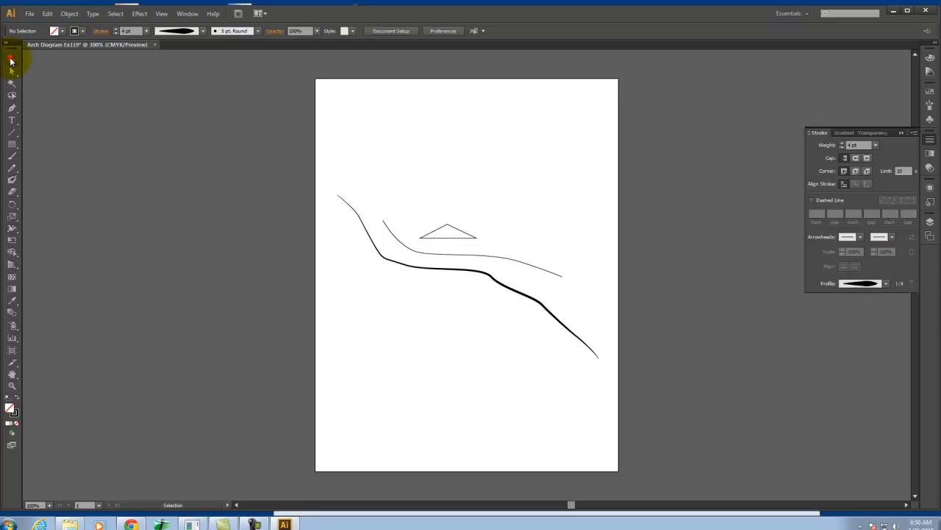
left_click(10, 62)
left_click(511, 287)
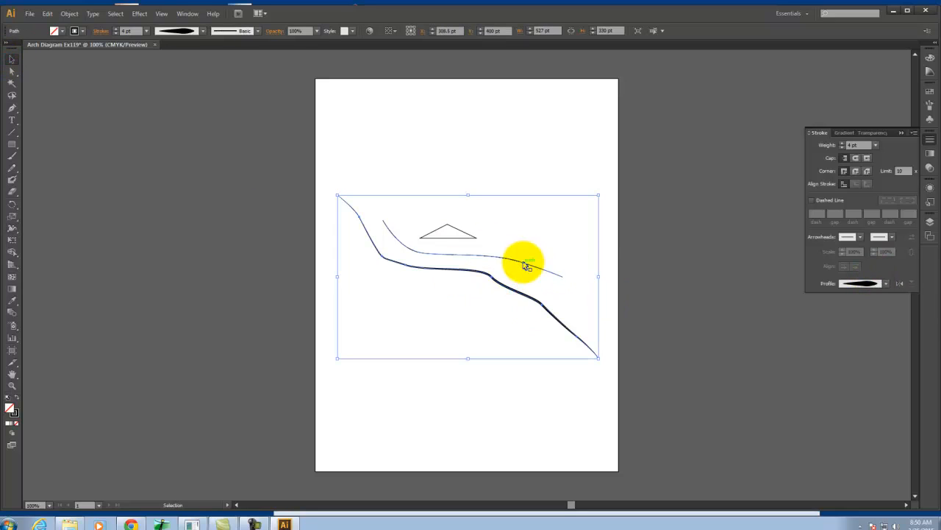
left_click(930, 105)
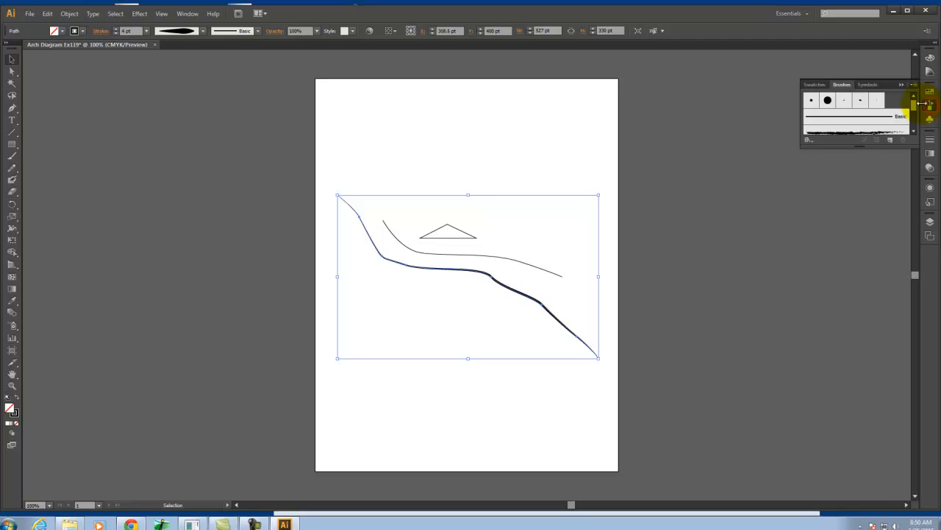
left_click_drag(859, 148, 841, 308)
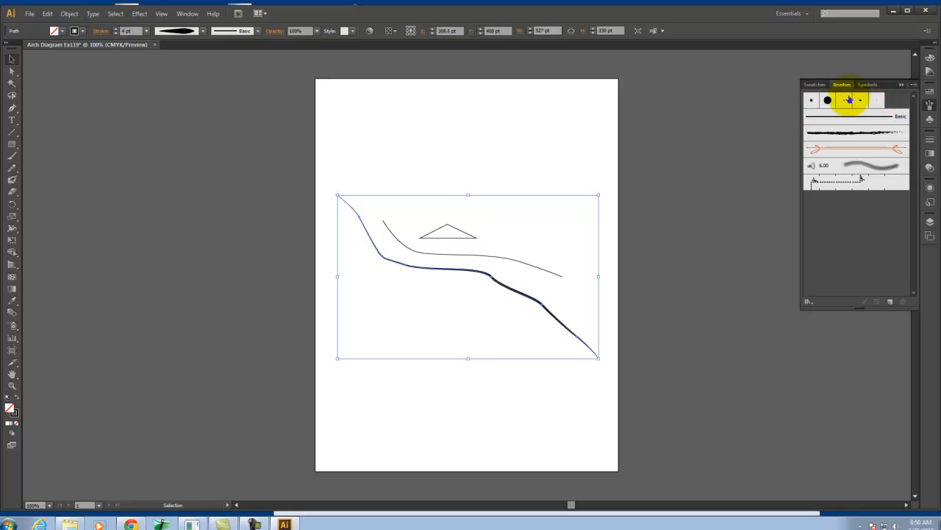
left_click(742, 156)
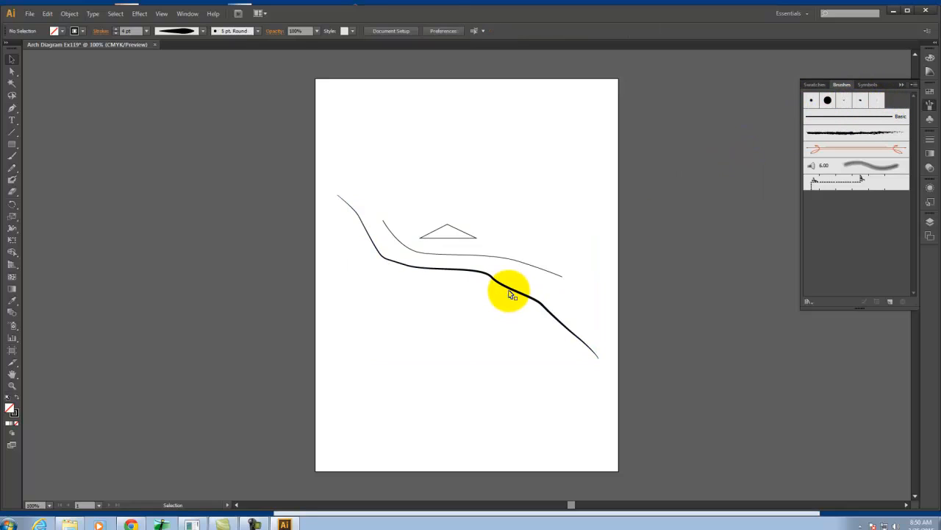
Try the 5 pt. Flat, 5 pt. Oval, 15 pt. Round and Charcoal - Feather brushes in turn on the lower curve
left_click(513, 295)
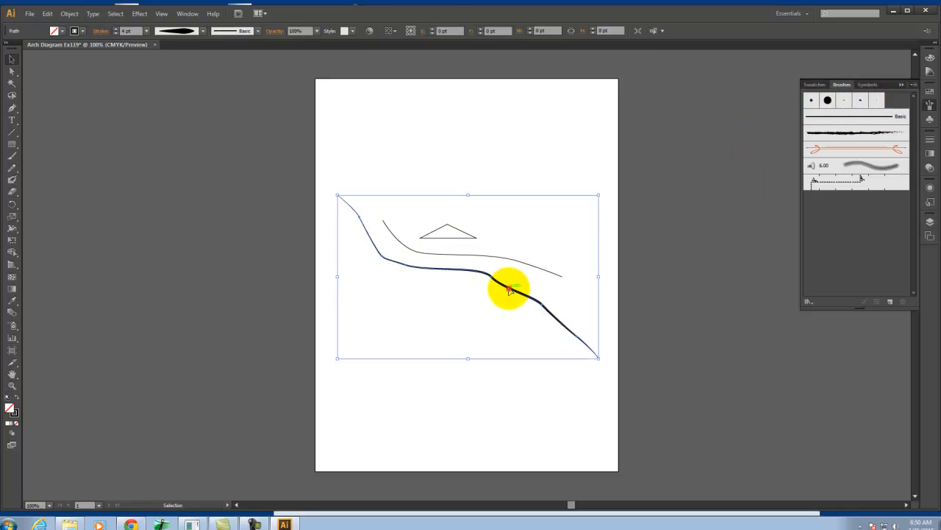
left_click(877, 102)
left_click(669, 216)
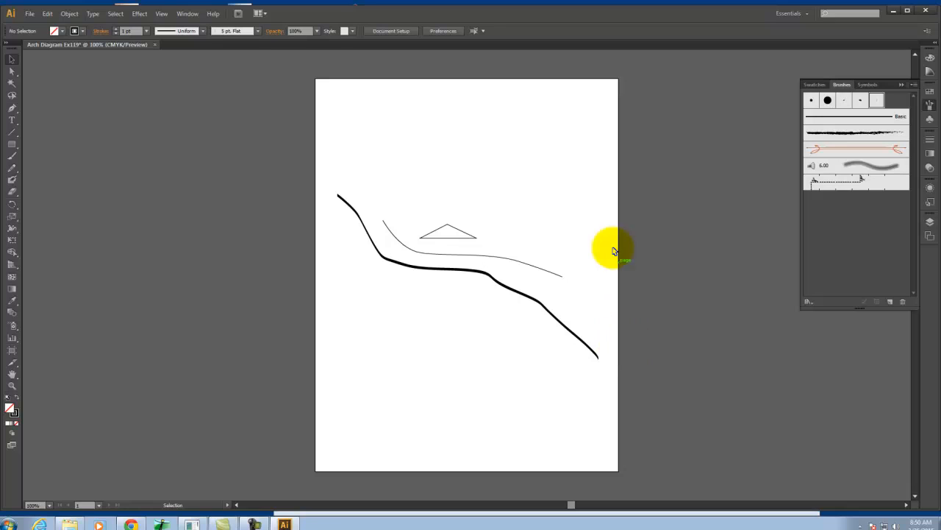
left_click(519, 297)
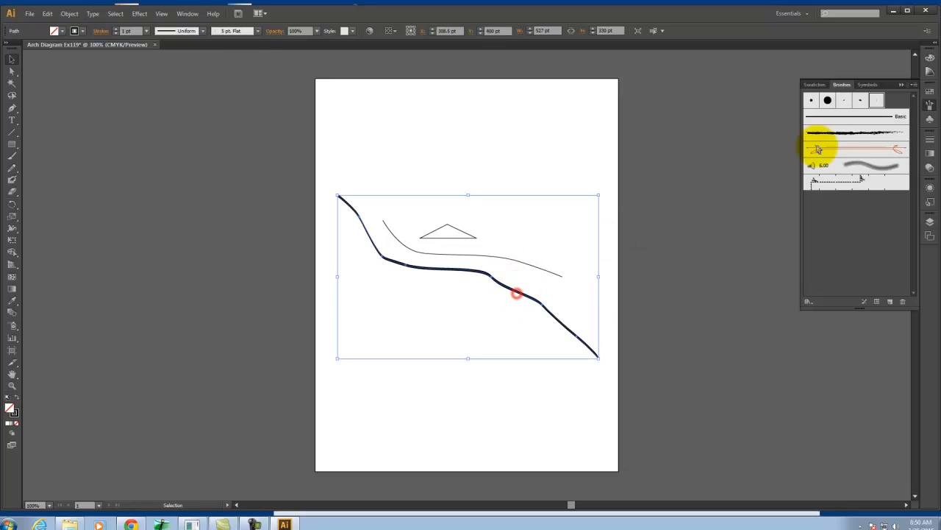
left_click(860, 100)
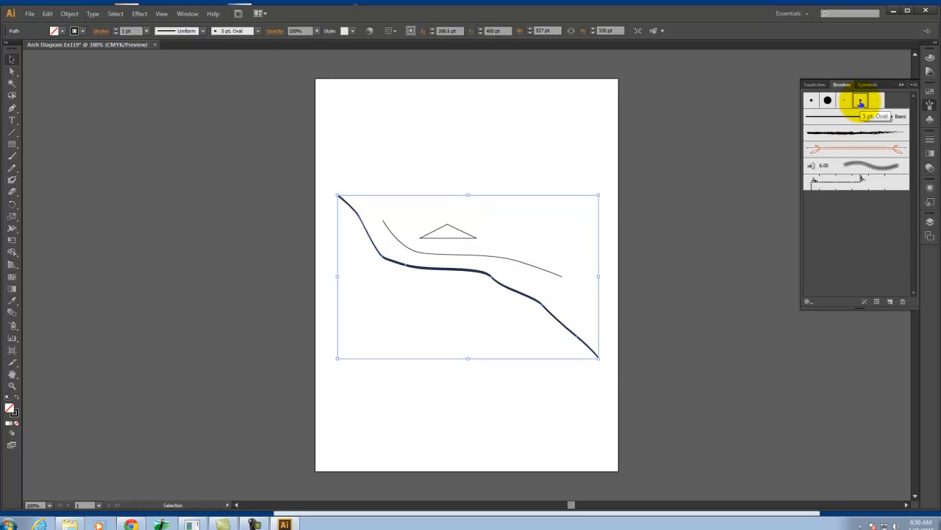
left_click(828, 100)
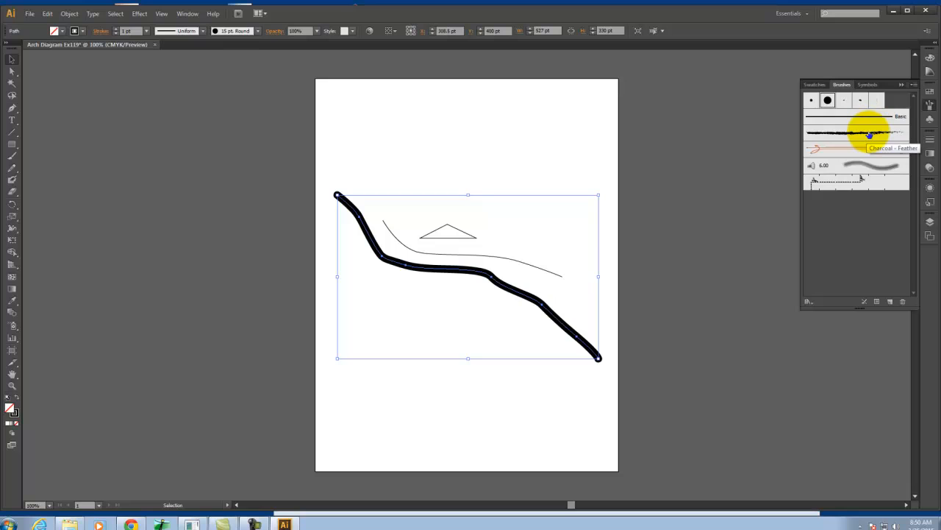
left_click(868, 133)
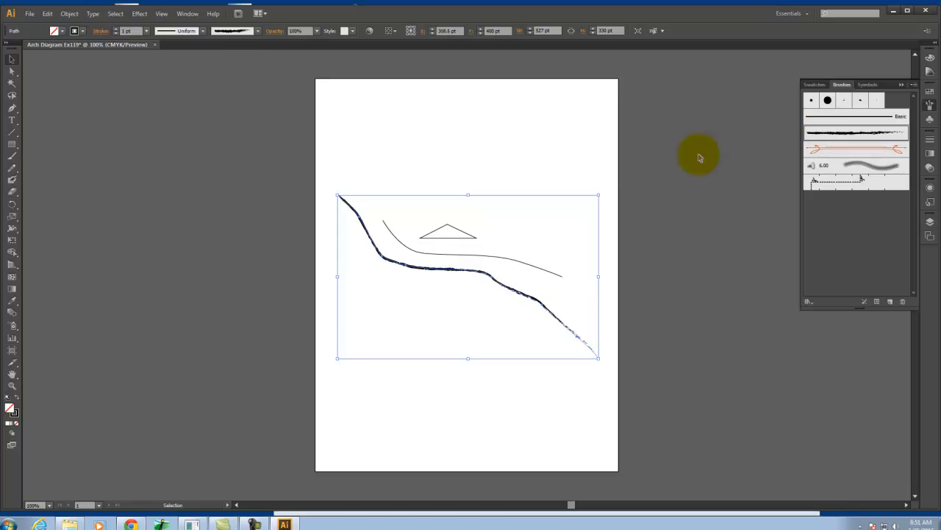
left_click(640, 184)
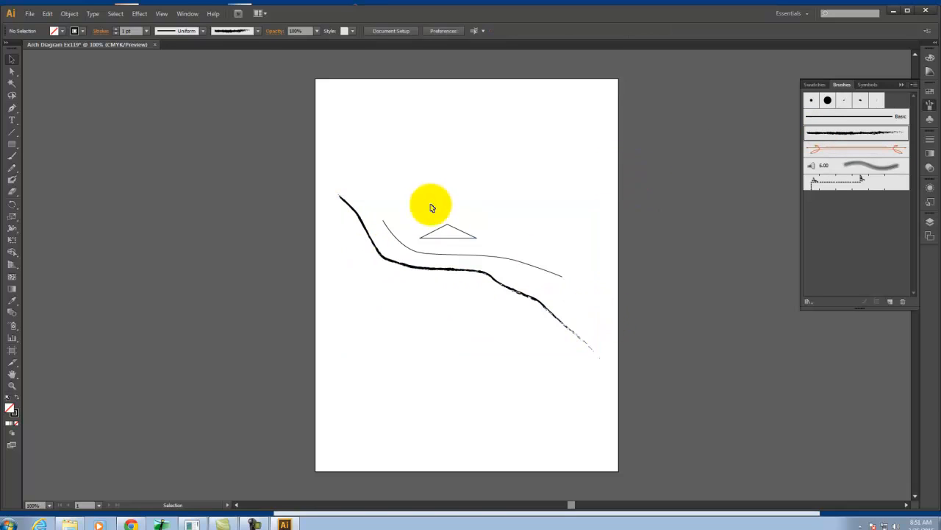
With the lower curve selected, open the Artistic_ChalkCharcoalPencil brush library and place it enlarged beside the artboard
left_click(507, 294)
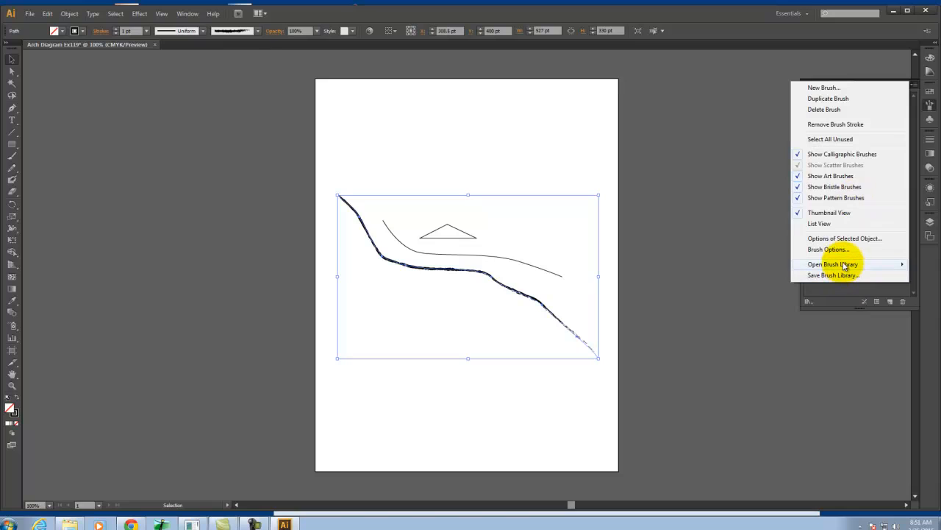
mouse_move(844, 266)
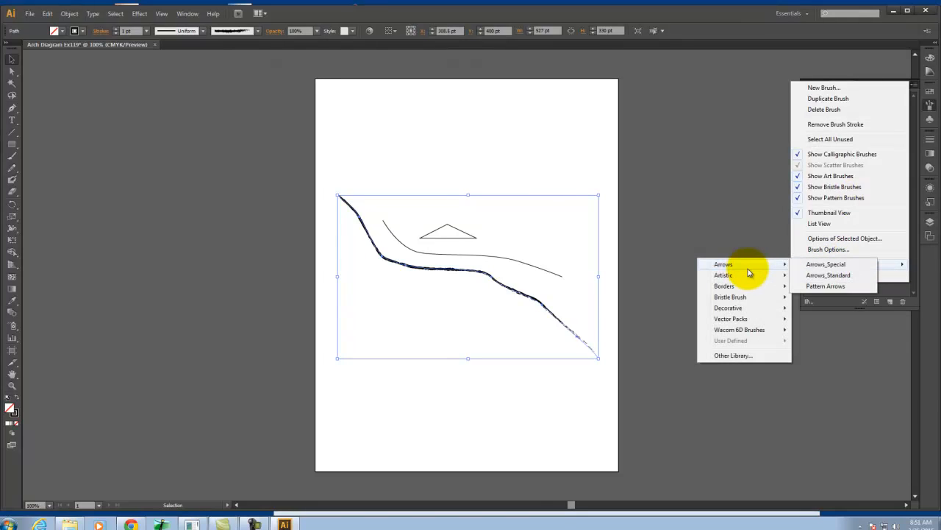
mouse_move(750, 278)
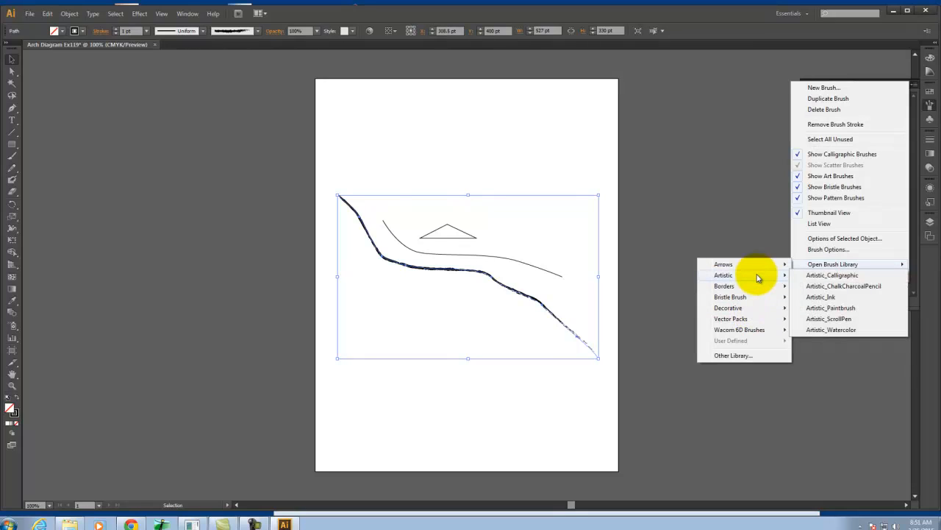
left_click(844, 287)
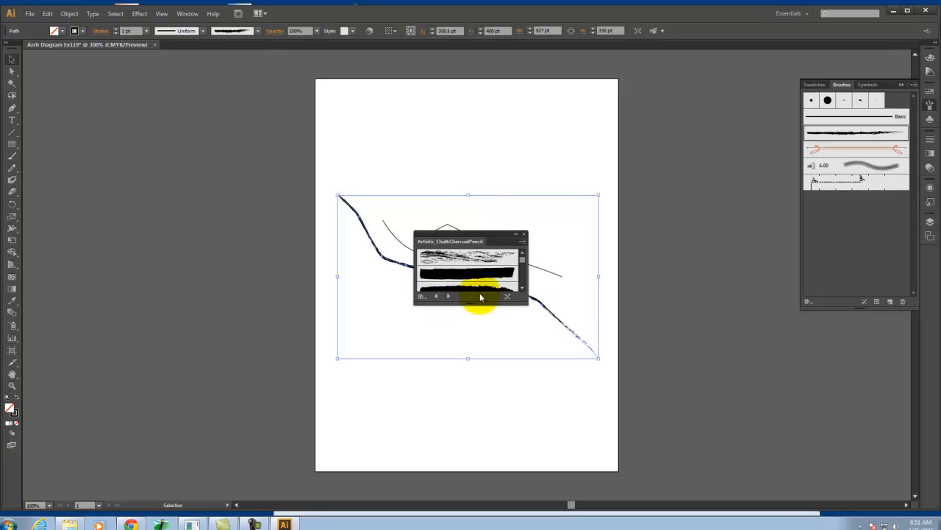
mouse_move(490, 240)
left_mouse_down()
mouse_move(367, 234)
mouse_move(139, 144)
mouse_move(134, 500)
left_mouse_up()
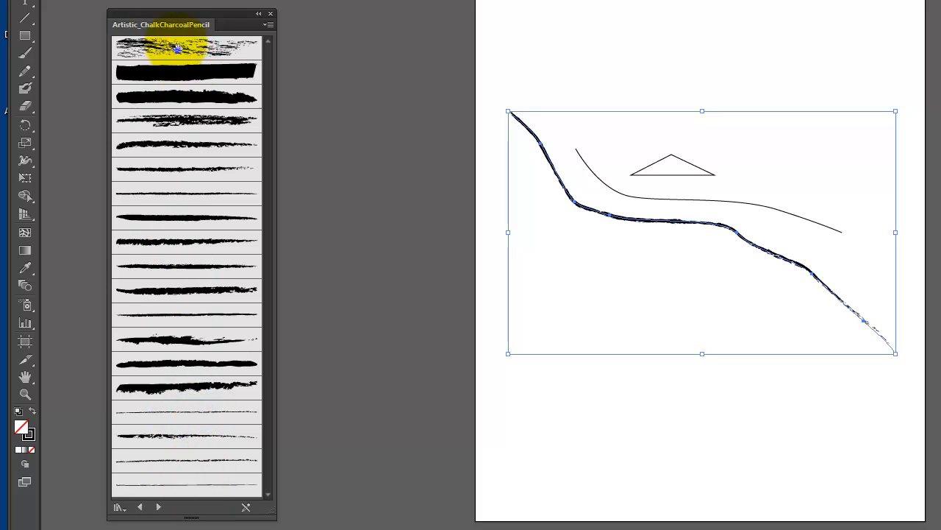
Try several chalk and charcoal library brushes on the lower curve, ending with the thin broken stroke third from the end of the list
left_click(168, 166)
left_click(175, 199)
left_click(178, 224)
left_click(184, 250)
left_click(184, 274)
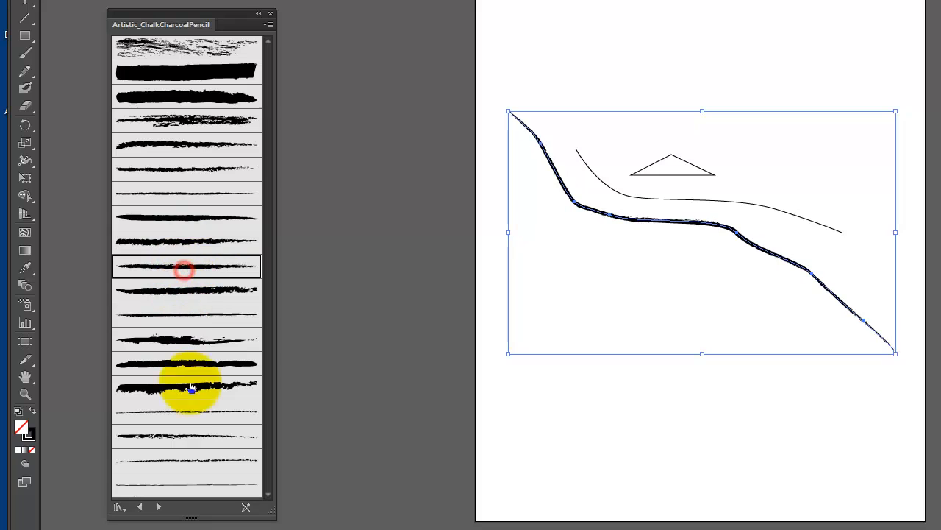
left_click(193, 413)
left_click(193, 435)
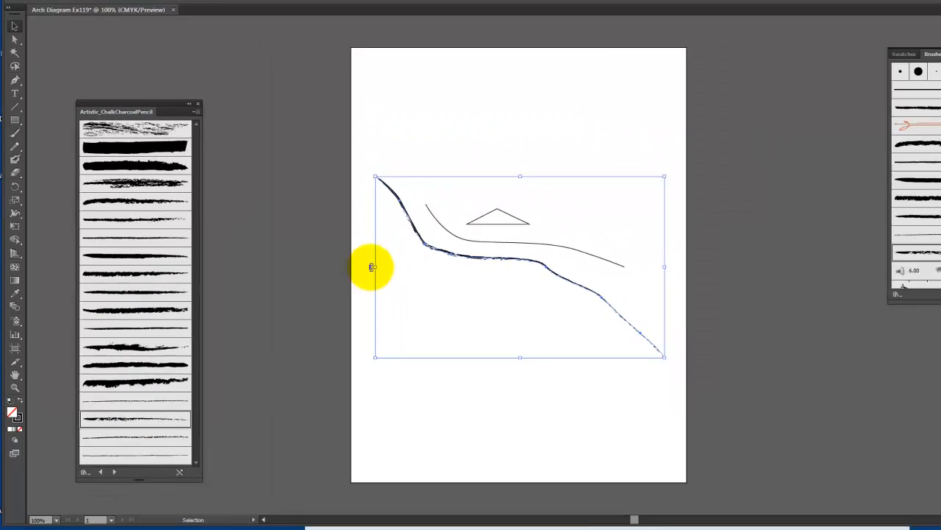
left_click(450, 165)
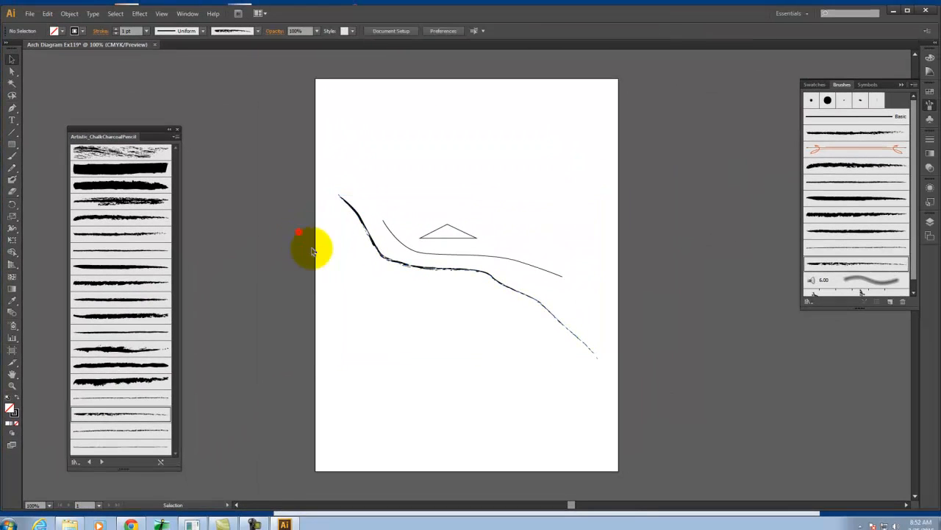
Raise the lower curve's stroke weight to 9 pt and try a thicker, rough-edged charcoal brush from the library on it
left_click(498, 284)
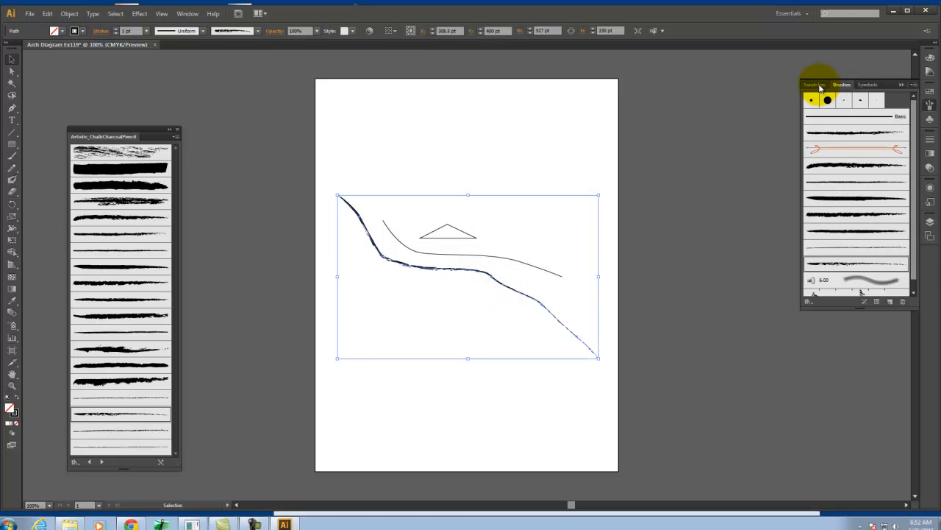
left_click(931, 140)
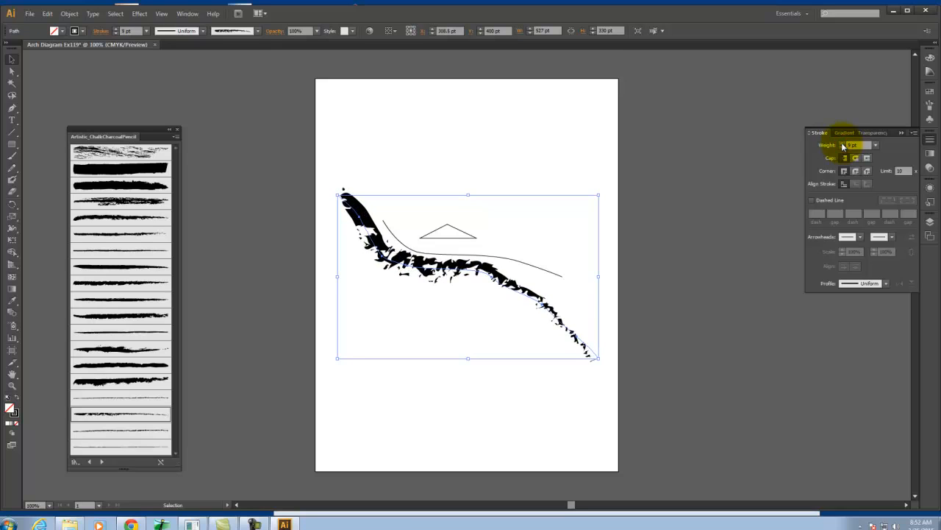
left_click(119, 283)
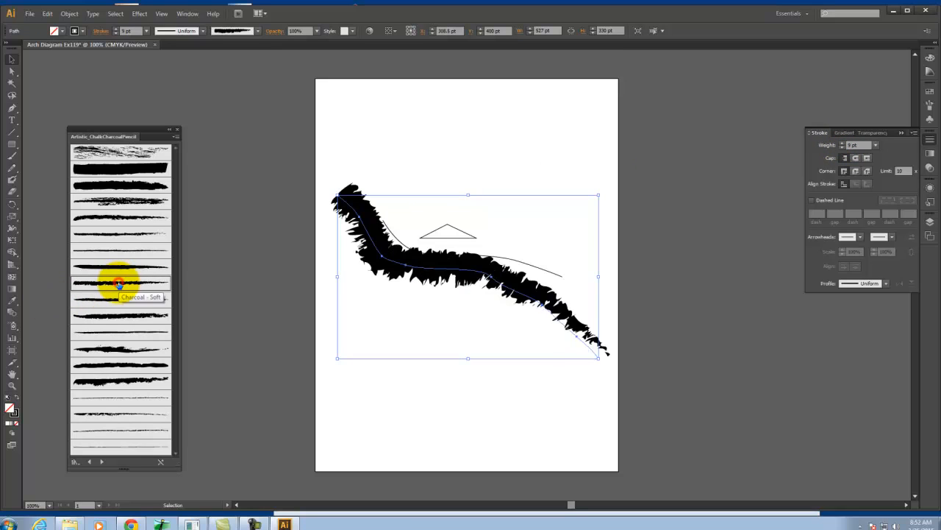
Reduce the lower curve's stroke weight to 2 pt, apply the Pencil - Thick brush to it and deselect the curve
left_click(131, 419)
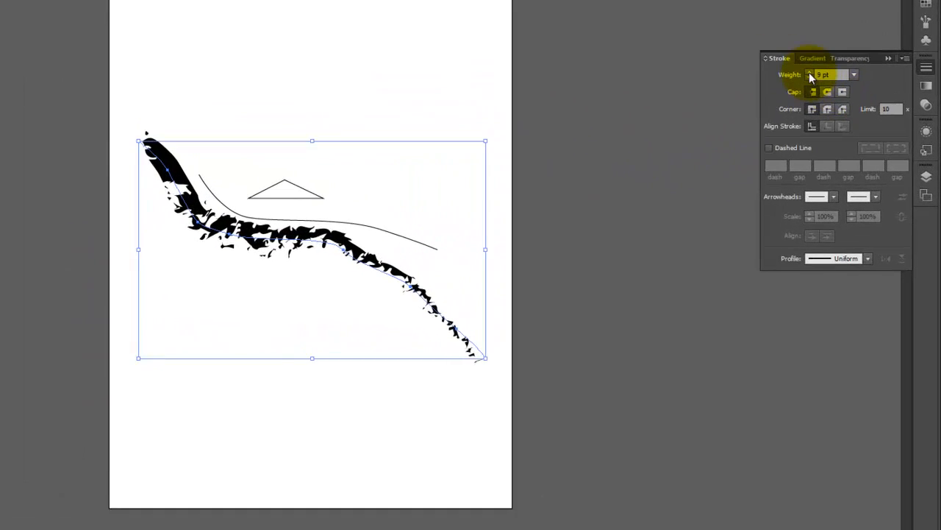
left_click(845, 147)
left_click(794, 46)
left_click(794, 46)
left_click(794, 47)
left_click(794, 47)
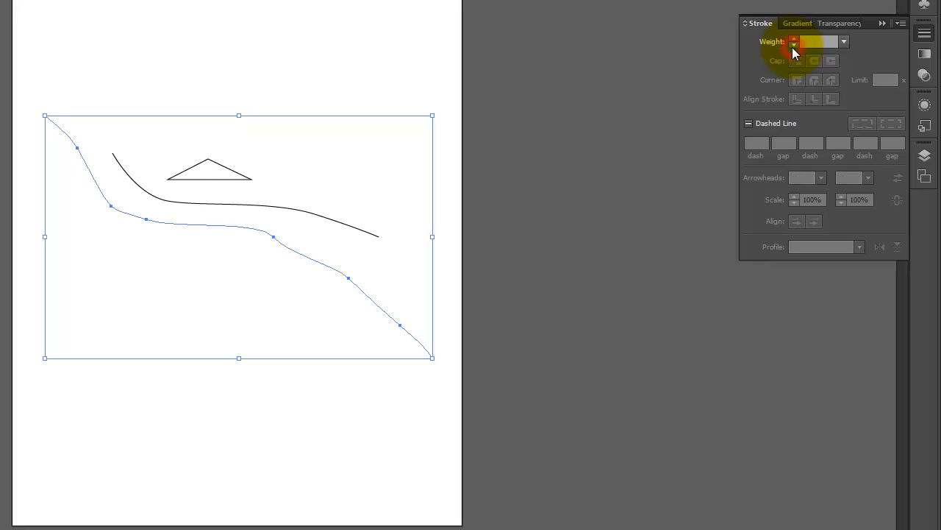
left_click(792, 39)
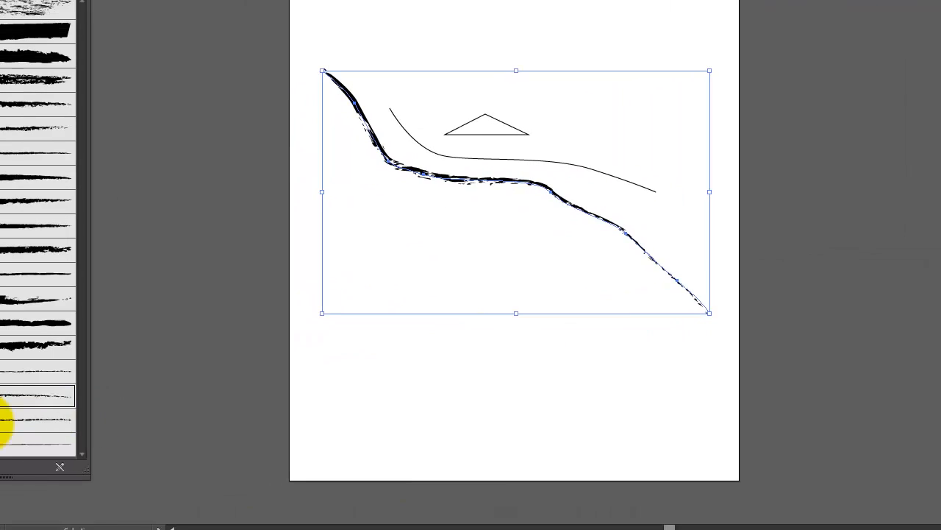
left_click(47, 413)
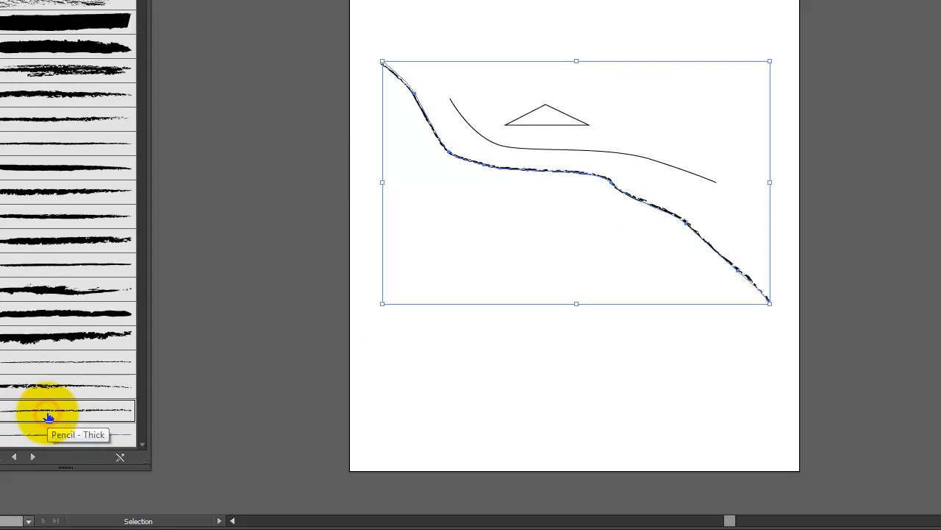
left_click(940, 213)
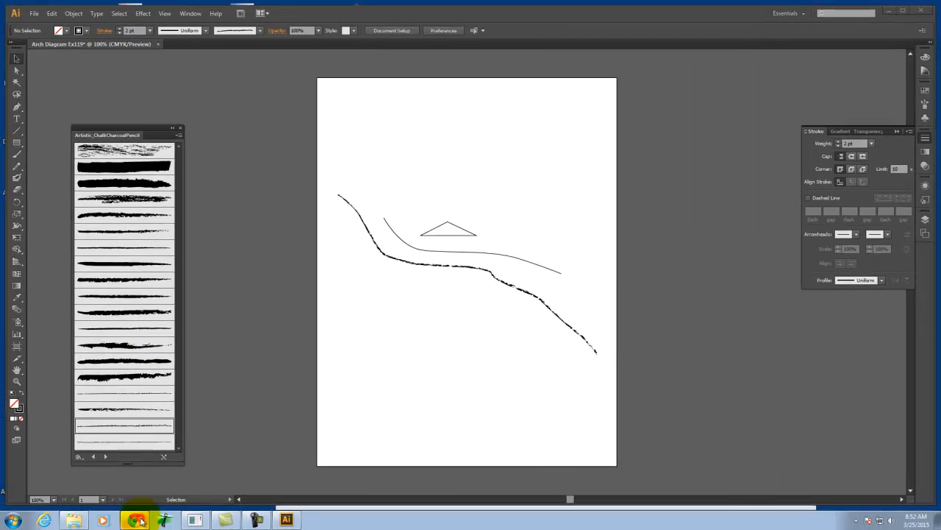
Switch to Chrome's "illustrator watercolor brushes" results, open "50 Of The Best Watercolor Brushes You'd Download" and look through its brush sets
left_click(128, 523)
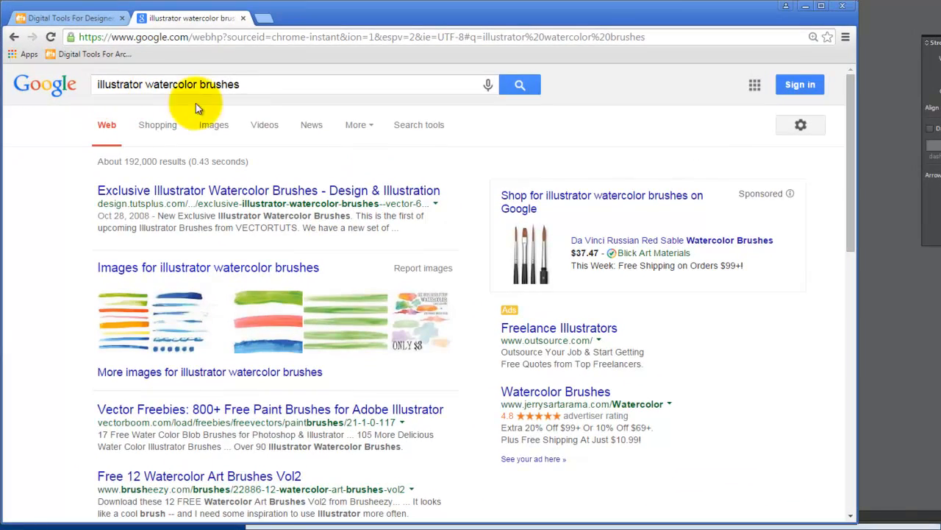
scroll(363, 178, "down", 3)
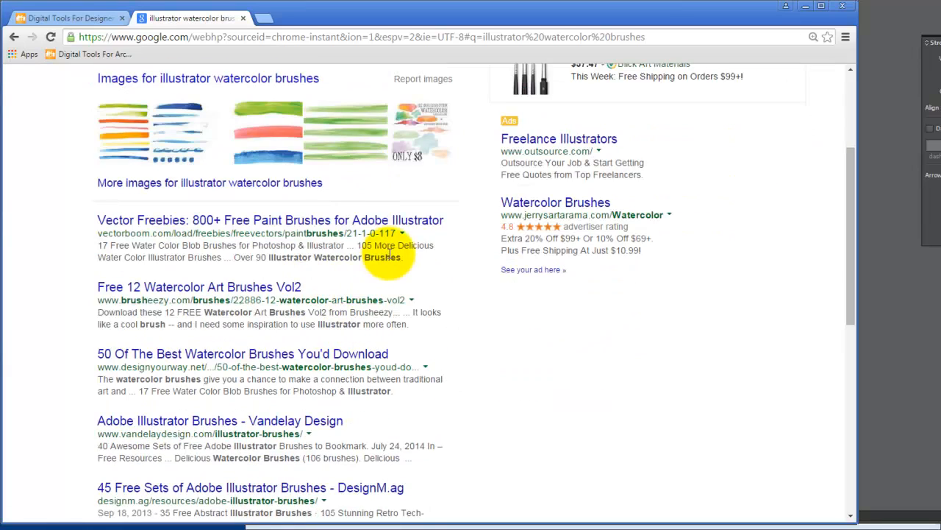
scroll(422, 233, "down", 2)
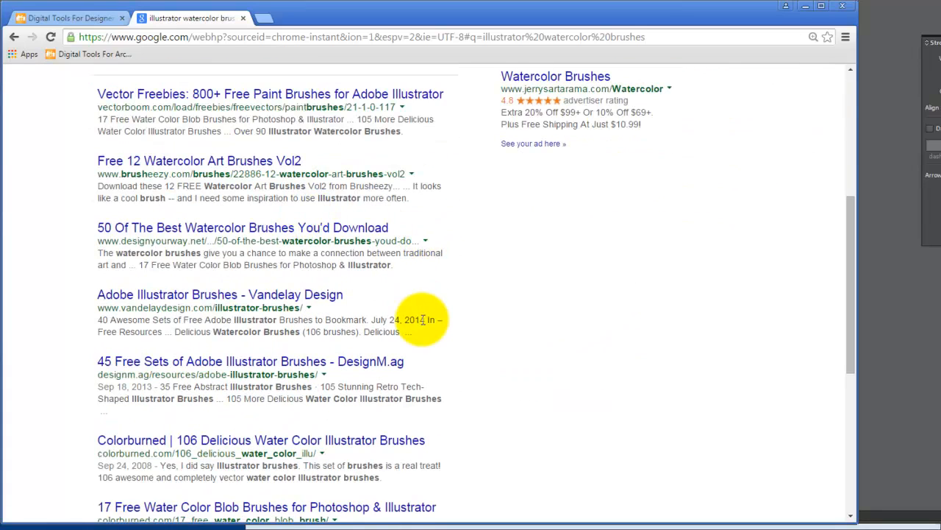
left_click(229, 228)
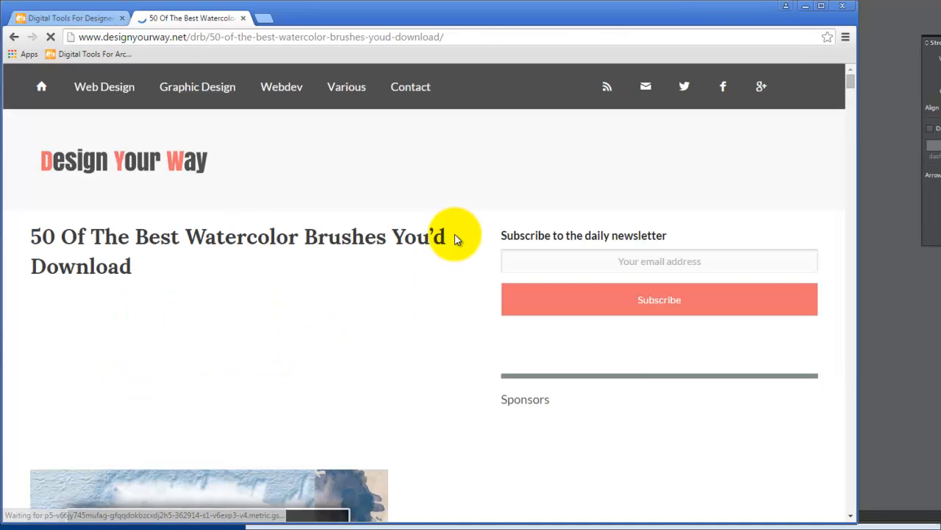
scroll(447, 234, "down", 3)
scroll(505, 254, "down", 15)
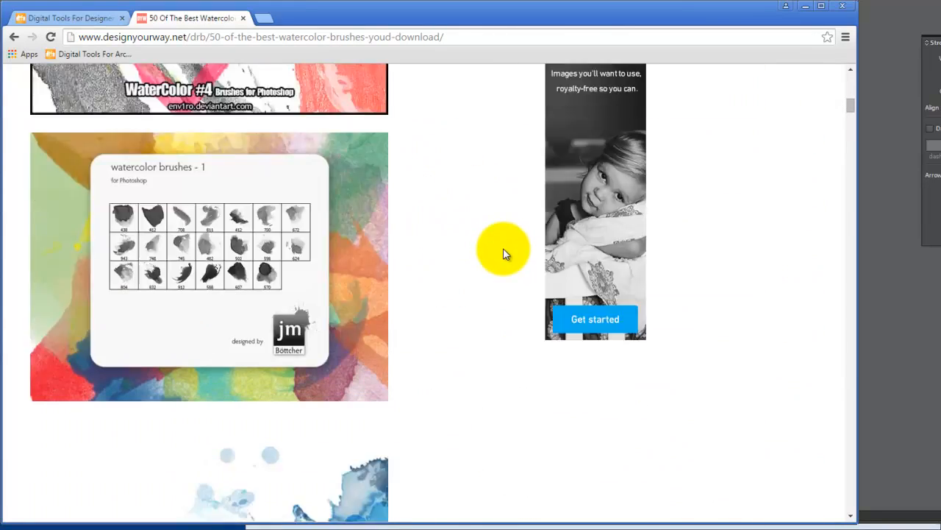
scroll(503, 259, "down", 20)
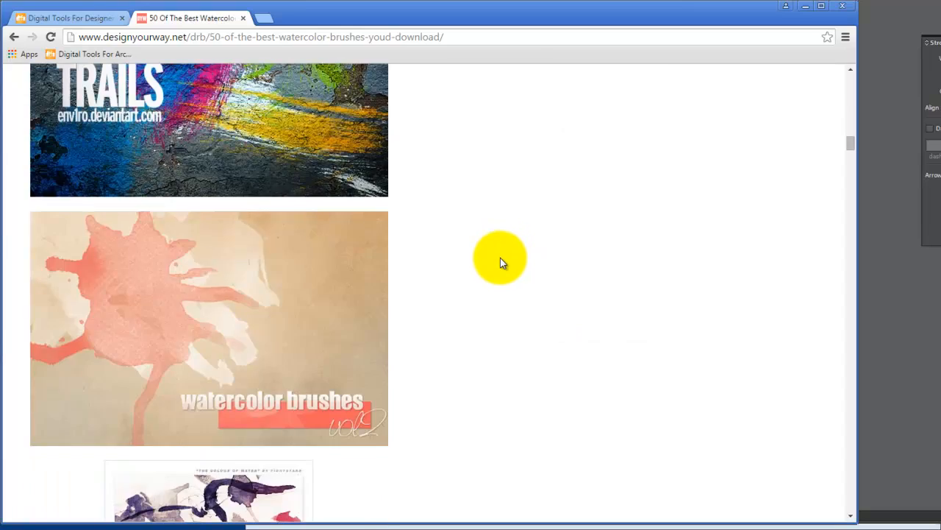
scroll(500, 259, "down", 20)
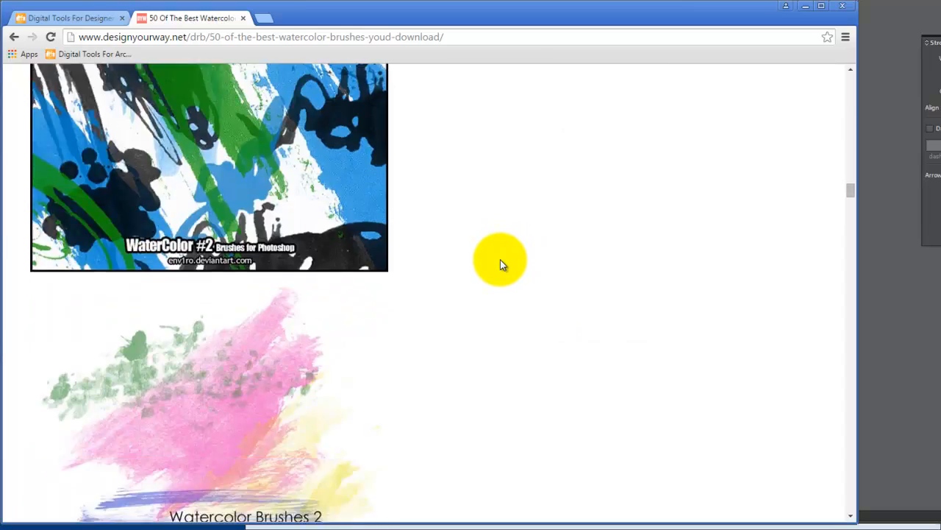
scroll(500, 259, "down", 15)
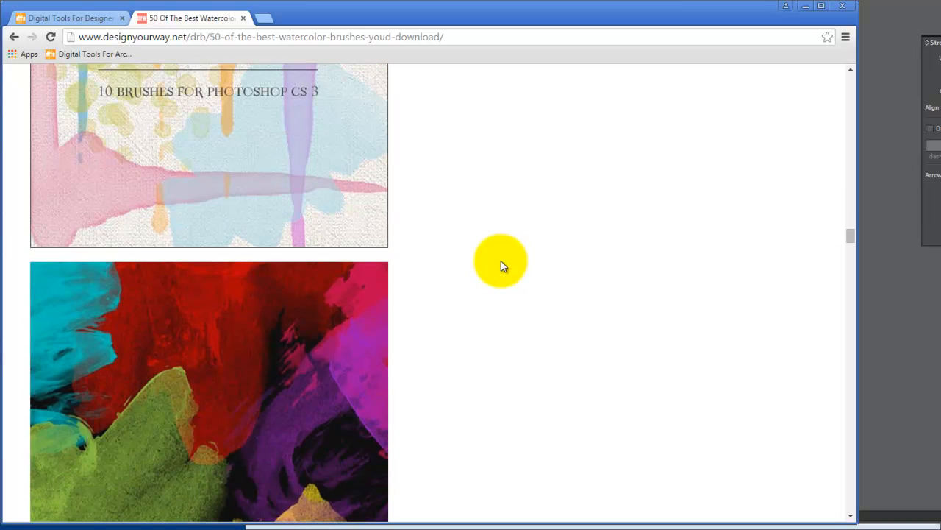
Download the Watercolor I brush set as a ZIP, inspect its watercolor1.abr and watercolor1.psd files, and close the archive
left_click(192, 159)
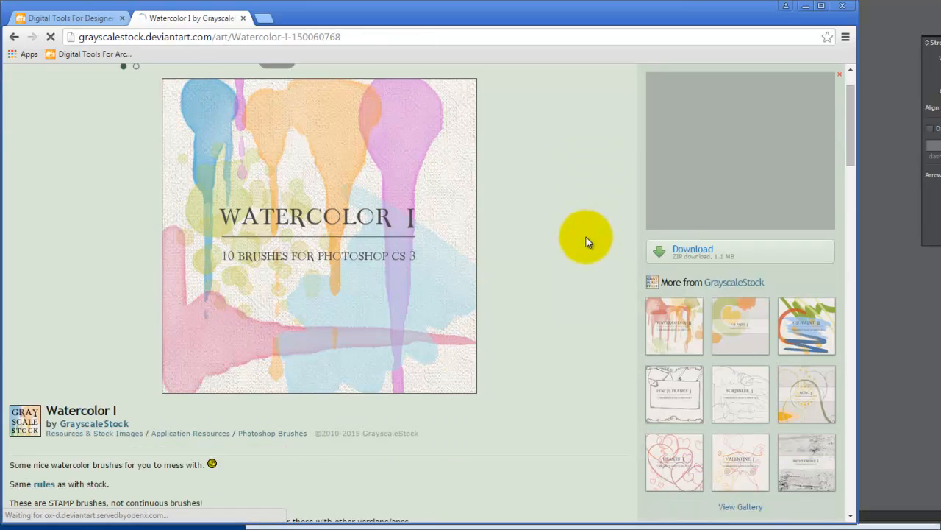
left_click(702, 250)
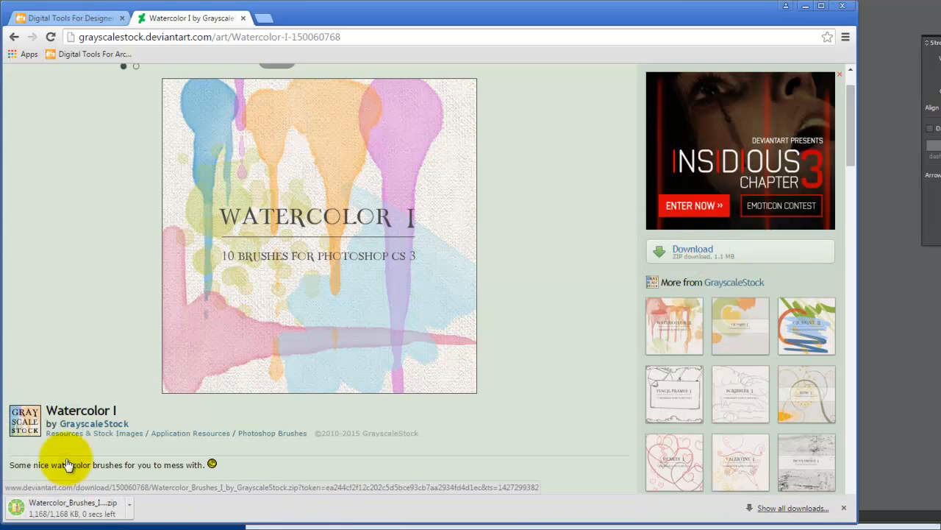
left_click(127, 506)
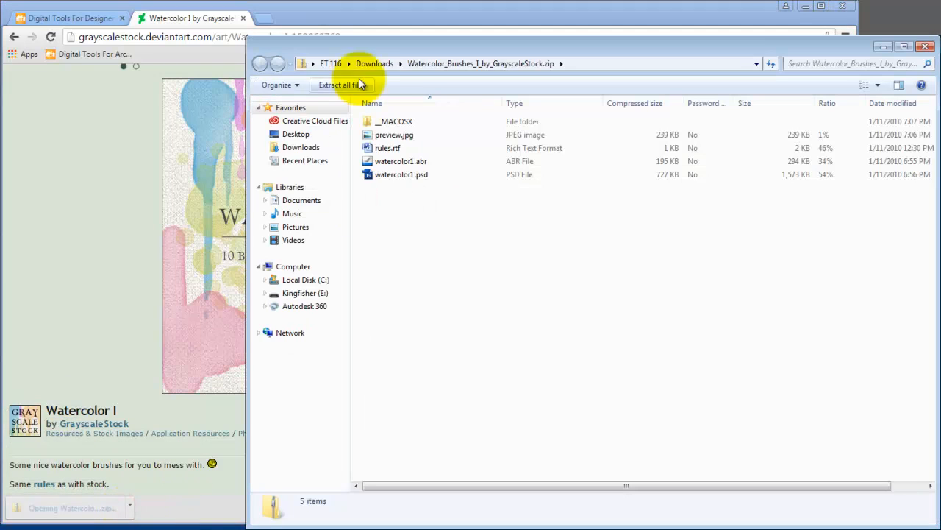
left_click(399, 161)
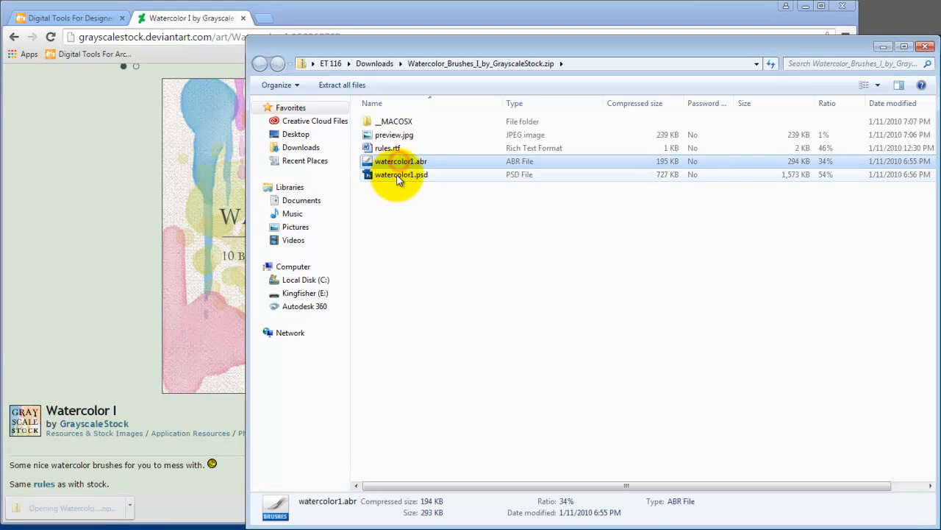
left_click(397, 176)
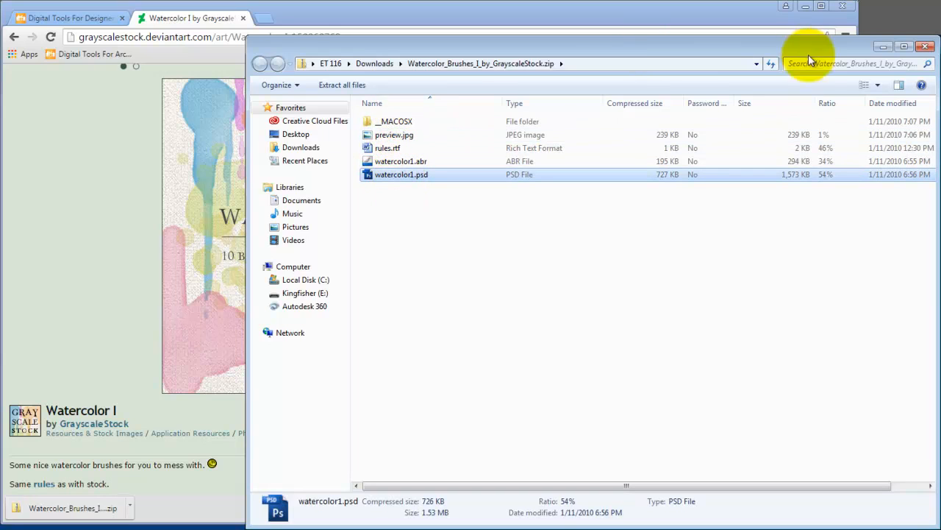
left_click(926, 48)
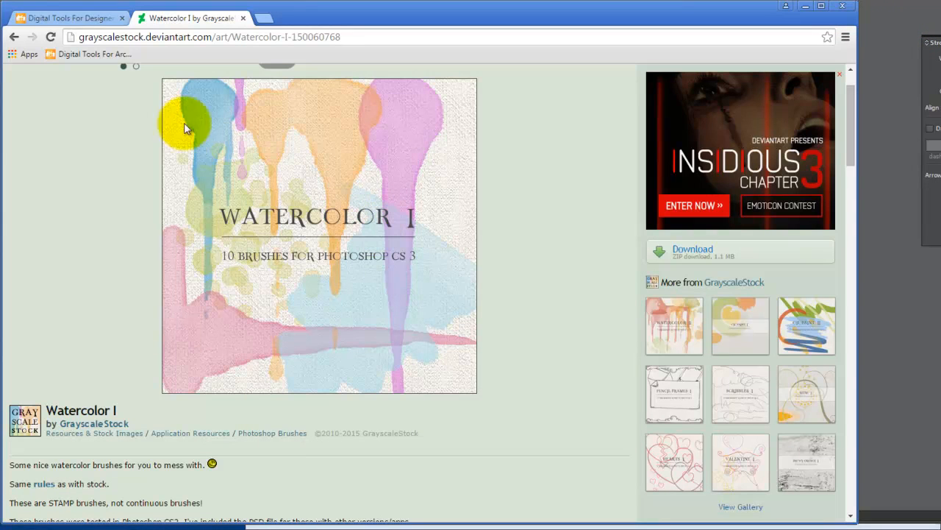
Return to the Google search results and open the article "45 Free Sets of Adobe Illustrator Brushes" from DesignM.ag
left_click(14, 39)
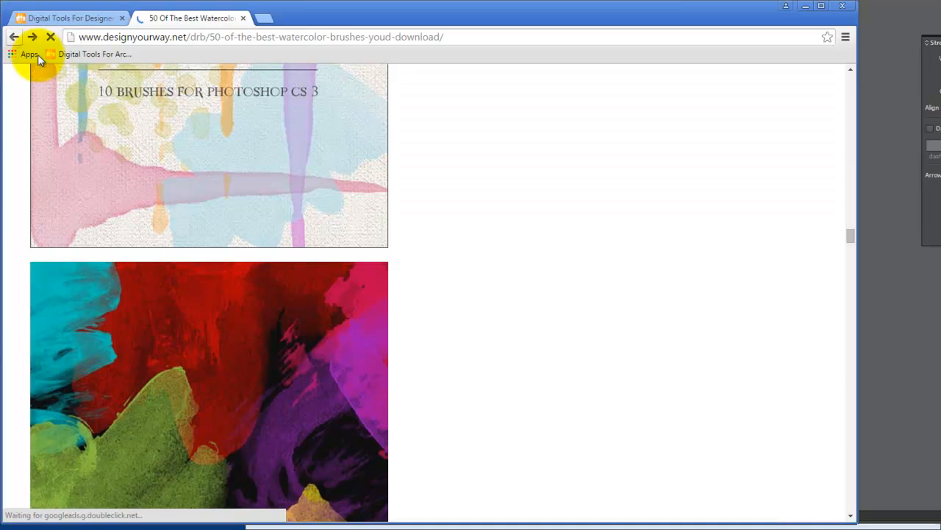
left_click(14, 38)
scroll(383, 253, "down", 3)
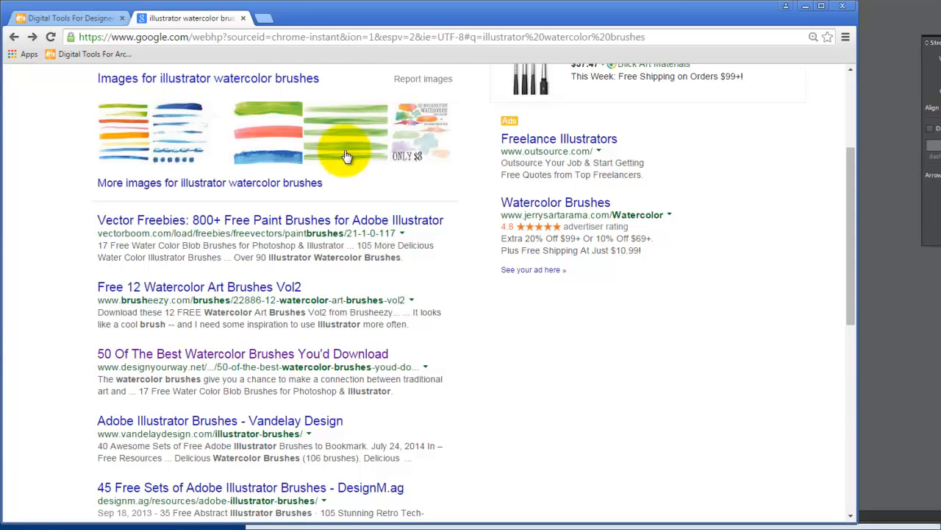
scroll(398, 331, "down", 2)
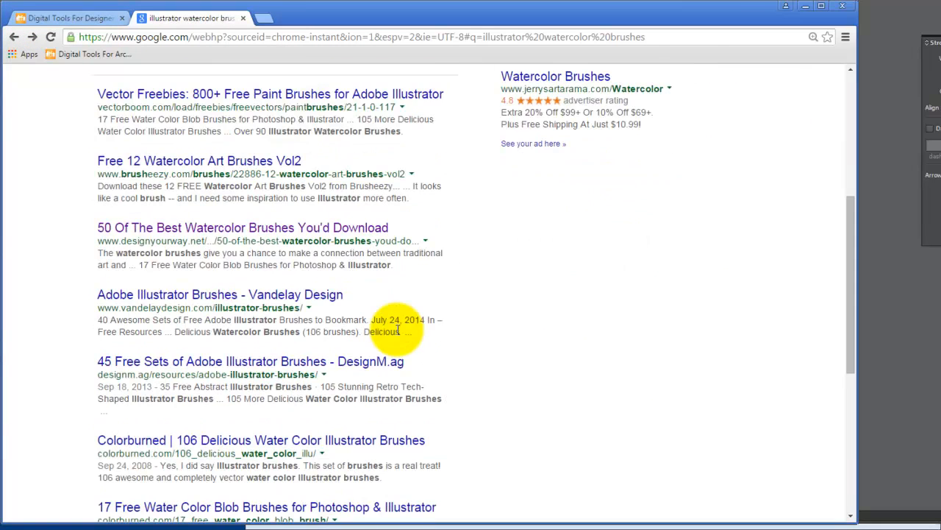
left_click(367, 361)
Look through the article's sketchy, marker, chalk, watercolor and paint brush sets, and open the download page of the Artistic Brushes set
scroll(489, 311, "down", 8)
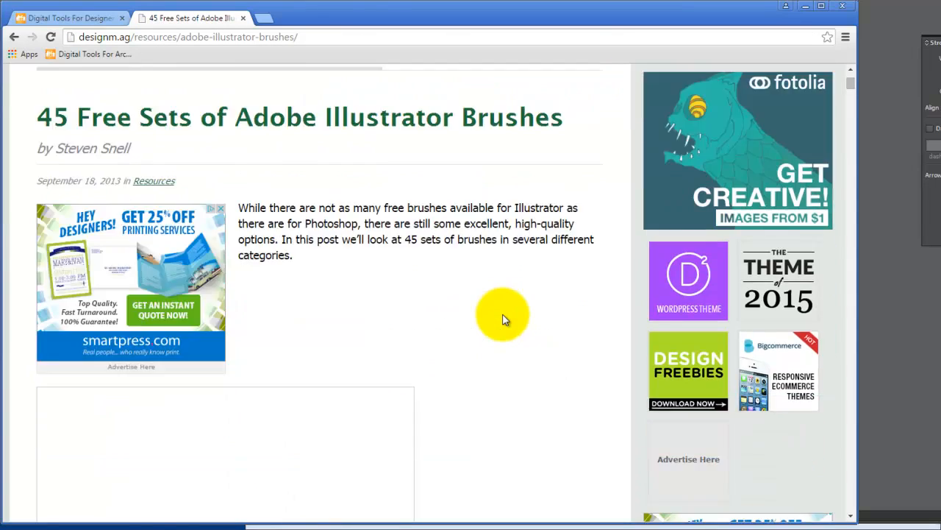
scroll(499, 320, "down", 15)
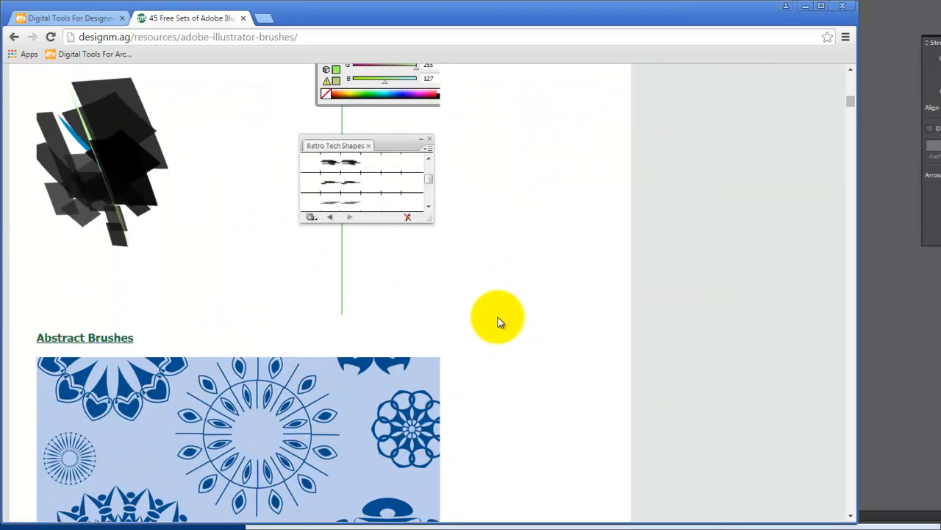
scroll(496, 330, "down", 20)
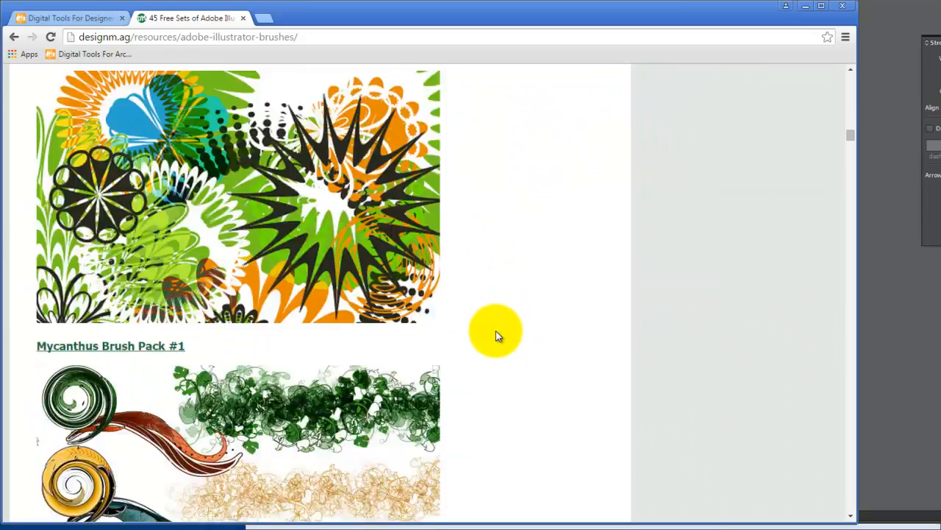
scroll(495, 337, "down", 20)
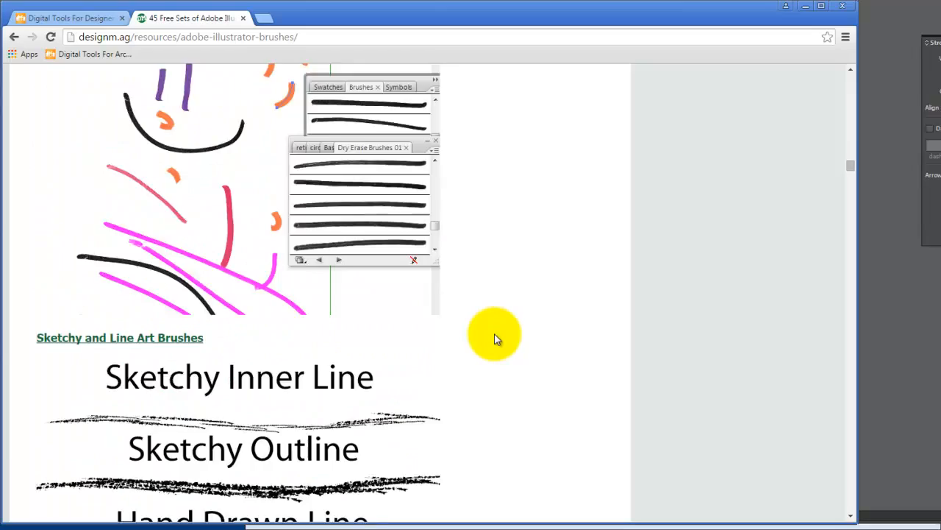
scroll(250, 209, "up", 2)
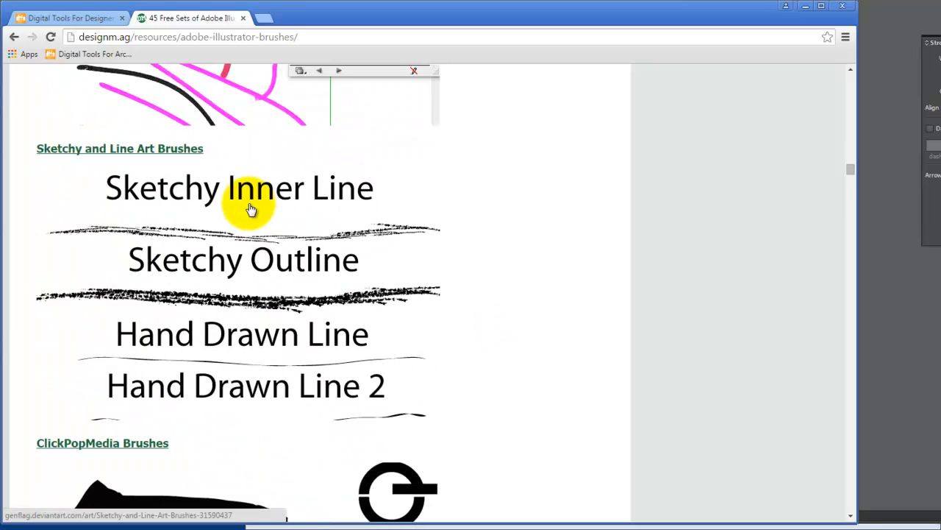
scroll(273, 319, "down", 5)
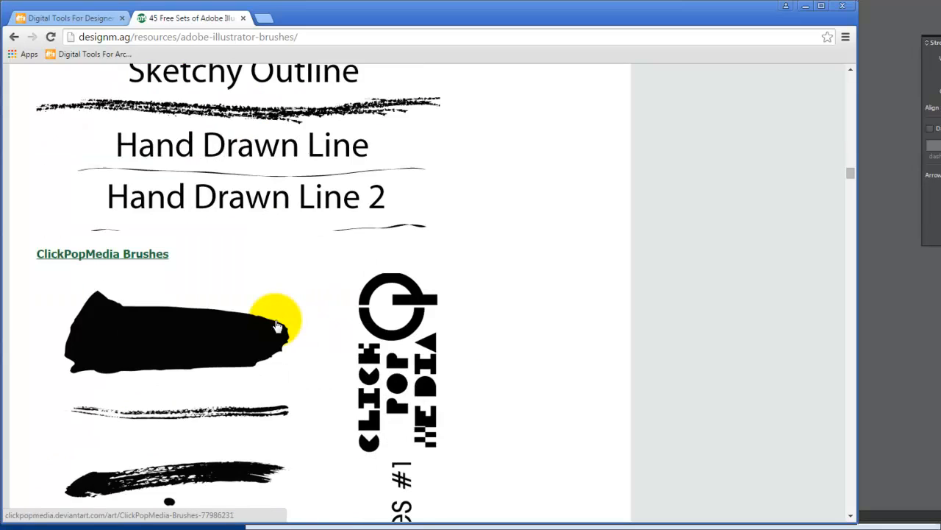
scroll(275, 325, "down", 6)
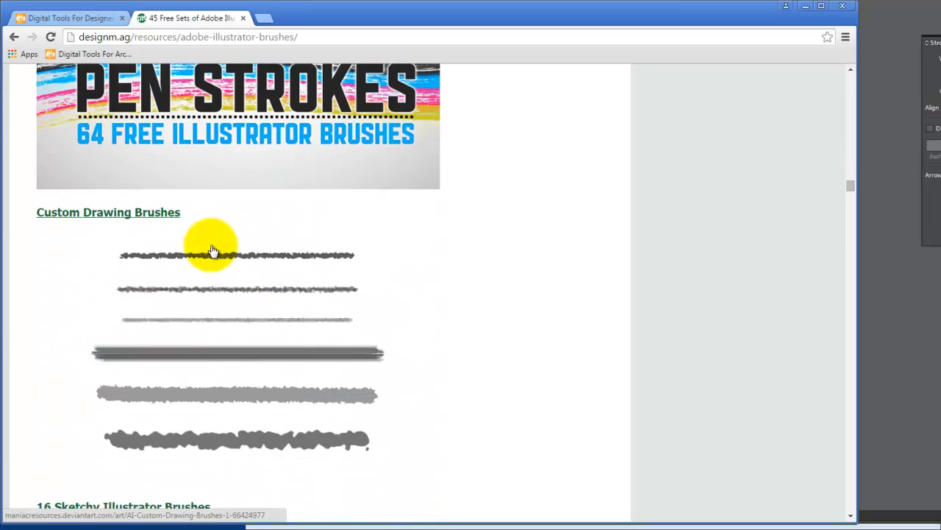
scroll(314, 287, "up", 2)
scroll(314, 287, "up", 2)
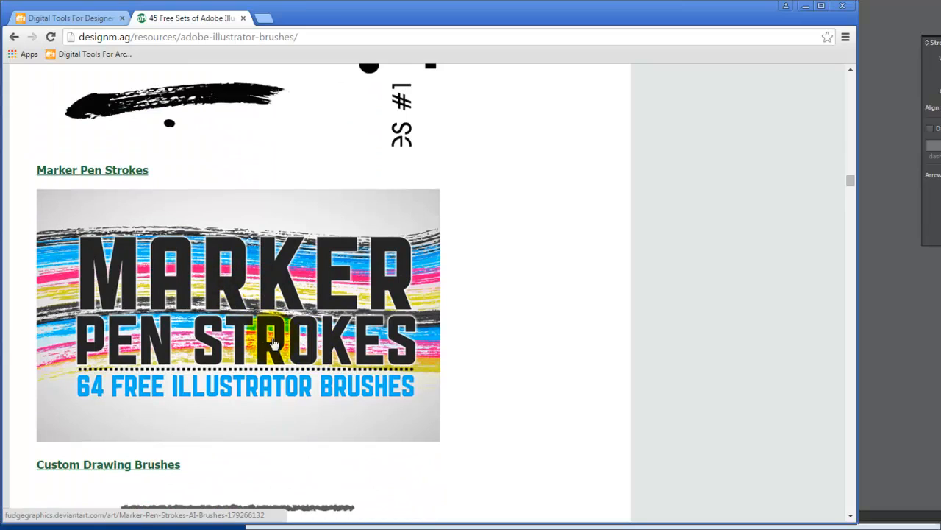
scroll(287, 330, "down", 11)
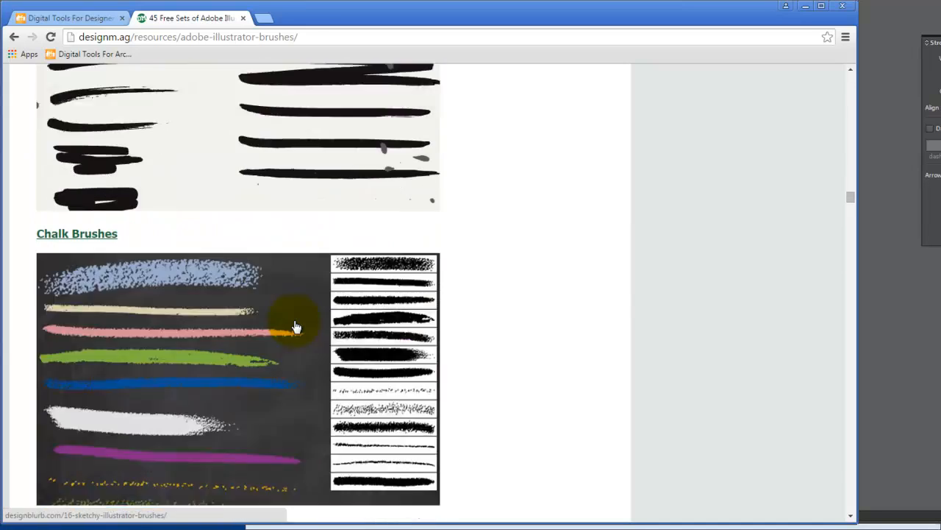
scroll(297, 328, "down", 11)
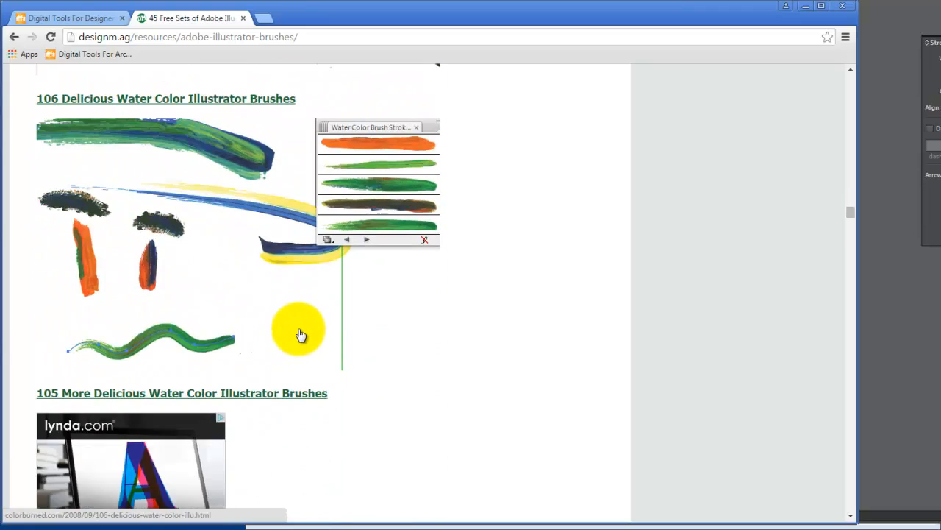
scroll(298, 333, "down", 12)
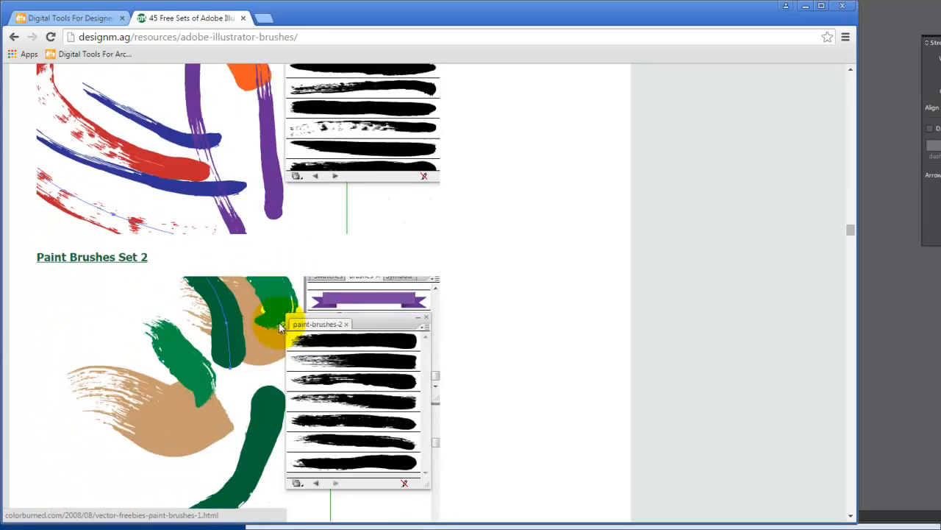
scroll(281, 328, "up", 3)
scroll(267, 258, "up", 3)
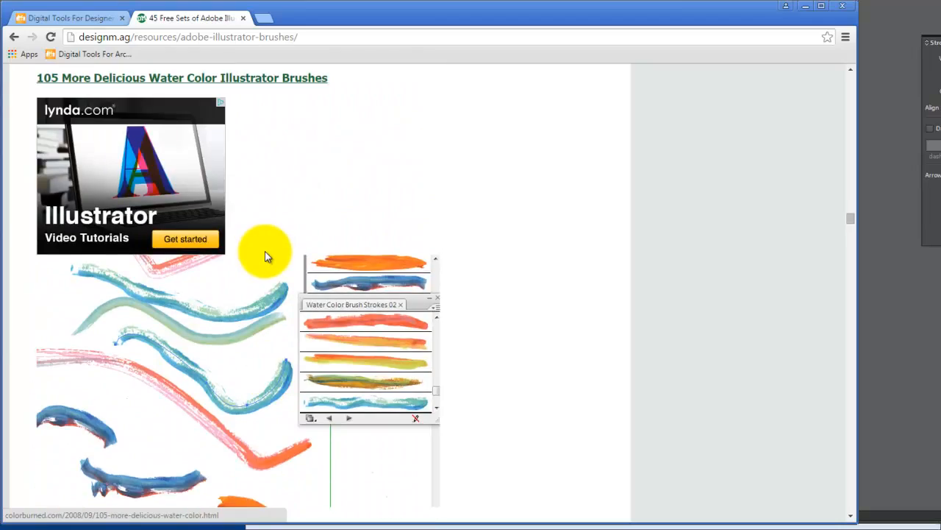
scroll(261, 261, "down", 5)
scroll(264, 269, "down", 12)
scroll(264, 273, "down", 4)
scroll(263, 272, "up", 3)
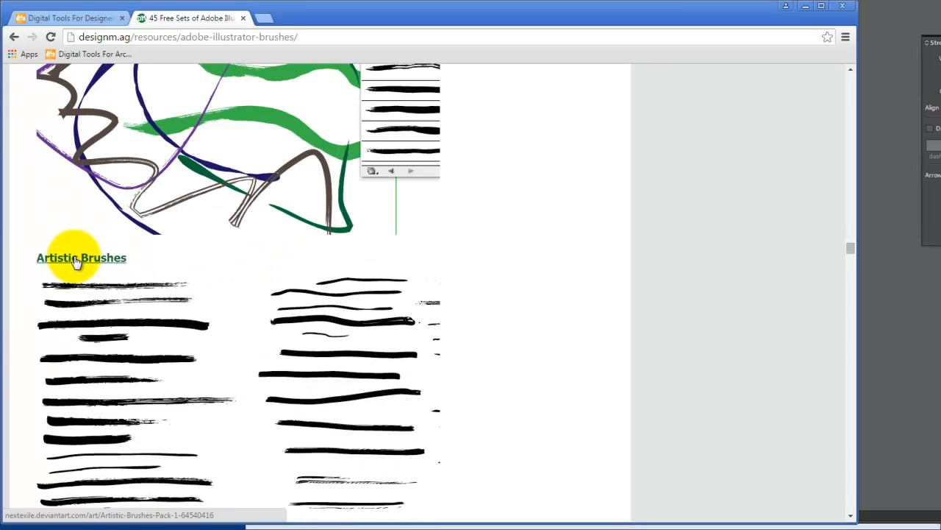
left_click(74, 259)
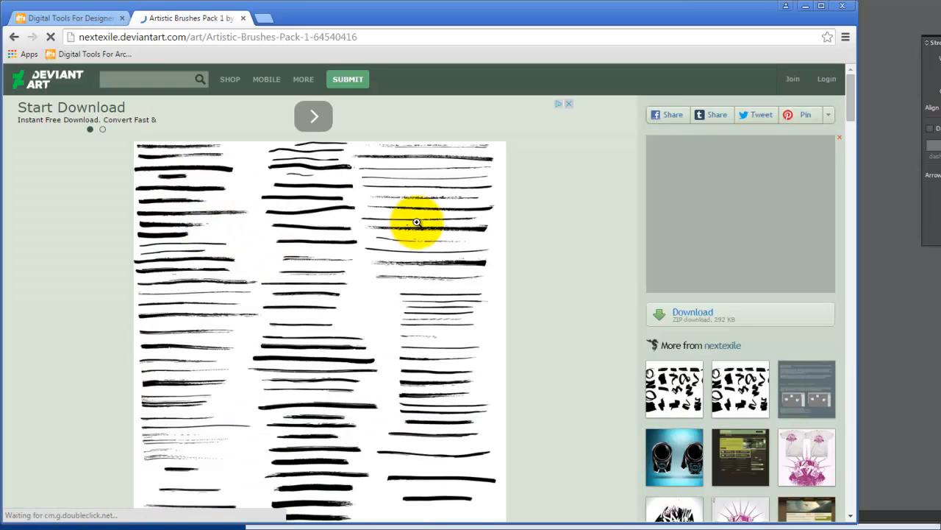
Download the Artistic Brushes Pack 1 ZIP from DeviantArt and open it to inspect the NextExile Artistic Brushes Pack 1 file
scroll(376, 213, "down", 2)
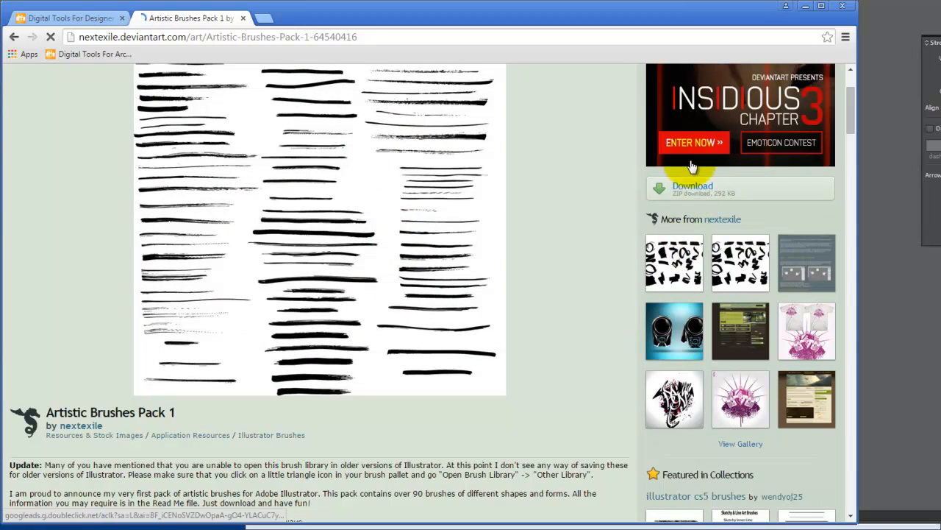
left_click(689, 186)
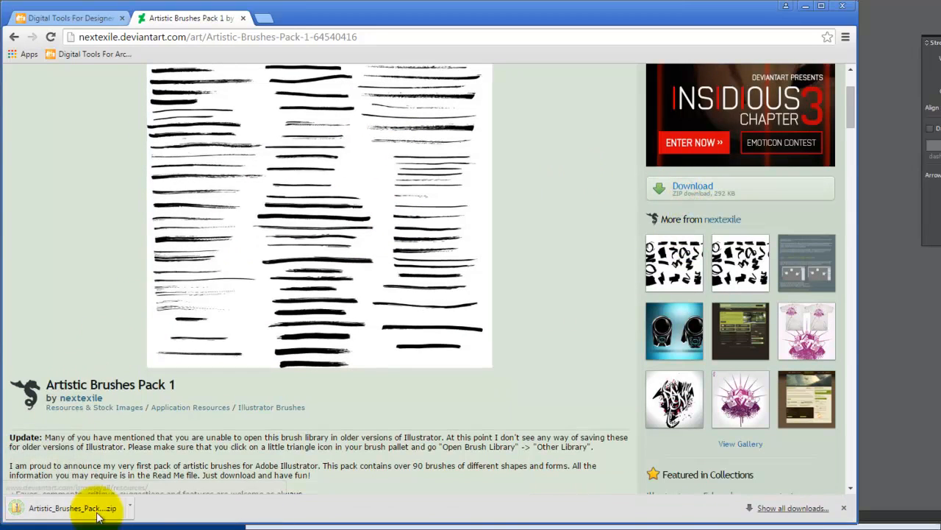
left_click(111, 512)
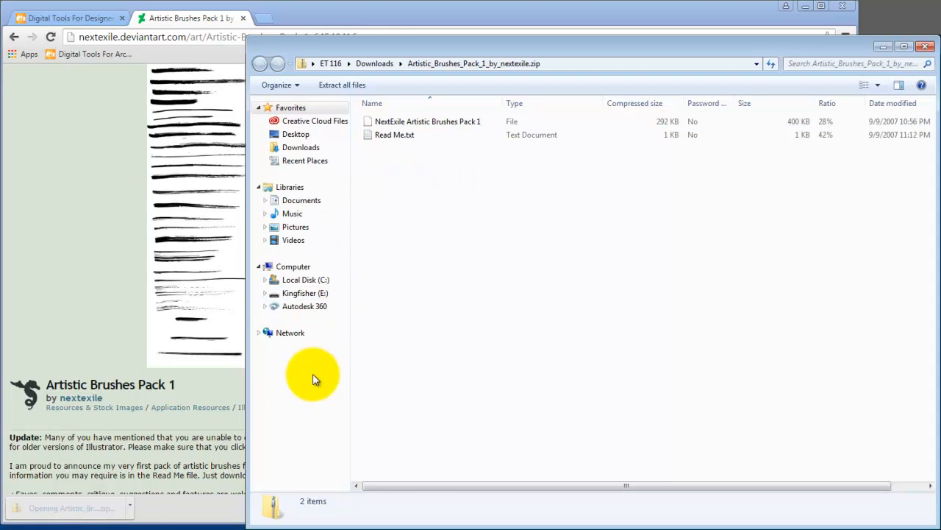
left_click(925, 46)
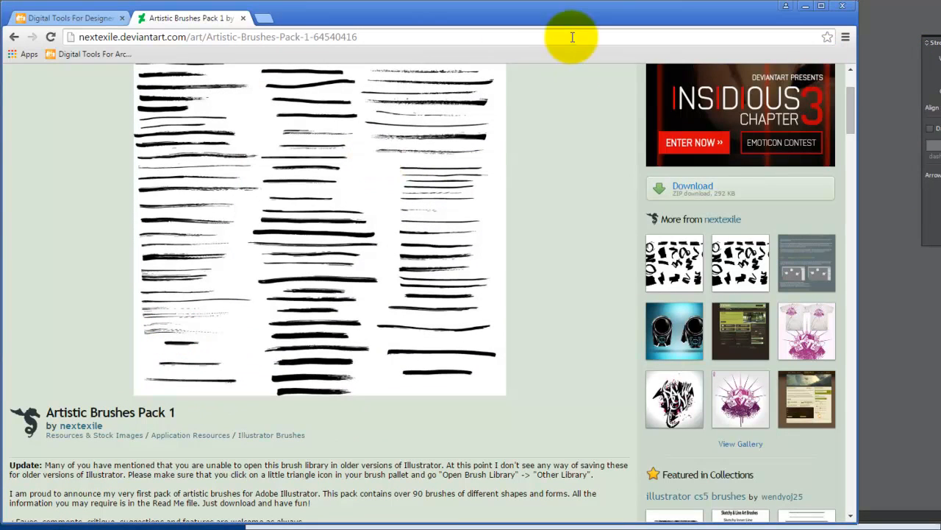
left_click(706, 190)
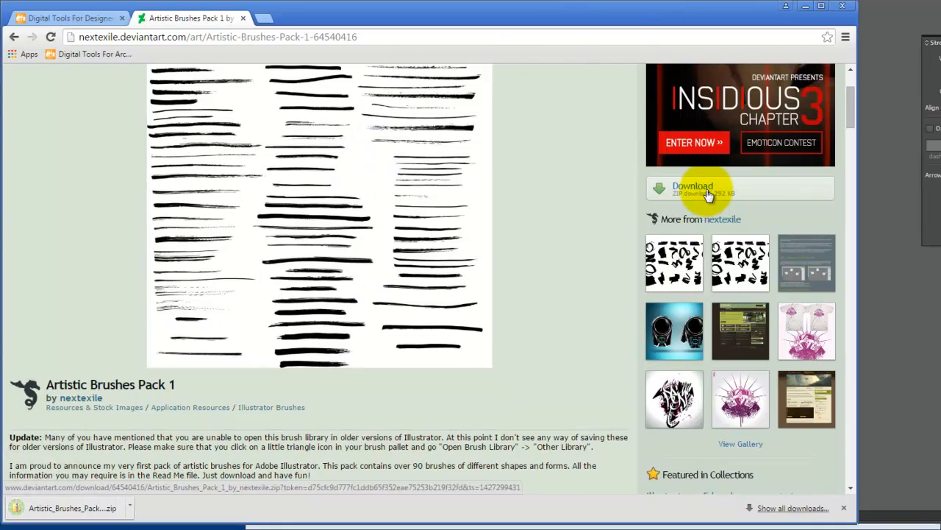
left_click(63, 509)
left_click(405, 122)
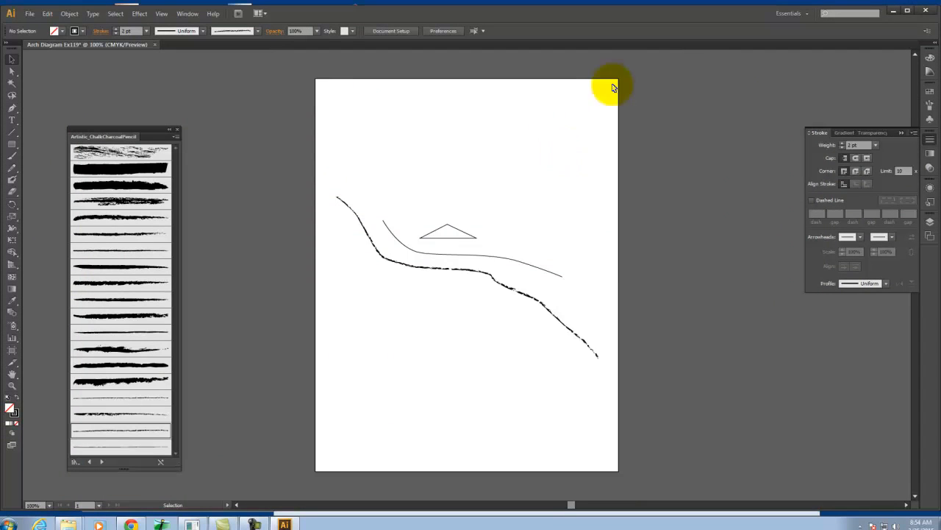
Switch to Illustrator and add the Arrow 11 arrowhead to the end point of the thin curve below the triangle
left_click(440, 267)
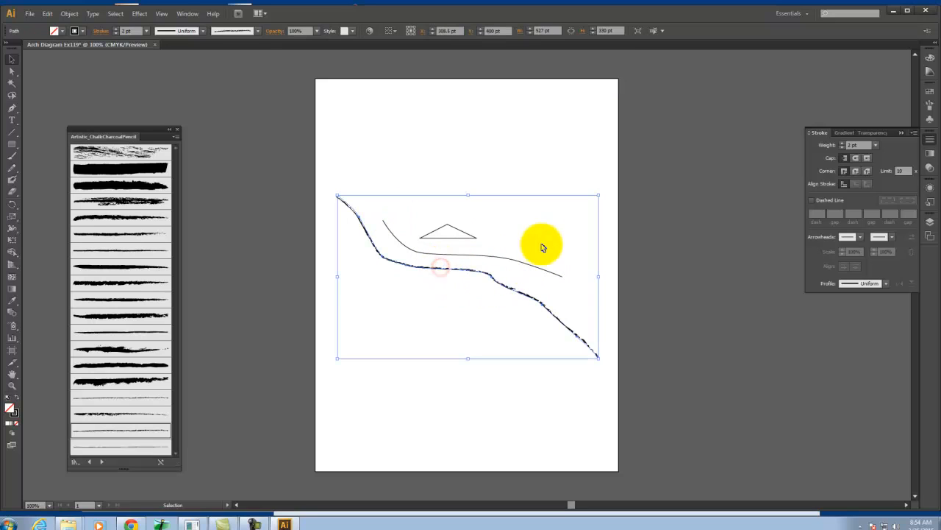
left_click(763, 269)
left_click(524, 262)
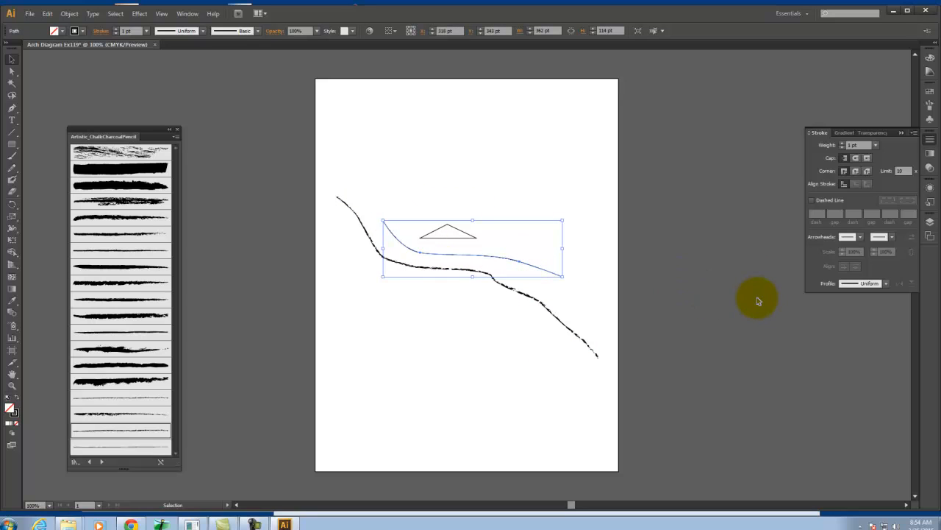
key("ctrl+equal")
key("ctrl+equal")
key("ctrl+equal")
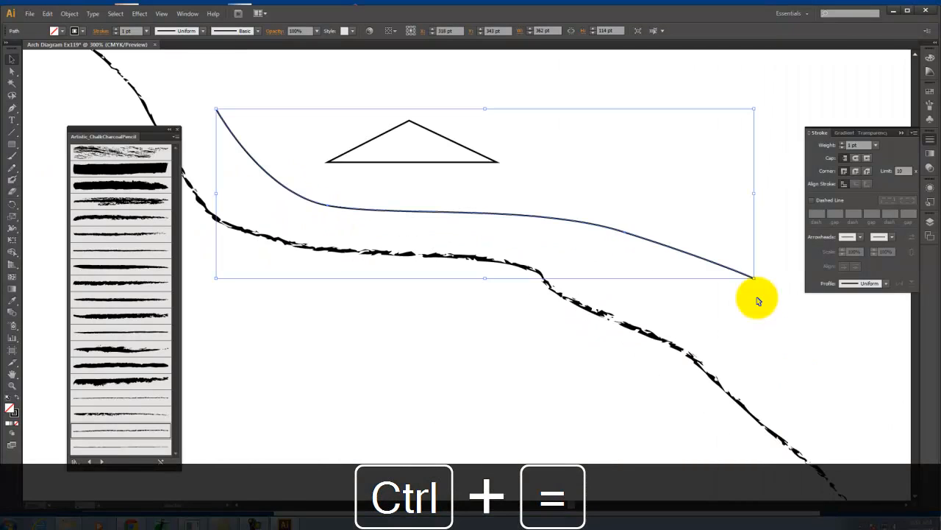
key("space")
left_click_drag(525, 203, 519, 267)
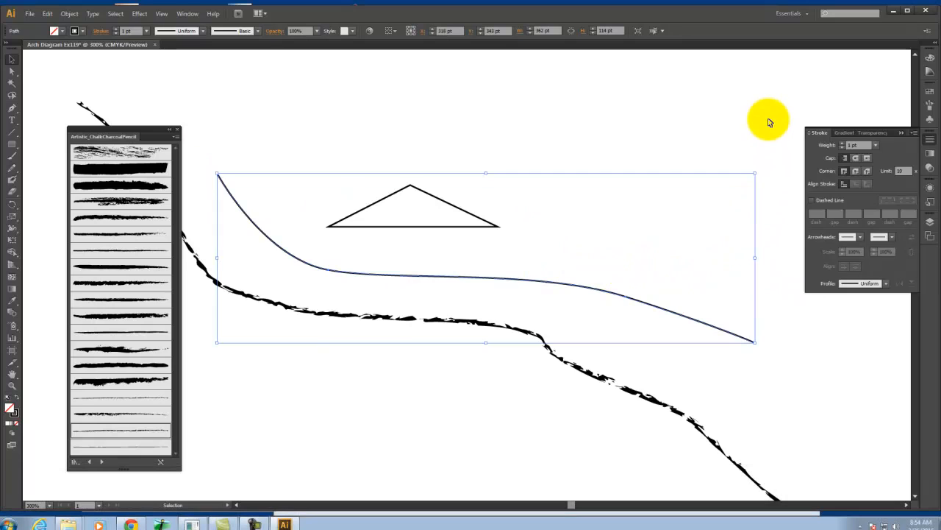
left_click(608, 122)
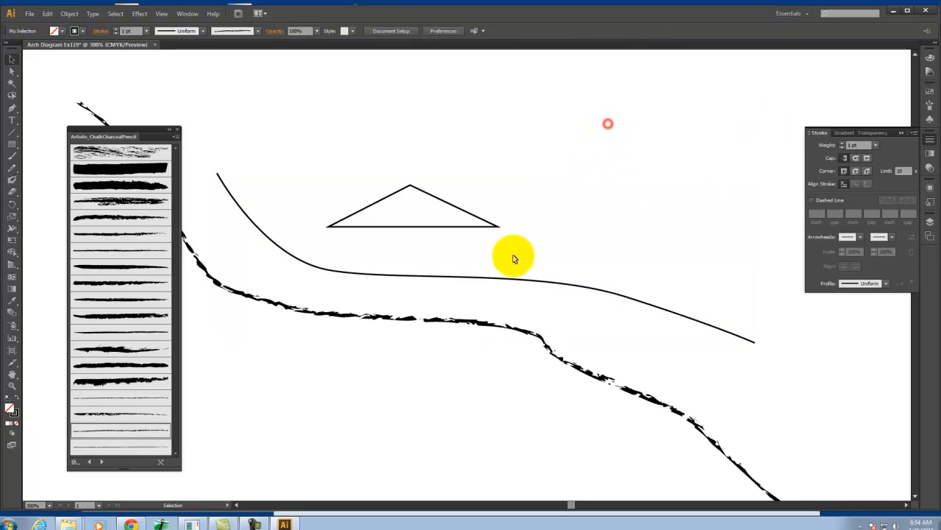
left_click(513, 280)
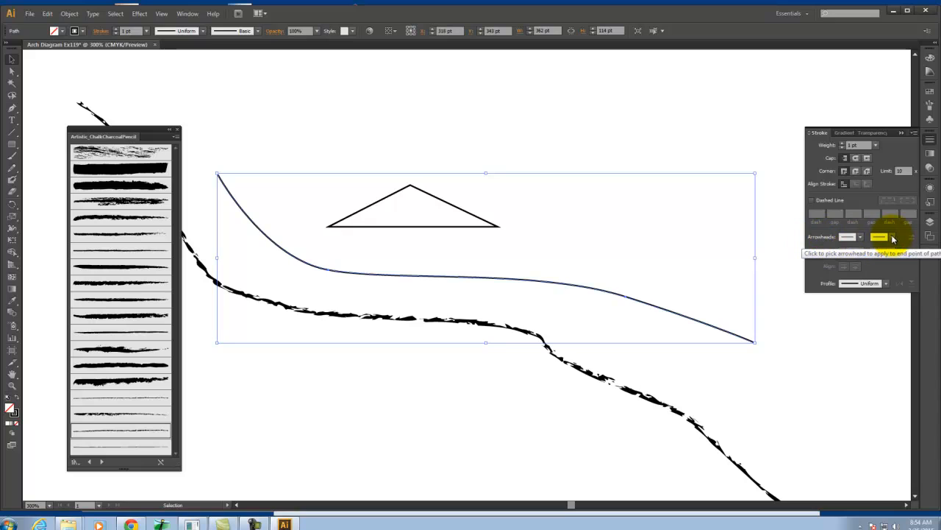
left_click(892, 237)
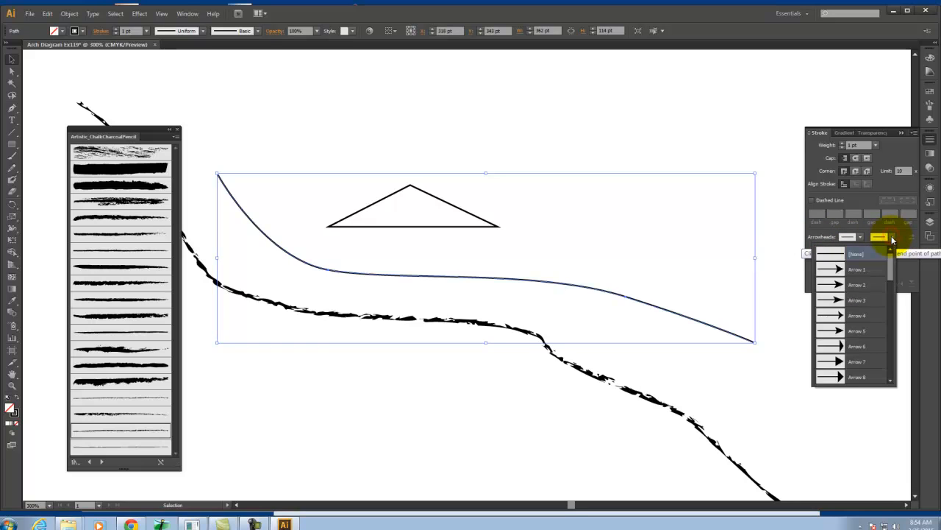
left_click_drag(893, 271, 888, 294)
left_click(868, 295)
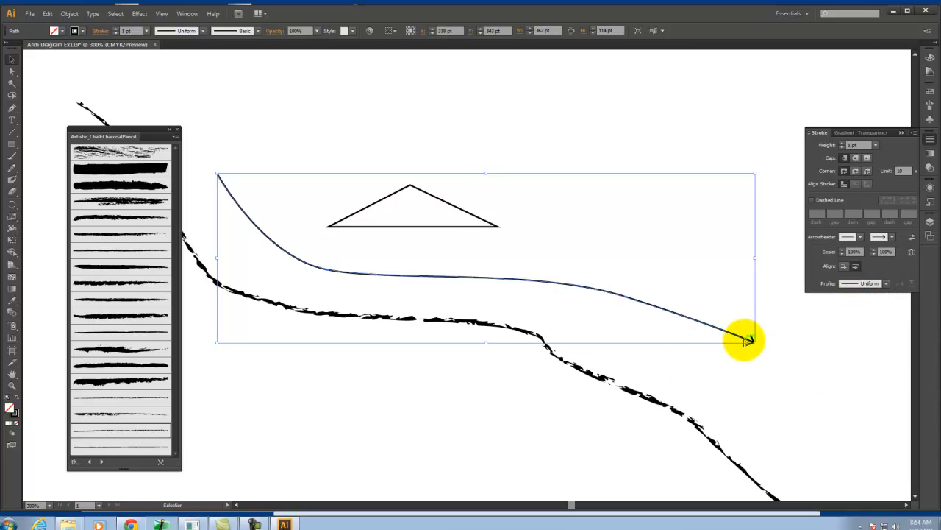
Set the curve's stroke weight to 5 pt and try the Arrow 1 arrowhead at its end point
left_click(844, 143)
left_click(844, 143)
left_click(844, 144)
left_click(844, 144)
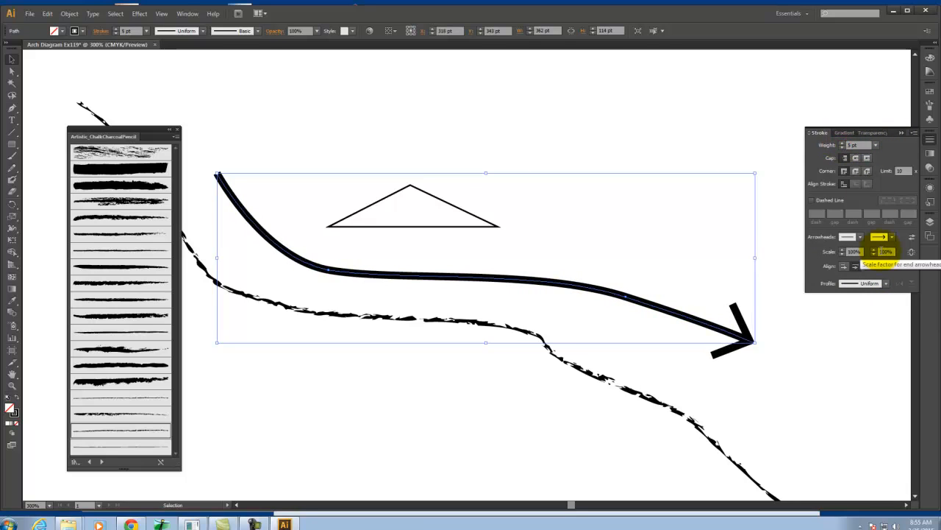
left_click(892, 236)
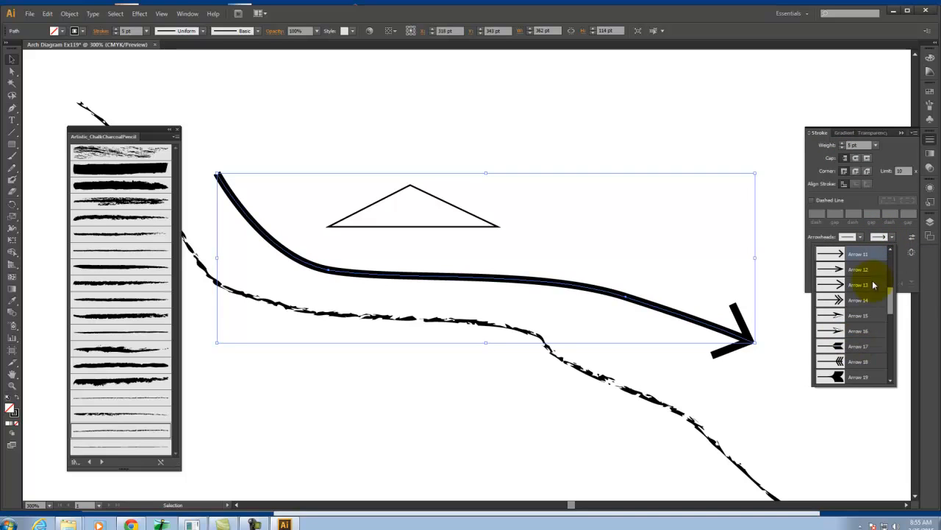
left_click_drag(891, 301, 889, 243)
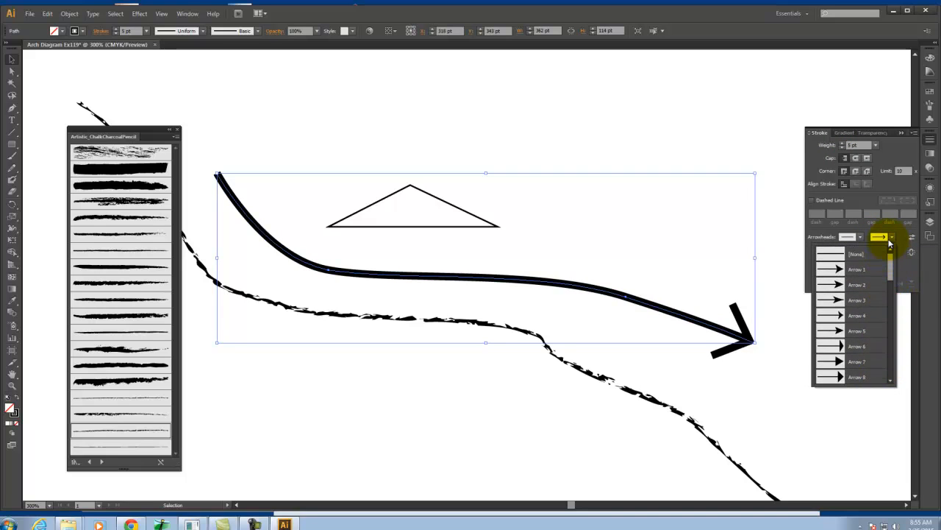
left_click(870, 270)
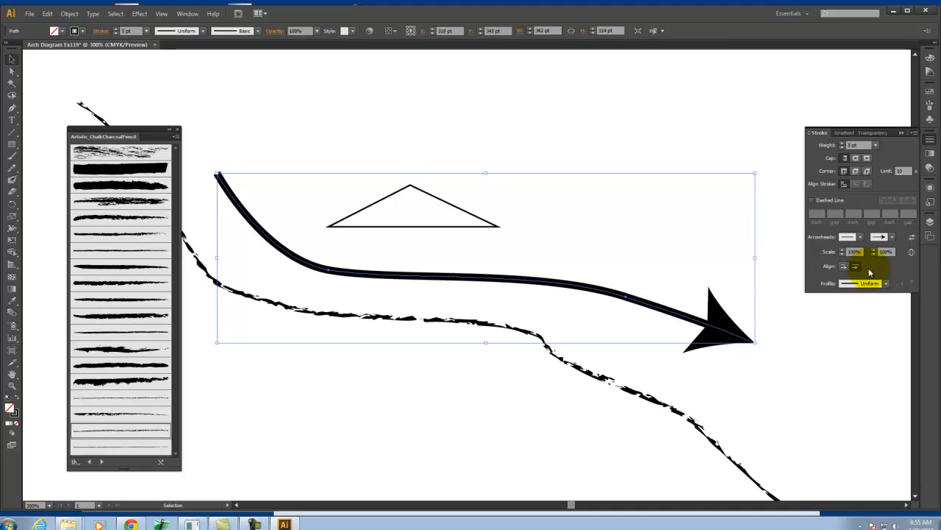
Change the curve's end arrowhead back to Arrow 11 and set its stroke weight to 3 pt
left_click(885, 236)
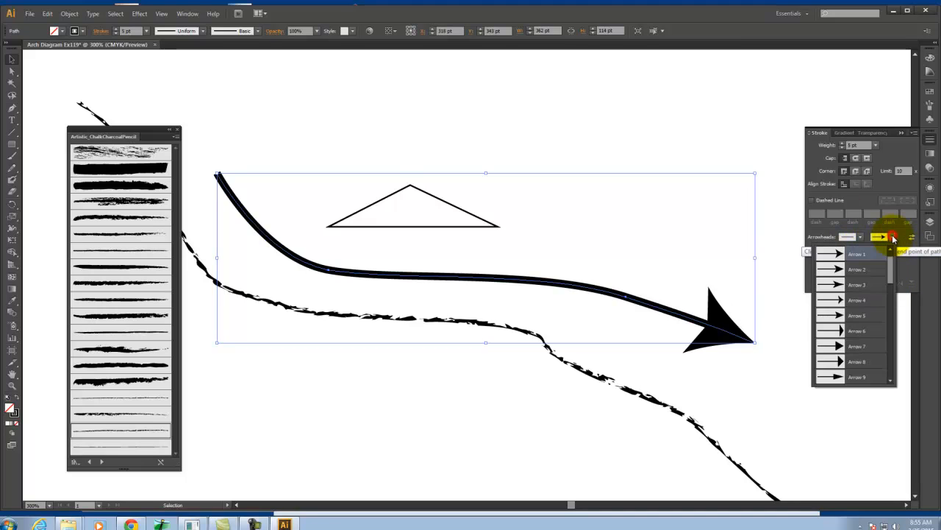
left_click_drag(891, 263, 892, 291)
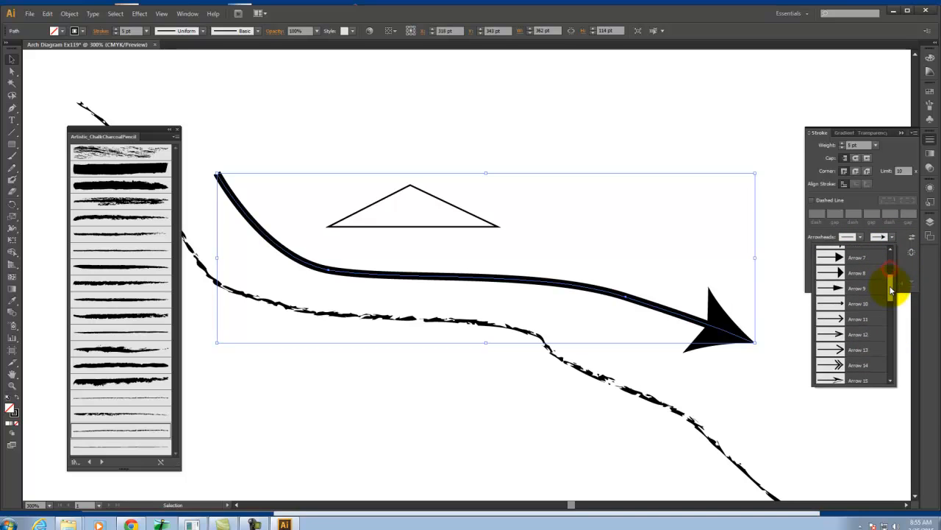
left_click(868, 319)
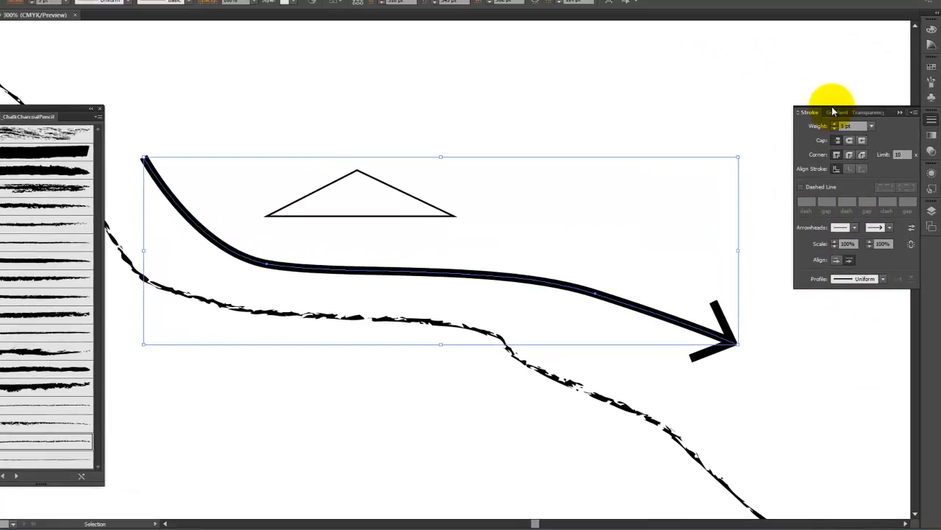
left_click(834, 128)
left_click(834, 128)
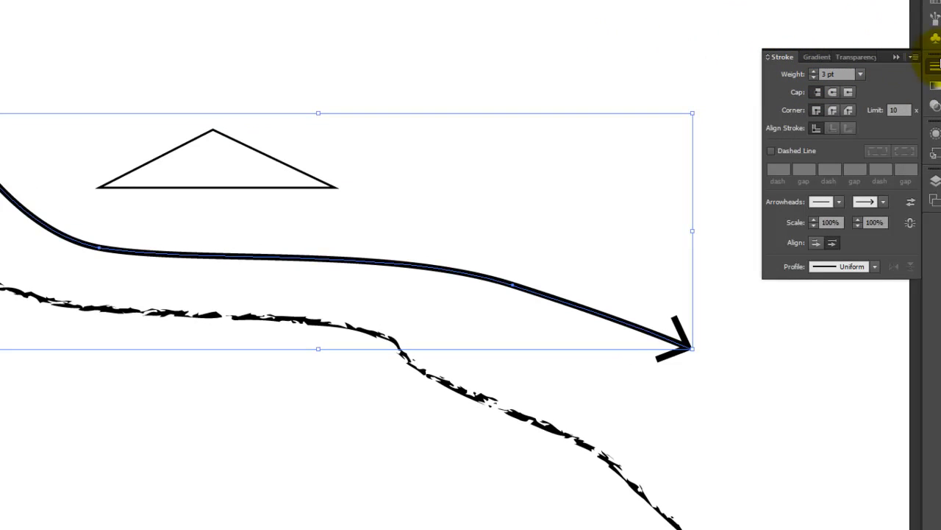
Open the Artistic Watercolor brush library
left_click(932, 18)
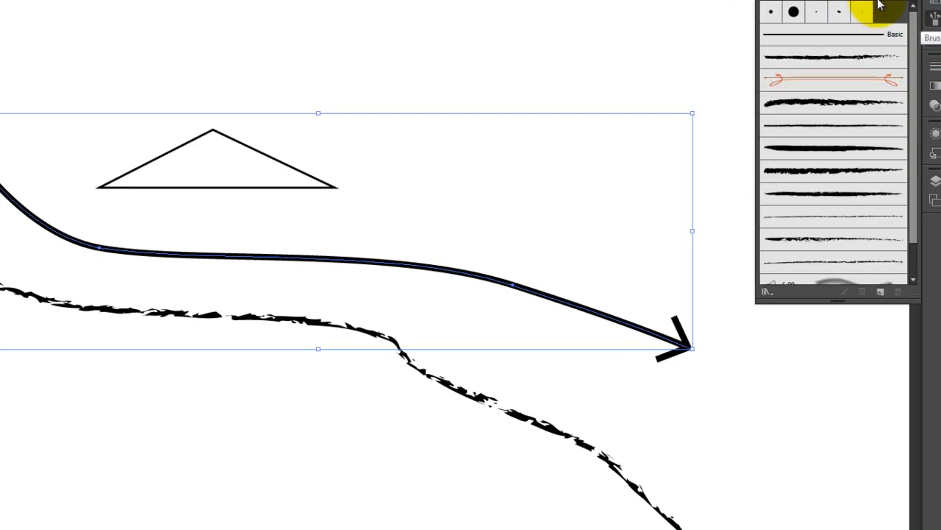
left_click(903, 7)
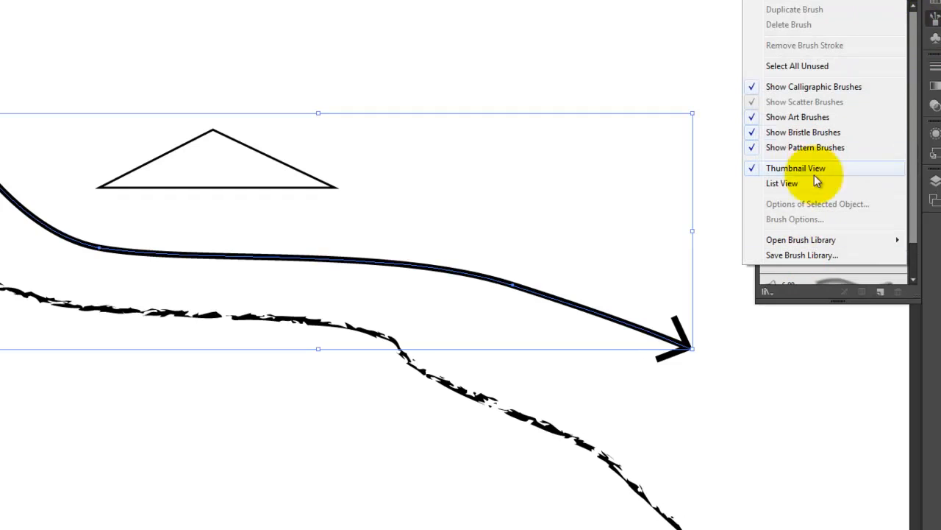
mouse_move(789, 241)
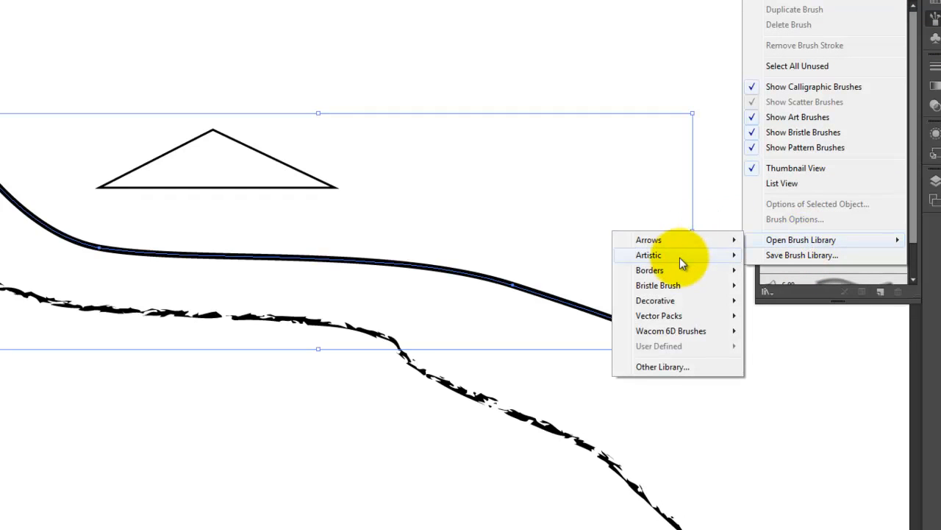
mouse_move(680, 258)
left_click(841, 331)
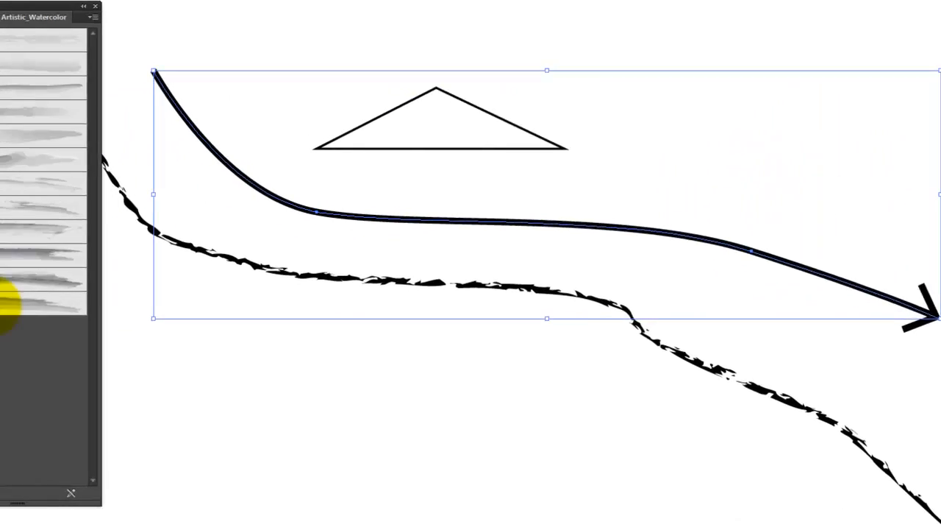
Try several Artistic_Watercolor brushes on the selected arrow curve, from the dark streaky strokes to the pale washes
left_click(2, 308)
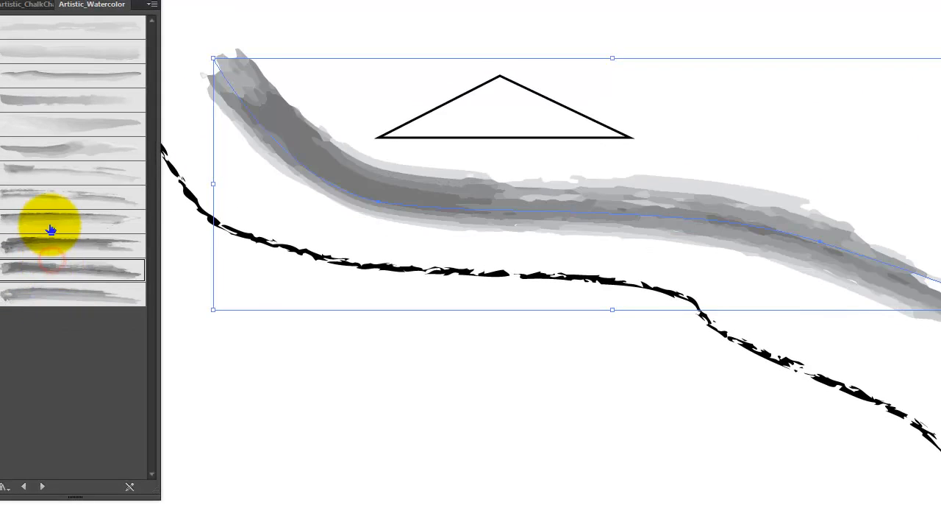
left_click(48, 220)
left_click(48, 193)
left_click(47, 161)
left_click(47, 119)
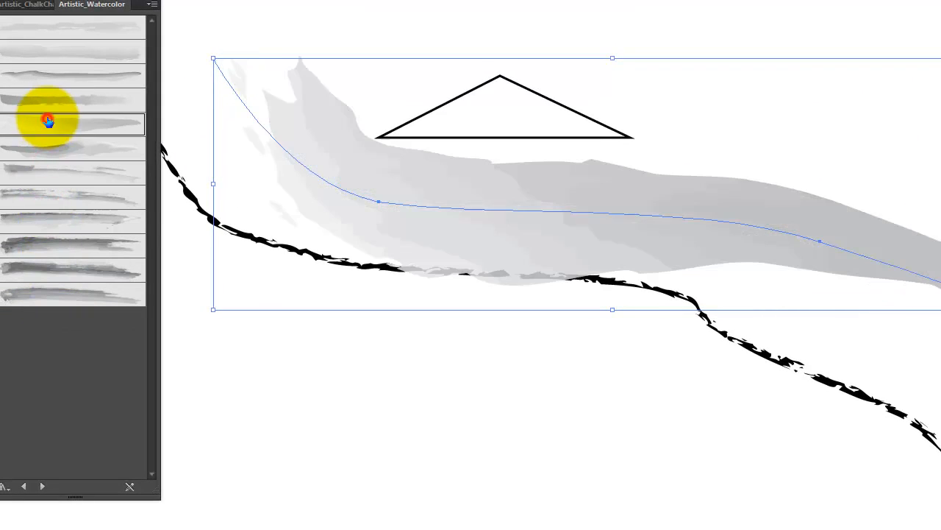
left_click(46, 105)
left_click(48, 59)
Try several Artistic_ChalkCharcoalPencil brushes on the arrow curve and settle on the thin, broken line just below the heavy charcoal strokes
left_click(35, 5)
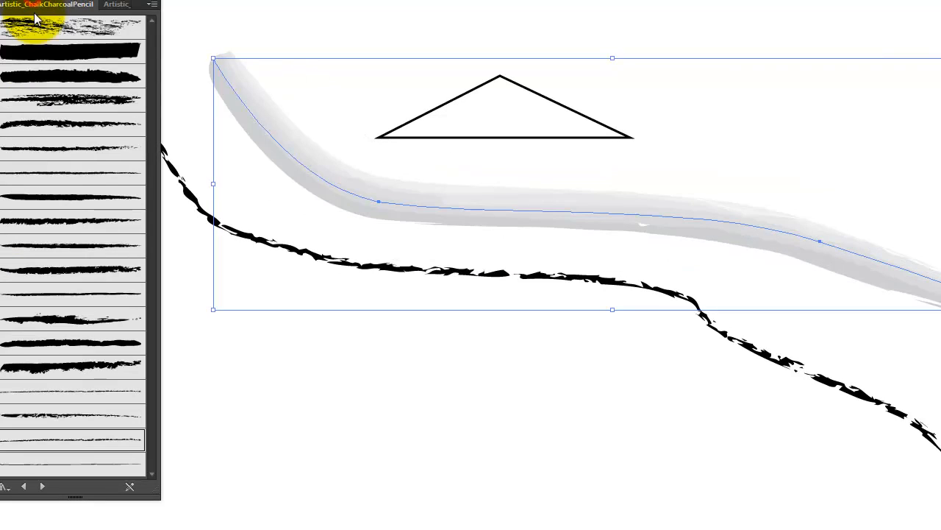
left_click(69, 150)
left_click(73, 182)
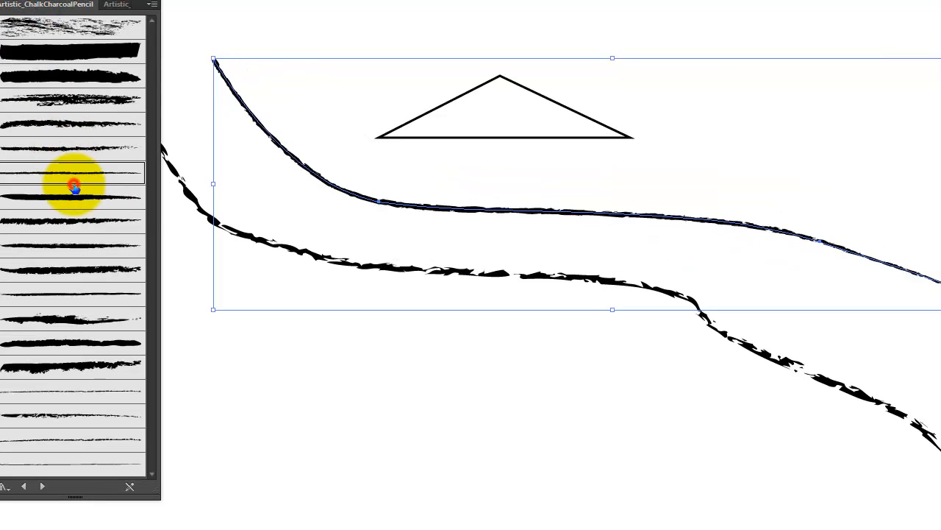
left_click(73, 221)
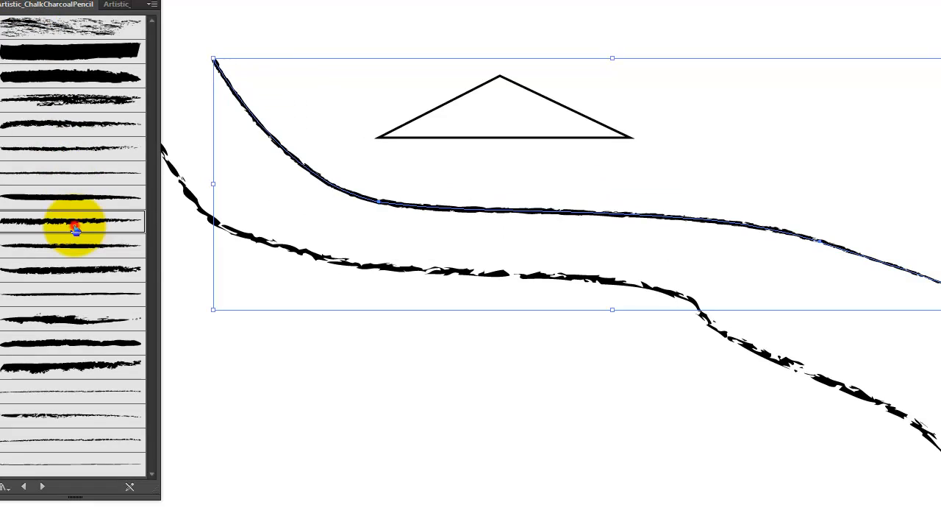
left_click(83, 298)
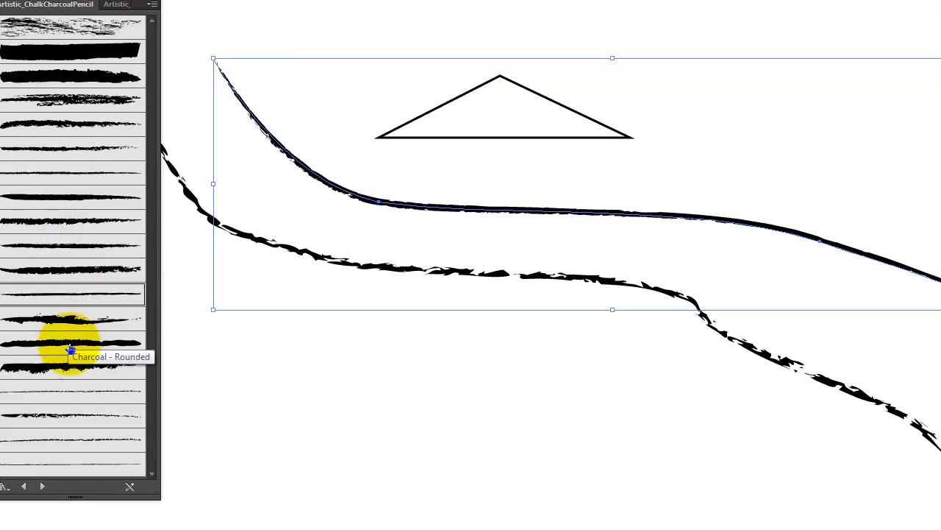
left_click(74, 342)
left_click(80, 390)
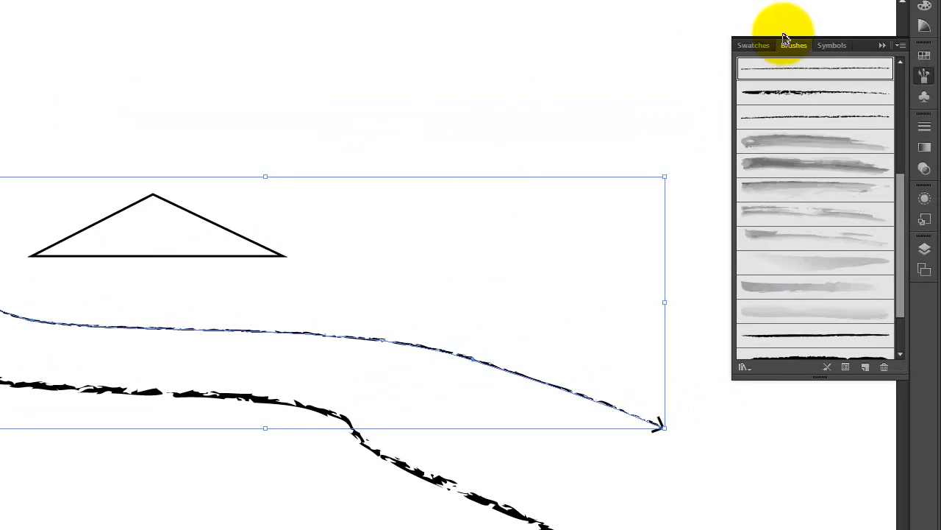
Set the selected arrow curve's stroke weight to 3 pt
left_click(754, 46)
left_click(794, 45)
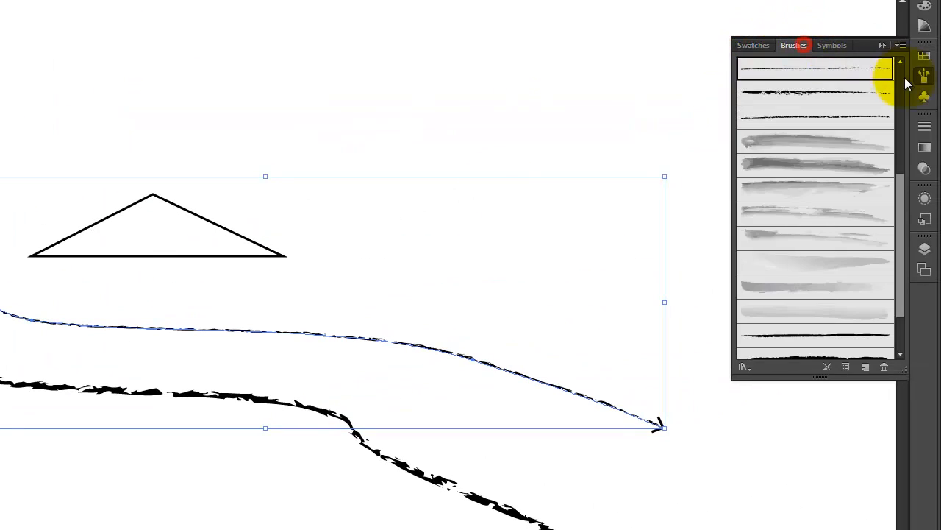
left_click(925, 127)
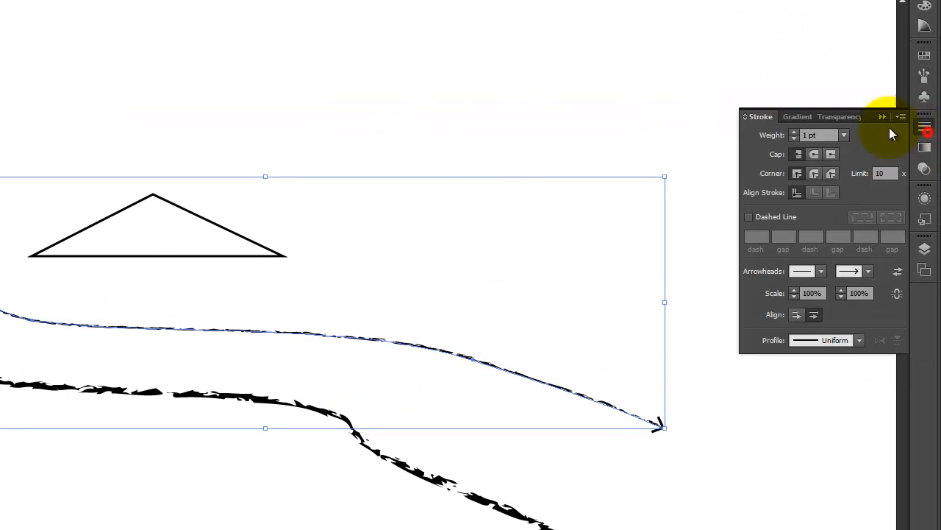
left_click(795, 133)
left_click(795, 133)
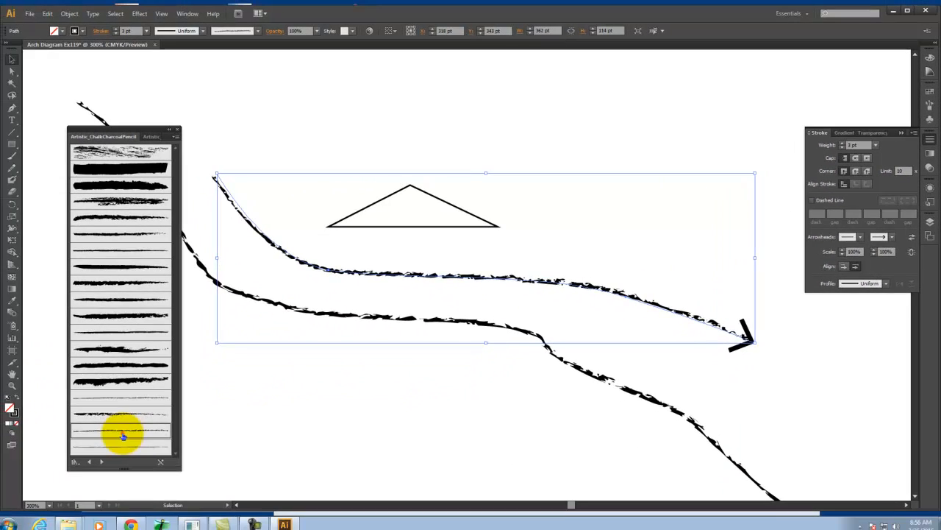
Apply the thinnest line brush at the end of the Artistic_ChalkCharcoalPencil library to the curve and remove its end arrowhead
left_click(34, 463)
left_click(123, 444)
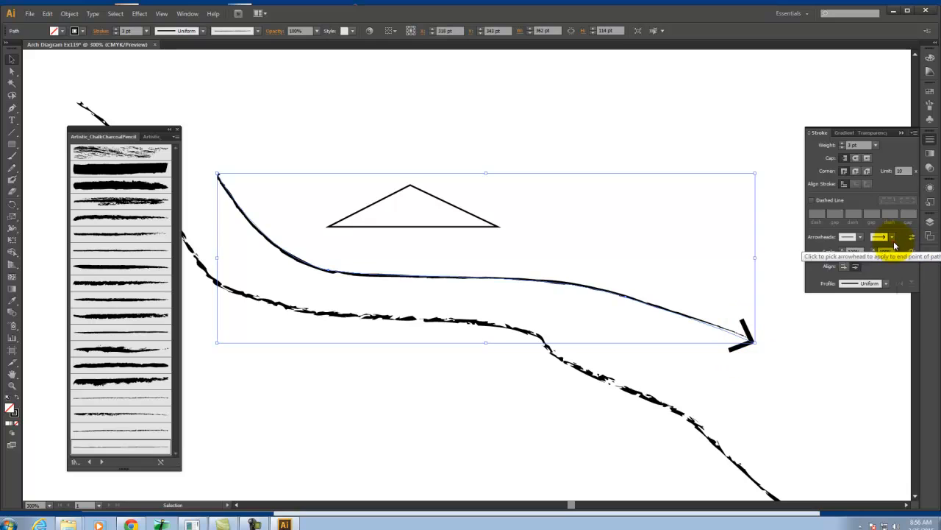
left_click(892, 237)
left_click(892, 270)
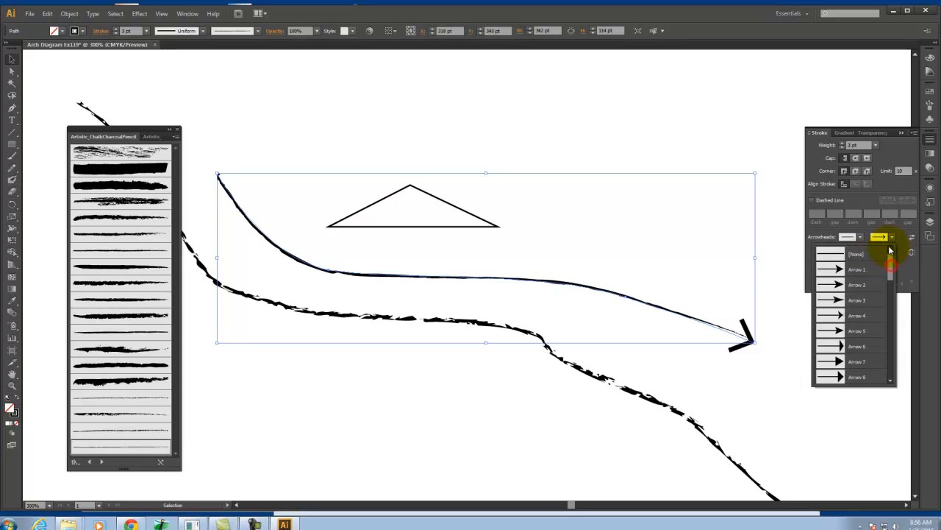
left_click(882, 253)
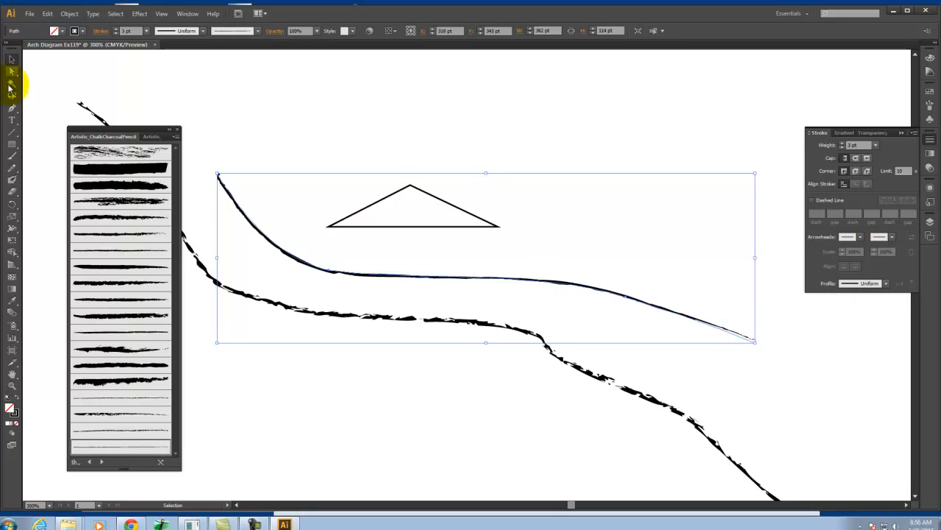
Draw an open V-shaped arrowhead at the lower end of the curve with the Pen tool
left_click(11, 108)
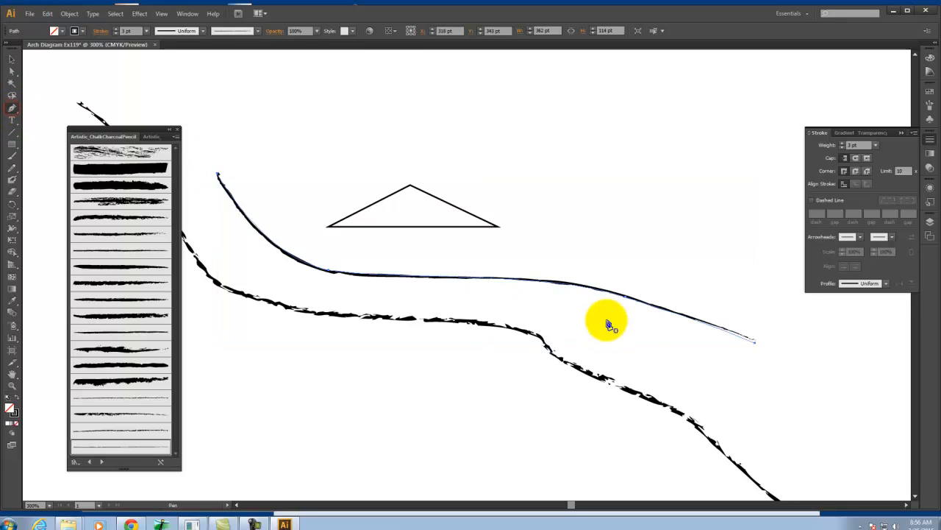
mouse_move(747, 321)
left_mouse_down()
mouse_move(757, 343)
mouse_move(733, 350)
left_mouse_up()
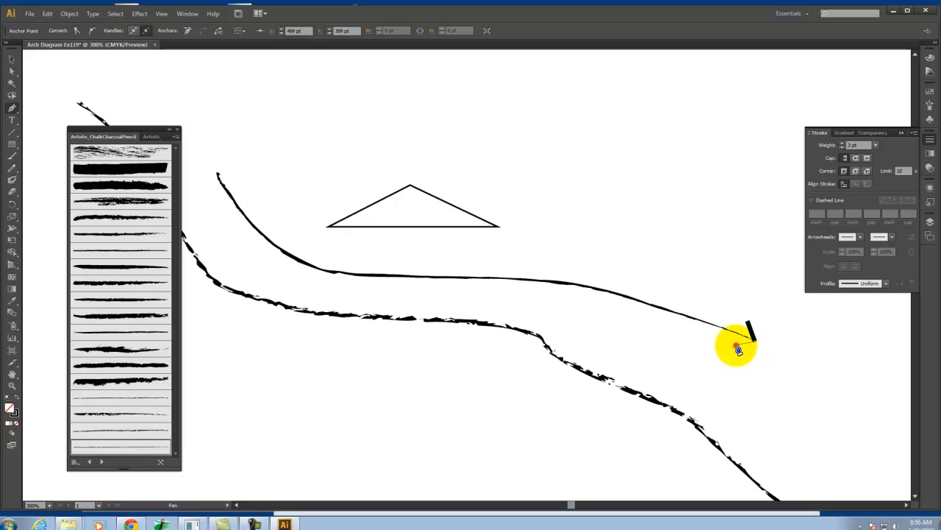
left_click(12, 59)
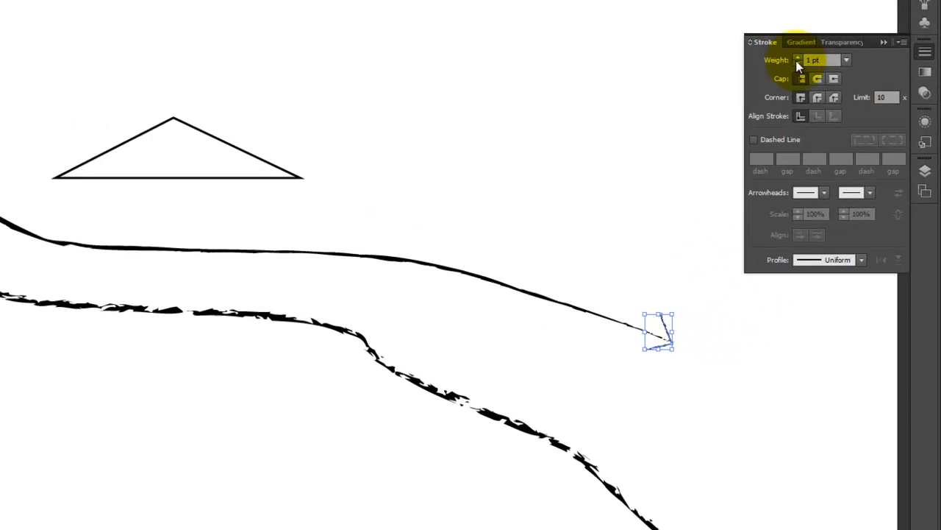
Try a 4 pt stroke weight on the hand-drawn arrowhead and settle on 3 pt
left_click(842, 143)
left_click(842, 144)
left_click(842, 144)
left_click(777, 353)
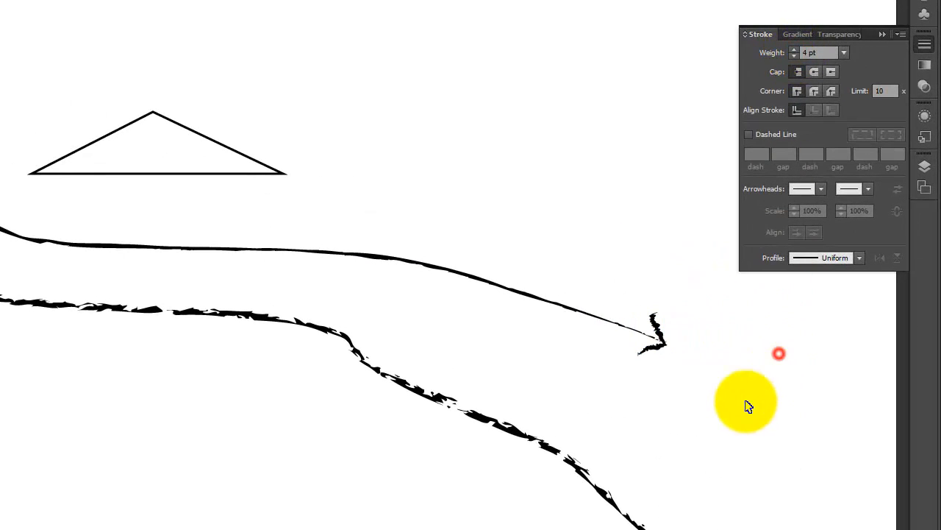
left_click(659, 338)
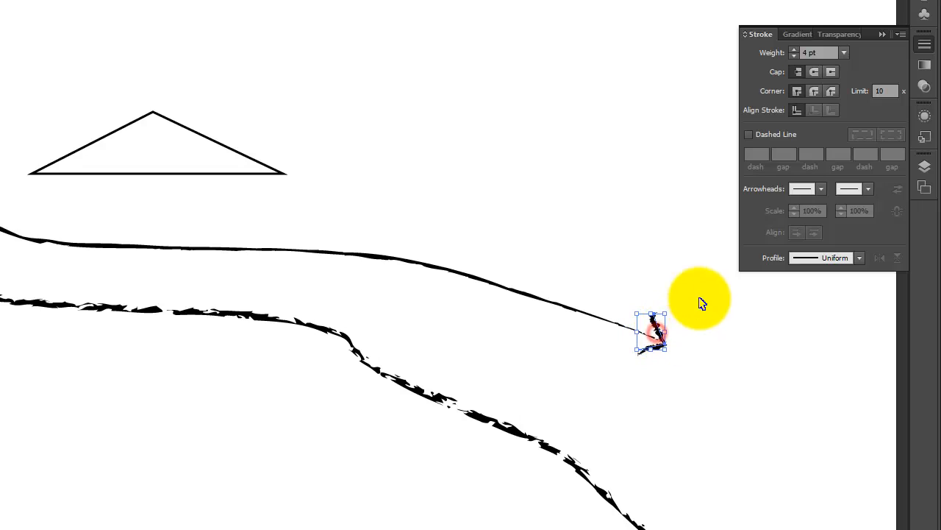
left_click(794, 56)
Set the stroke weight of the curve leading to the arrowhead to 6 pt and deselect it
left_click(576, 312, "shift")
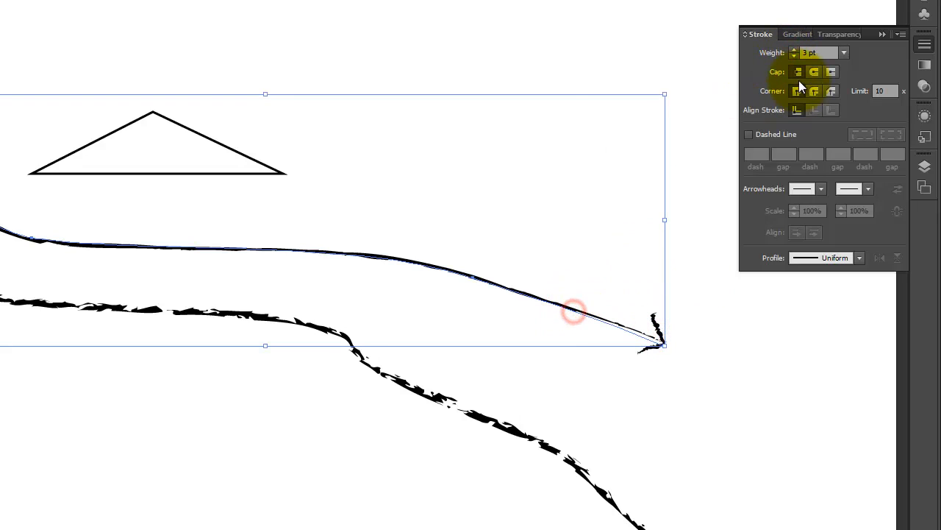
left_click(795, 51)
left_click(795, 51)
left_click(794, 51)
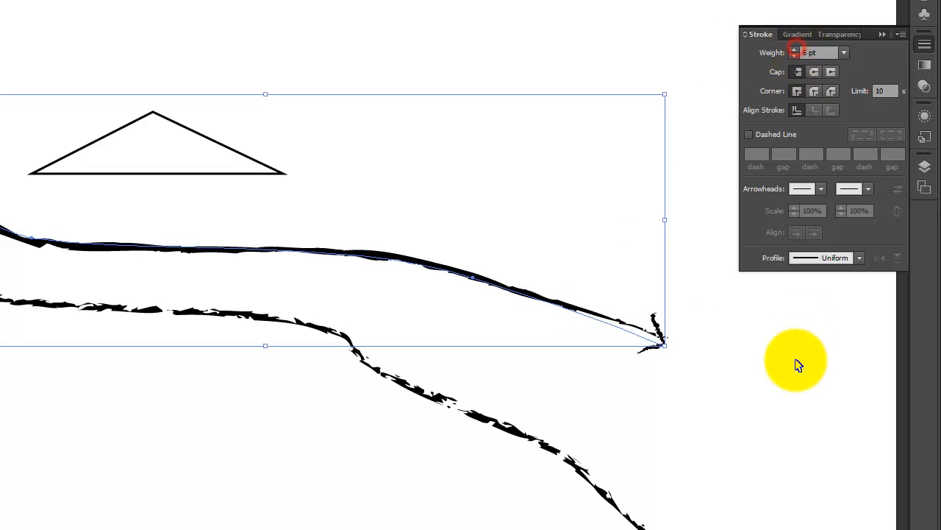
left_click(794, 361)
Nudge the hand-drawn arrowhead slightly upward so it lines up with the curve's tip
left_click(651, 336)
key("Up")
key("Up")
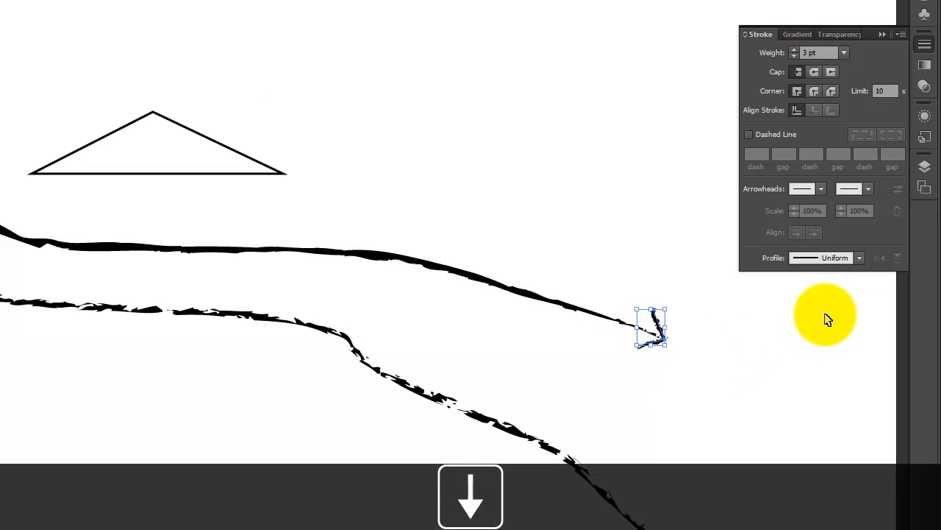
left_click(798, 397)
Select the curve and its arrowhead together and set their stroke color to red E81A1A
left_click_drag(706, 315, 439, 396)
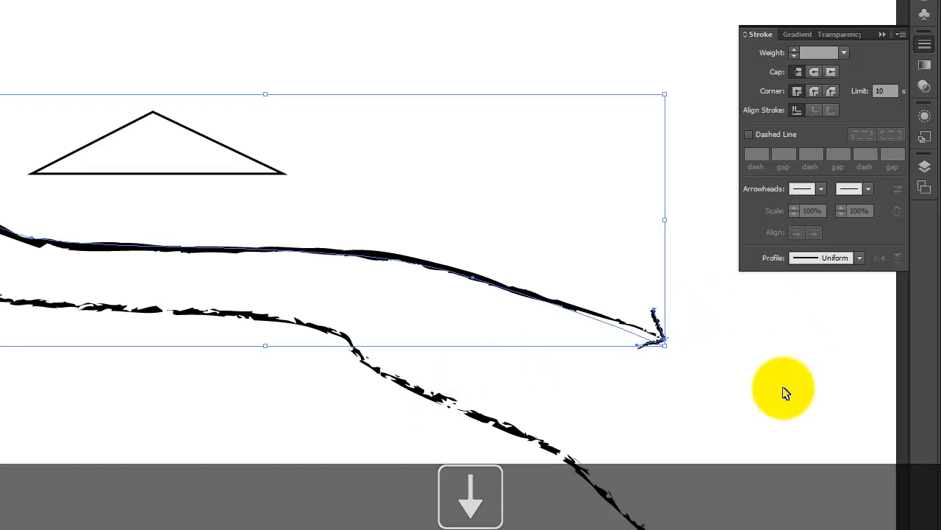
left_click(784, 389)
left_click_drag(696, 315, 490, 346)
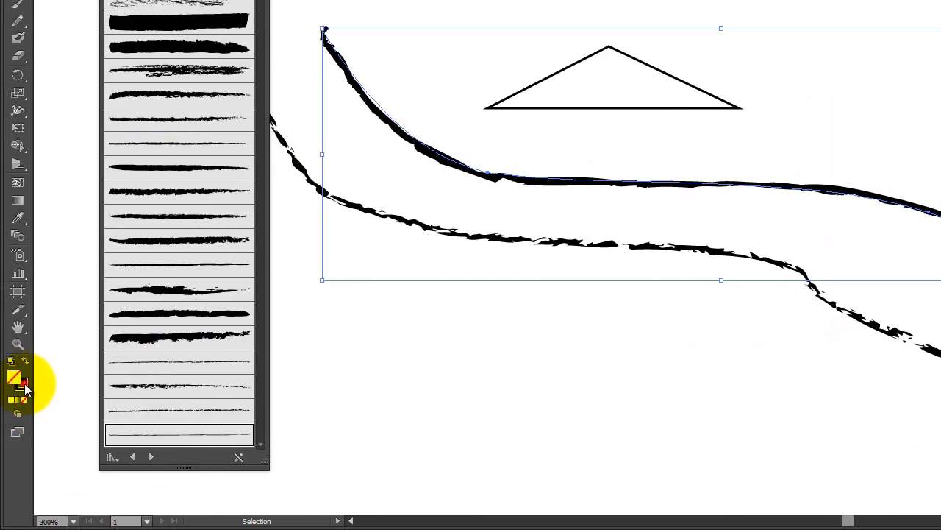
left_click(20, 384)
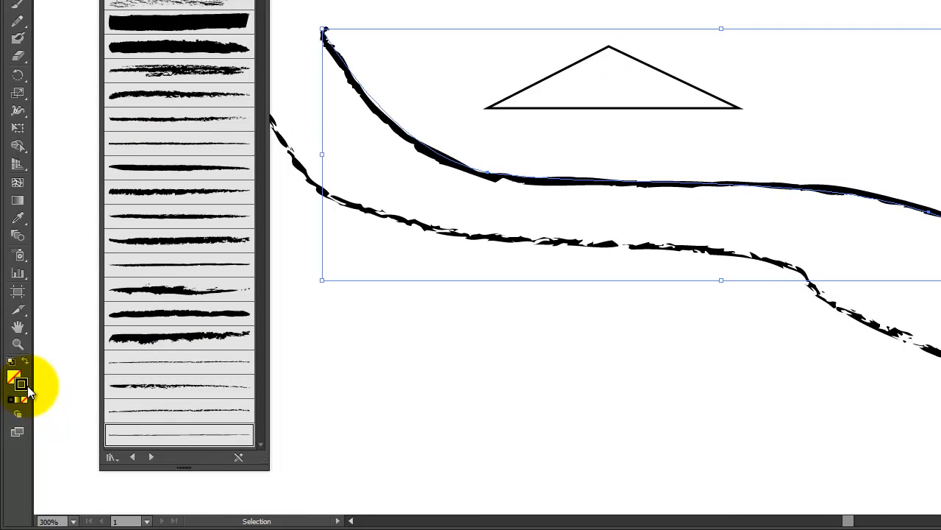
double_click(21, 384)
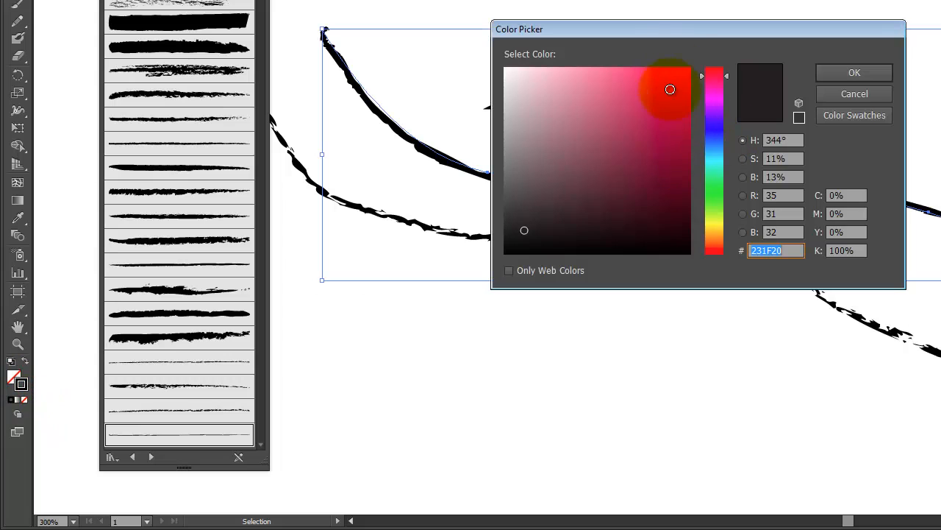
left_click(671, 82)
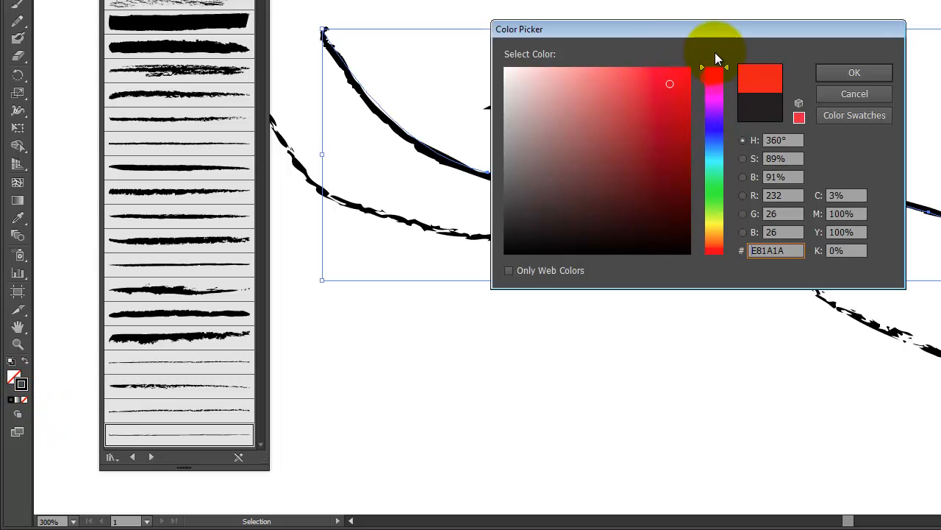
left_click(877, 78)
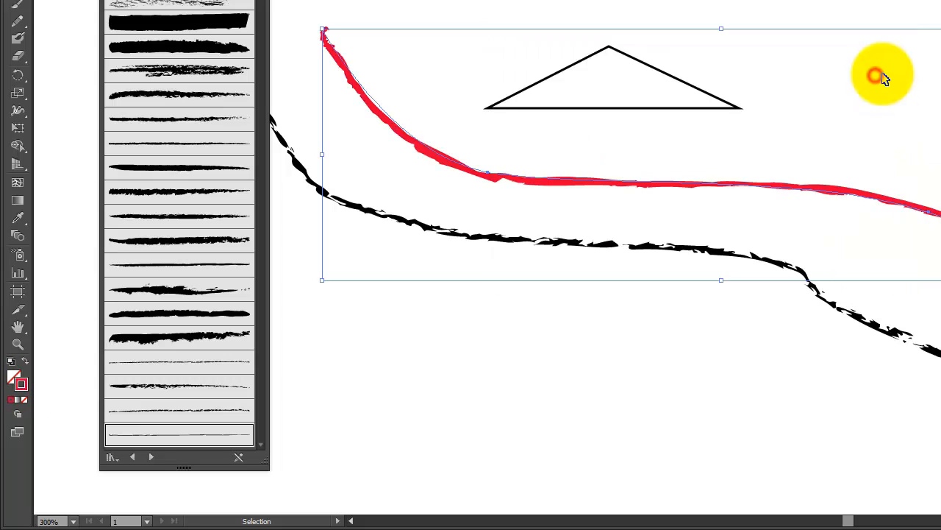
left_click(940, 225)
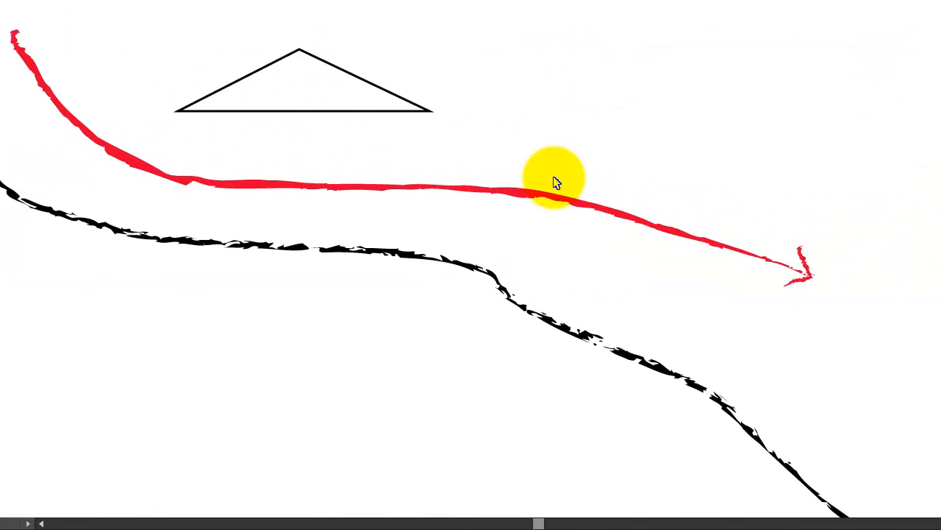
Set the opacity of the red curve and its arrowhead to 80%
left_click_drag(709, 214, 609, 312)
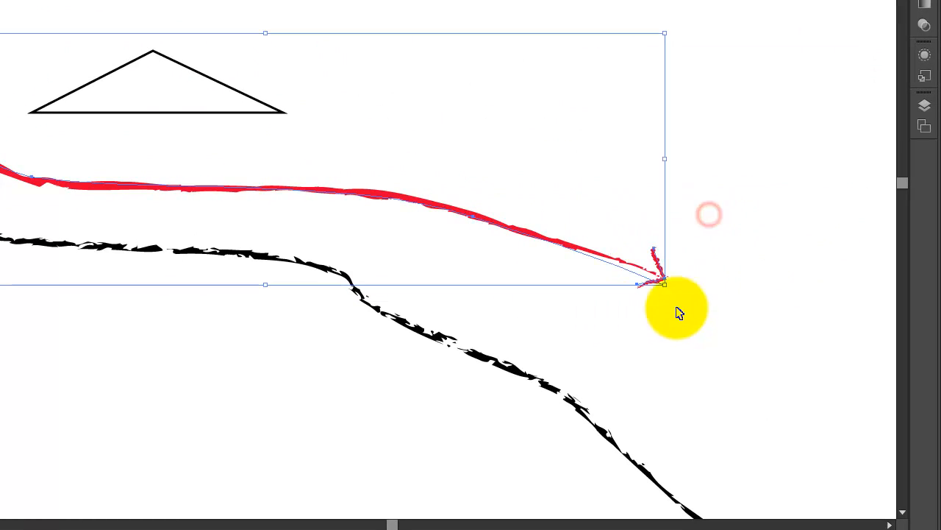
left_click(930, 30)
left_click(902, 1)
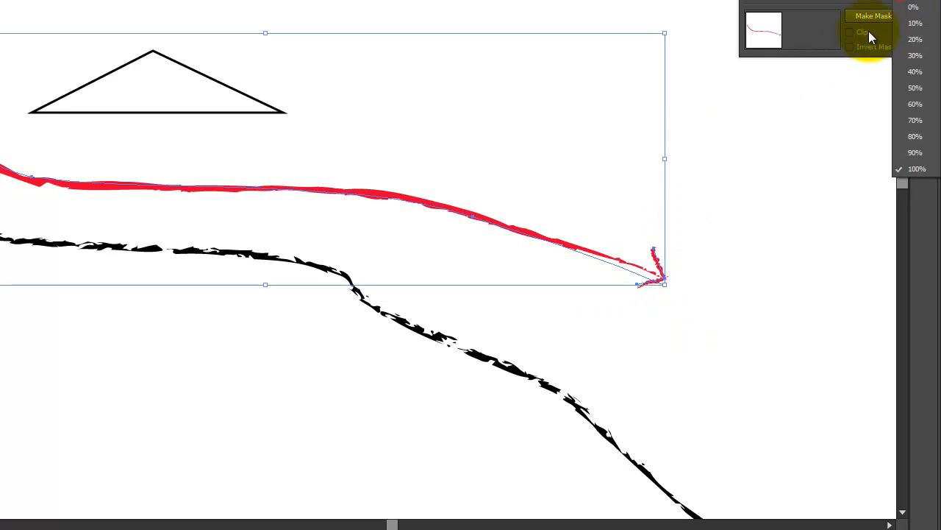
left_click(918, 137)
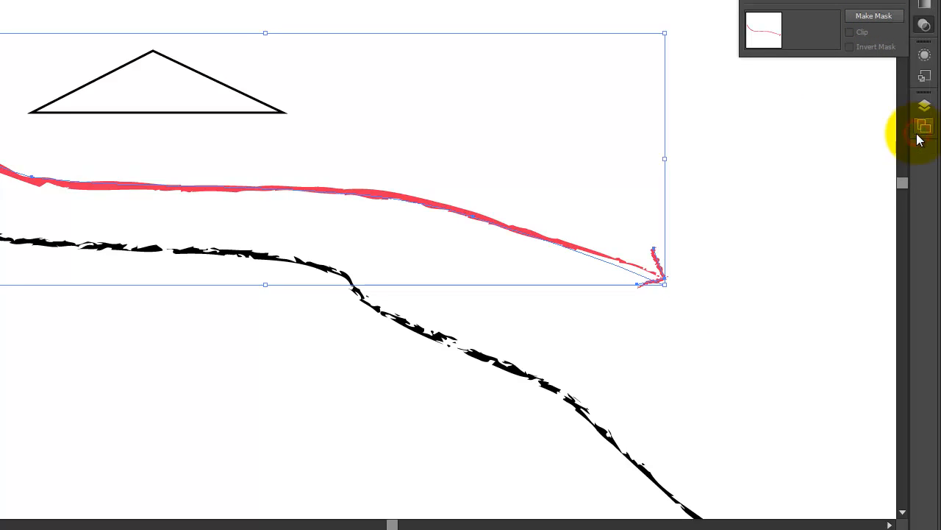
left_click(788, 178)
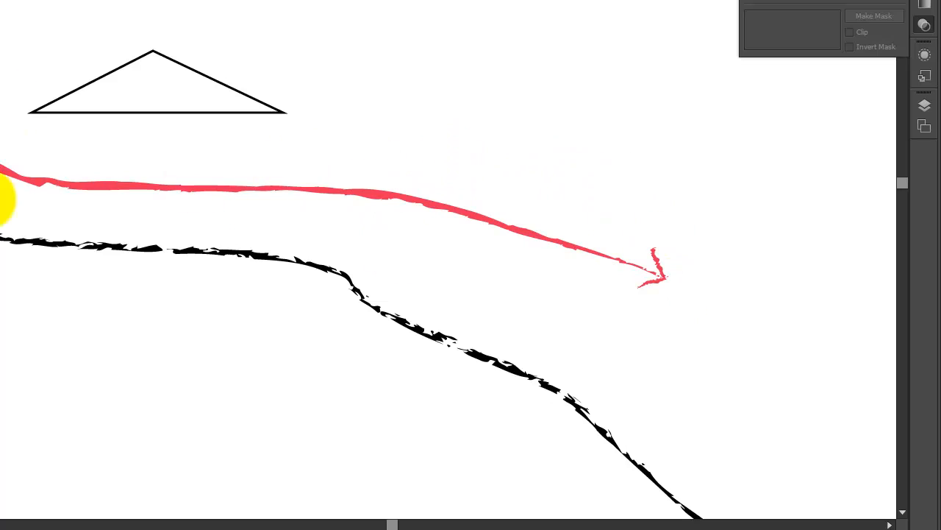
Apply a thin charcoal brush to the triangle's outline
left_click(210, 112)
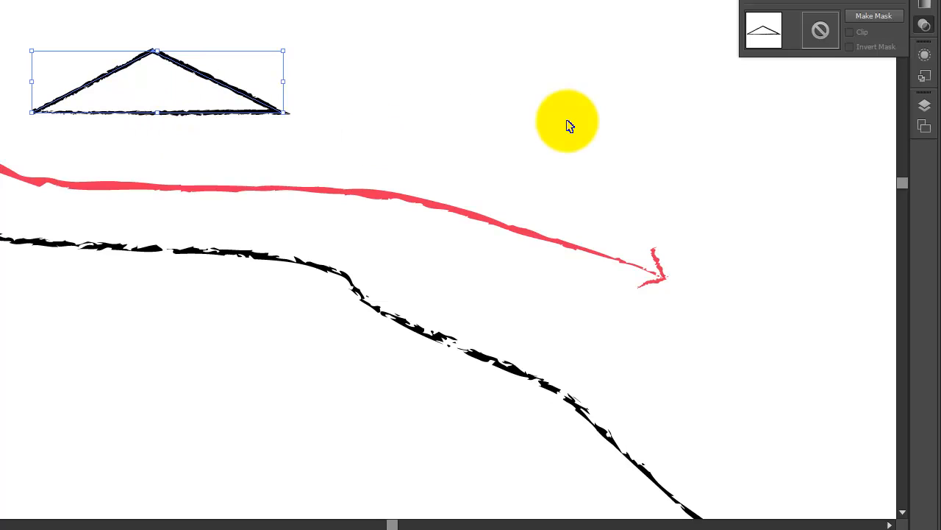
left_click(411, 47)
Draw two tall ellipses above the slope's upper part and three small ones beside its lower bend, nudging the middle small one left
key("ctrl+0")
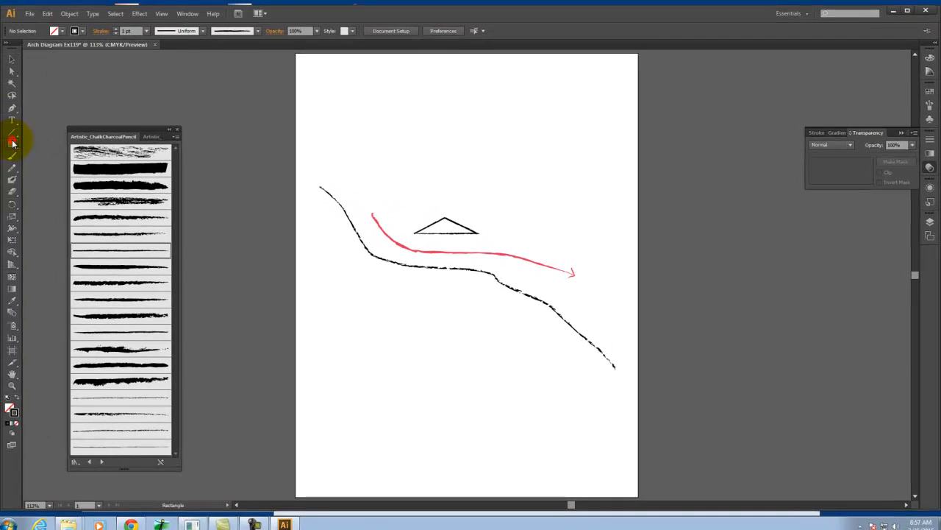
left_click_drag(12, 143, 58, 167)
left_click_drag(368, 184, 382, 245)
left_click_drag(394, 201, 406, 256)
left_click_drag(497, 263, 503, 286)
mouse_move(512, 276)
left_mouse_down()
mouse_move(526, 291)
mouse_move(524, 282)
left_mouse_up()
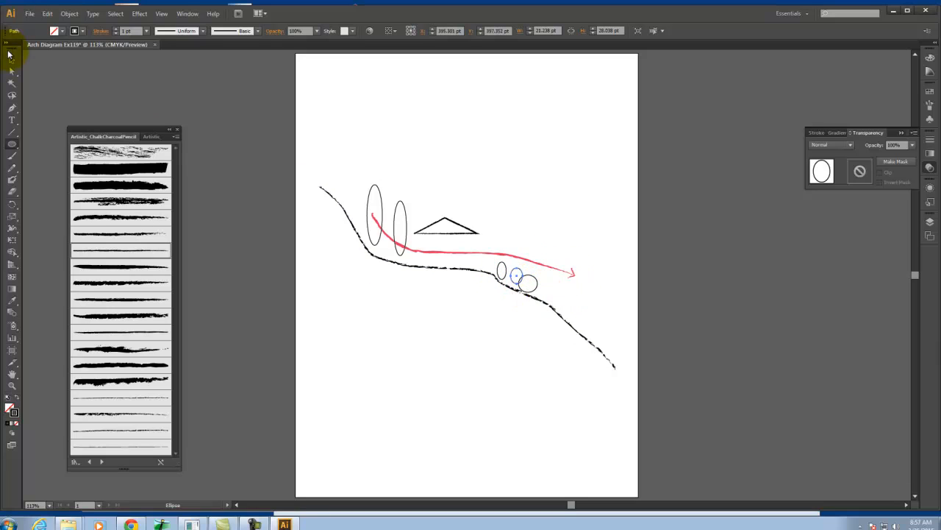
key("Left")
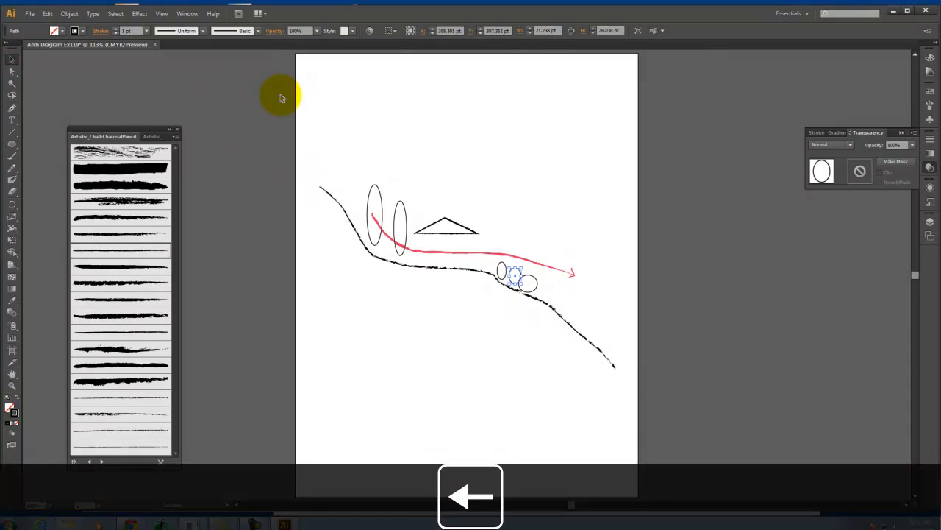
left_click(485, 172)
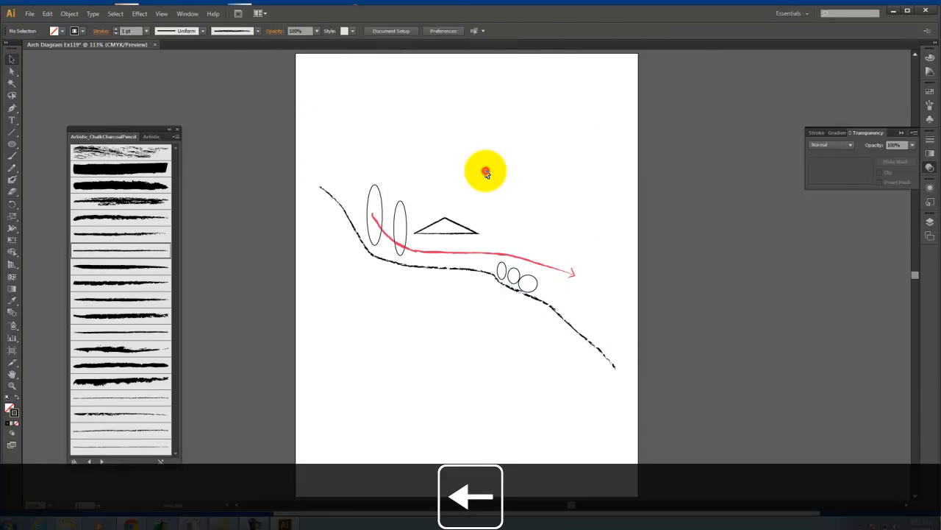
Select the shorter of the two tall ellipses, the one nearest the triangle
key("ctrl+equal")
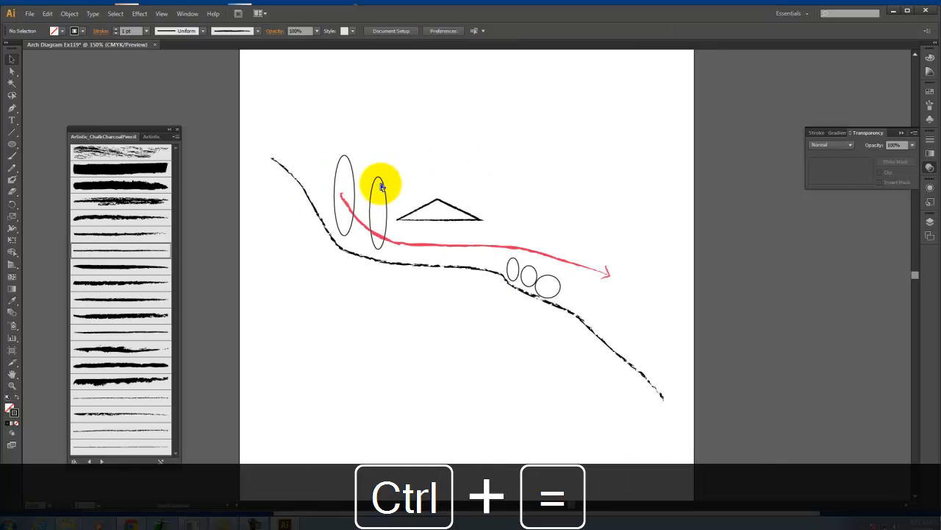
key("ctrl+equal")
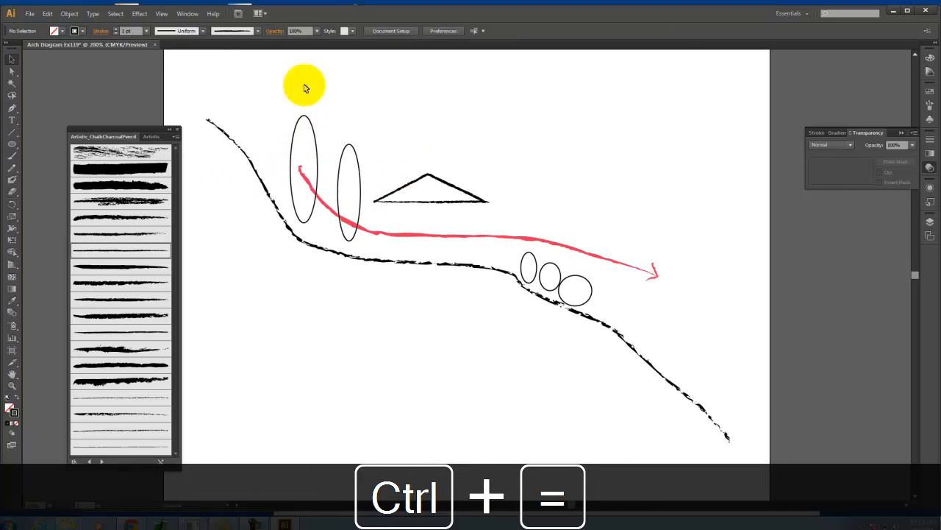
left_click(339, 179)
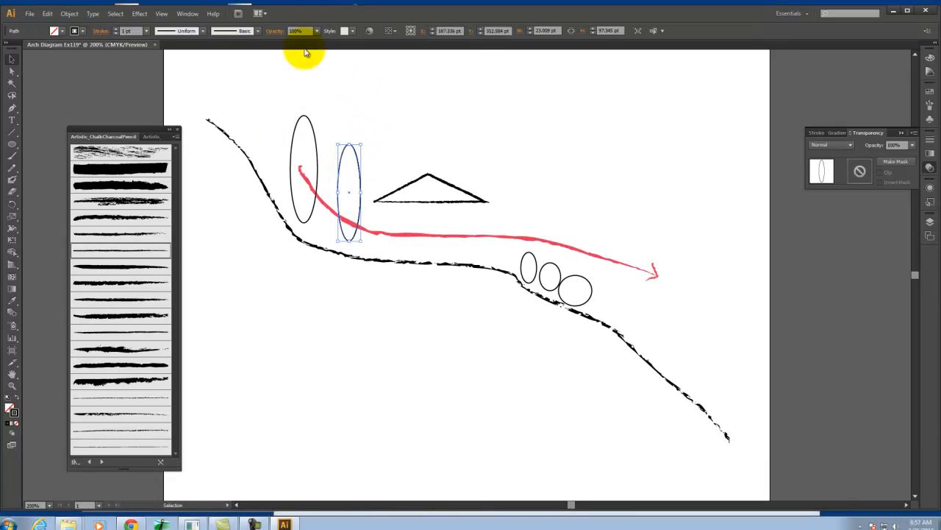
left_click(139, 14)
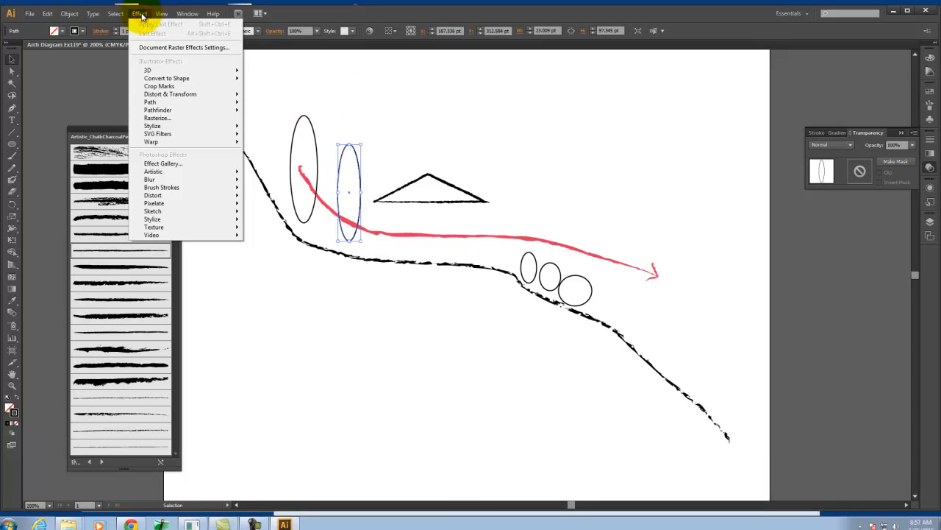
mouse_move(177, 101)
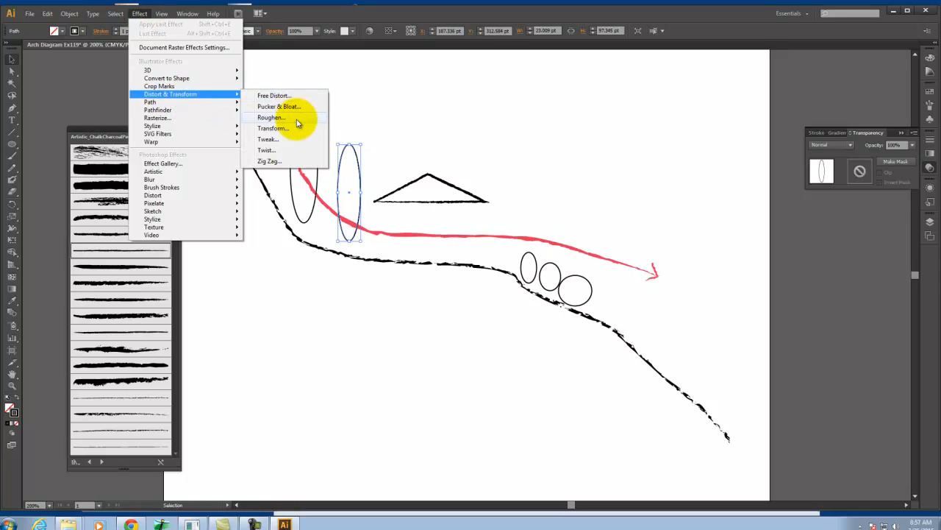
left_click(273, 162)
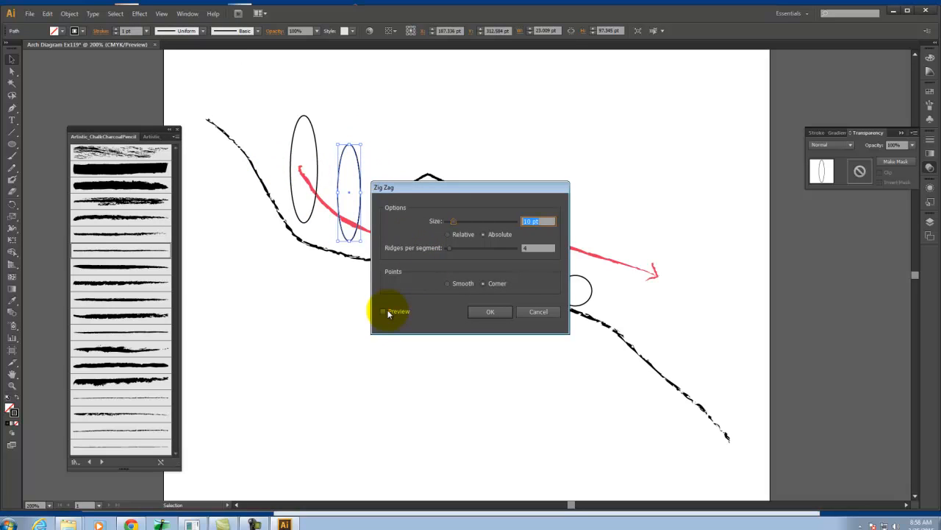
left_click(388, 312)
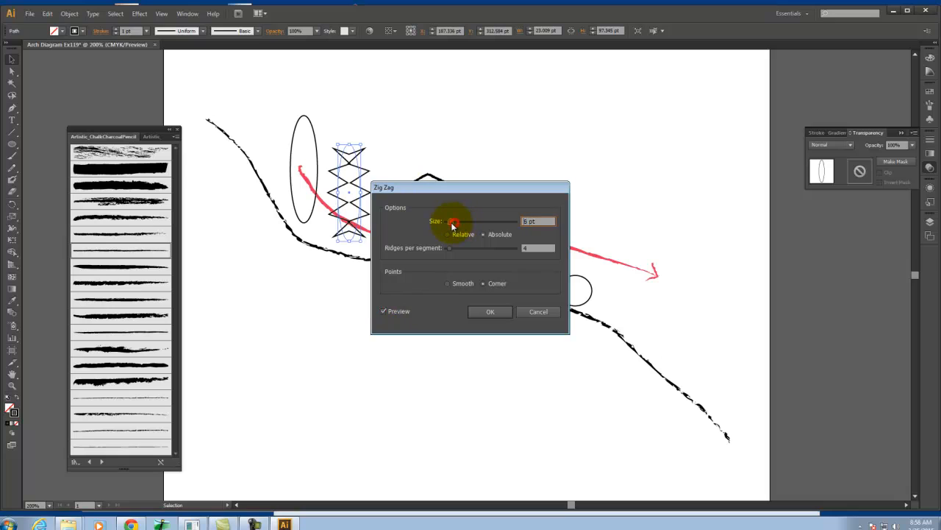
left_click_drag(453, 225, 449, 222)
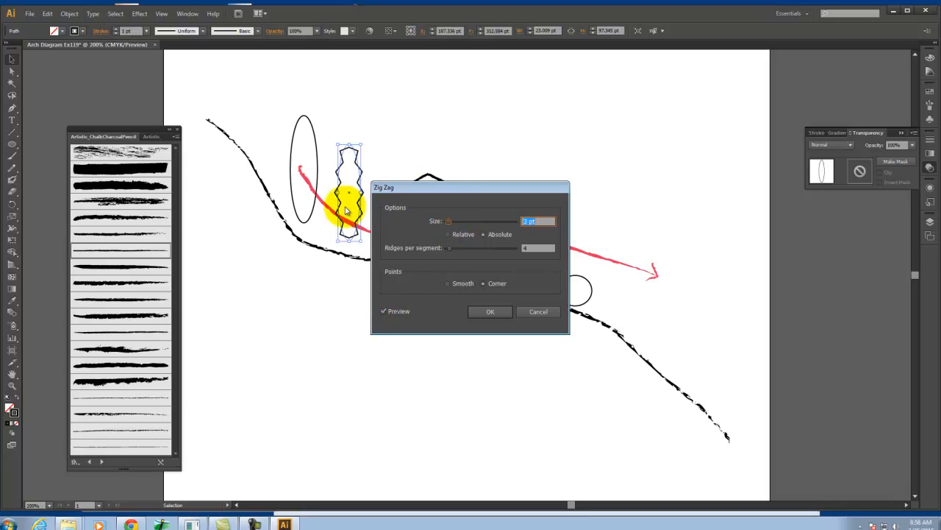
left_click(449, 283)
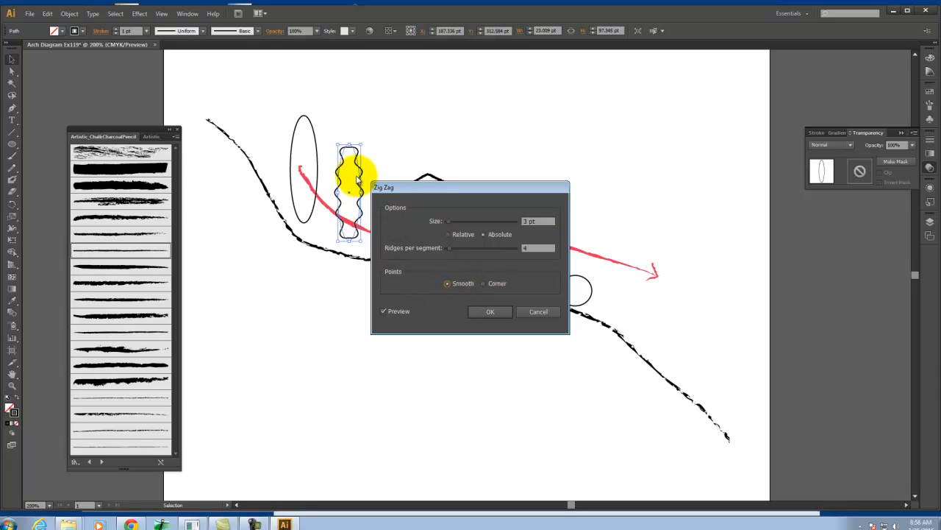
mouse_move(450, 221)
left_mouse_down()
mouse_move(462, 222)
mouse_move(450, 219)
left_mouse_up()
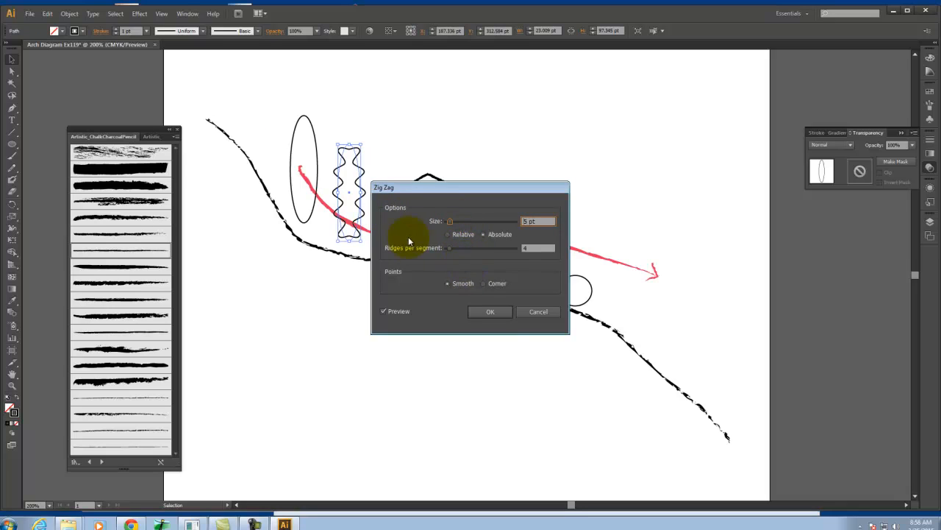
mouse_move(447, 247)
left_mouse_down()
mouse_move(456, 248)
mouse_move(446, 251)
left_mouse_up()
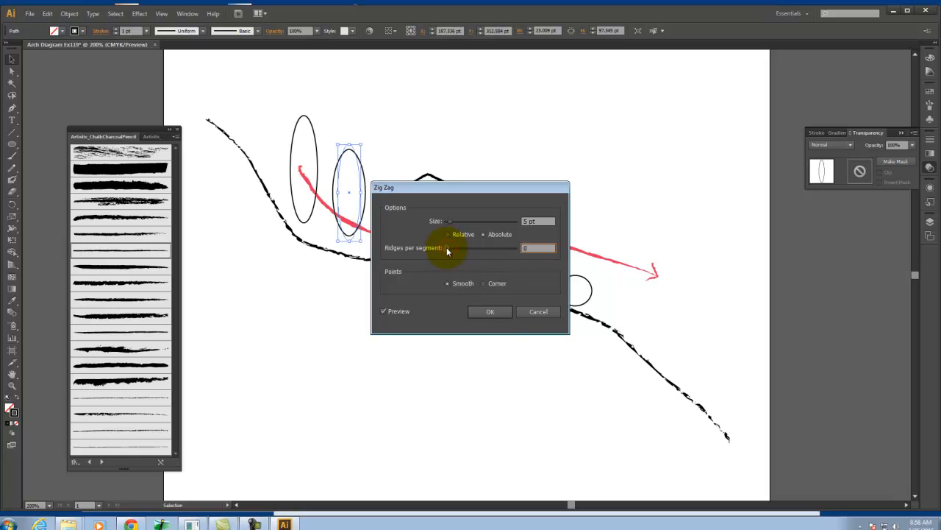
left_click(511, 312)
Start a Roughen effect on the selected ellipse with the preview on and smooth points
left_click(139, 13)
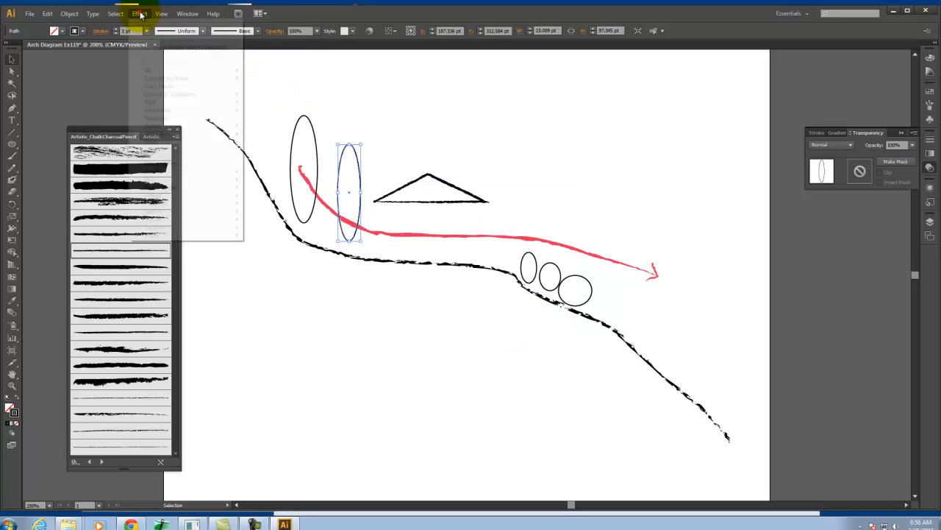
mouse_move(174, 95)
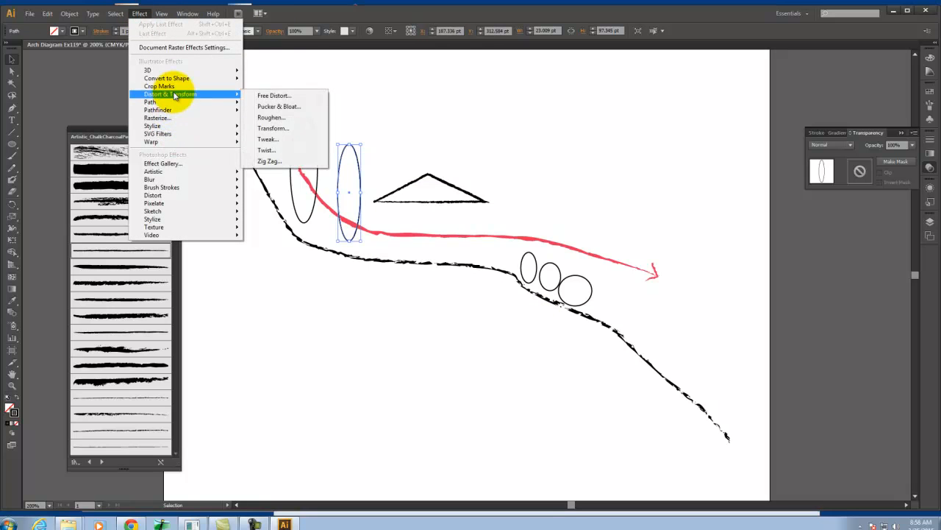
left_click(277, 117)
left_click(394, 311)
left_click_drag(426, 188, 566, 193)
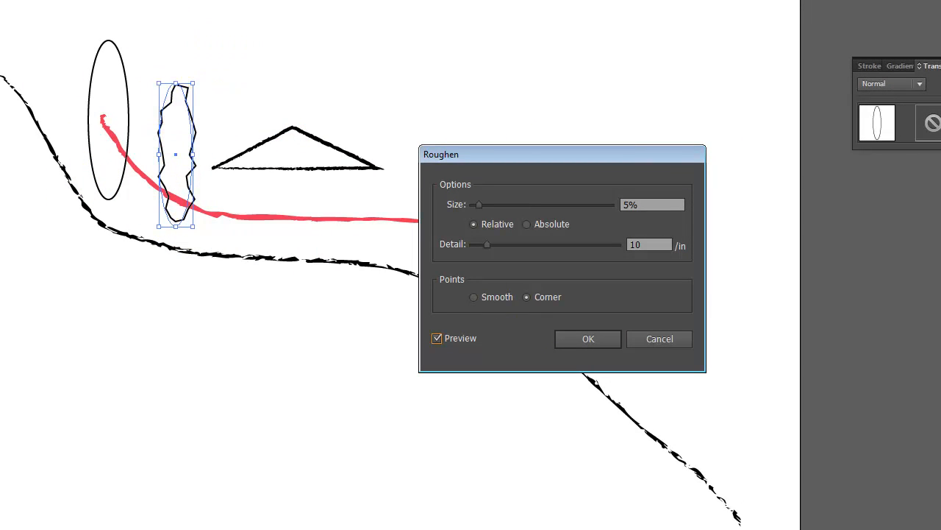
left_click(476, 296)
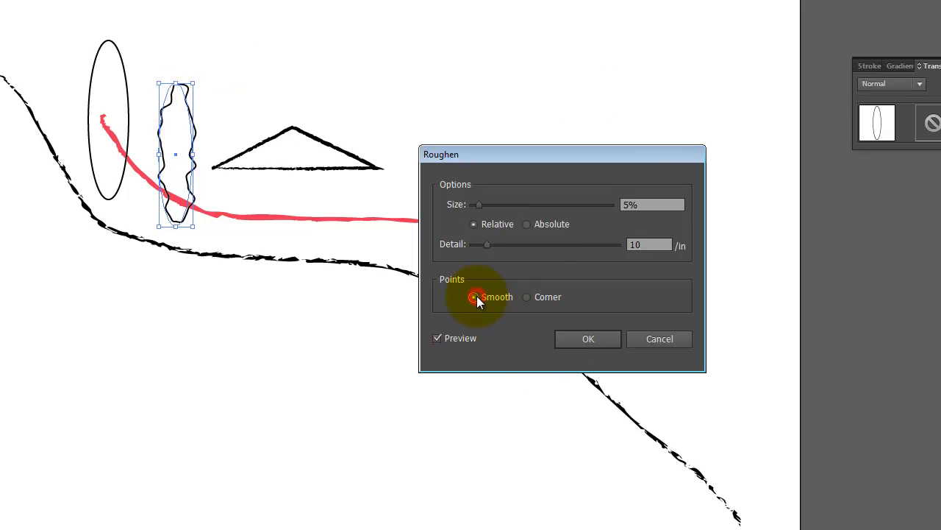
Roughen the ellipse with a 1.5% relative size and a detail of 36/in, and deselect it
mouse_move(481, 207)
left_mouse_down()
mouse_move(506, 207)
mouse_move(475, 208)
left_mouse_up()
left_click(636, 206)
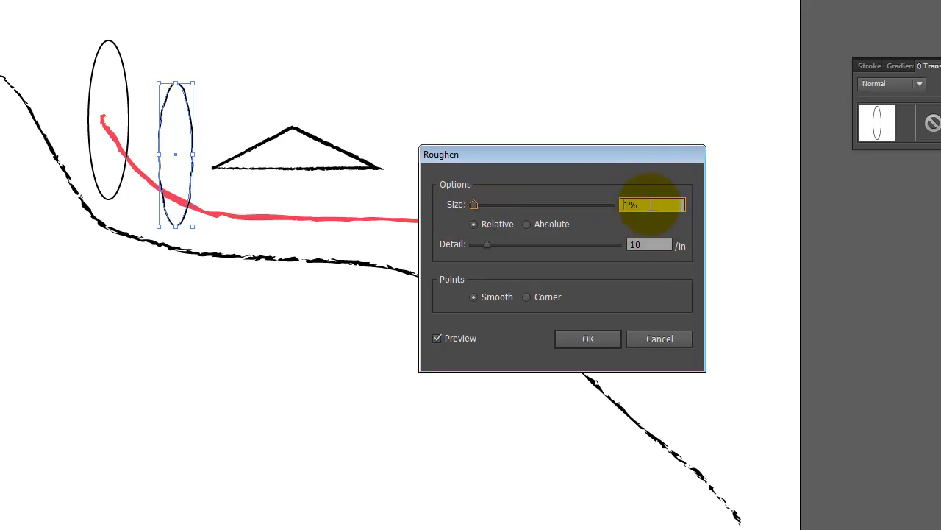
type("1.5")
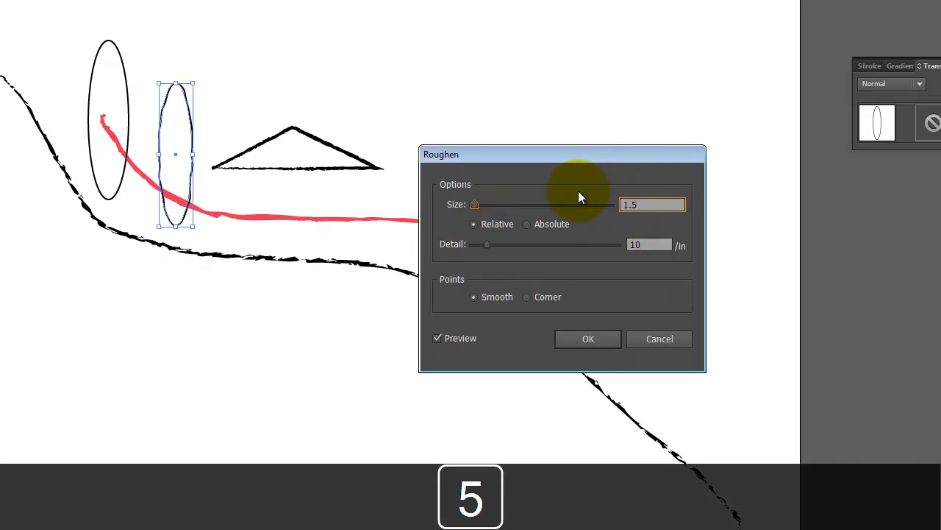
key("Tab")
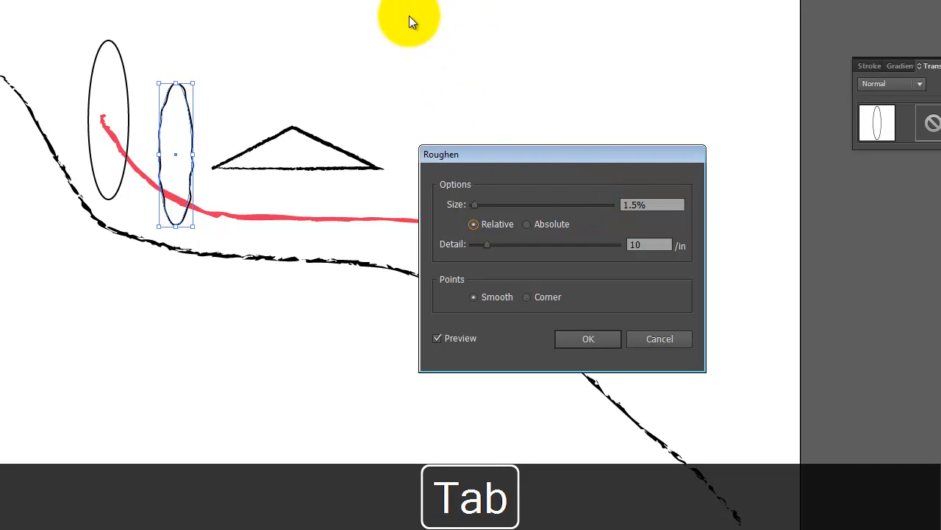
left_click_drag(485, 244, 524, 248)
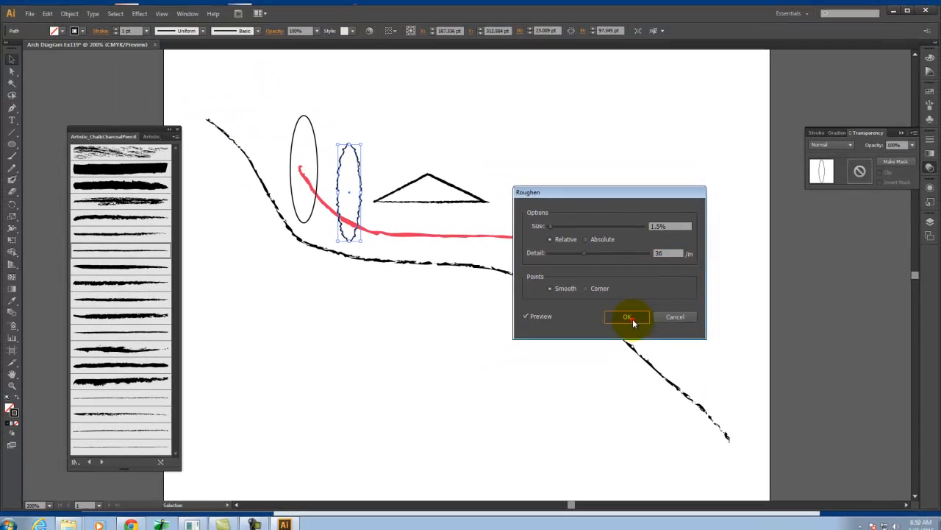
left_click(594, 340)
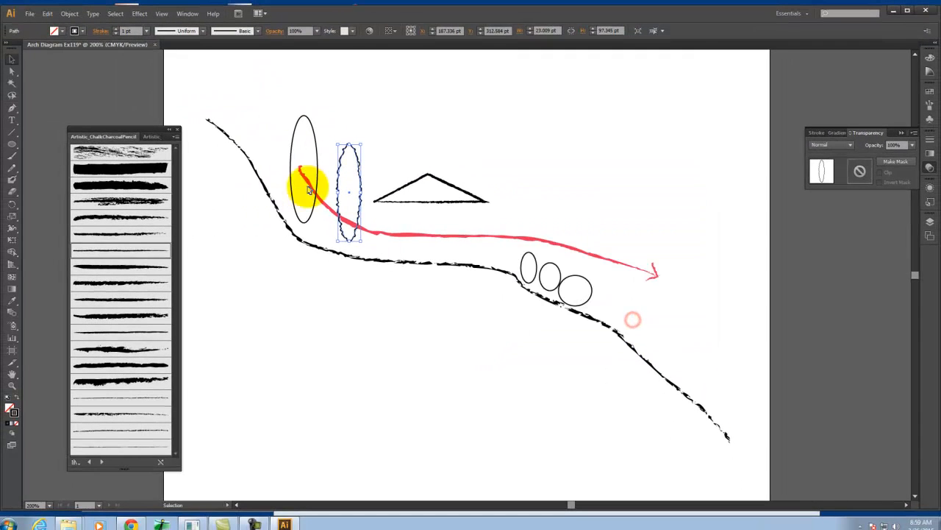
left_click(336, 285)
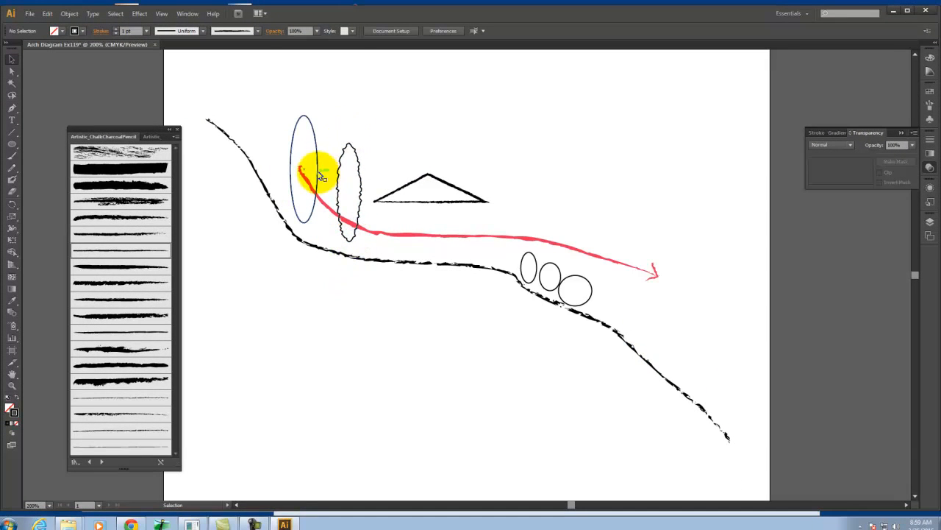
Start a Roughen effect on the taller, leftmost ellipse with its size set to 1.5%
left_click(321, 177)
left_click(139, 13)
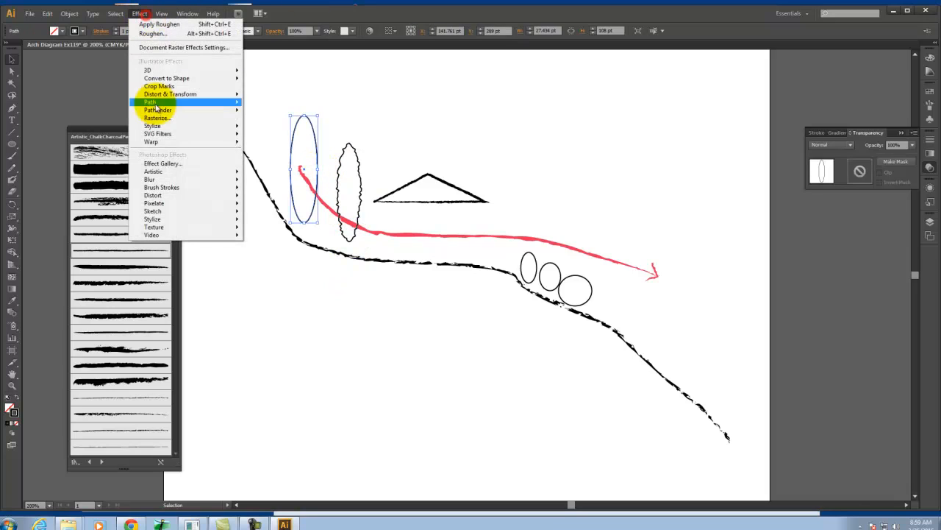
mouse_move(155, 94)
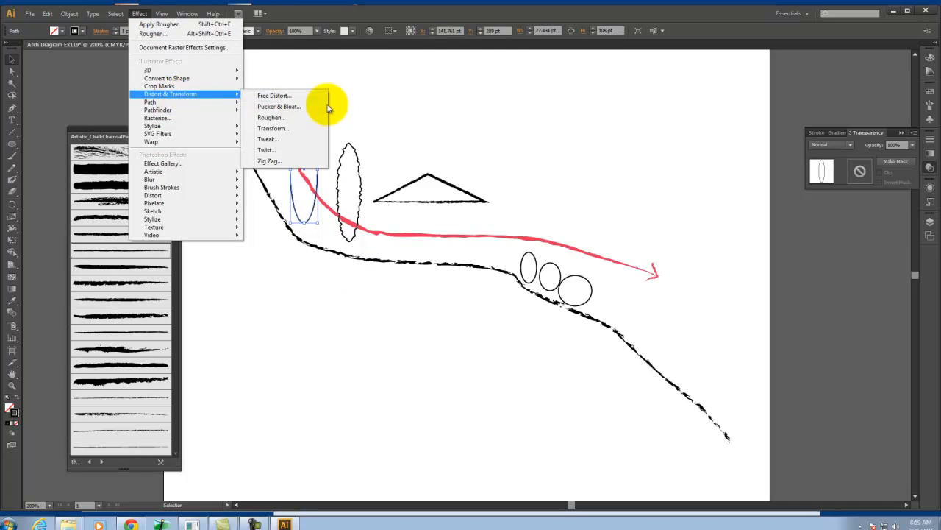
left_click(283, 117)
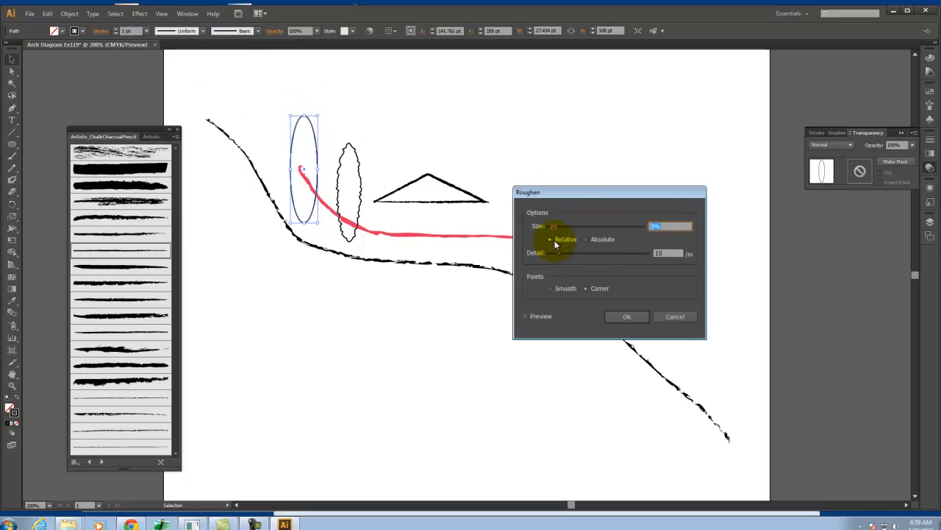
left_click_drag(681, 227, 563, 205)
type("1.5")
Preview the leftmost ellipse's roughening, set its detail to 9/in with corner points, and apply it
left_click(673, 253)
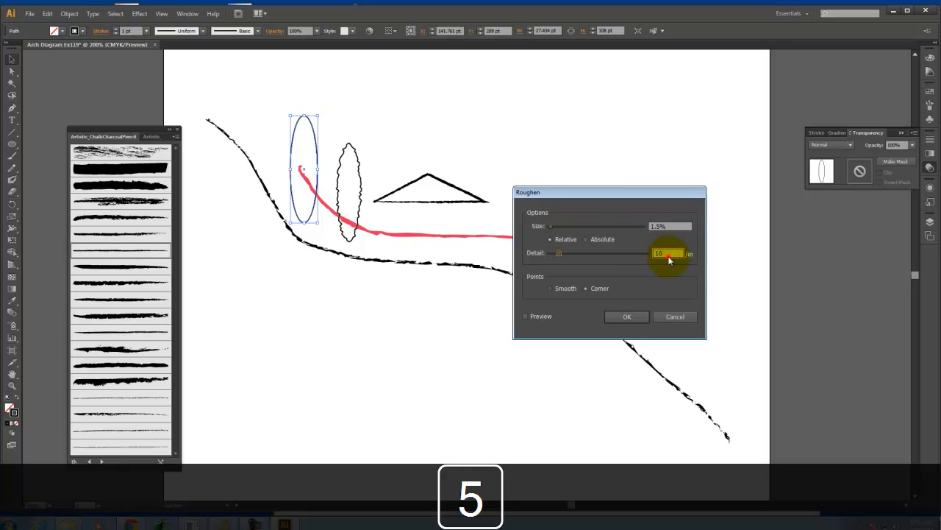
left_click(529, 315)
left_click(658, 254)
left_click(558, 256)
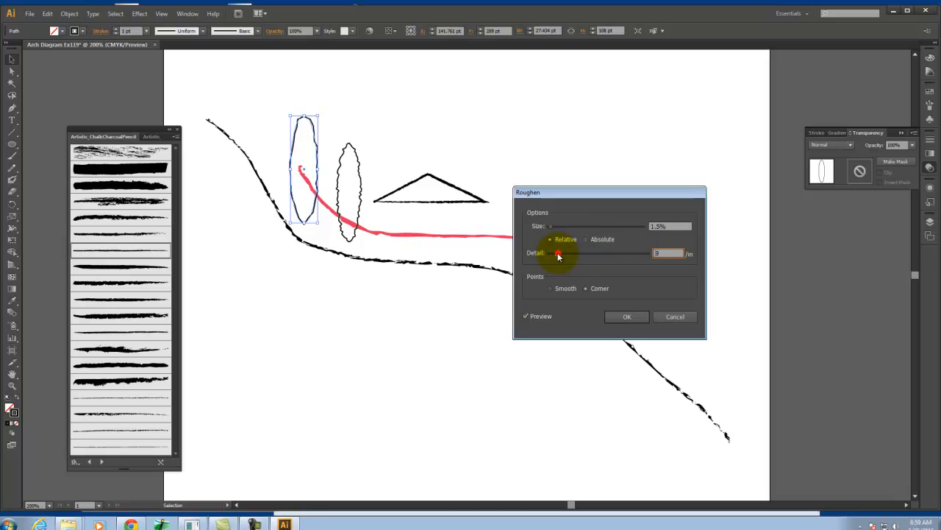
left_click_drag(556, 254, 559, 255)
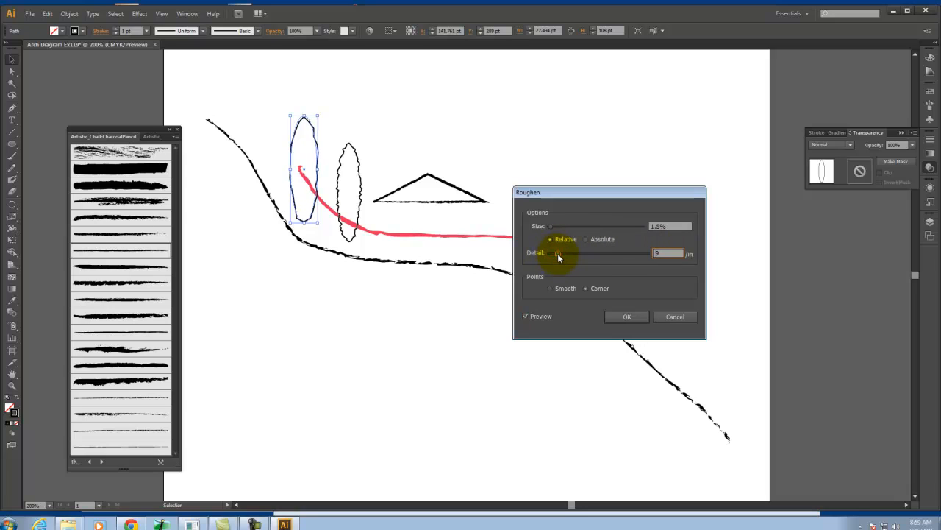
left_click(628, 317)
left_click(378, 353)
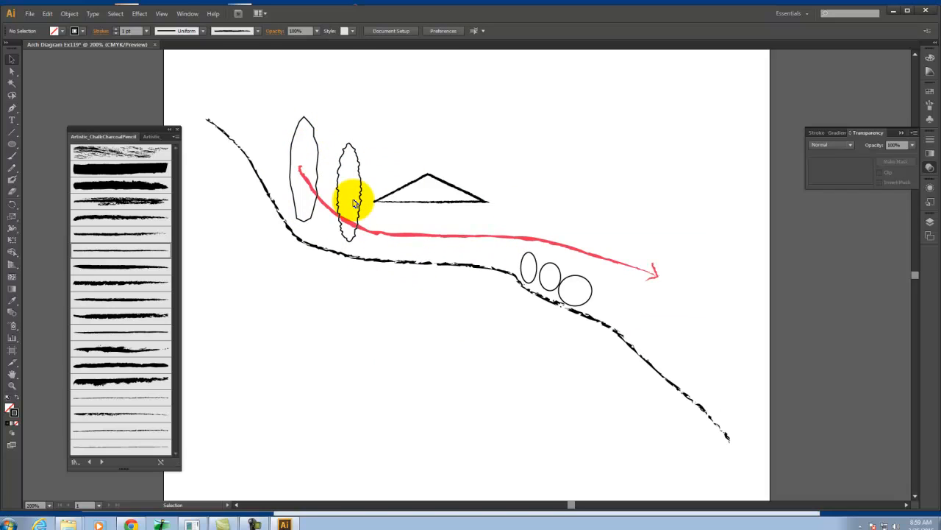
Duplicate the leftmost roughened ellipse and place the copy between the two tall ellipses
left_click(314, 220)
key("ctrl+c")
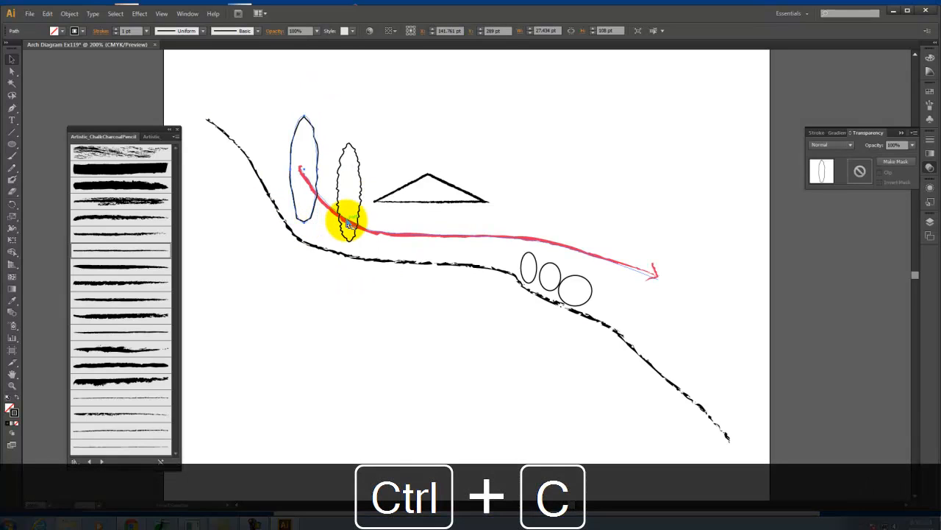
key("ctrl+v")
left_click_drag(456, 306, 317, 219)
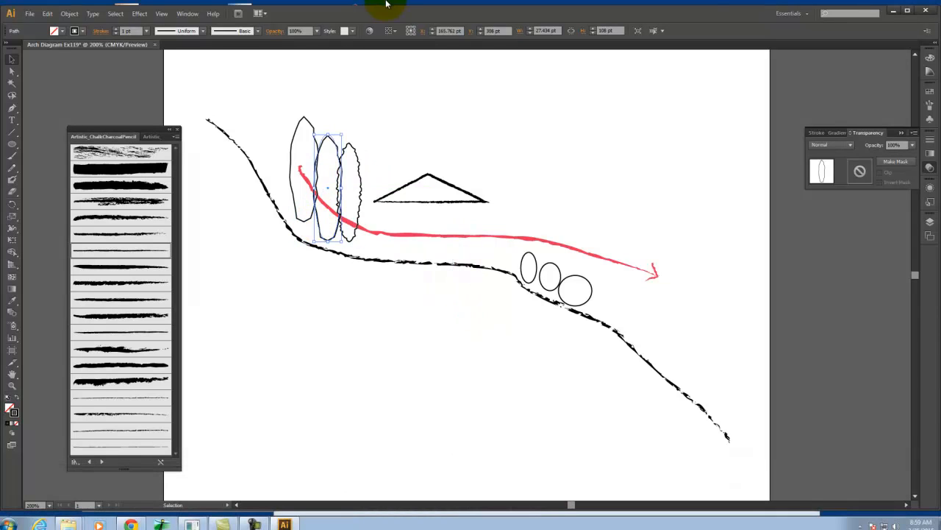
Start a Roughen effect on the middle tall ellipse with preview on and smooth points
left_click(116, 13)
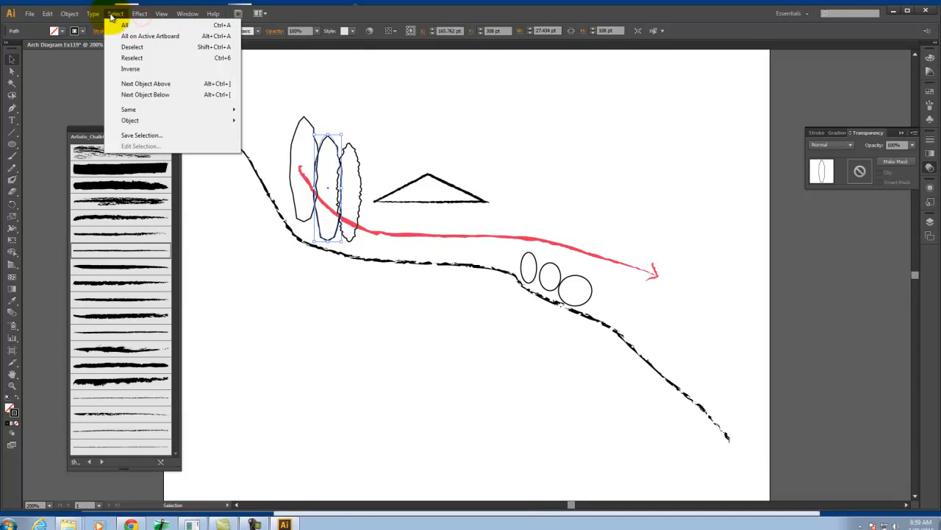
mouse_move(137, 11)
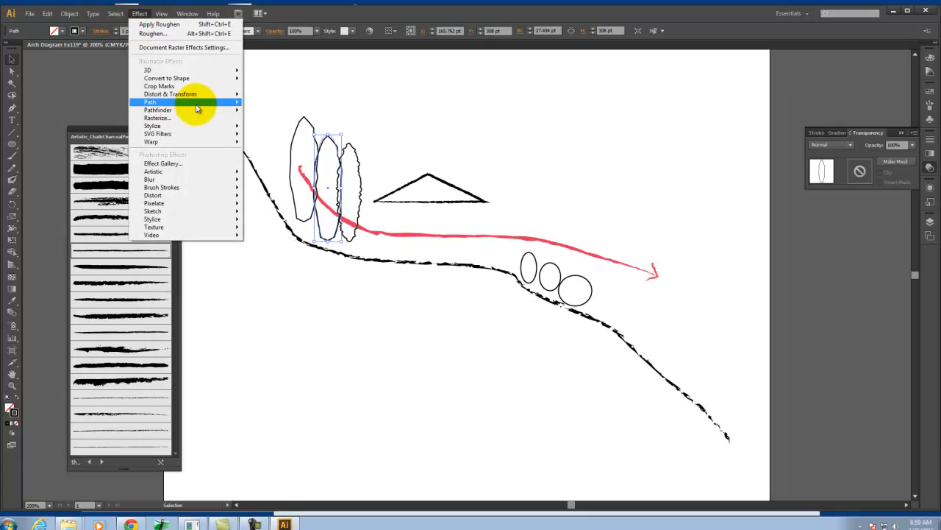
mouse_move(188, 94)
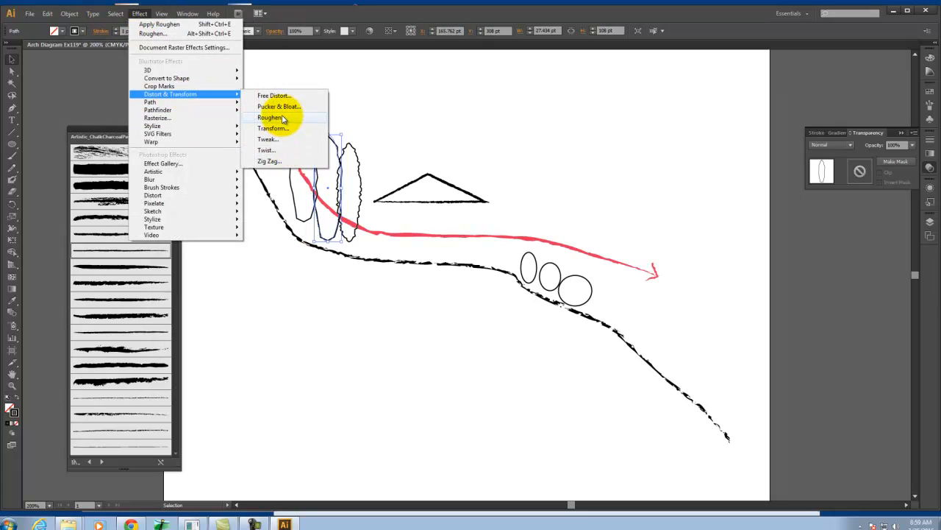
left_click(271, 118)
left_click(527, 284)
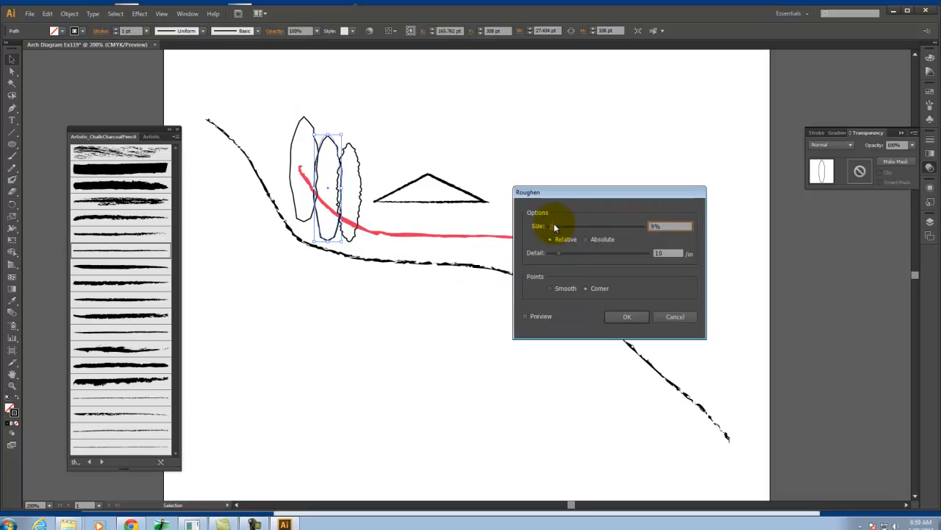
left_click_drag(554, 224, 551, 226)
left_click(526, 317)
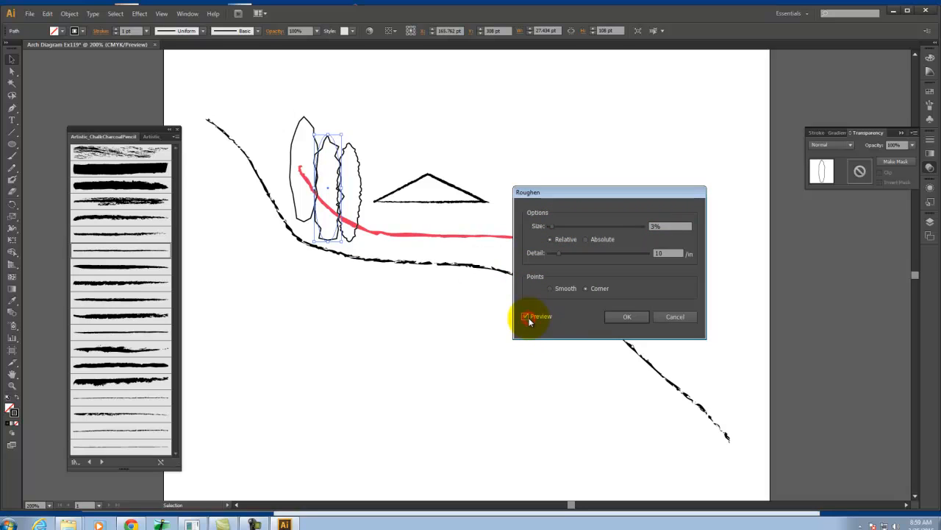
left_click(554, 289)
Try relative roughening sizes of 1% and 72% on the middle ellipse
left_click_drag(651, 228, 625, 216)
type("1")
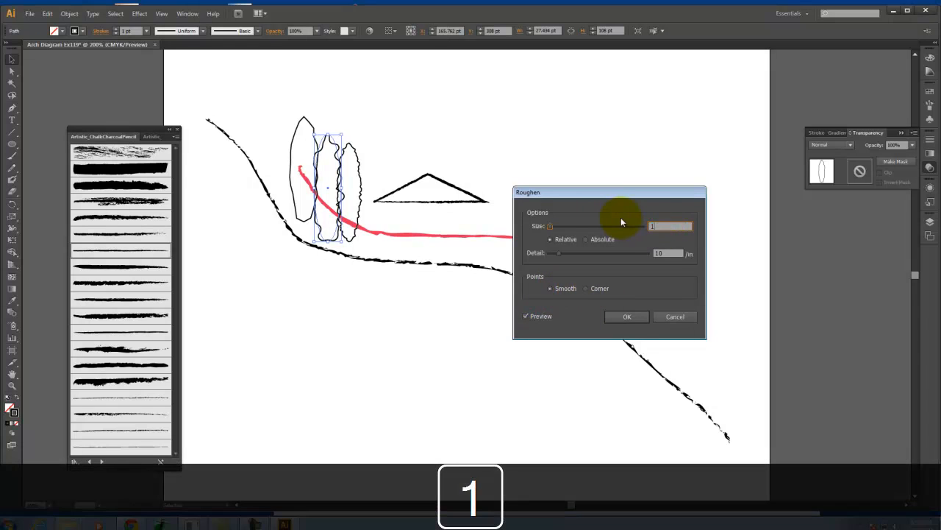
key("Tab")
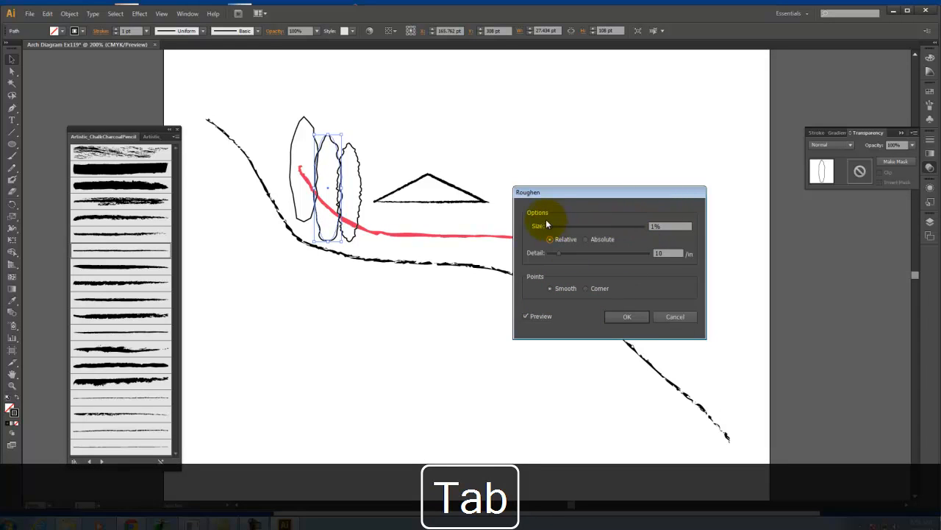
left_click_drag(587, 225, 616, 230)
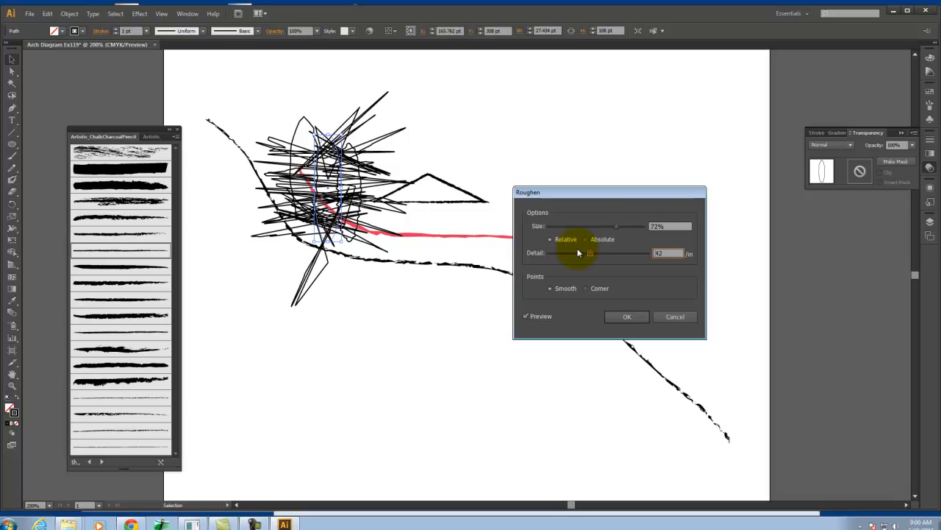
Set the middle ellipse's roughening to a 1.5% size with a detail of 8/in, apply it, and deselect the ellipse
double_click(669, 226)
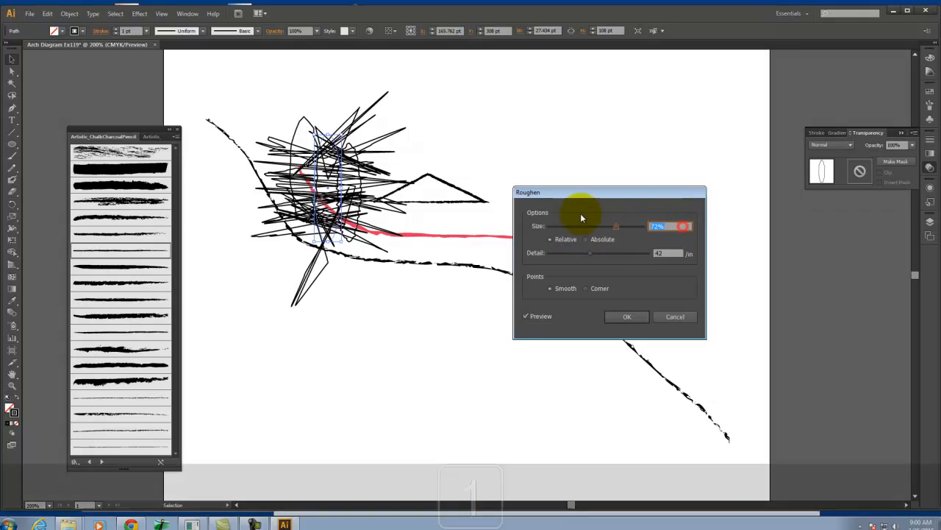
type("1.5")
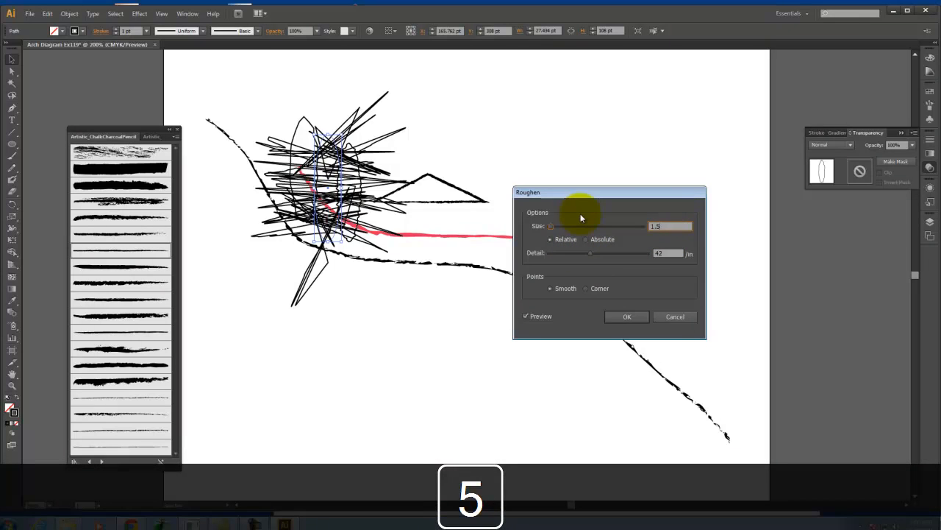
key("Tab")
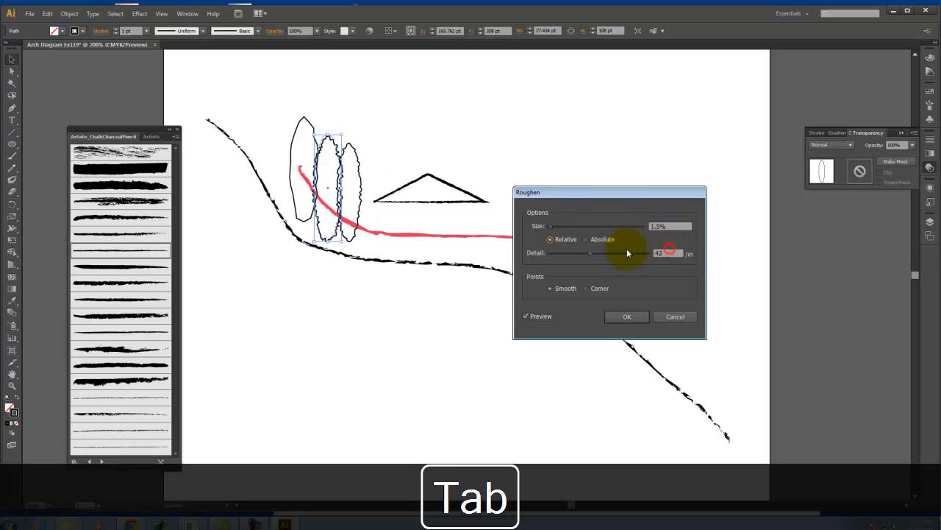
left_click_drag(580, 254, 558, 255)
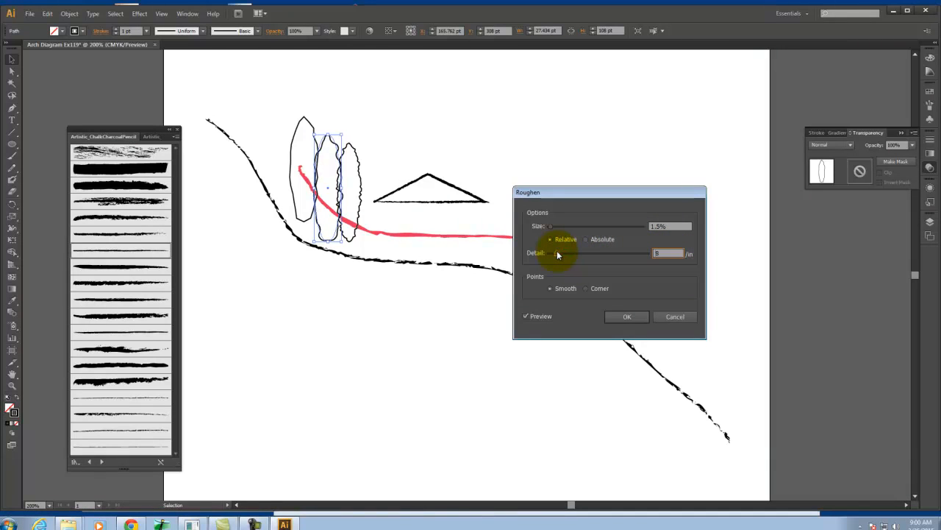
left_click(628, 315)
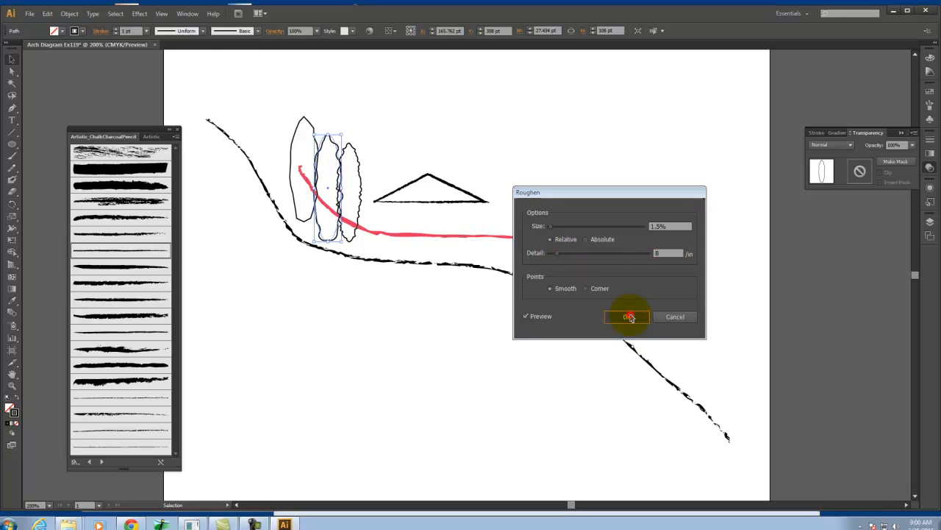
left_click(378, 110)
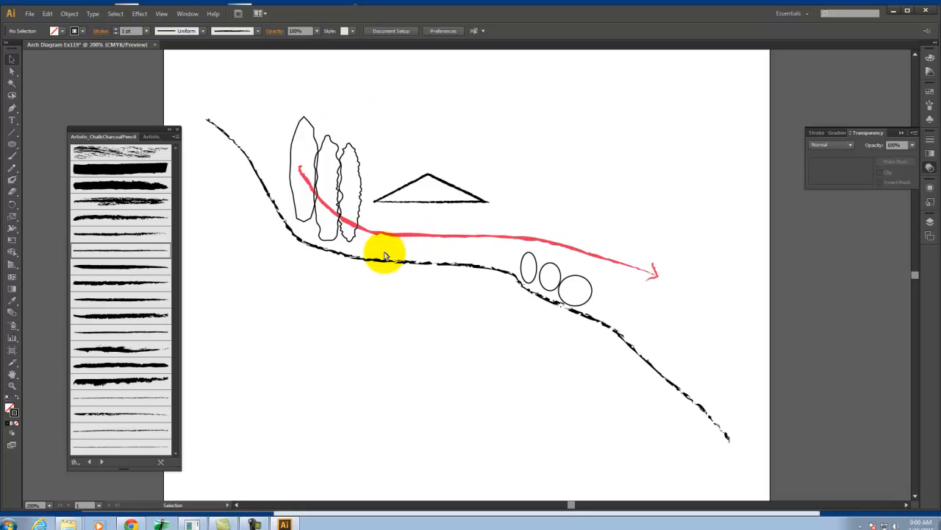
Delete the three small unroughened ellipses on the slope below the red arrow
left_click(588, 283)
key("Delete")
left_click(550, 276)
key("Delete")
left_click(540, 272)
key("Delete")
Swap fill and stroke on the three tall roughened ellipses so they are solid black without an outline
left_click_drag(370, 95, 314, 150)
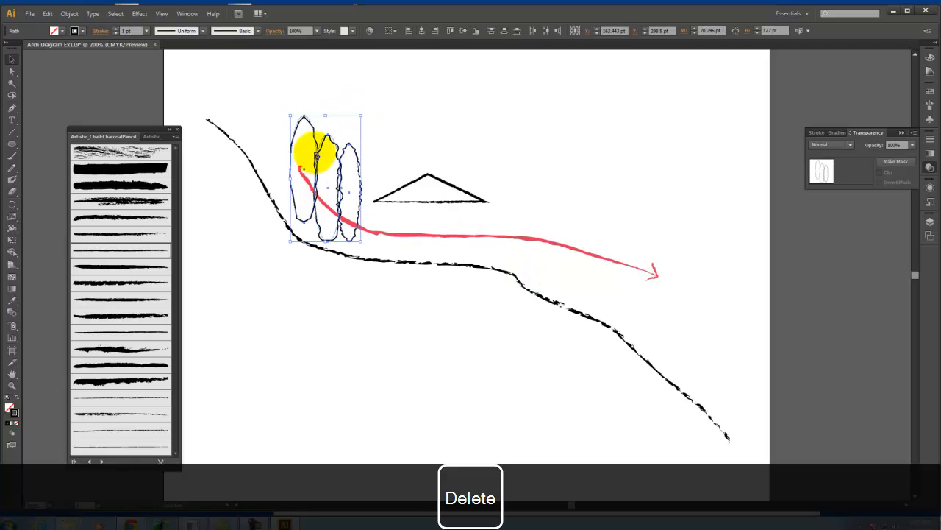
left_click(18, 397)
left_click(408, 101)
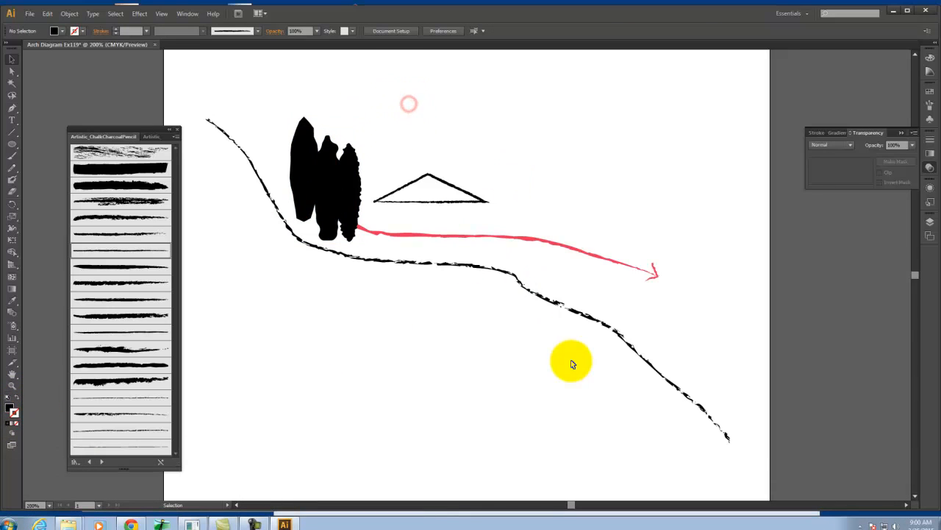
Change the fill of the three tree ellipses to the mid grey 8E8E8E
left_click(303, 176)
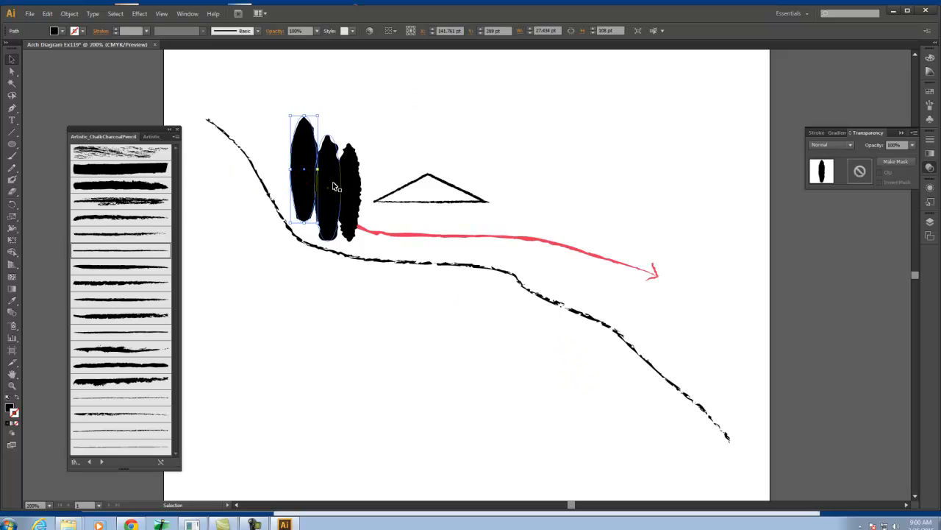
left_click(333, 186, "shift")
left_click(348, 181, "shift")
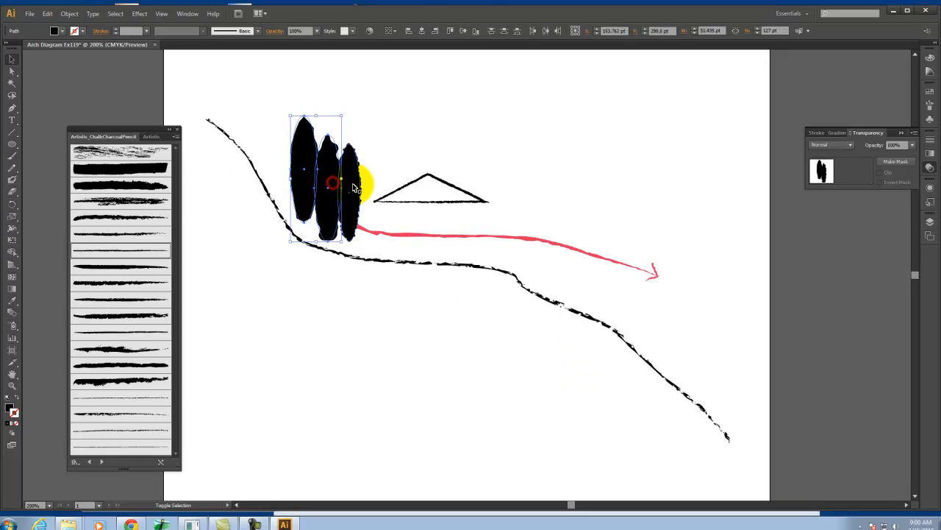
left_click(12, 410)
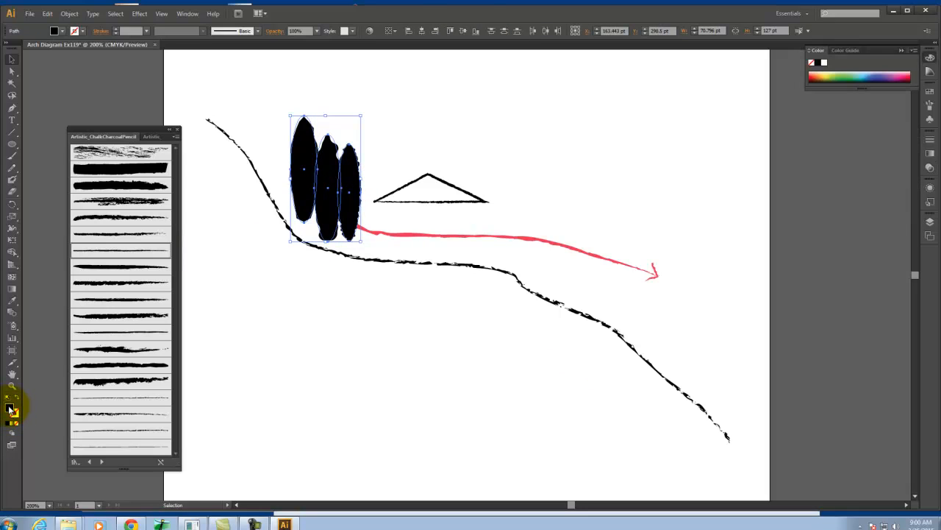
double_click(12, 409)
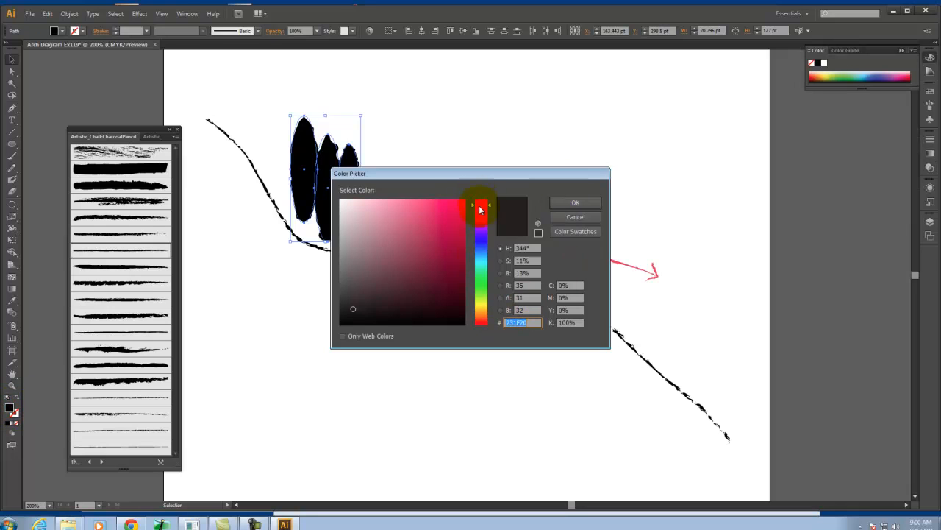
left_click(339, 239)
left_click_drag(337, 239, 339, 254)
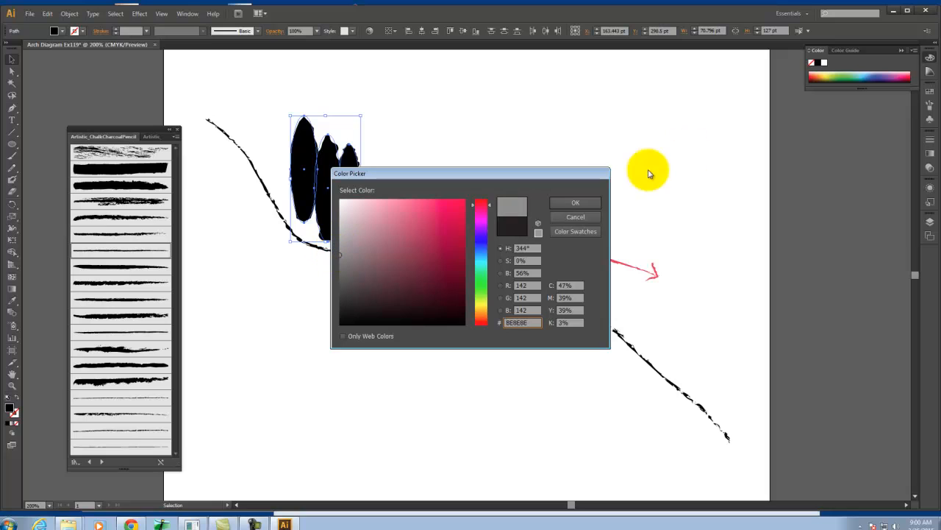
left_click(586, 201)
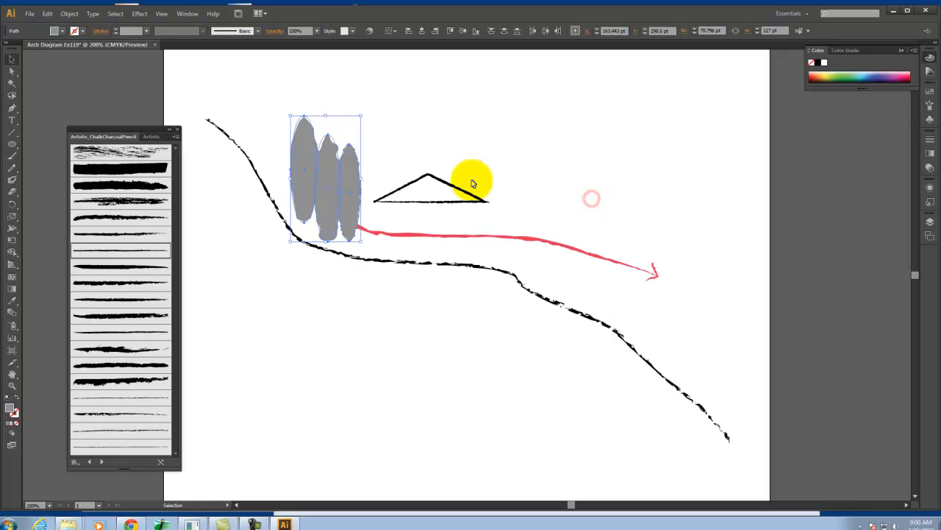
Set the blending mode of the three grey tree ellipses to Multiply and deselect them
left_click(930, 167)
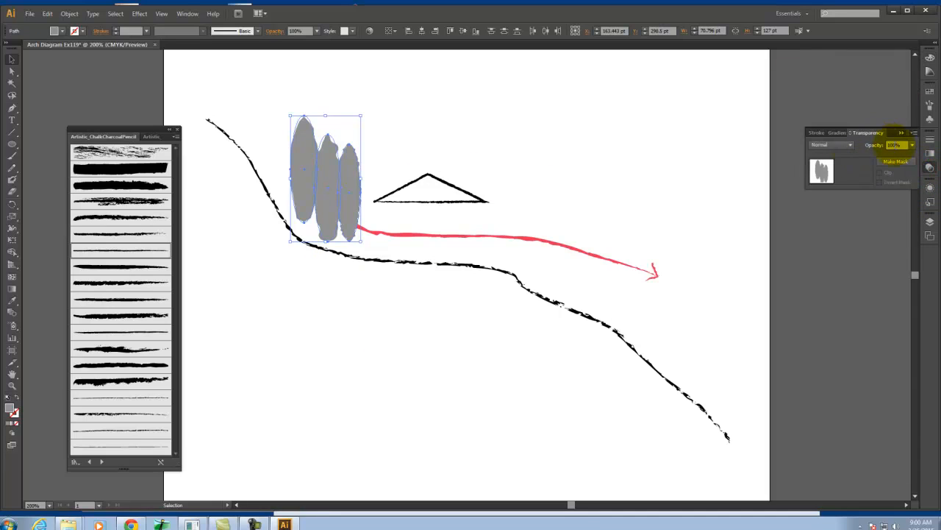
left_click(840, 144)
left_click(835, 179)
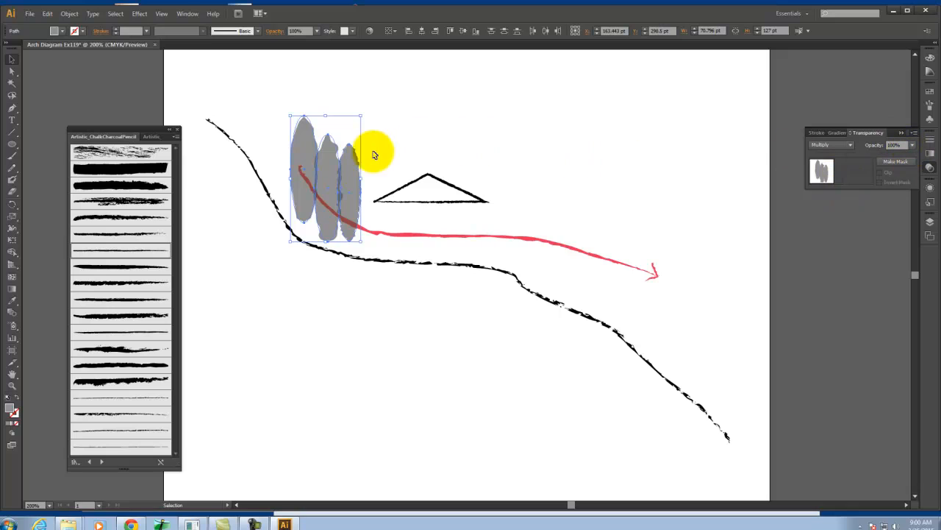
left_click(416, 136)
Move the rightmost and leftmost tree ellipses down to the ground line, overlapping the middle one
left_click_drag(355, 178, 349, 203)
left_click(303, 162)
left_click_drag(303, 162, 307, 181)
left_click(427, 122)
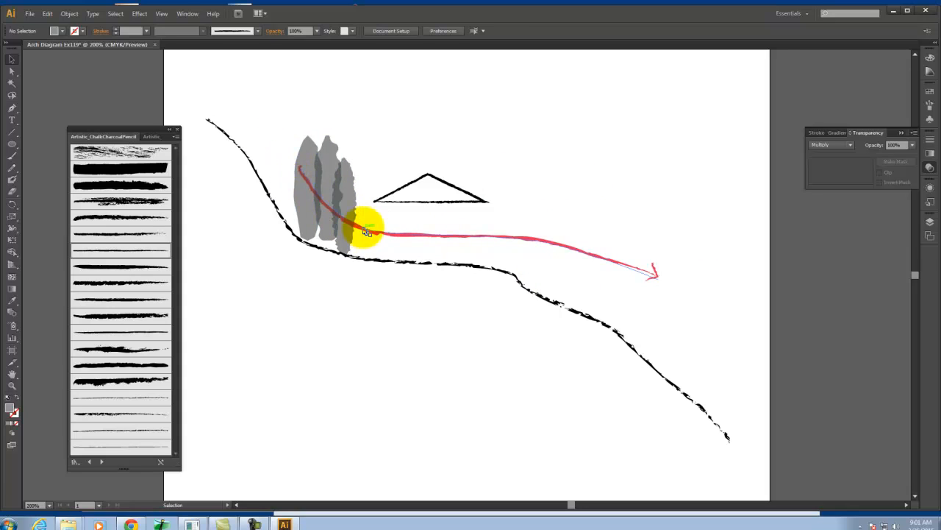
Set the red arrow's line to the Multiply blending mode with 90% opacity and deselect it
left_click(401, 237)
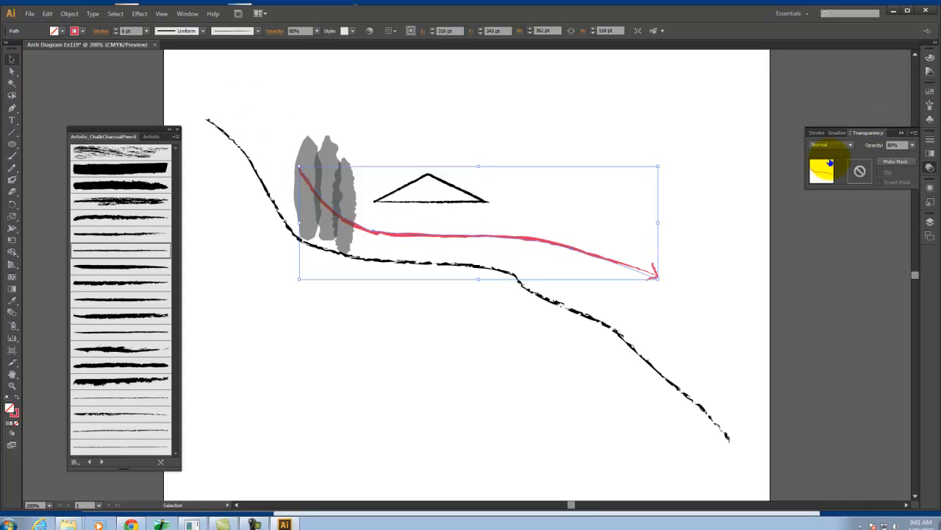
left_click(821, 146)
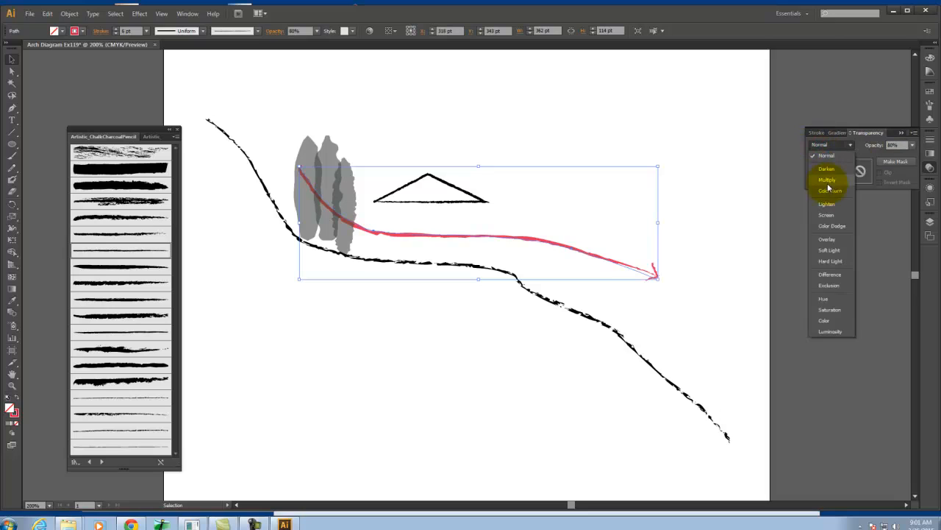
left_click(829, 185)
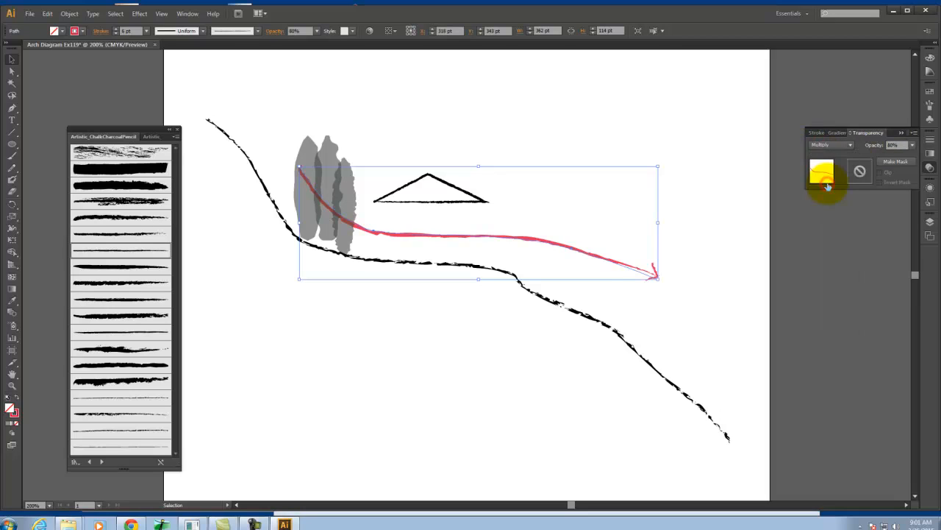
left_click(913, 146)
left_click(926, 253)
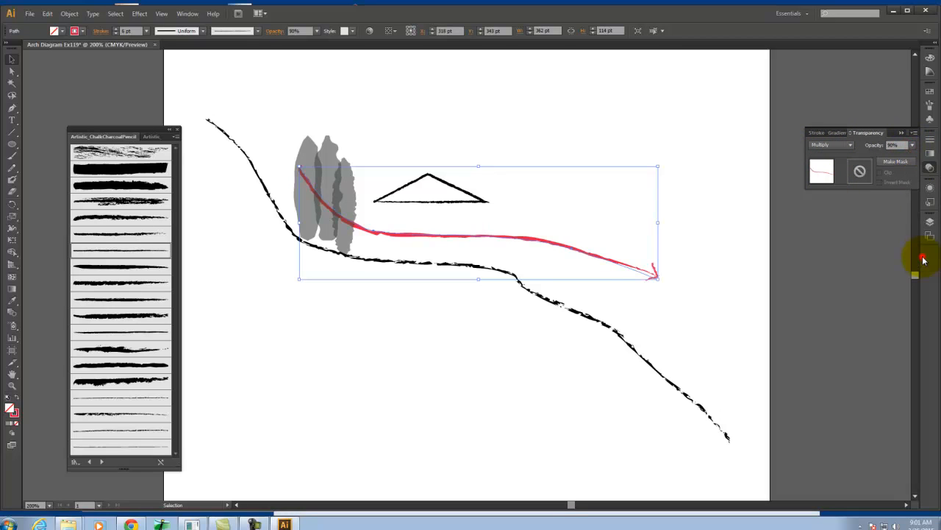
left_click(509, 111)
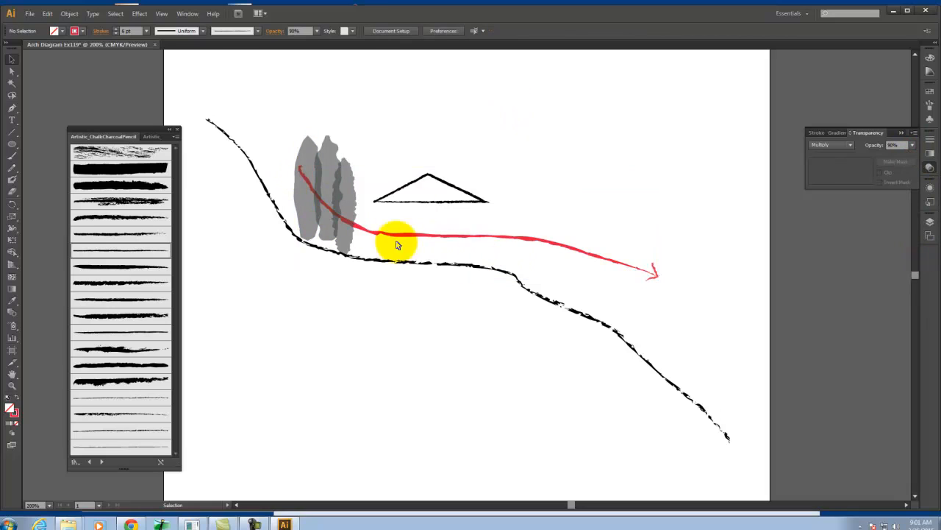
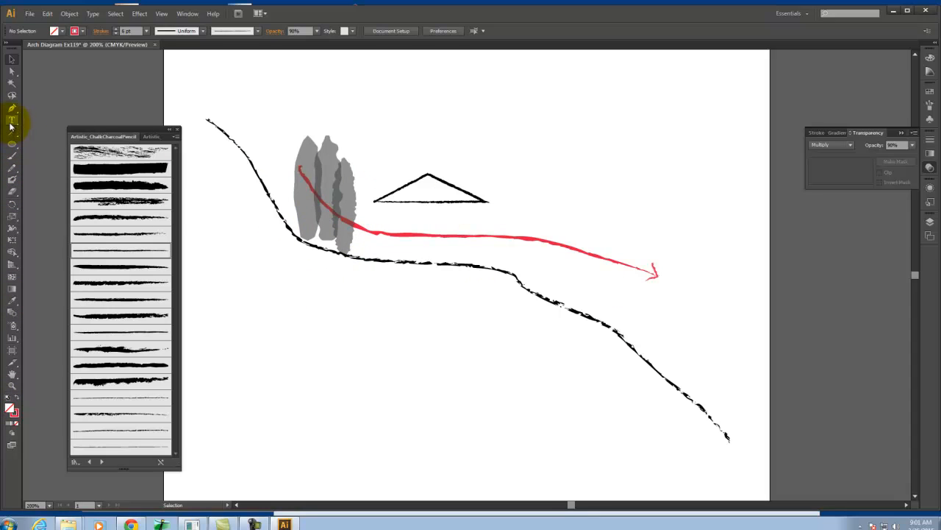
Draw a rounded rectangle about 118 by 53 pt beneath the triangle roof, with a red fill and no stroke
left_click_drag(12, 147, 107, 157)
left_click_drag(374, 205, 491, 258)
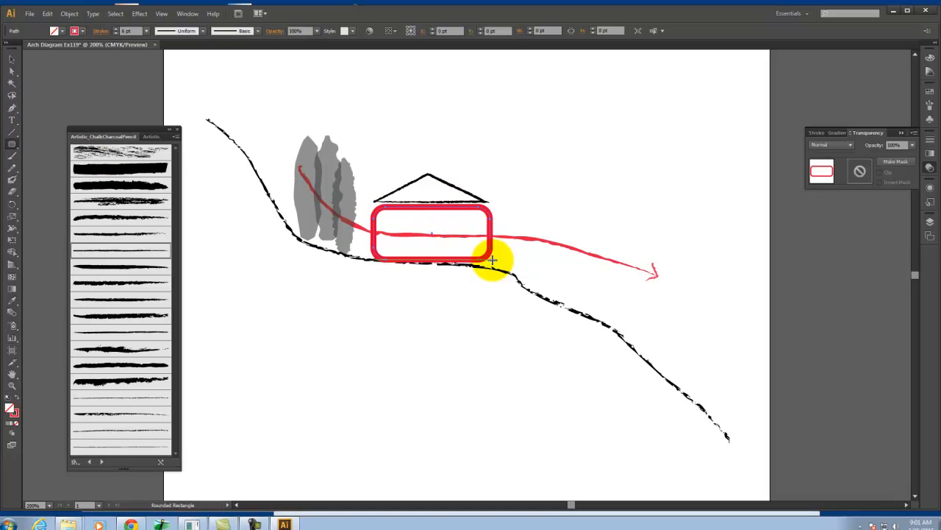
left_click(17, 398)
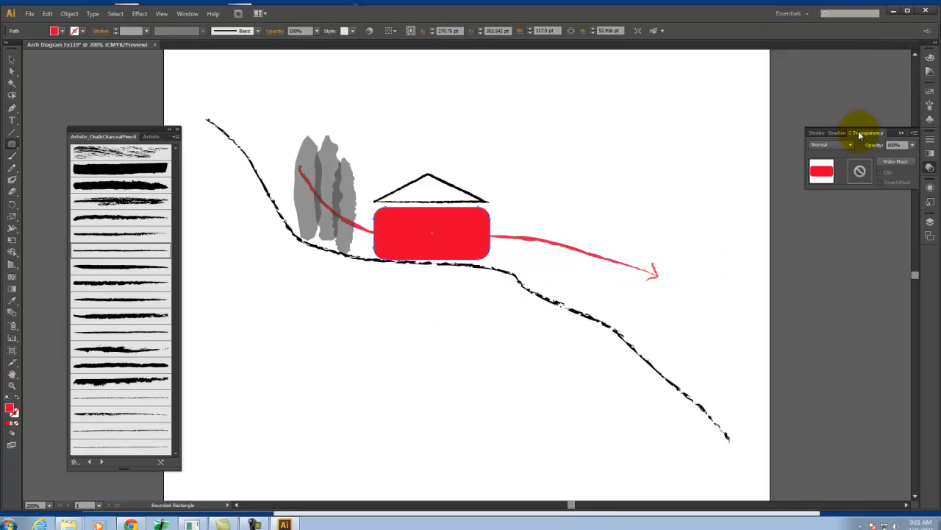
Set the rounded rectangle's blending mode to Multiply and its fill to the orange EA8D1F
left_click(850, 145)
left_click(837, 179)
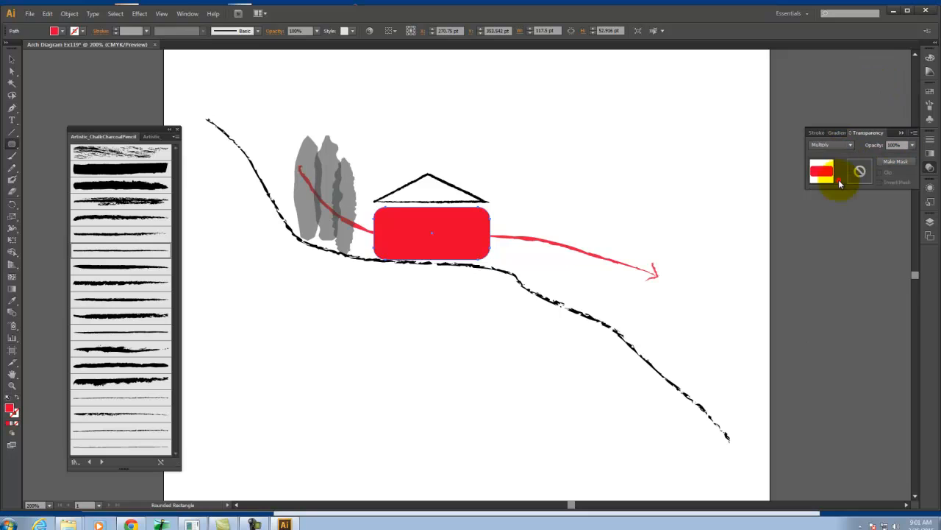
double_click(9, 409)
left_click_drag(481, 290, 479, 317)
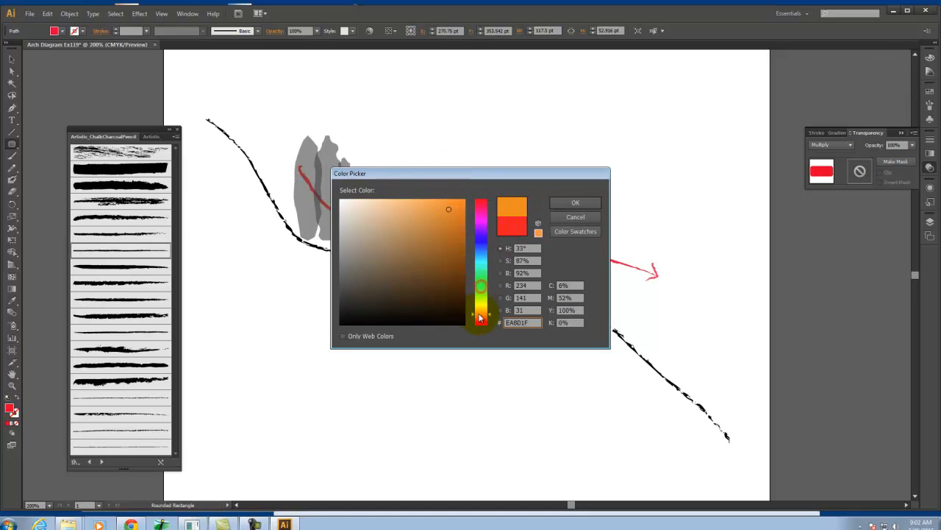
left_click(577, 203)
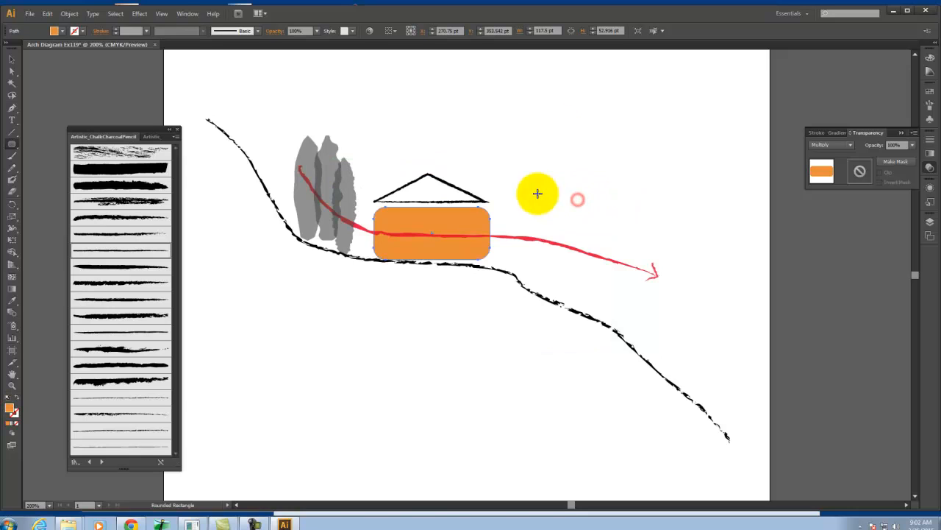
Set the orange rectangle's opacity to 70% and deselect it
left_click(912, 146)
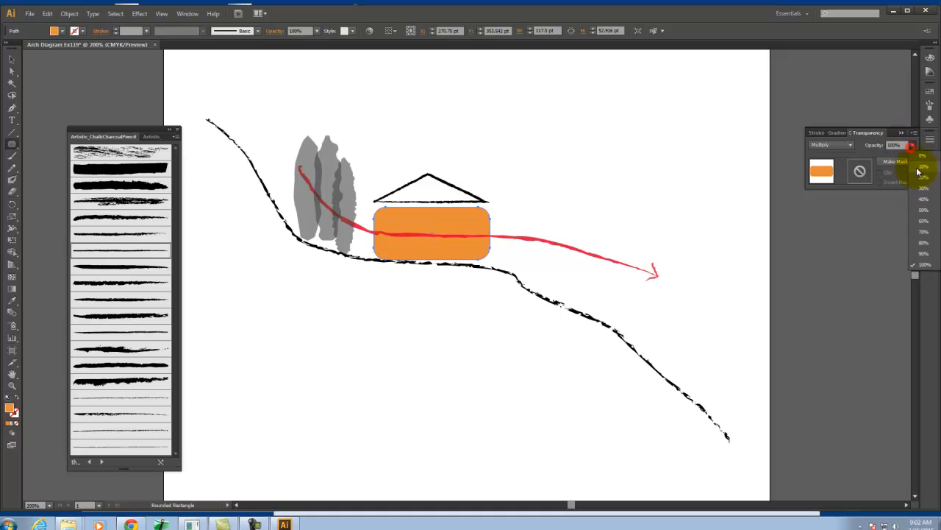
left_click(924, 233)
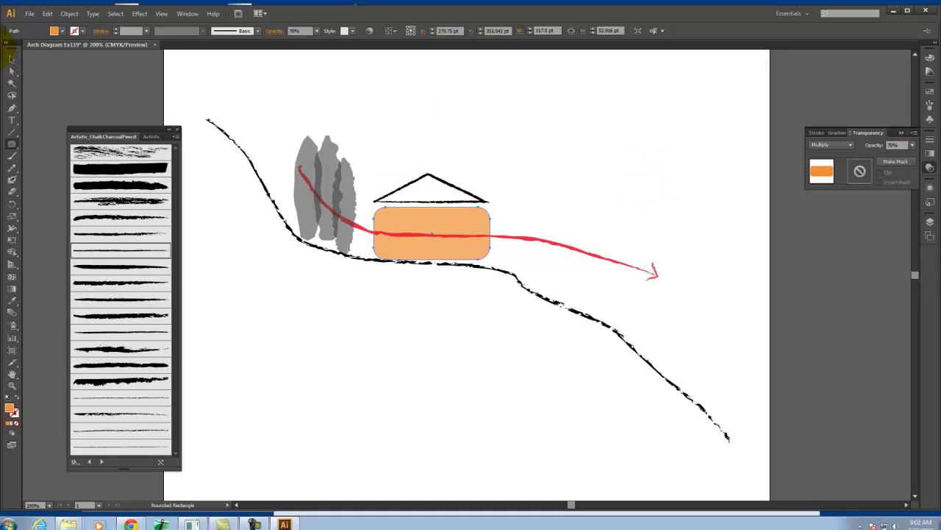
left_click(11, 60)
left_click(534, 152)
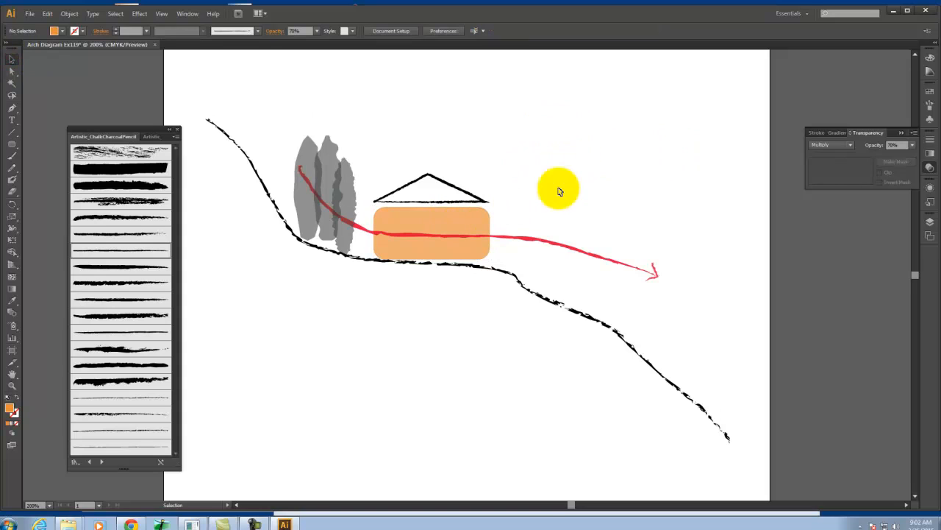
Draw an S-shaped leader path about 76 by 118 pt with the Pen tool, from inside the orange rectangle to above right of the roof
left_click(13, 110)
left_click(476, 219)
left_click_drag(546, 177, 581, 107)
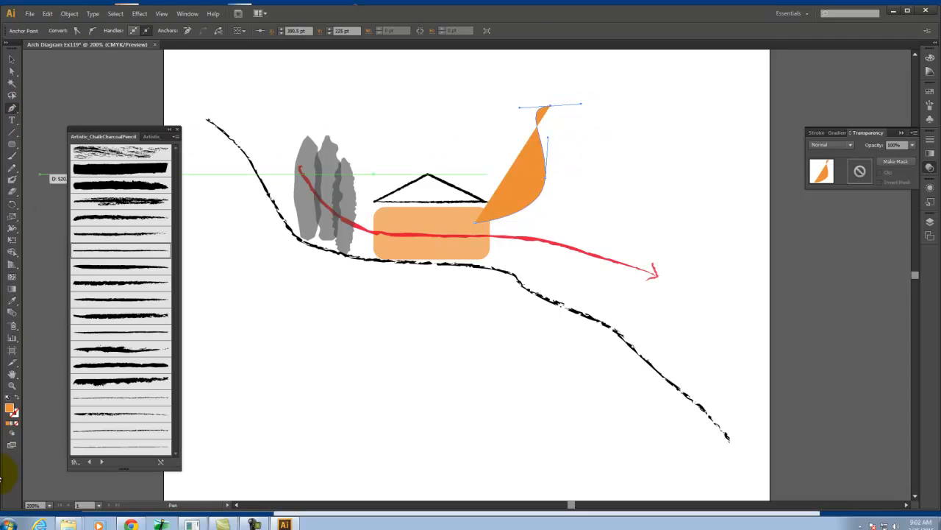
Give the curved leader path no fill and a black stroke
left_click(17, 399)
double_click(15, 413)
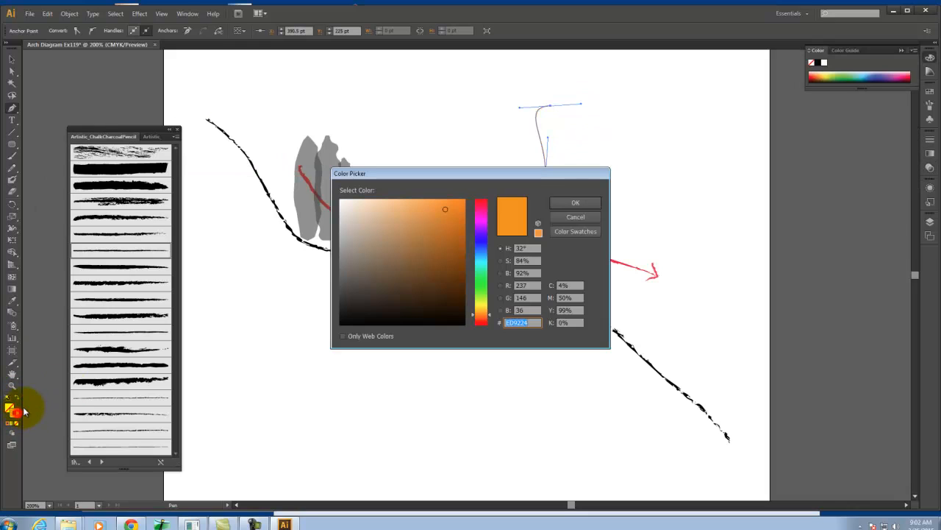
left_click_drag(418, 250, 314, 335)
left_click_drag(389, 296, 326, 327)
left_click(573, 203)
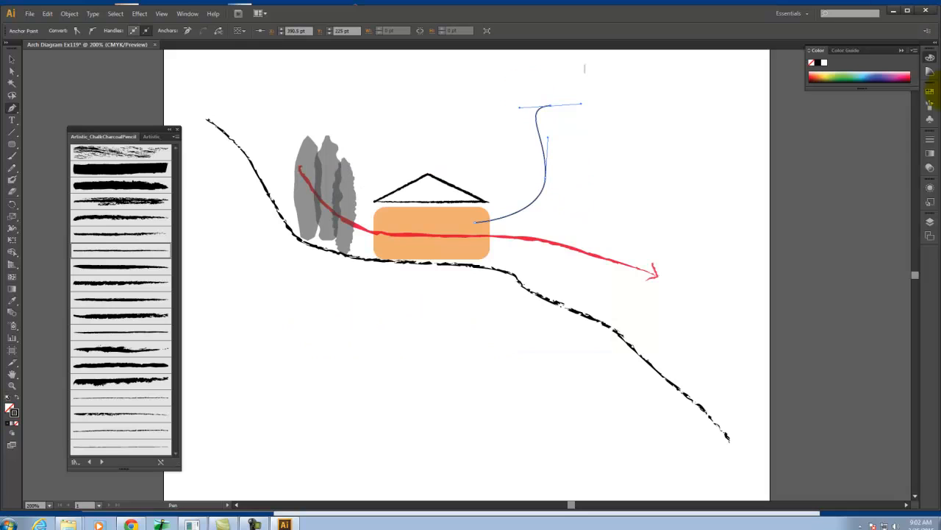
Add an open arrowhead to the leader's start point inside the orange rectangle
left_click(931, 141)
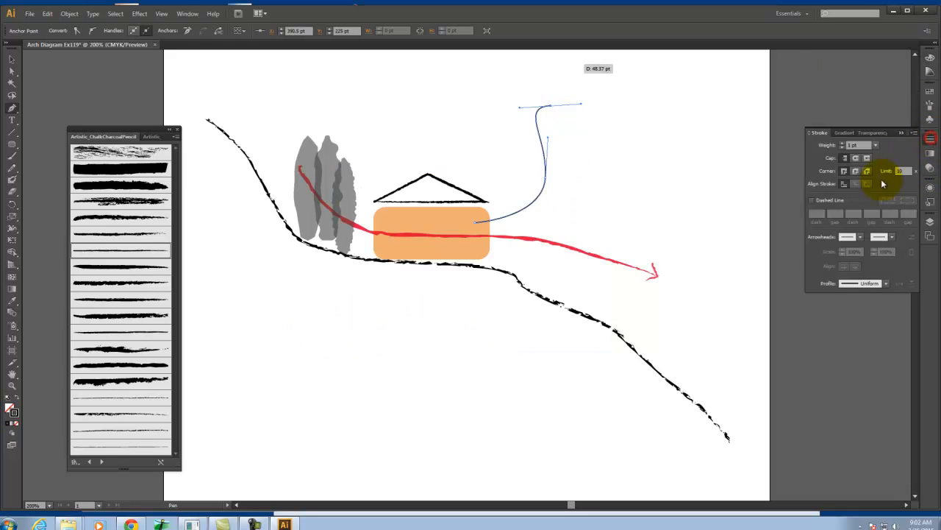
left_click(852, 239)
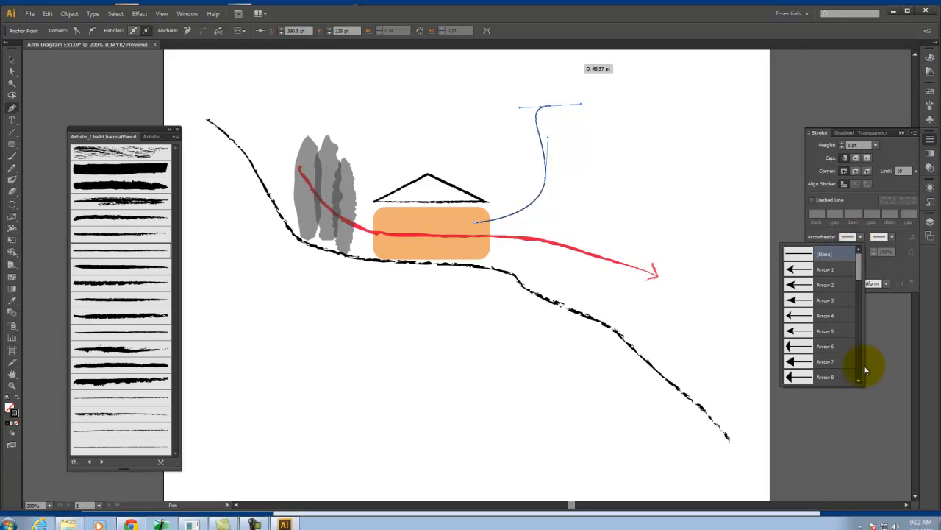
left_click_drag(856, 273, 853, 300)
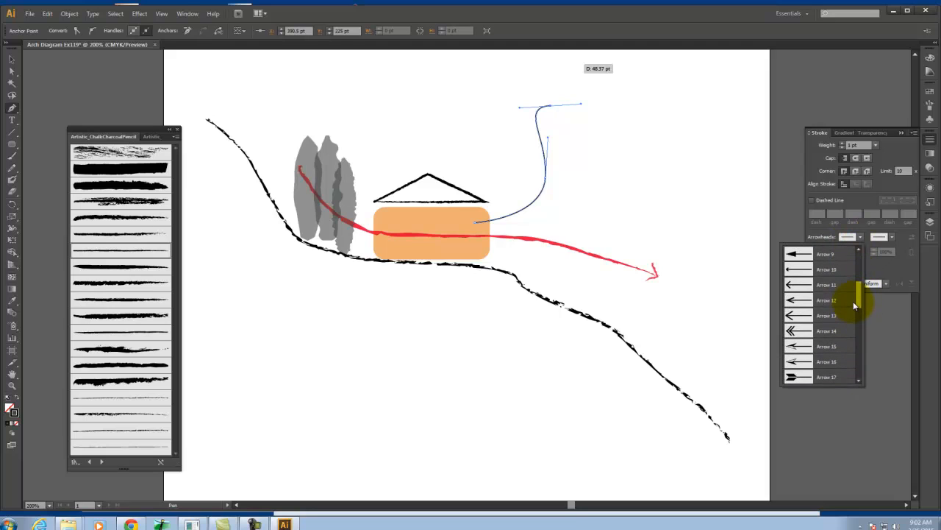
left_click(804, 295)
left_click(9, 60)
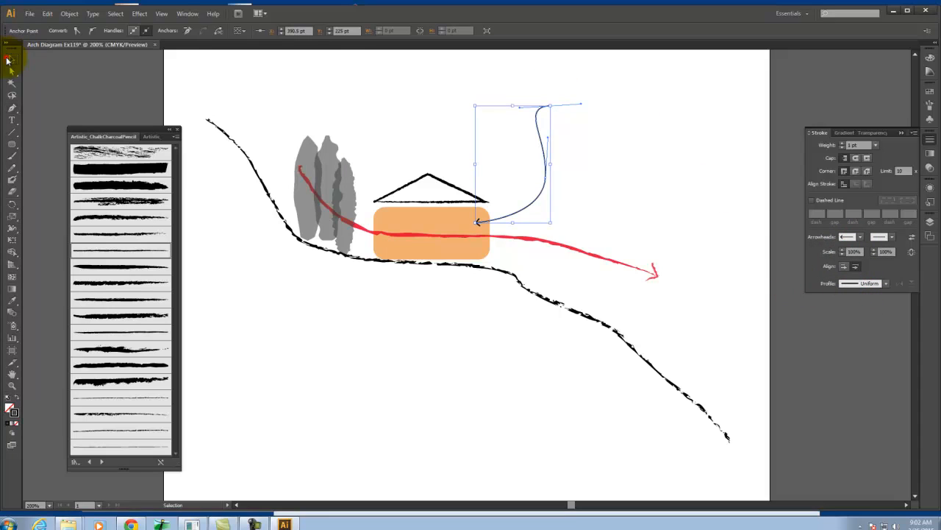
Create a text area about 136 by 30.5 pt at the leader's upper end containing "Interior Space"
left_click(14, 127)
left_click_drag(556, 92, 693, 125)
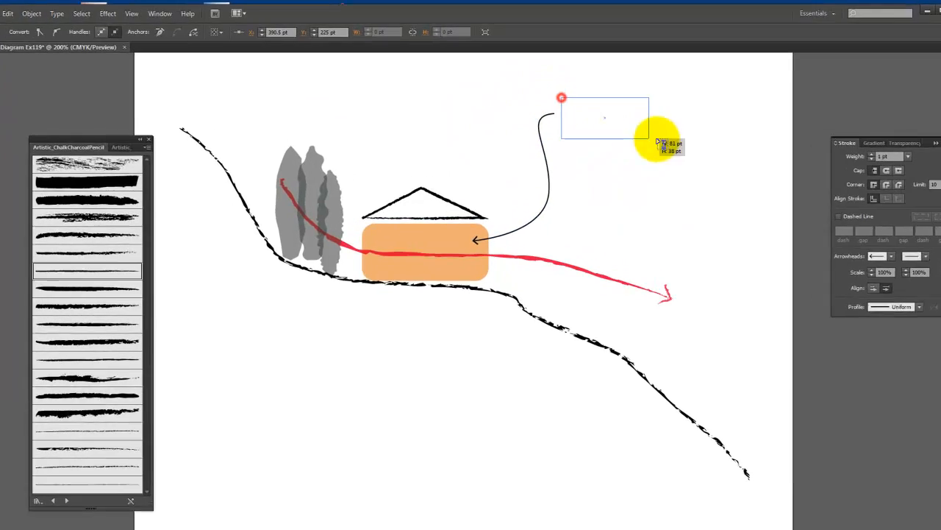
left_click_drag(781, 170, 779, 169)
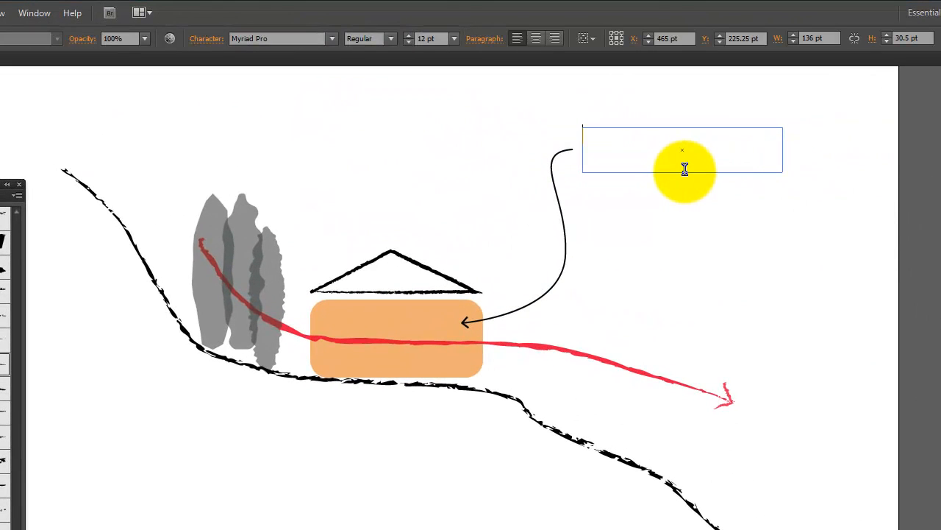
type("Int")
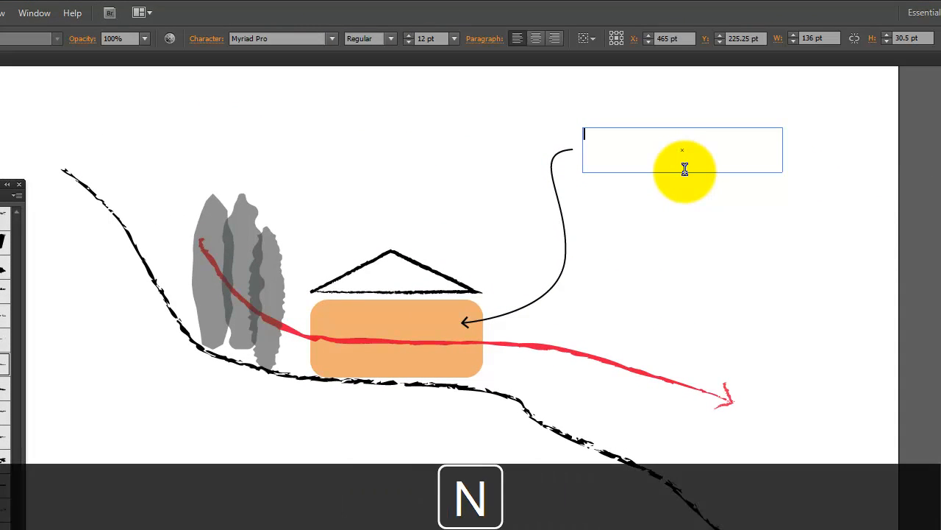
type("erior Spa")
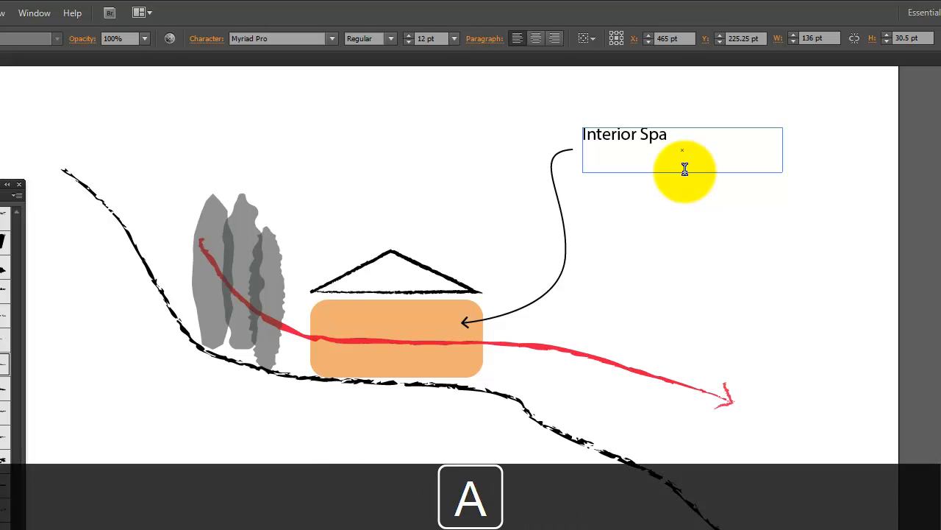
type("ce")
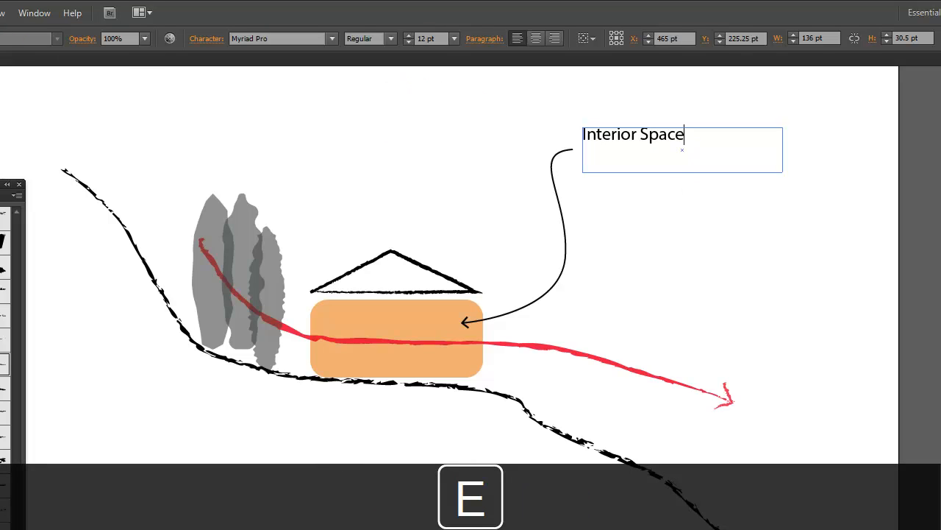
key("Escape")
Move the "Interior Space" label so its text lines up with the leader's upper end, and deselect it
left_click(704, 254)
mouse_move(651, 143)
left_mouse_down()
mouse_move(646, 167)
mouse_move(645, 158)
left_mouse_up()
left_click(683, 112)
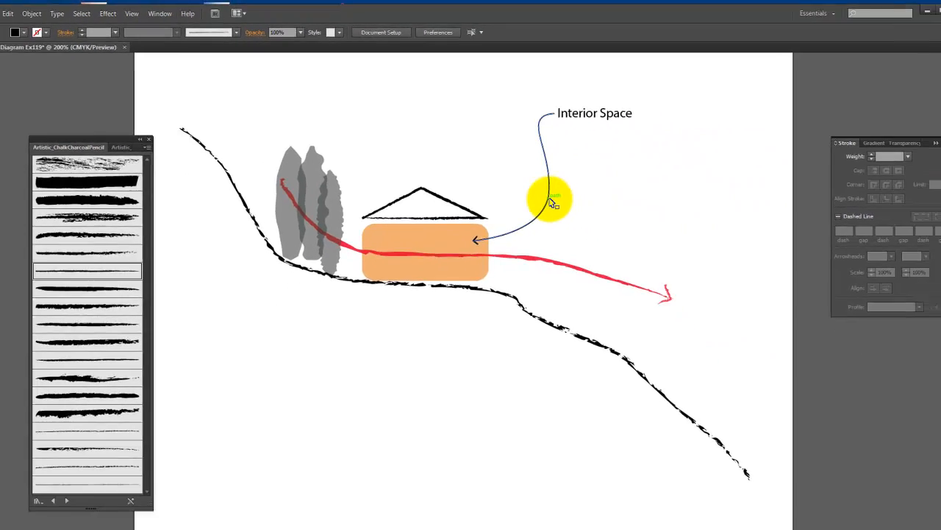
Group the leader arrow with its "Interior Space" label and deselect the group
left_click(553, 203)
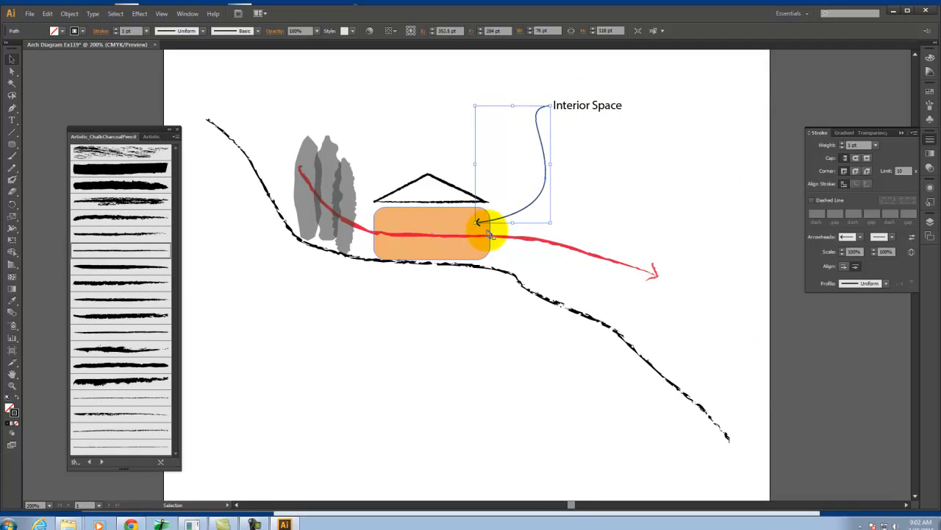
left_click(574, 111, "shift")
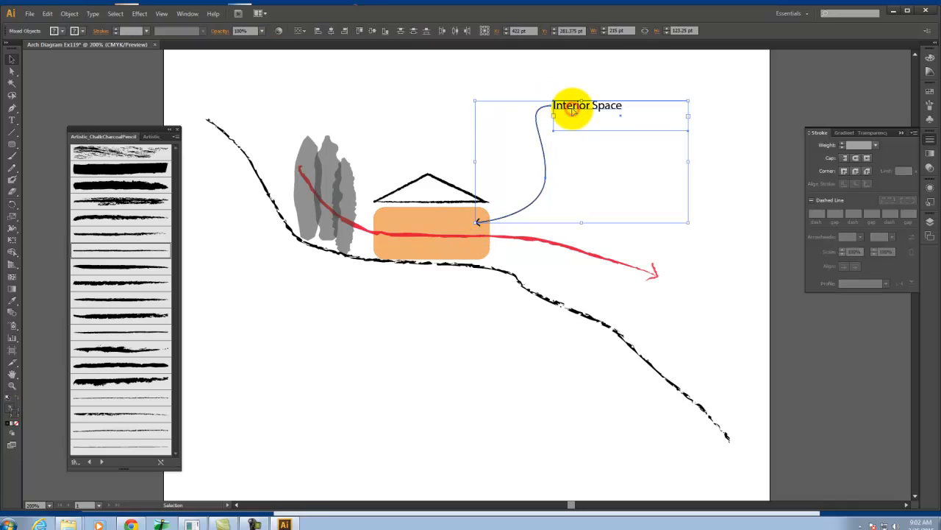
key("ctrl+g")
left_click(739, 185)
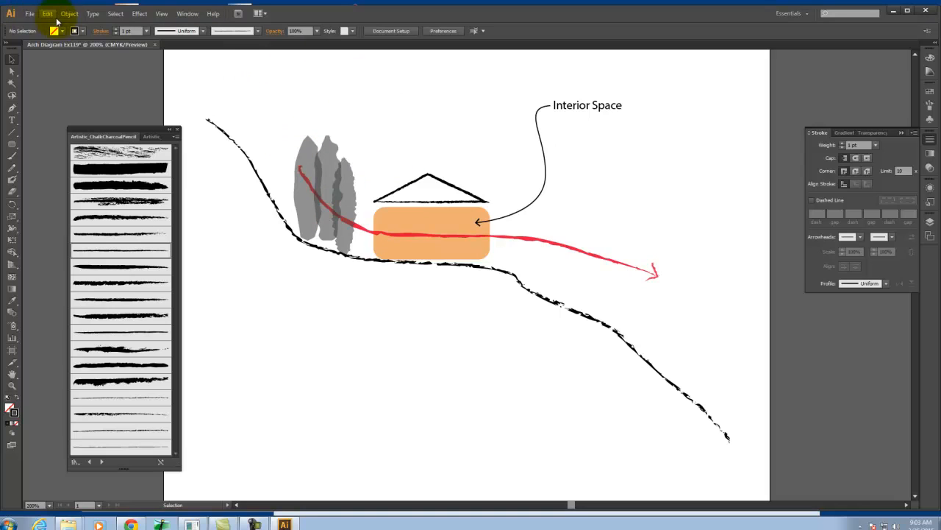
Create a new Letter-size print document of 612 by 792 pt with one artboard
left_click(30, 13)
left_click(39, 26)
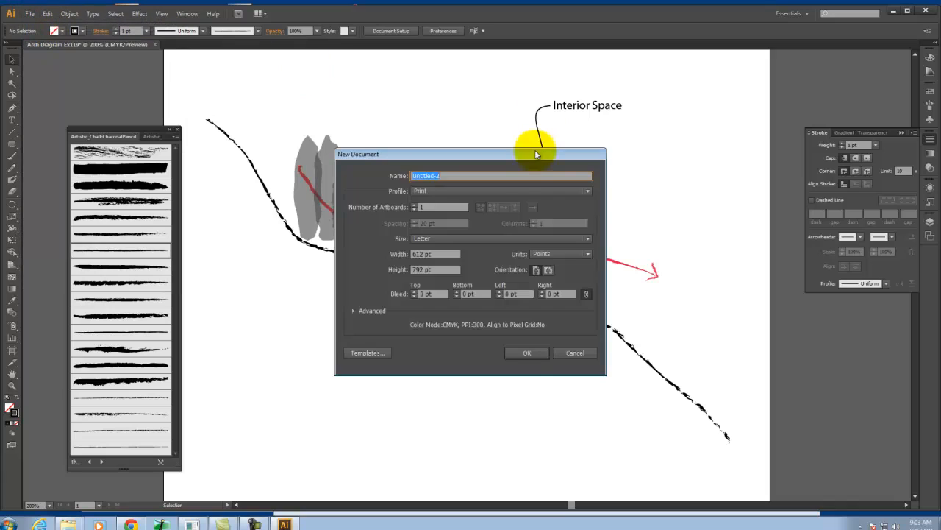
left_click(525, 354)
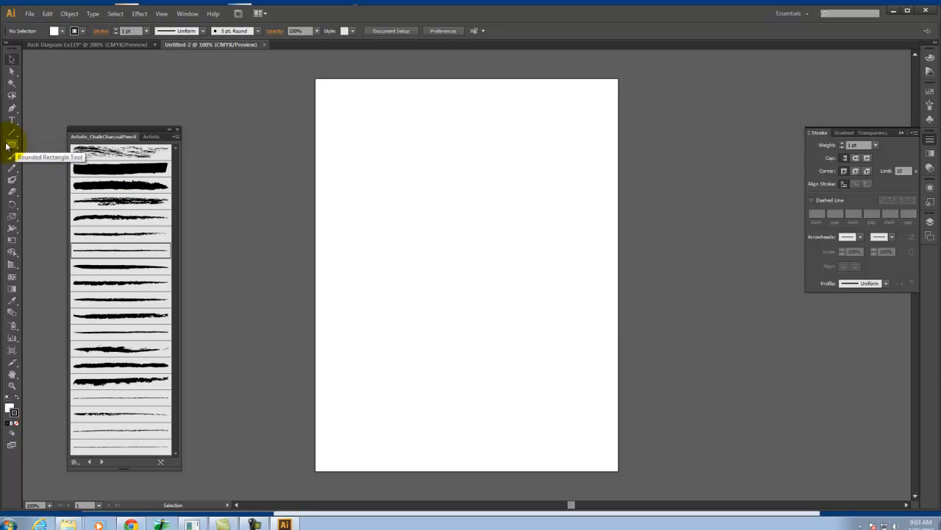
Draw a small circle about 34 pt across near the middle of the page, with a black fill and no stroke
left_click_drag(7, 147, 54, 174)
left_click_drag(439, 308, 457, 329)
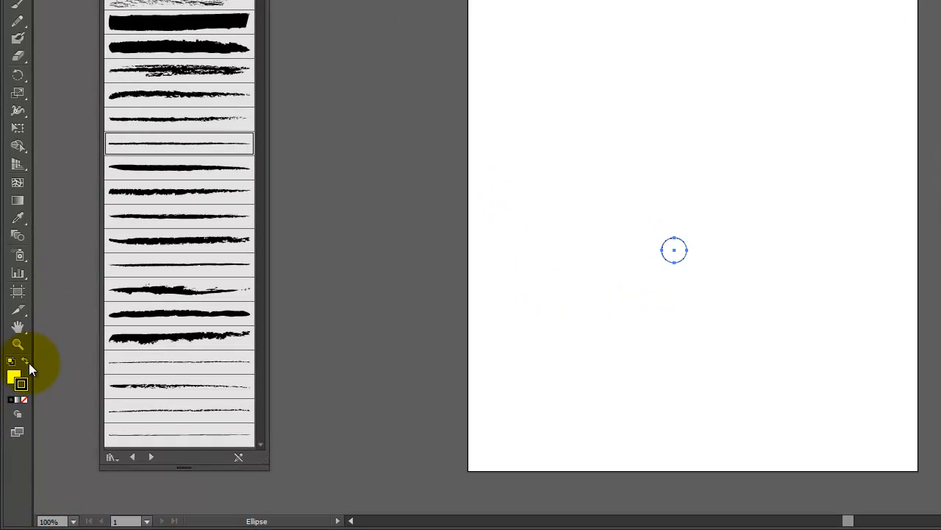
left_click(26, 361)
left_click(25, 399)
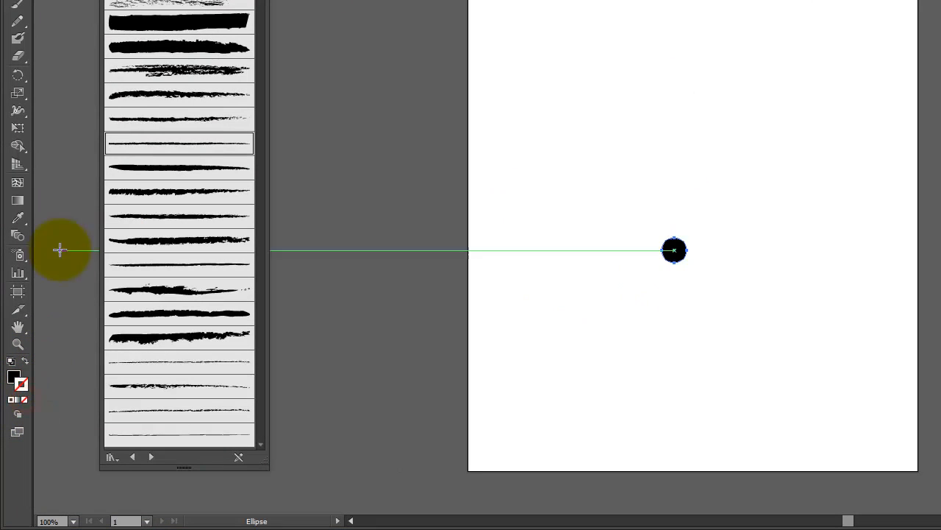
Roughen the small black circle with 16% relative size, detail 10 per inch and smooth points, then deselect it
left_click(203, 0)
mouse_move(37, 11)
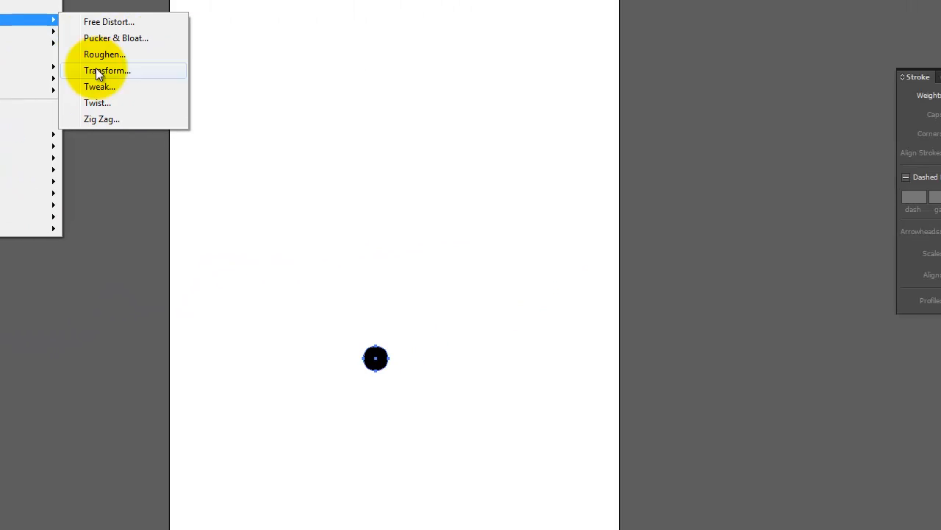
left_click(129, 46)
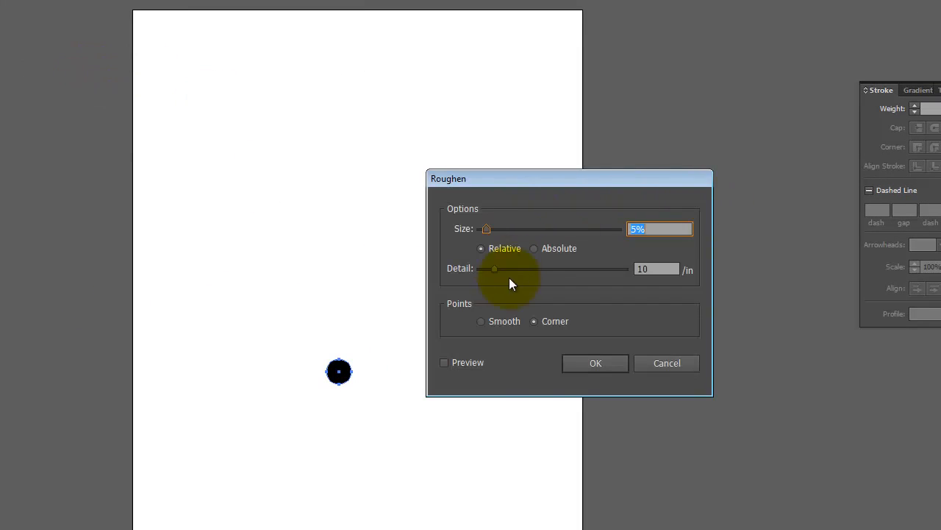
left_click(445, 363)
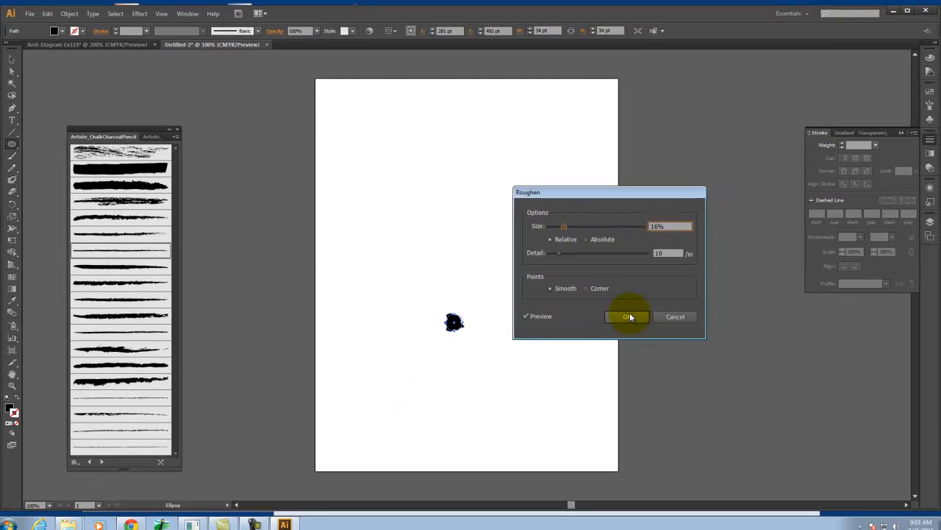
left_click(599, 361)
left_click(642, 310)
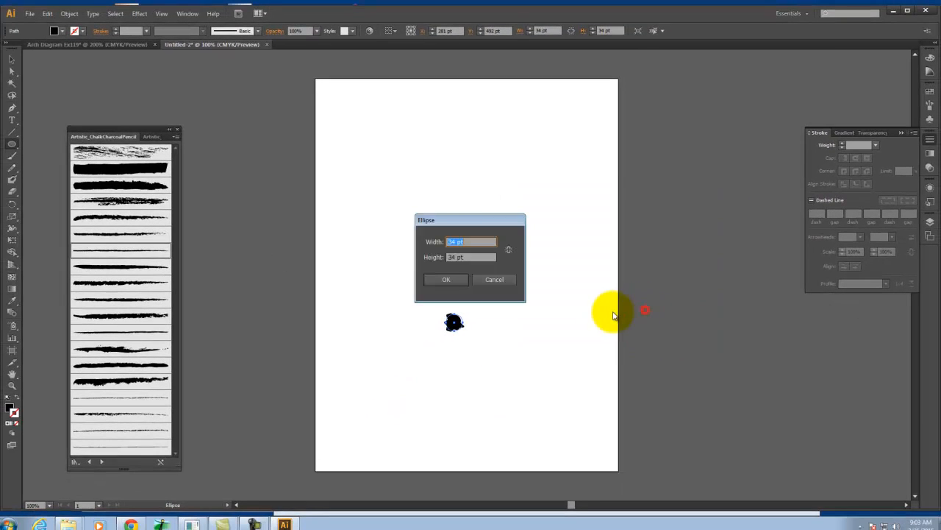
left_click(503, 284)
left_click(211, 140)
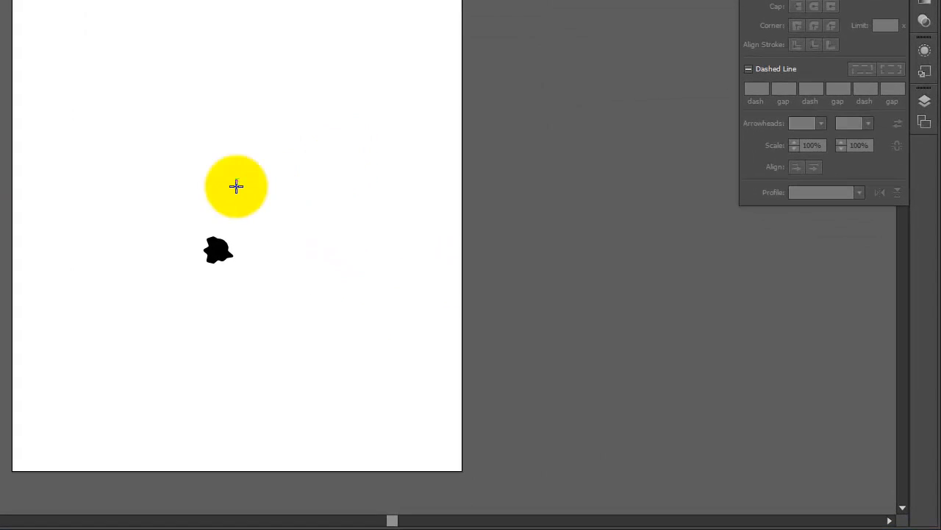
Draw a large circle of about 287 by 276 pt around the roughened dot, with a black stroke and no fill
left_click_drag(410, 271, 536, 365)
left_click_drag(343, 315, 368, 380)
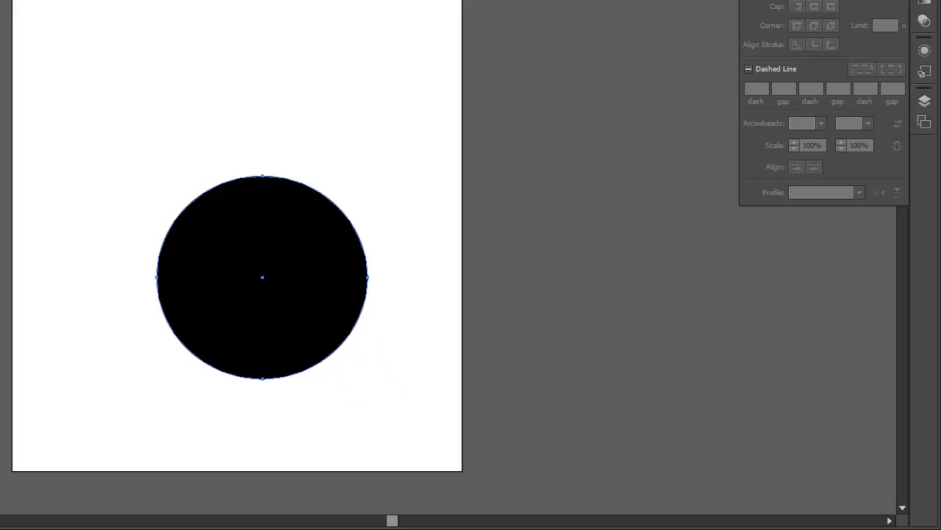
left_click_drag(184, 261, 242, 289)
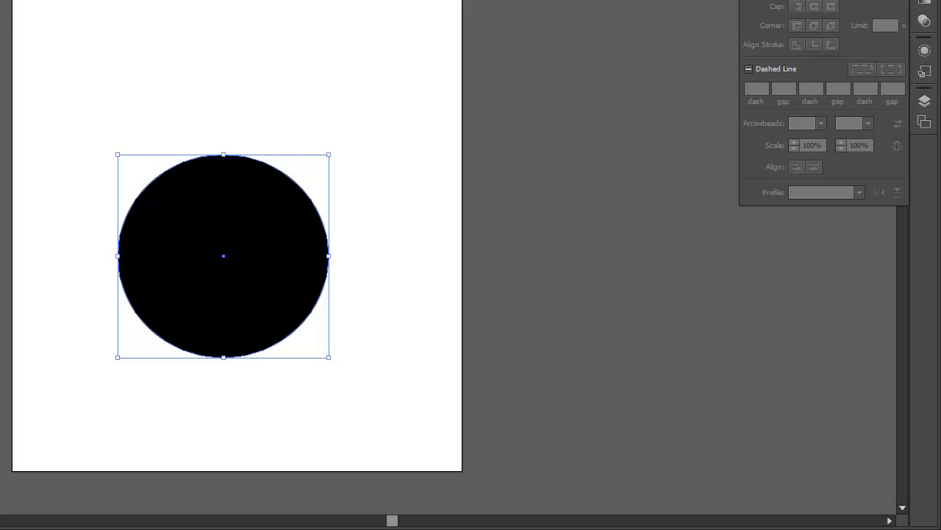
key("shift+x")
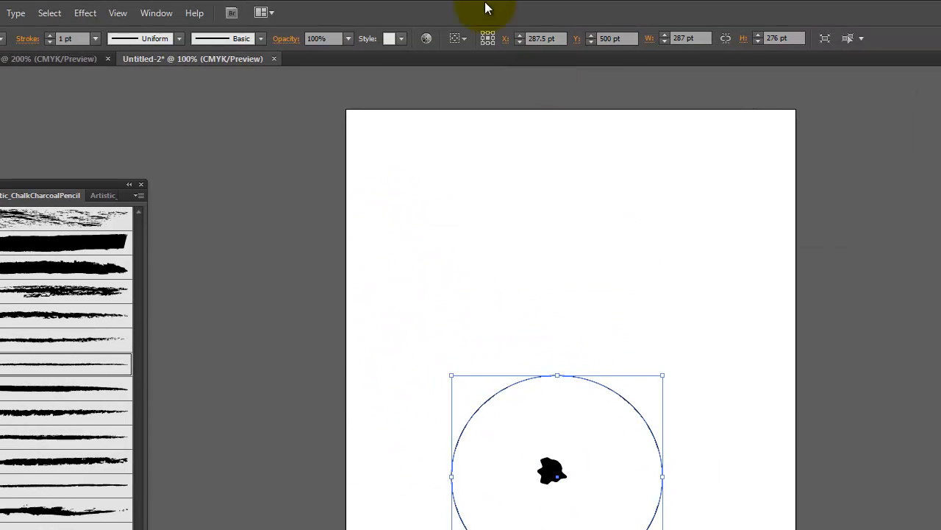
Roughen the large circle with 1% relative size, detail 10 per inch and smooth points, then deselect it
left_click(85, 13)
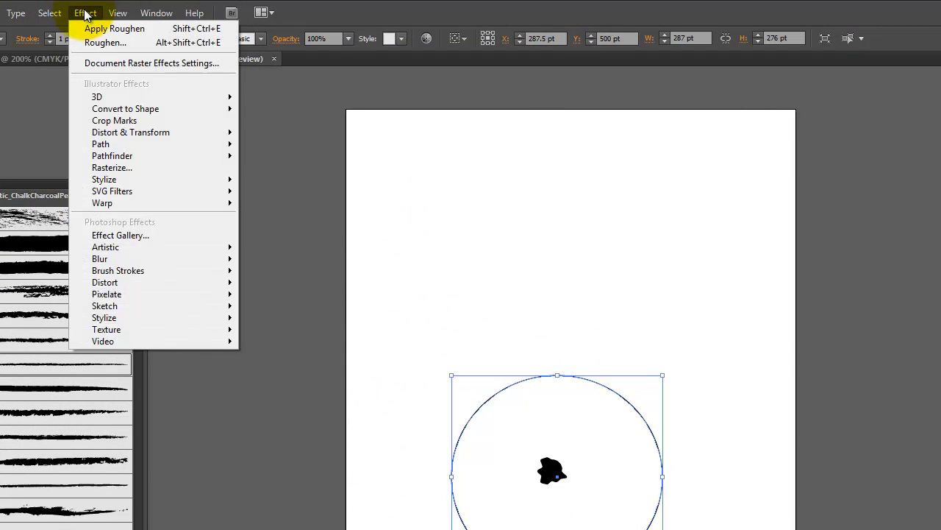
mouse_move(127, 145)
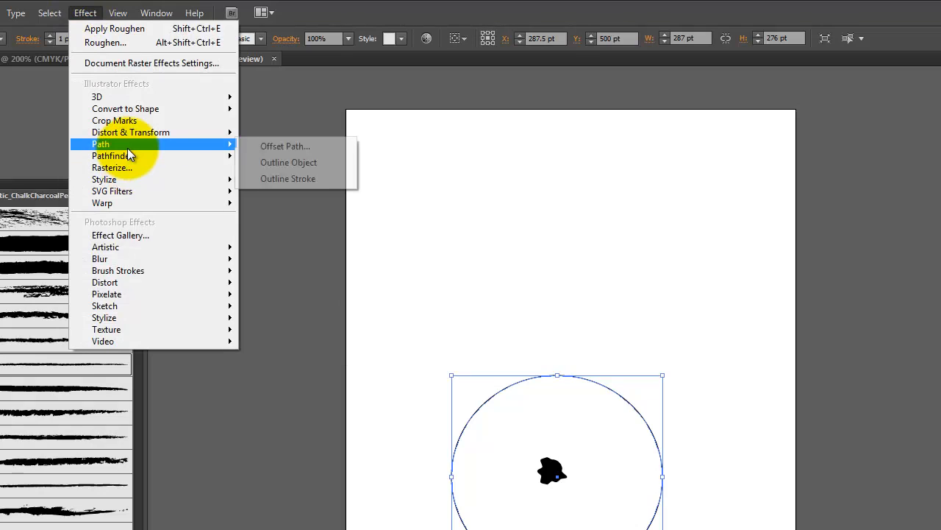
mouse_move(178, 134)
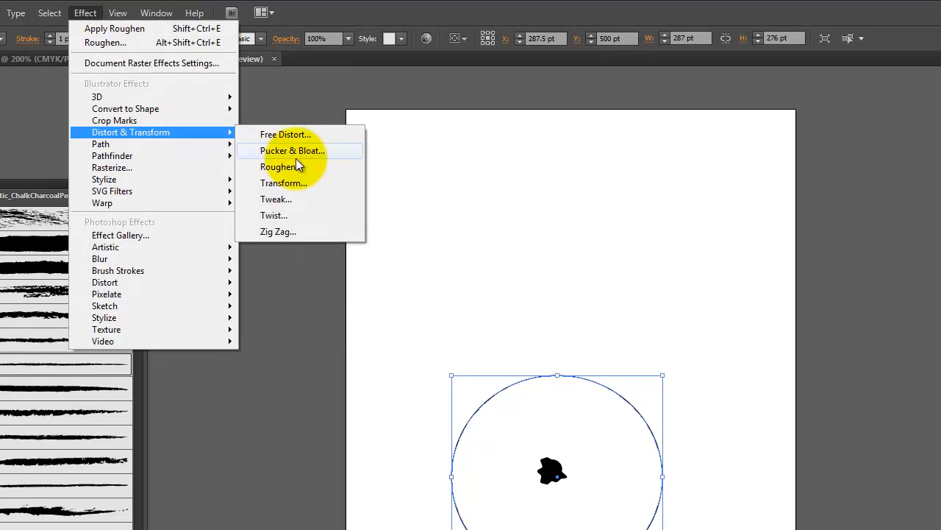
left_click(286, 167)
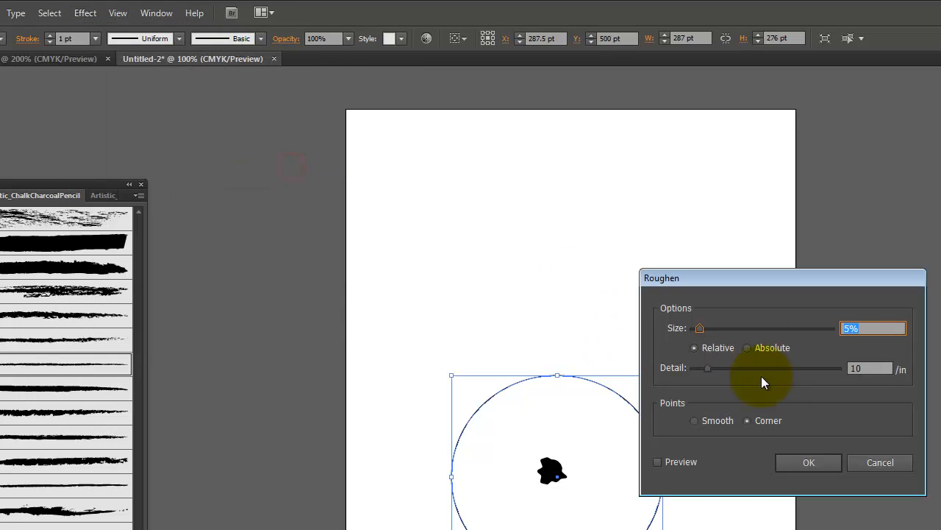
left_click(704, 422)
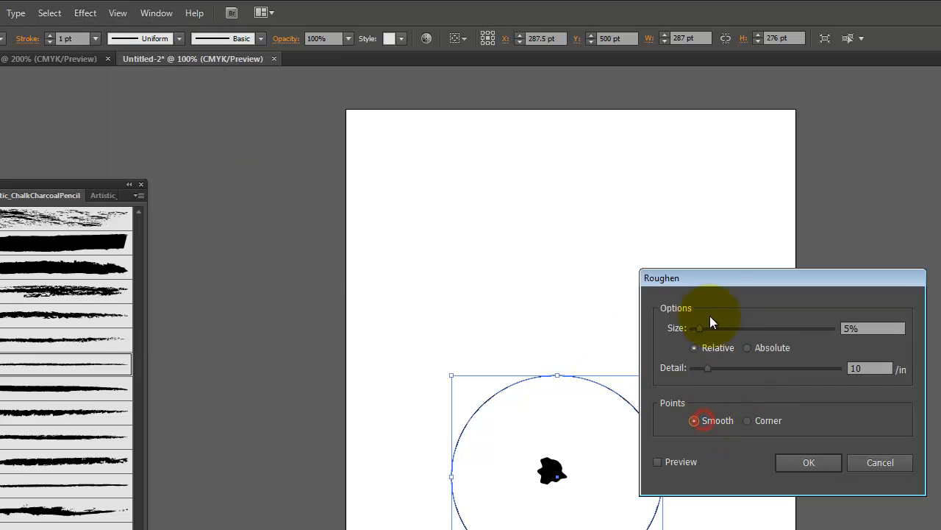
left_click(658, 462)
left_click_drag(697, 329, 692, 329)
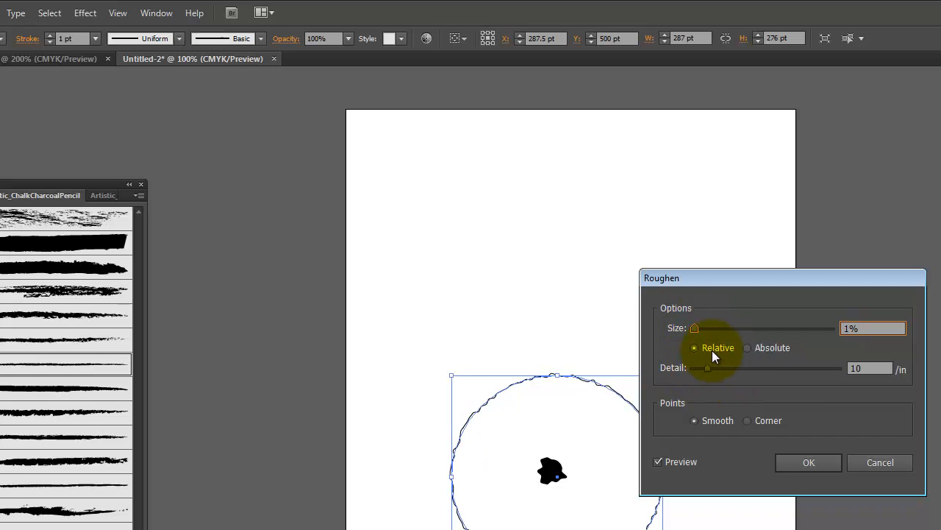
left_click(811, 460)
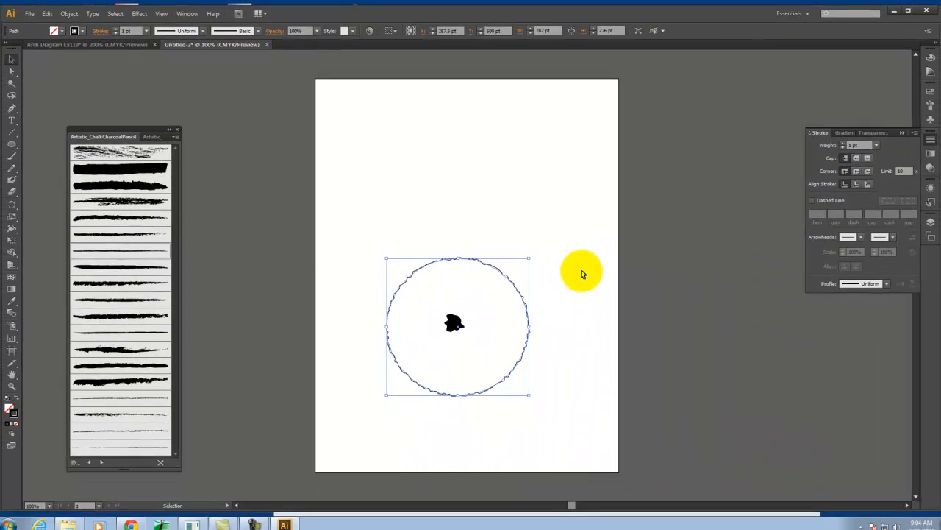
left_click(737, 392)
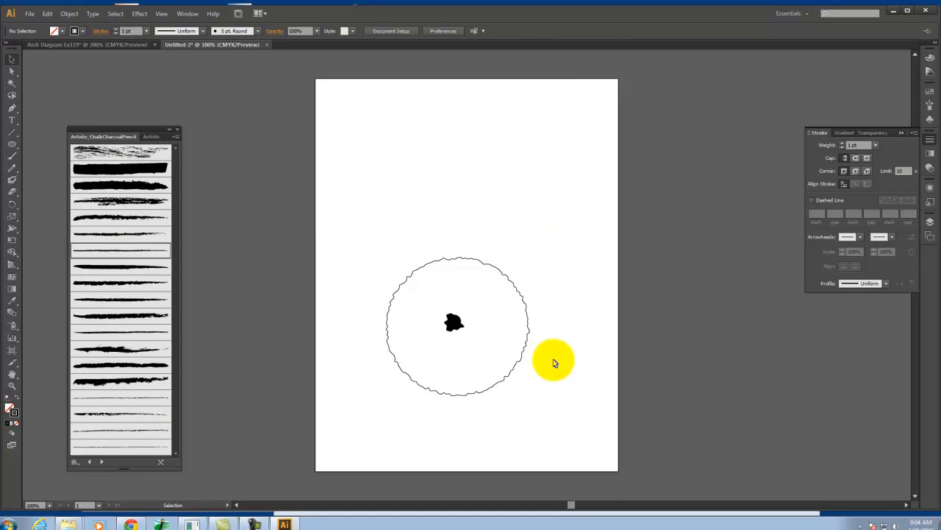
Apply the Charcoal - Thin brush to the large circle's outline and shift the circle slightly to centre it around the dot
left_click(522, 361)
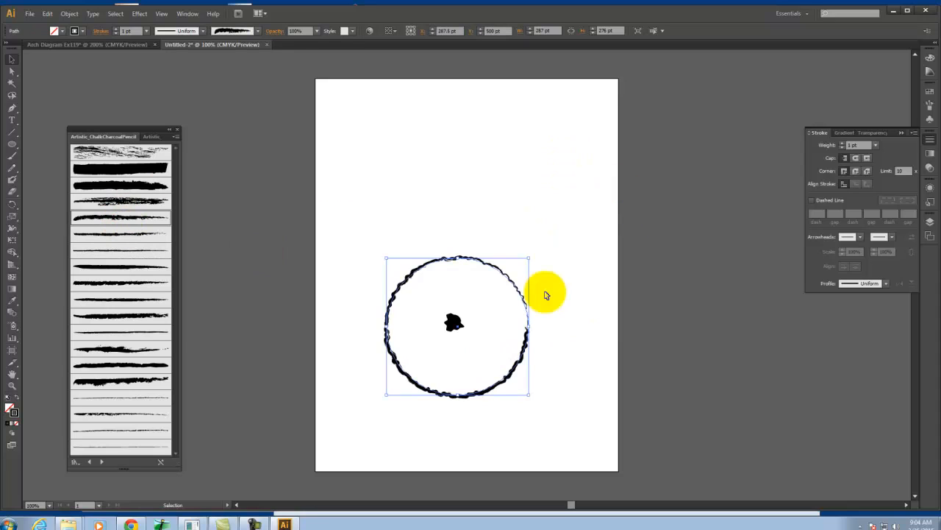
left_click(672, 274)
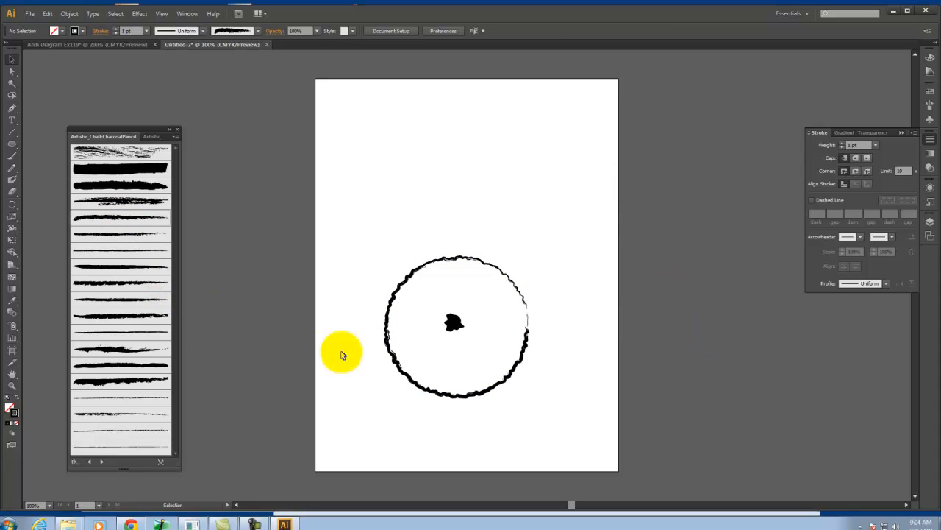
left_click(389, 332)
left_click(147, 337)
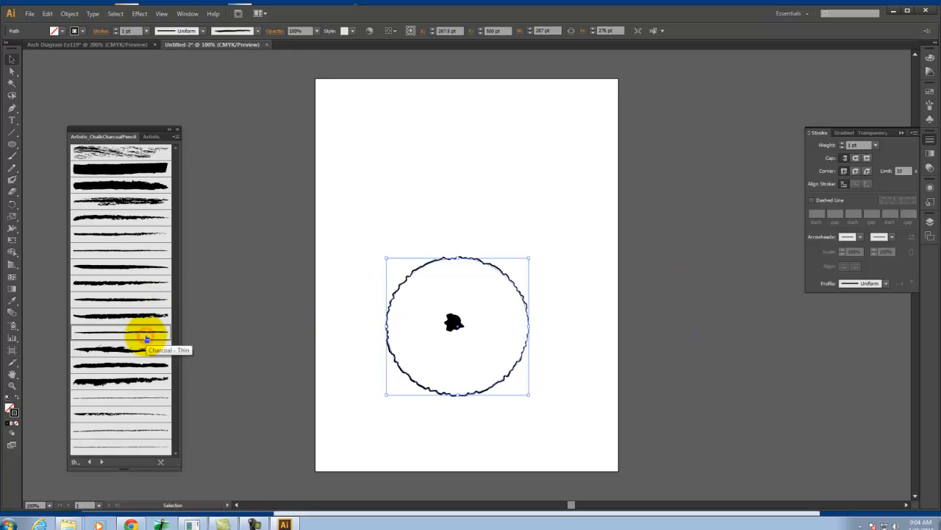
left_click(670, 256)
left_click_drag(475, 393, 469, 389)
left_click(623, 314)
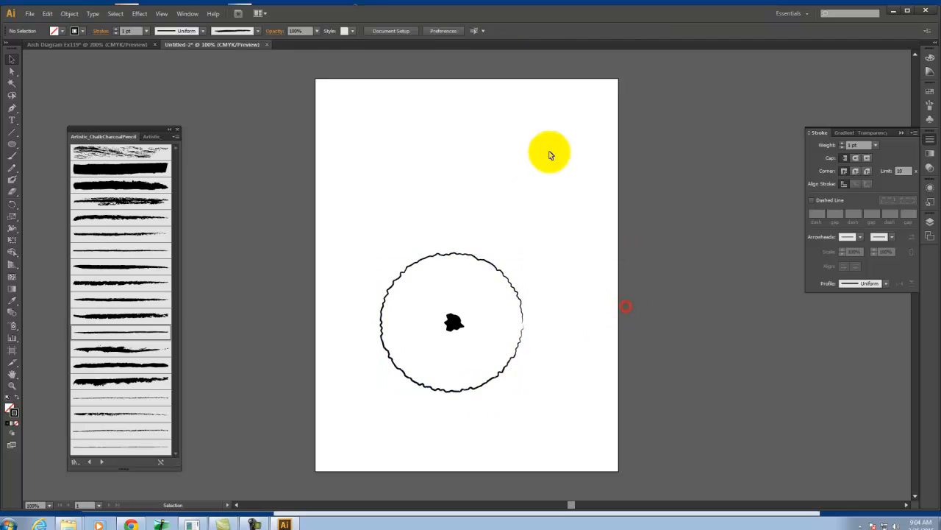
left_click_drag(589, 234, 582, 301)
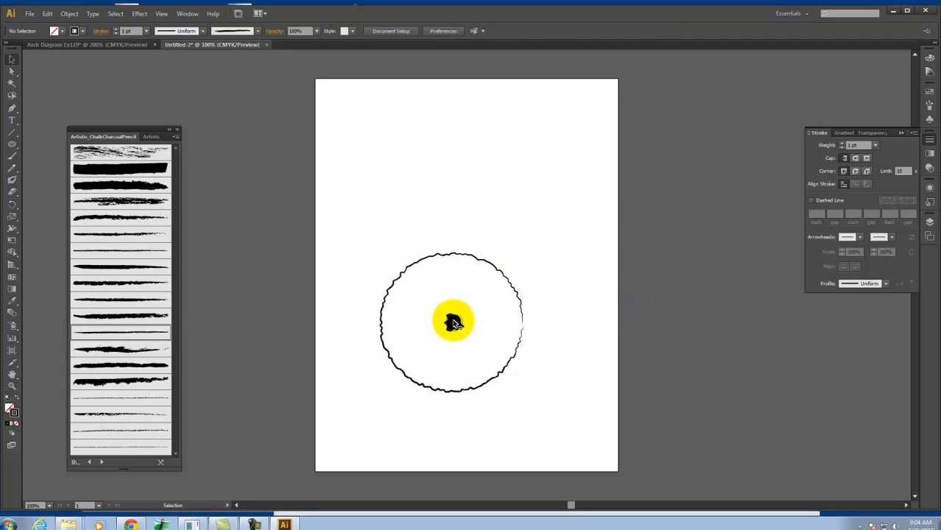
Change the fill of the roughened centre dot to dark grey (#353535)
left_click(454, 322)
double_click(11, 409)
left_click_drag(345, 295, 333, 292)
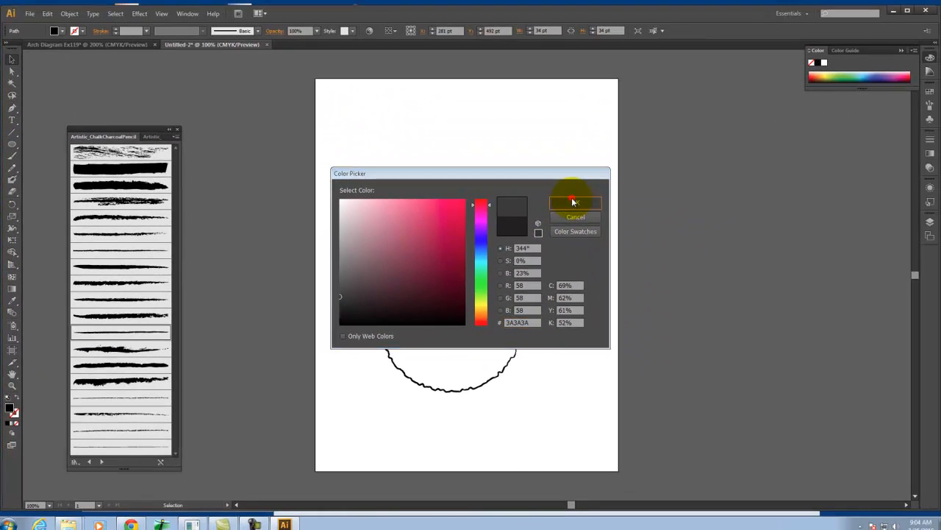
left_click(862, 115)
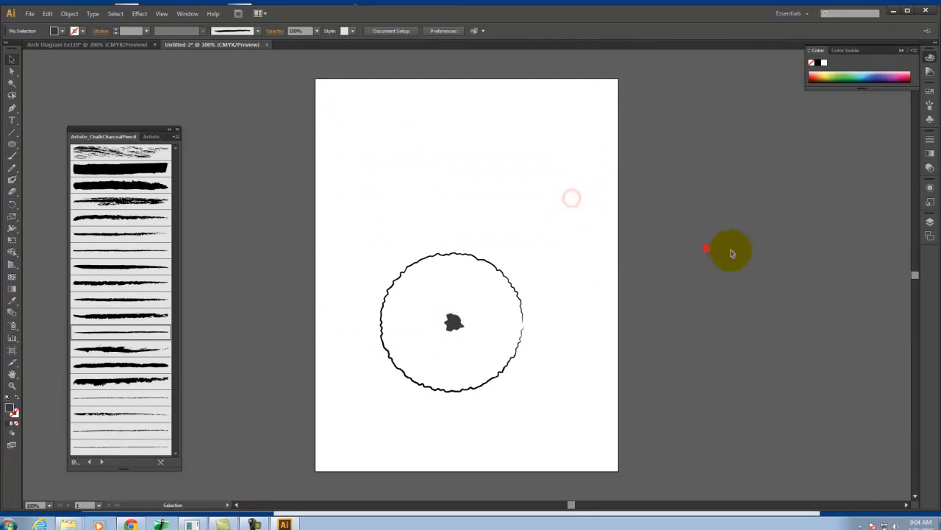
Duplicate the circle together with its centre dot and place the copy directly above the original
left_click_drag(551, 205, 368, 435)
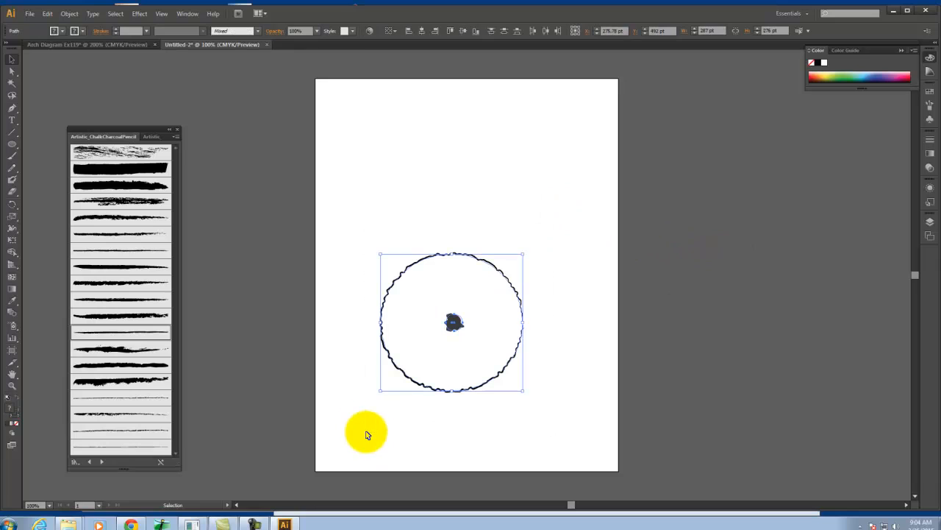
key("ctrl+c")
key("ctrl+v")
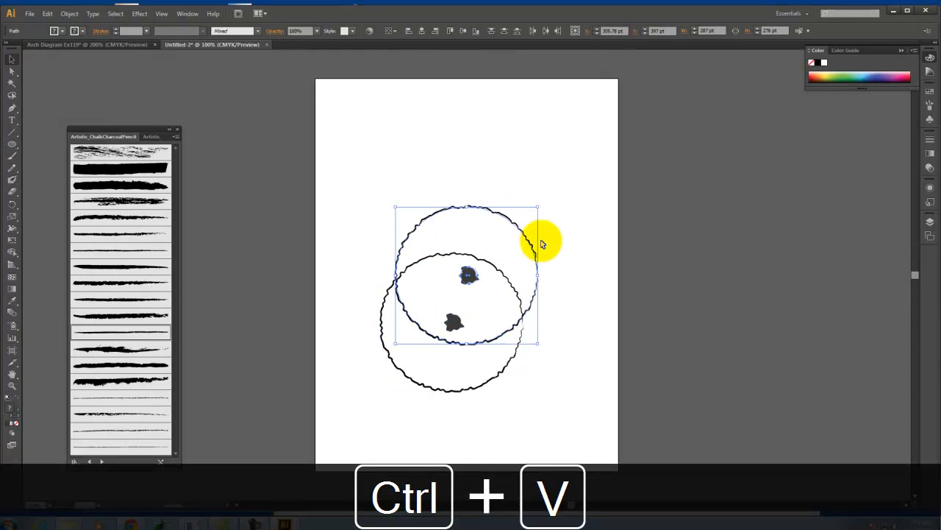
left_click_drag(528, 242, 512, 150)
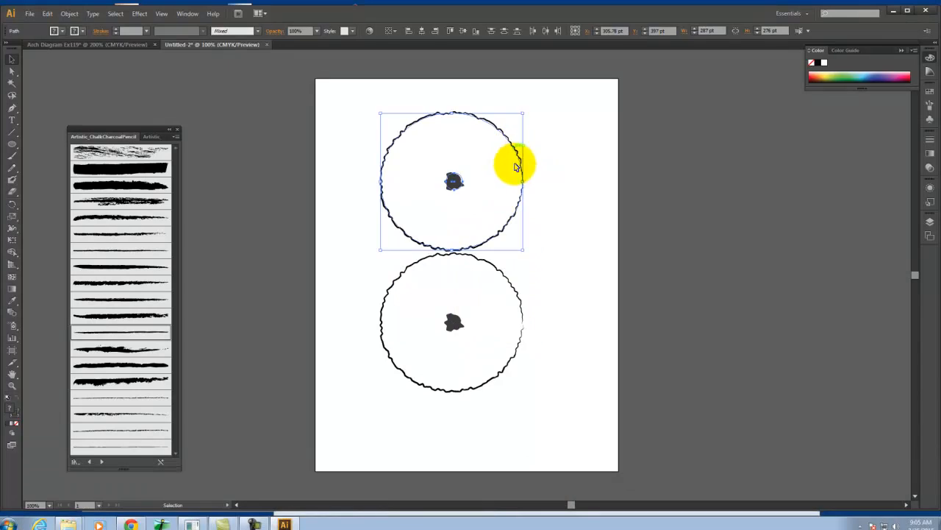
left_click(566, 392)
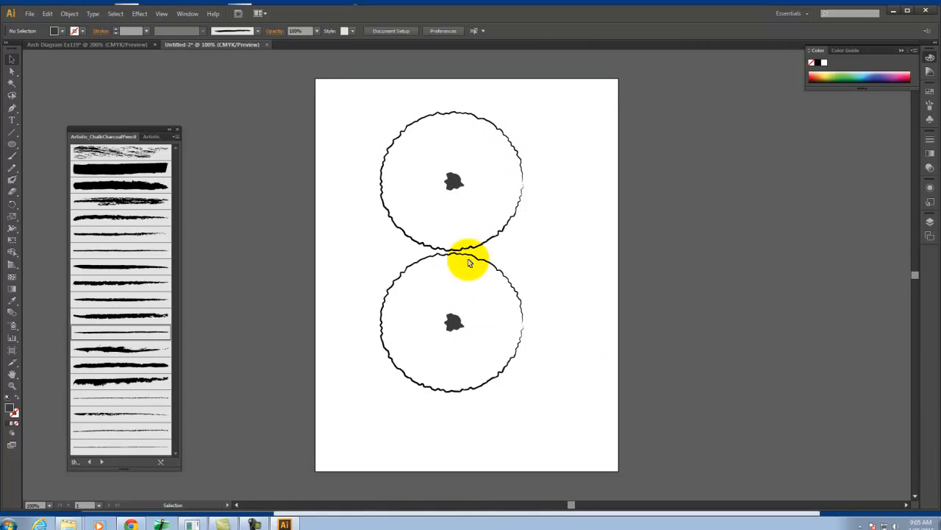
Group the upper circle with its dot and move the group down until it slightly overlaps the lower circle
left_click_drag(591, 185, 374, 196)
key("ctrl+g")
left_click_drag(456, 179, 453, 199)
left_click(555, 240)
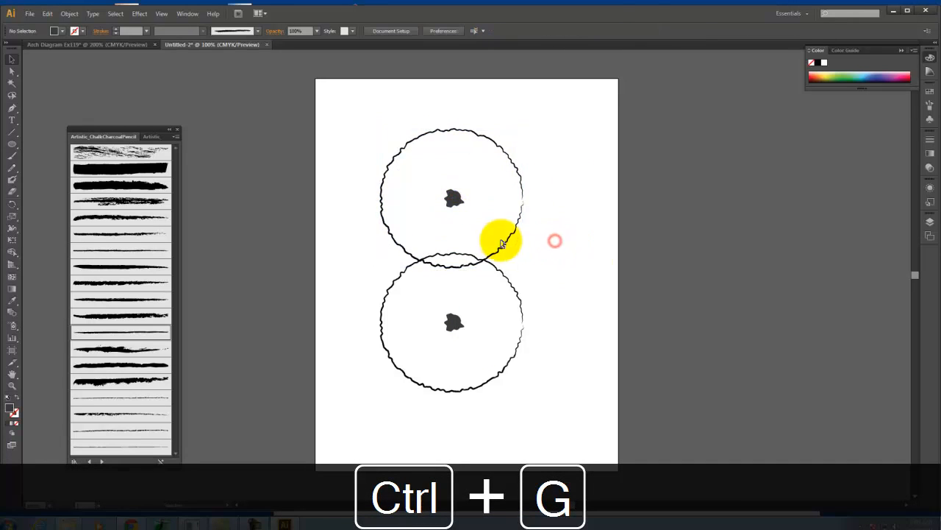
Rotate the upper circle group clockwise so its outline differs from the lower circle's, then deselect it
left_click(453, 197)
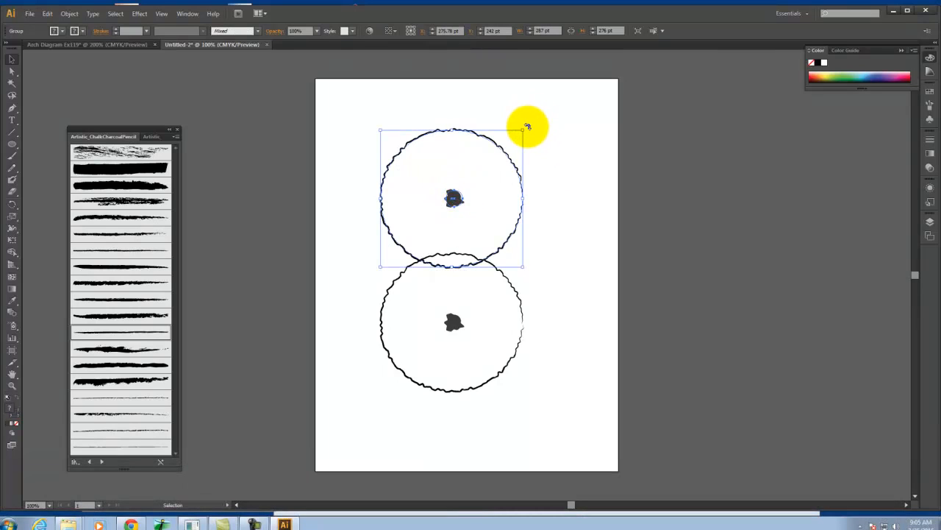
left_click_drag(523, 126, 550, 216)
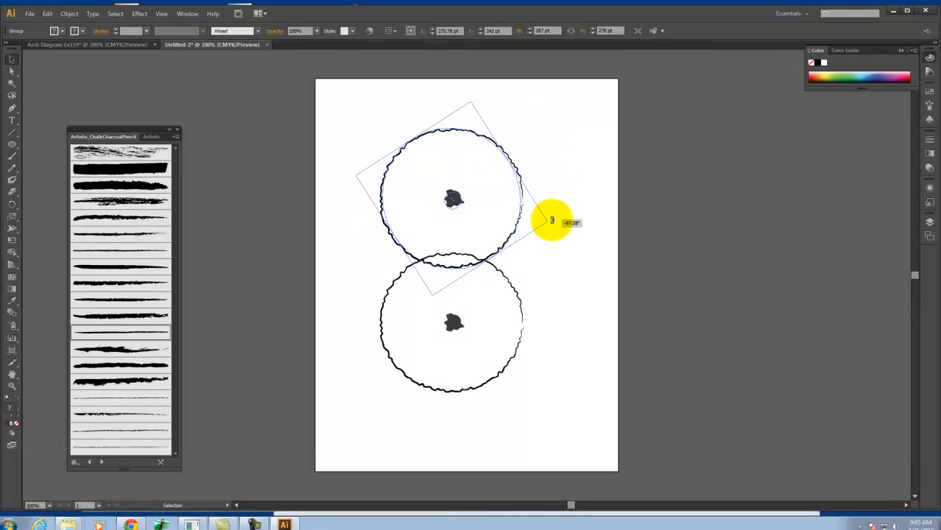
left_click(677, 203)
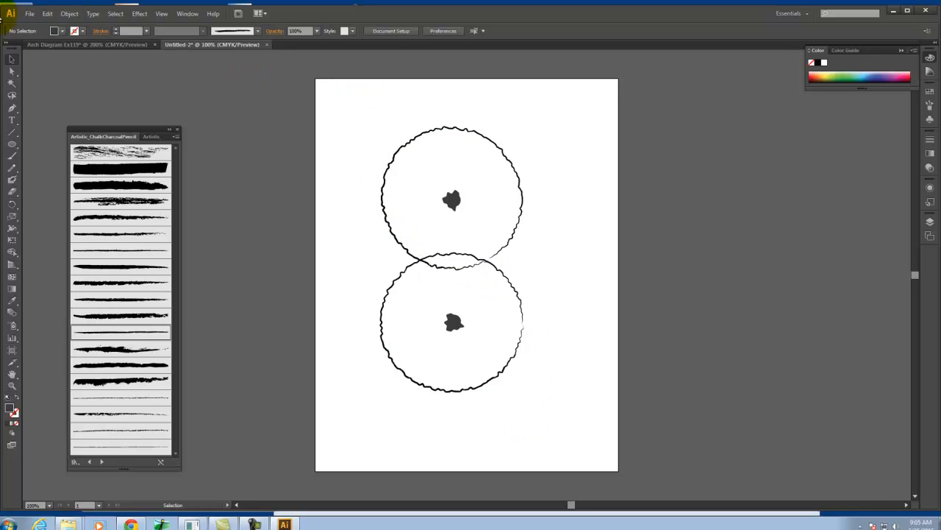
Draw a four-anchor S-shaped curve with the Pen tool from the page's lower right, between the two circles, to its upper left
left_click(563, 442)
left_click_drag(545, 315, 502, 284)
left_click_drag(410, 259, 381, 232)
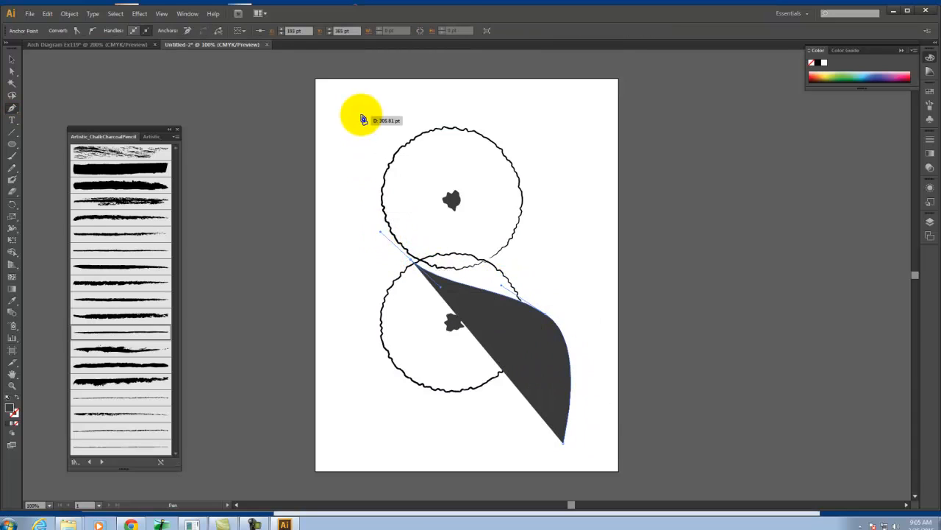
left_click_drag(360, 130, 362, 108)
Give the S-shaped curve no fill and a black (#000000) stroke
left_click(18, 398)
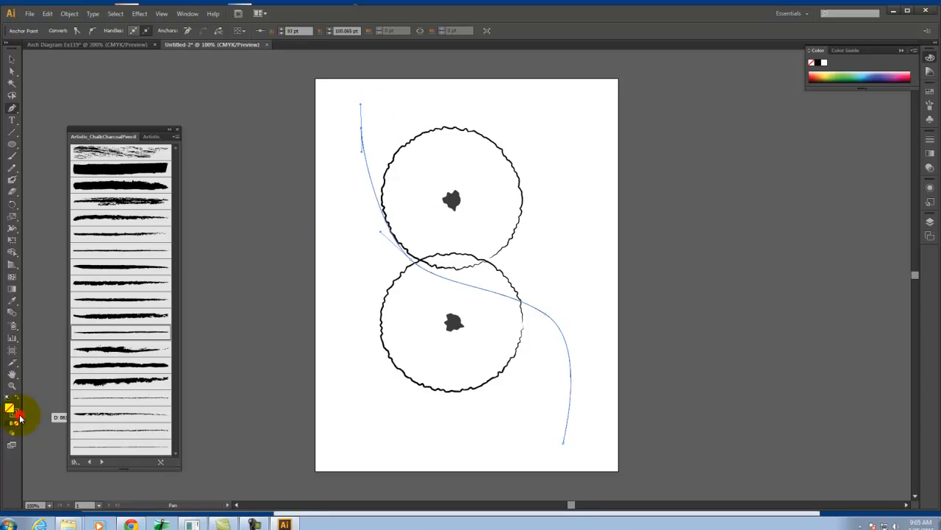
double_click(16, 413)
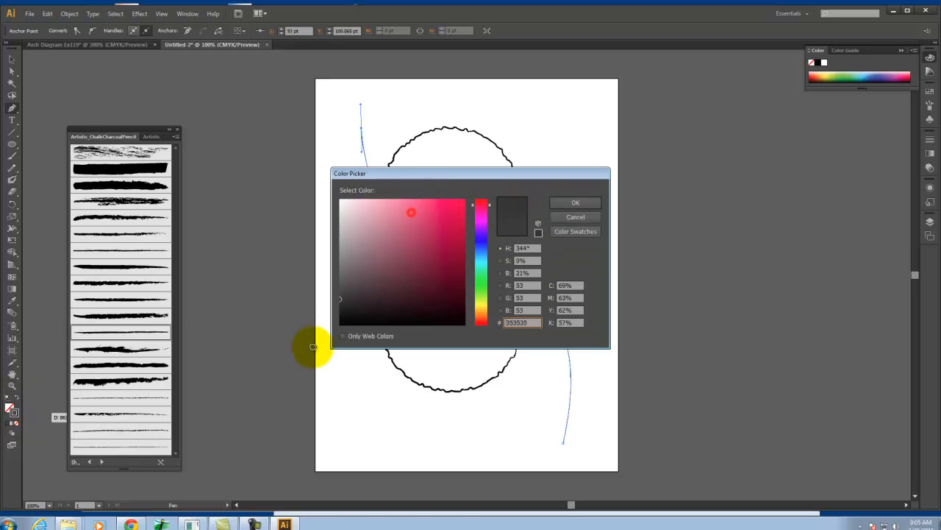
left_click(358, 308)
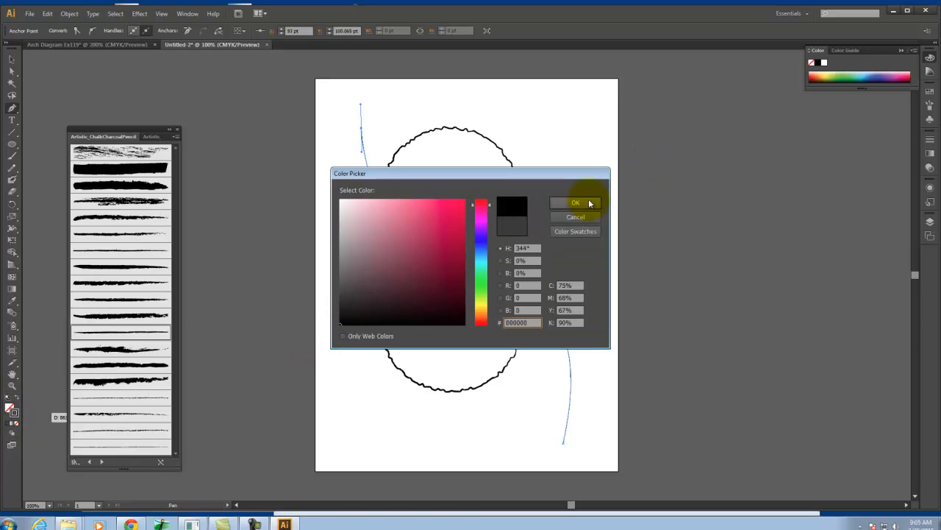
left_click(576, 202)
Set the S-shaped curve's stroke weight to 10 pt
left_click(932, 144)
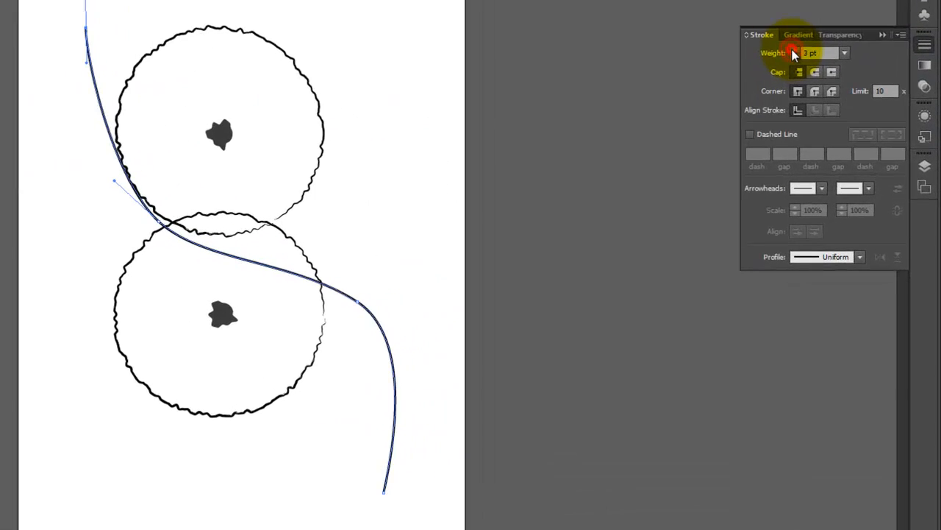
left_click(793, 51)
left_click(793, 52)
left_click(793, 51)
left_click(793, 51)
left_click(793, 52)
left_click(793, 51)
left_click(793, 51)
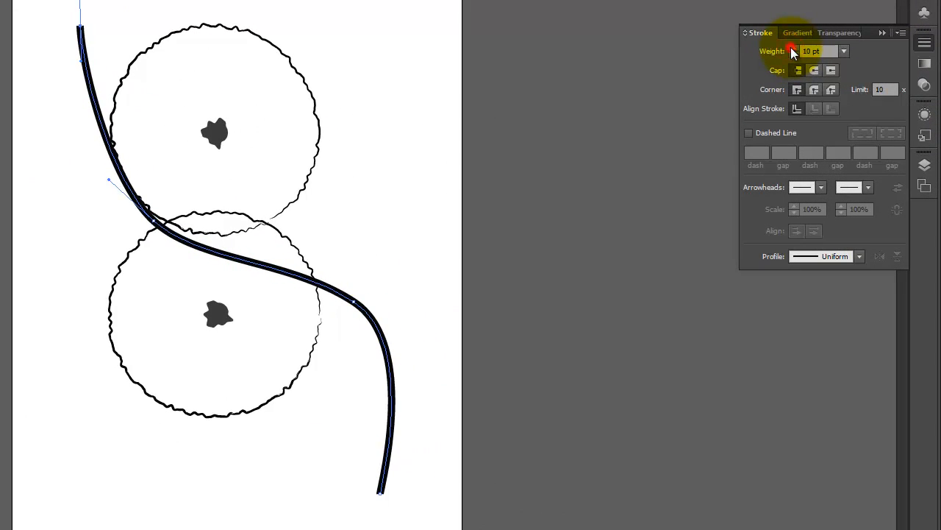
Add an open, V-shaped arrowhead to the curve's upper-left end and deselect the curve
left_click(869, 187)
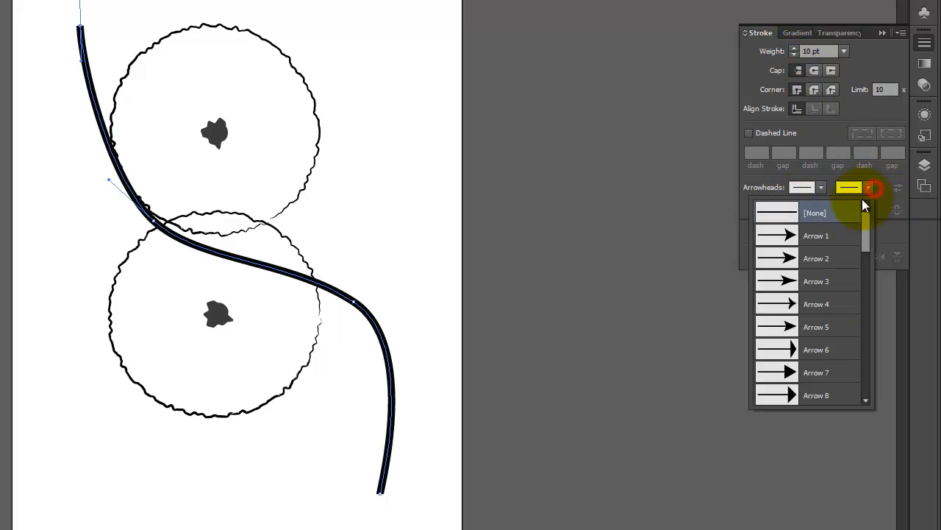
left_click_drag(865, 238, 865, 262)
left_click(843, 342)
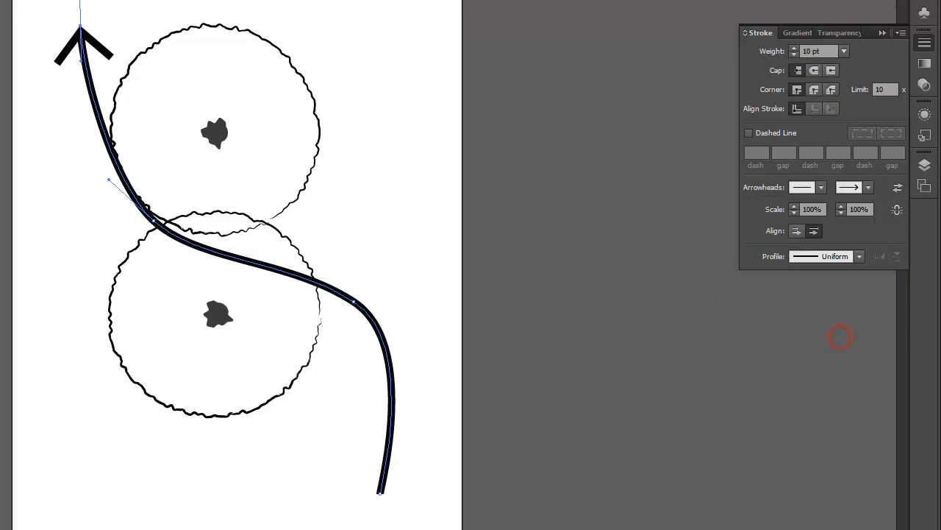
key("ctrl+shift+a")
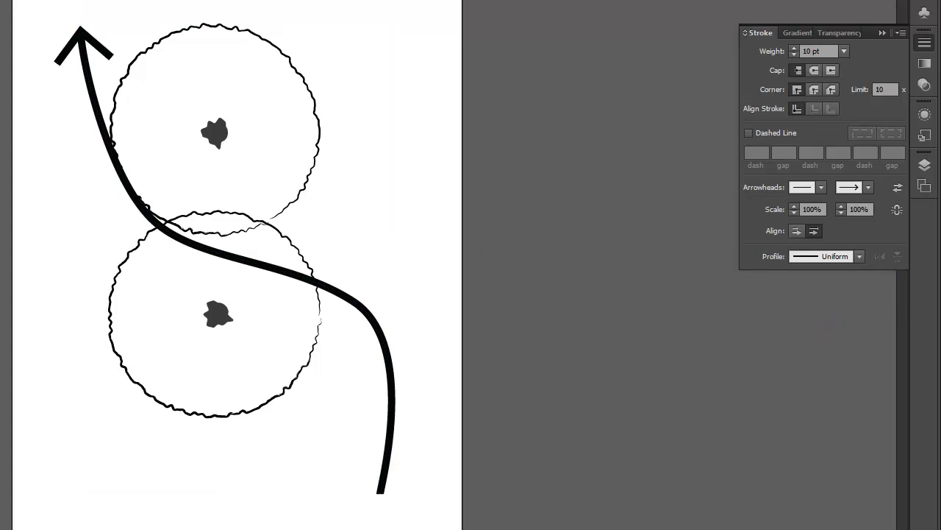
Select the thick S-shaped curve and remove the arrowhead from its upper-left end
left_click(206, 63)
left_click(305, 278)
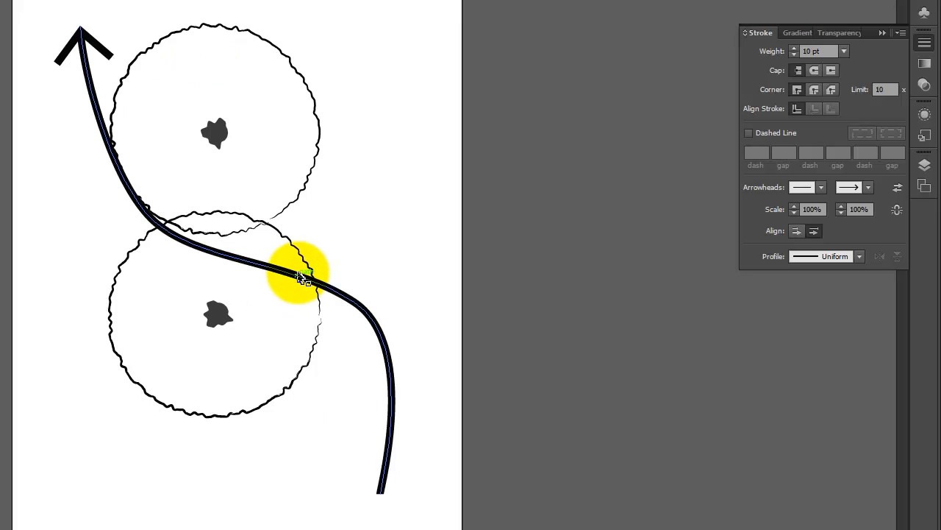
key("ctrl+shift+a")
left_click(206, 203)
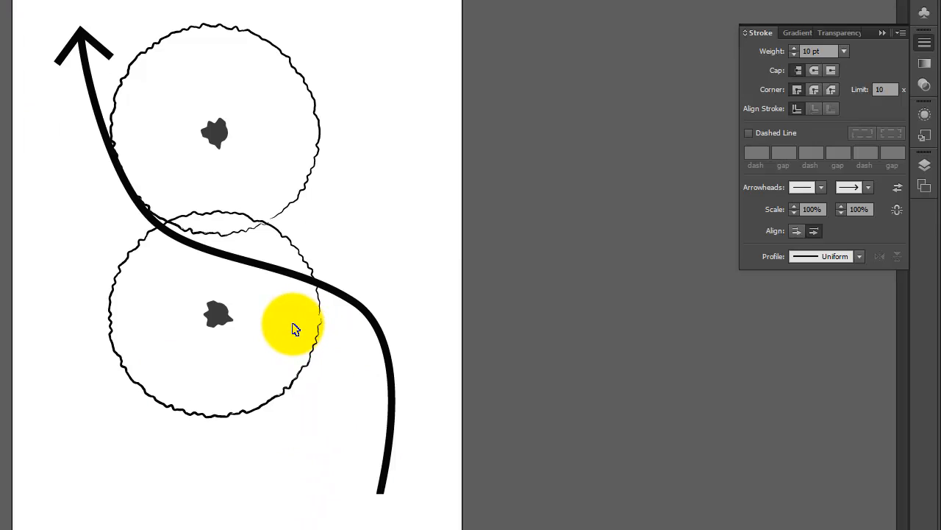
left_click(353, 306)
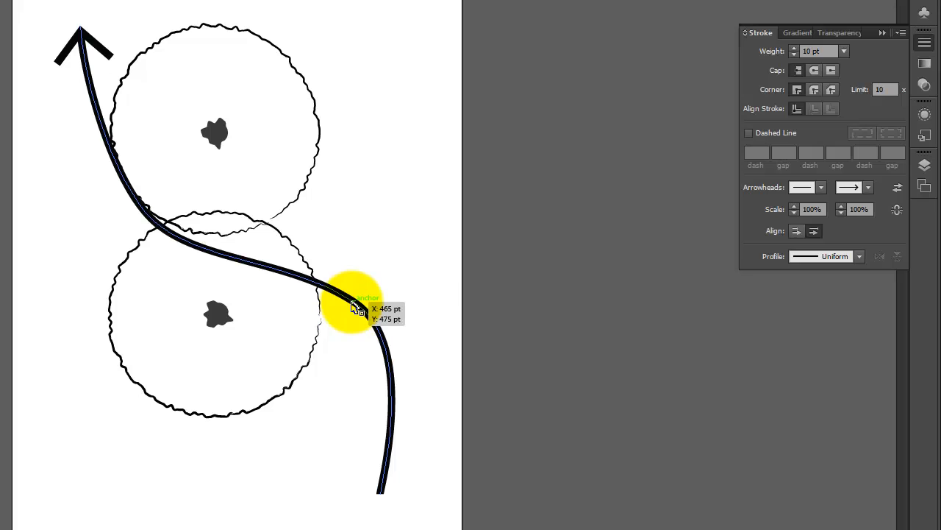
left_click(354, 308)
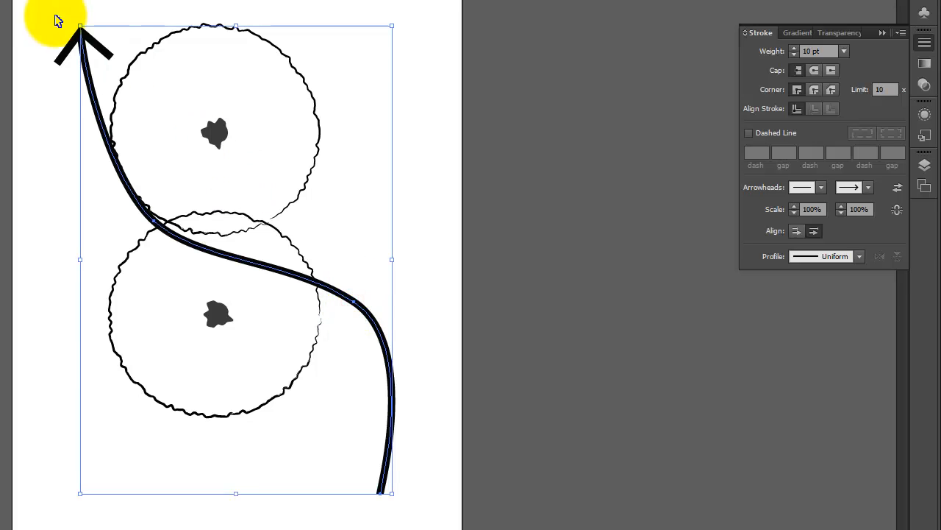
left_click(868, 188)
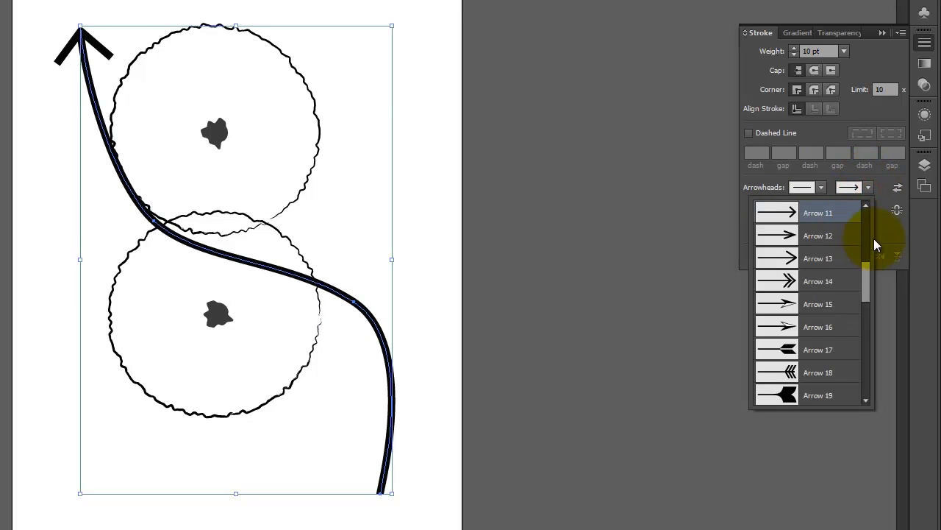
left_click_drag(866, 277, 866, 216)
left_click(807, 214)
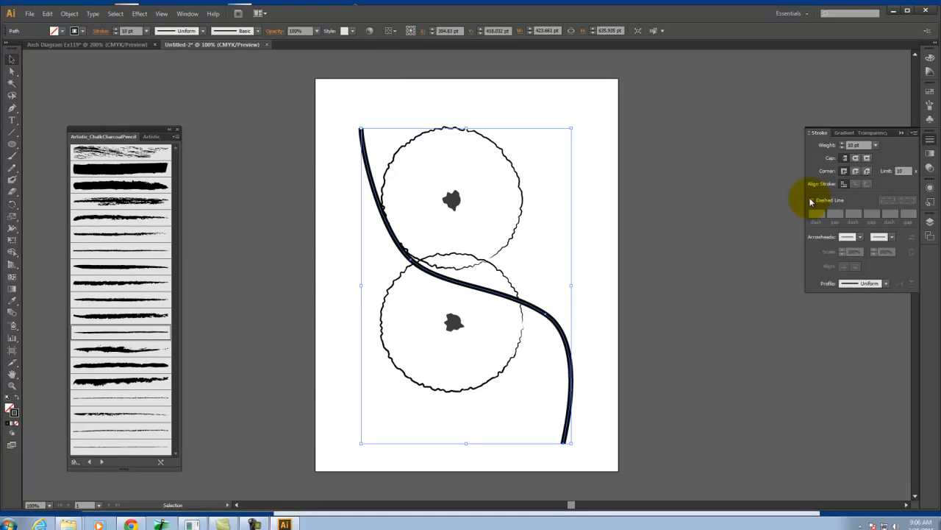
Make the S-shaped curve a dashed line with a 12 pt dash and a 12 pt gap, and deselect it
left_click(812, 200)
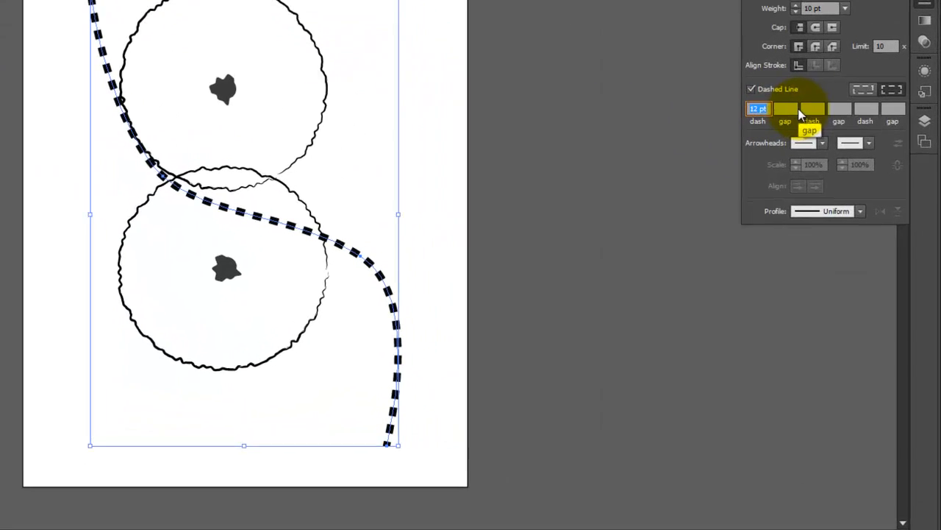
left_click(835, 213)
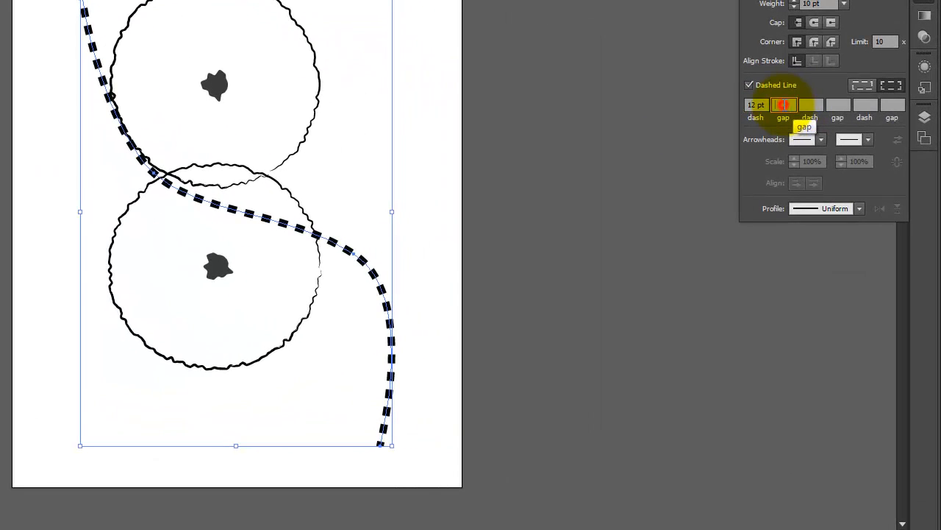
type("12")
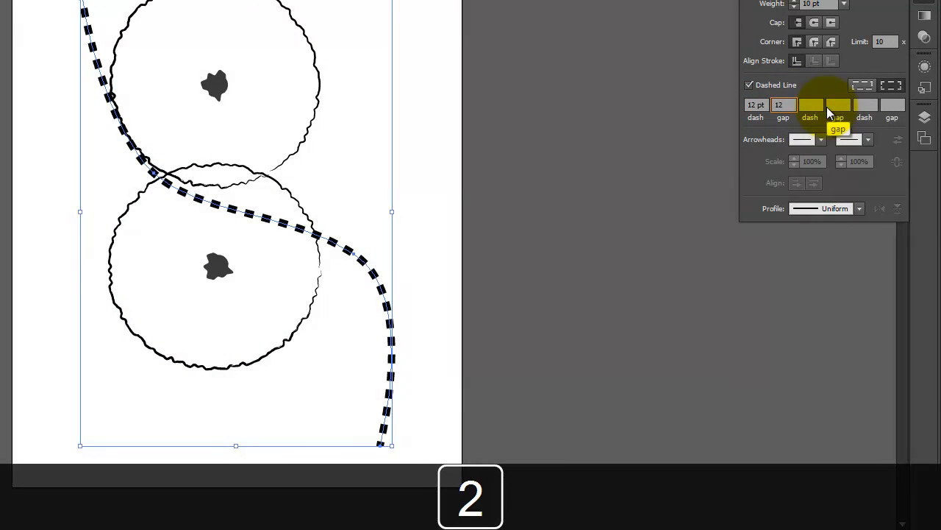
key("Tab")
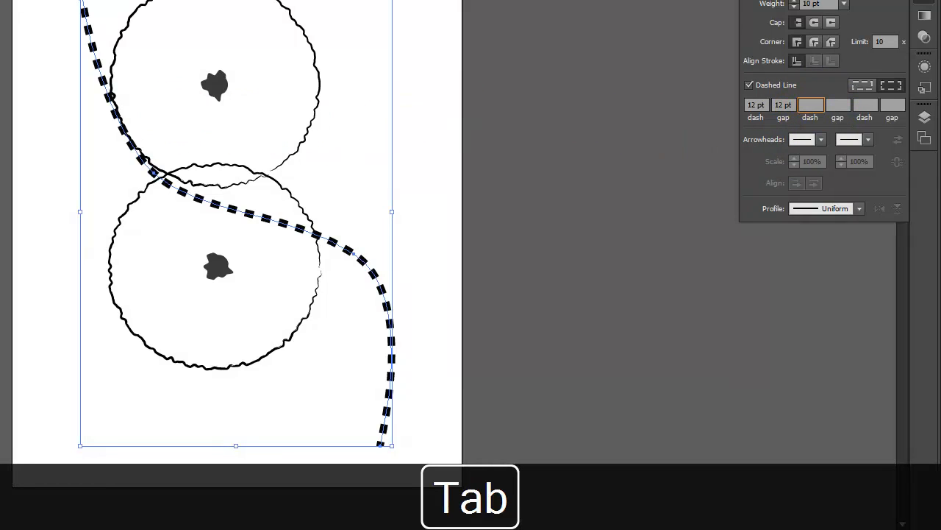
left_click(3, 66)
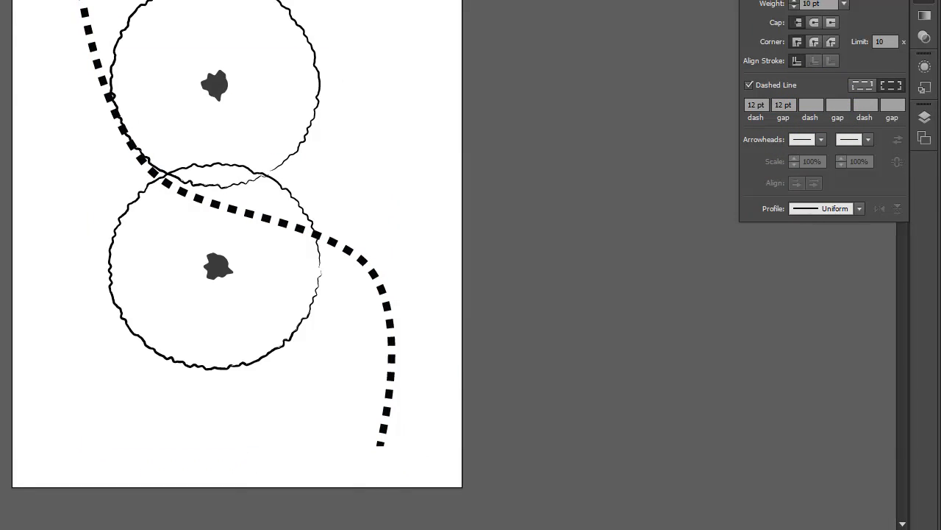
Set both the dash and the gap of the S-shaped curve to 6 pt
left_click(93, 52)
left_click(755, 105)
type("6")
key("Tab")
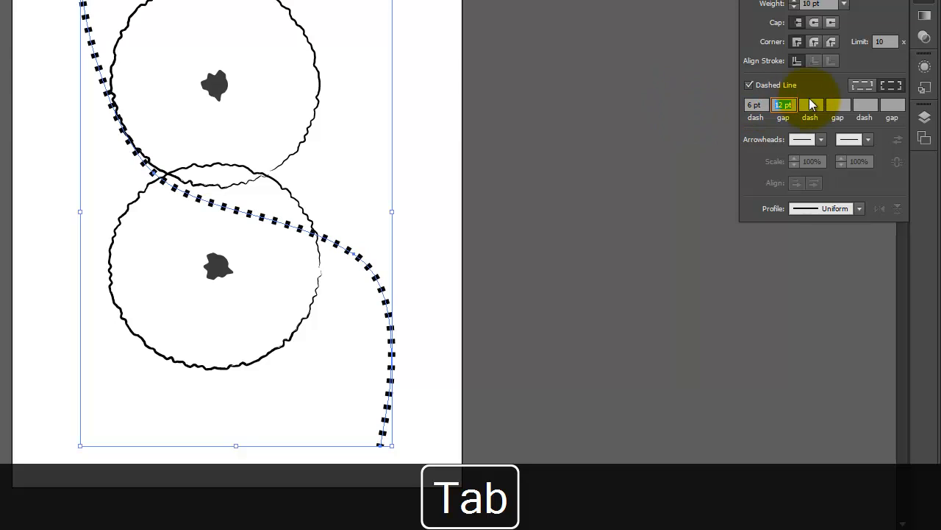
type("6")
key("Tab")
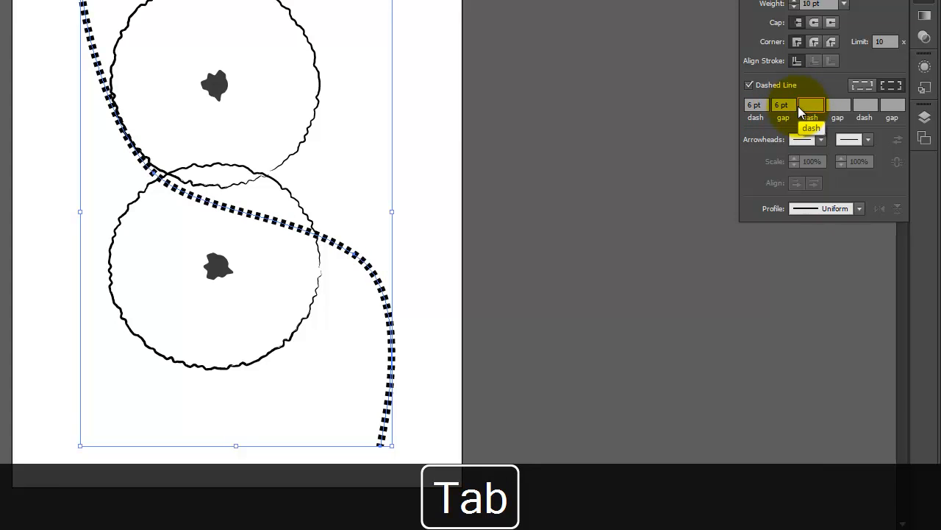
Set the S-shaped curve's gap to 24 pt and its dash to 12 pt, and deselect the curve
left_click(793, 104)
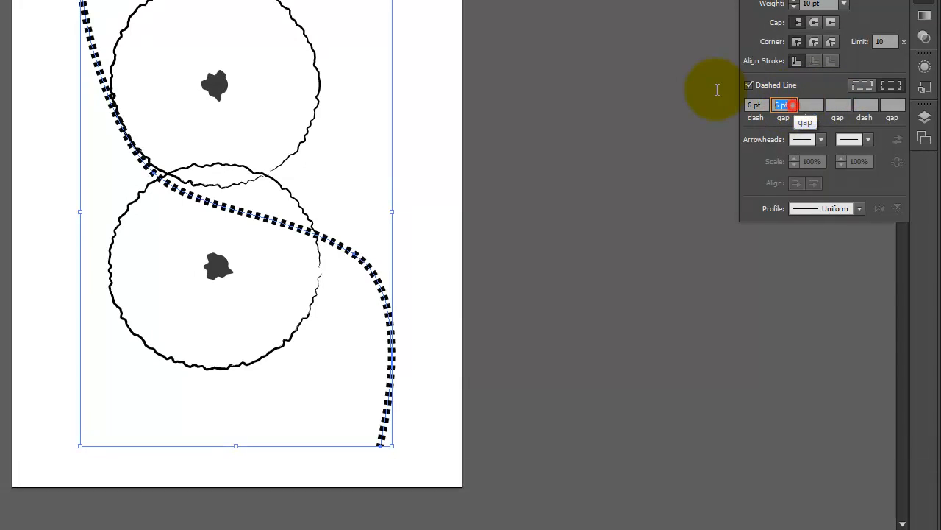
key("Tab")
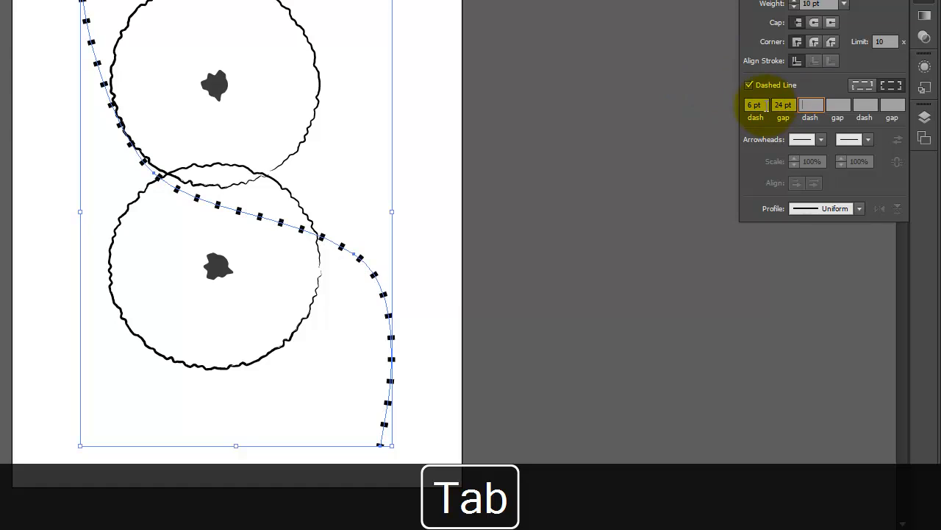
left_click(764, 106)
type("12")
key("Tab")
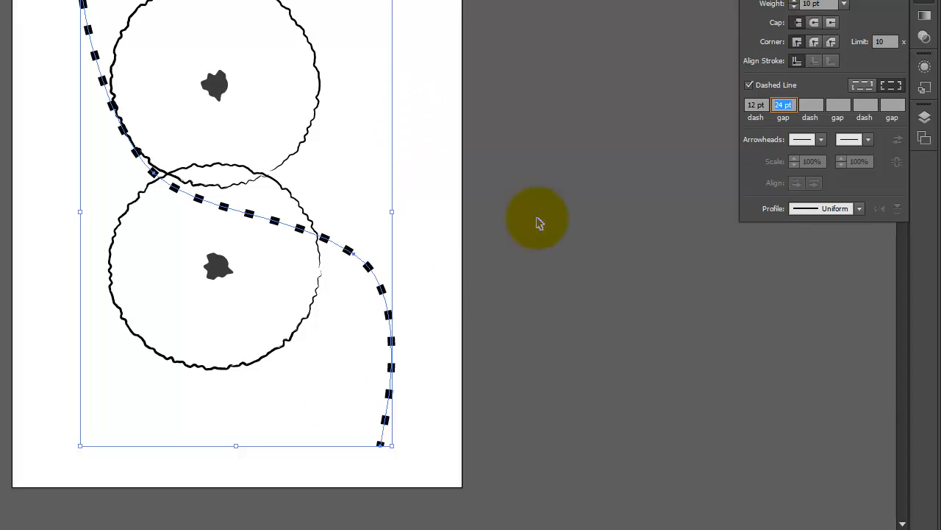
left_click(466, 156)
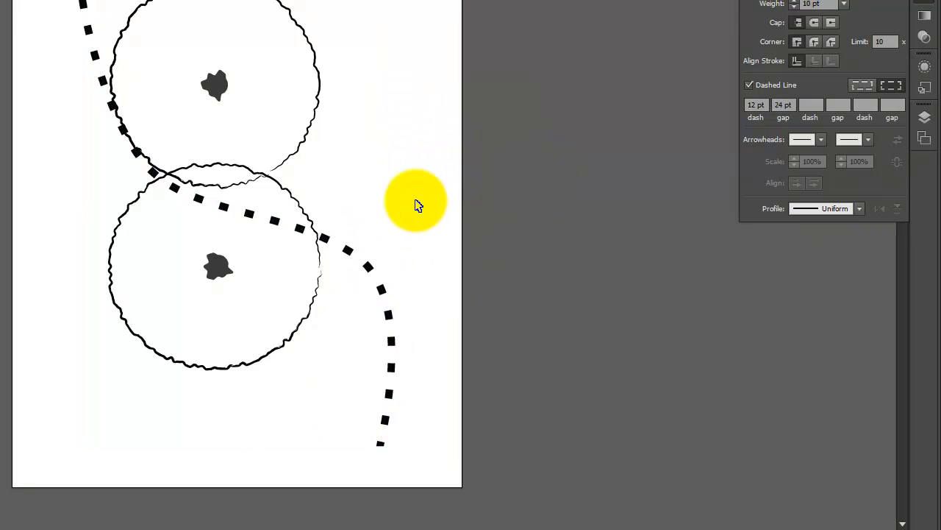
Draw a horizontal line about 10 pt long with the Pen tool in the blank area beside the circles, with a 1 pt stroke
key("ctrl+equal")
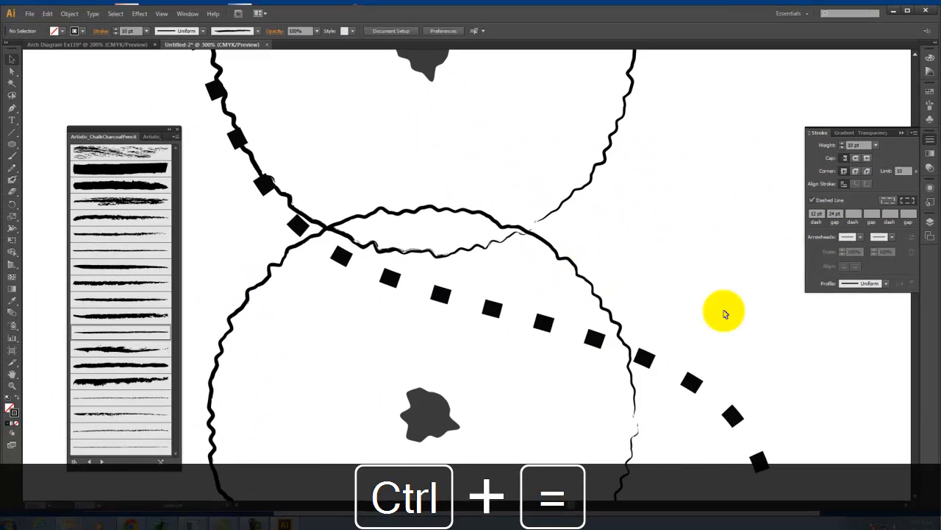
key("space")
left_click_drag(661, 132, 329, 246)
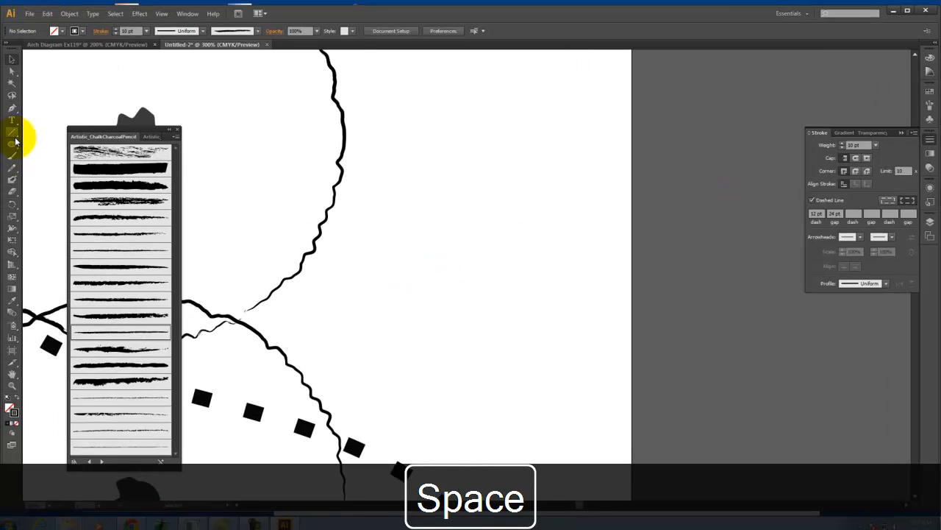
left_click(12, 108)
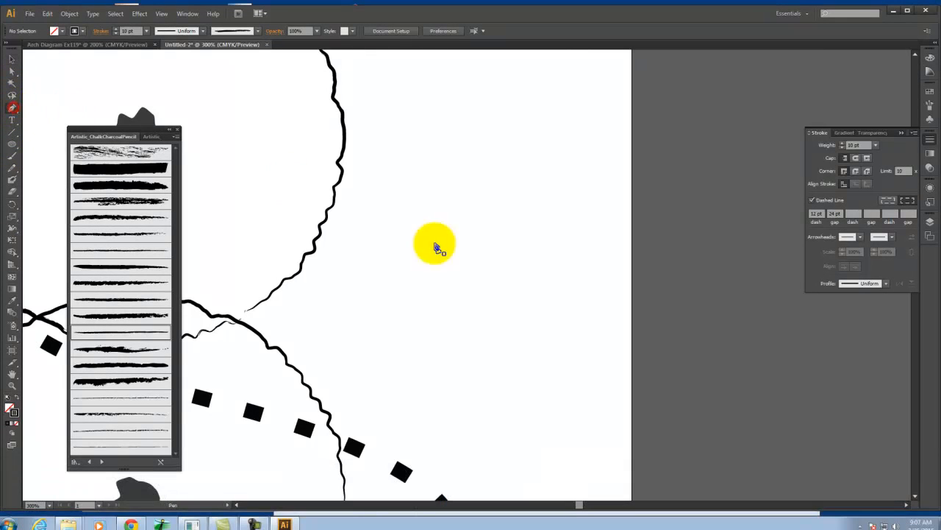
left_click_drag(470, 275, 485, 274)
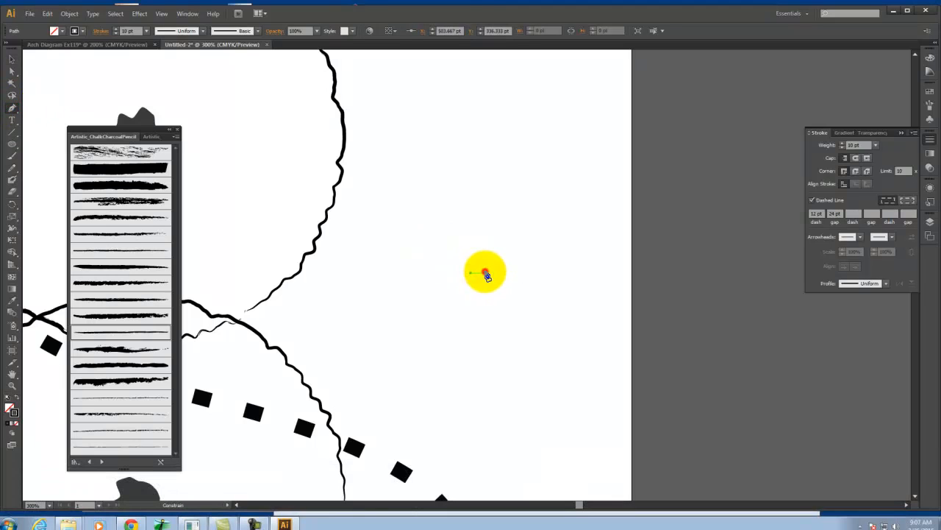
left_click(485, 272, "shift")
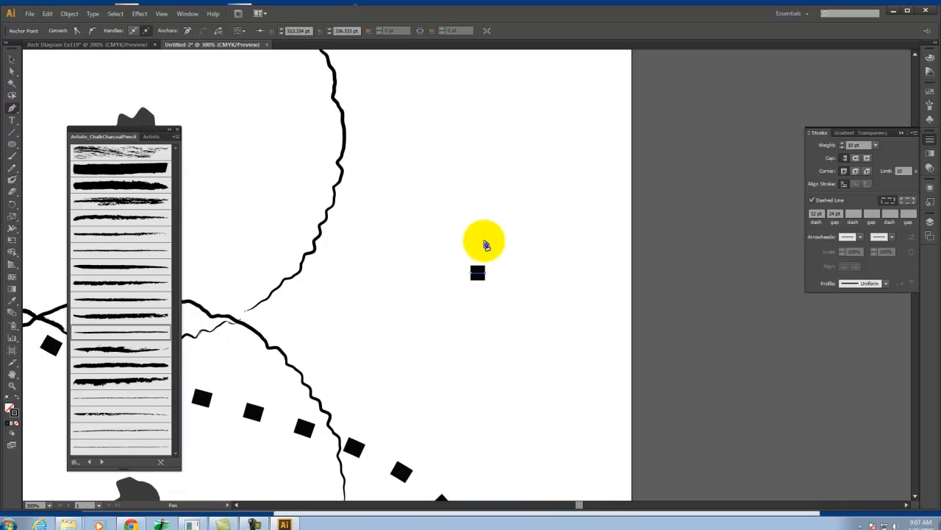
type("1")
key("Tab")
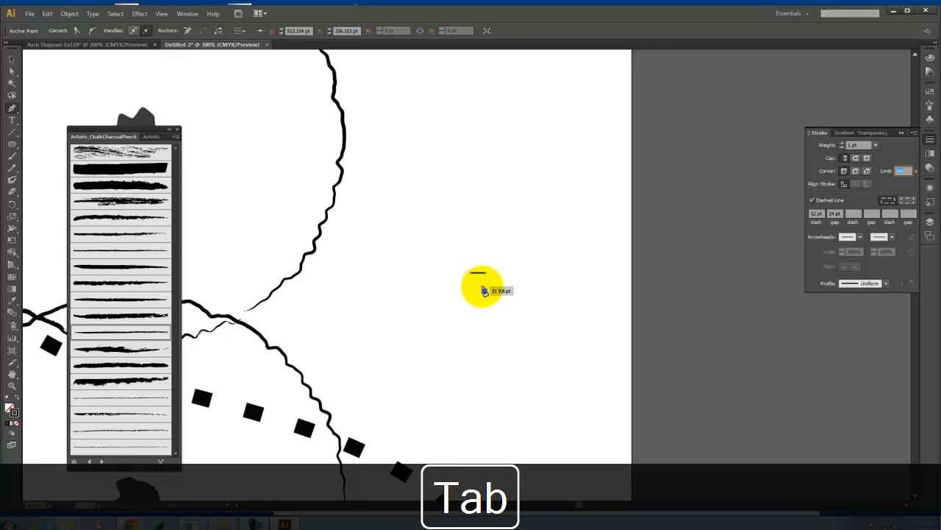
Close the short line into a rounded shoe heel below it, swap to a black fill with no stroke, and deselect it
left_click_drag(479, 287, 467, 289)
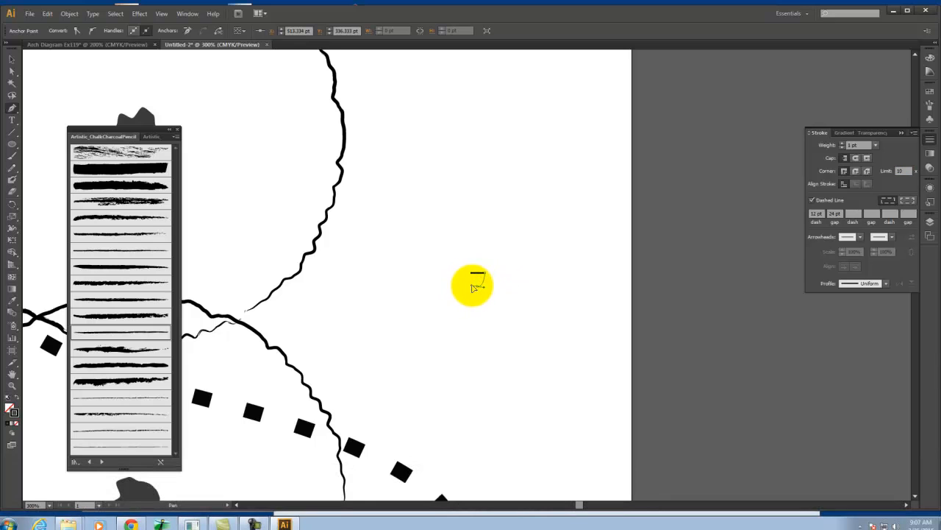
left_click_drag(472, 287, 475, 273)
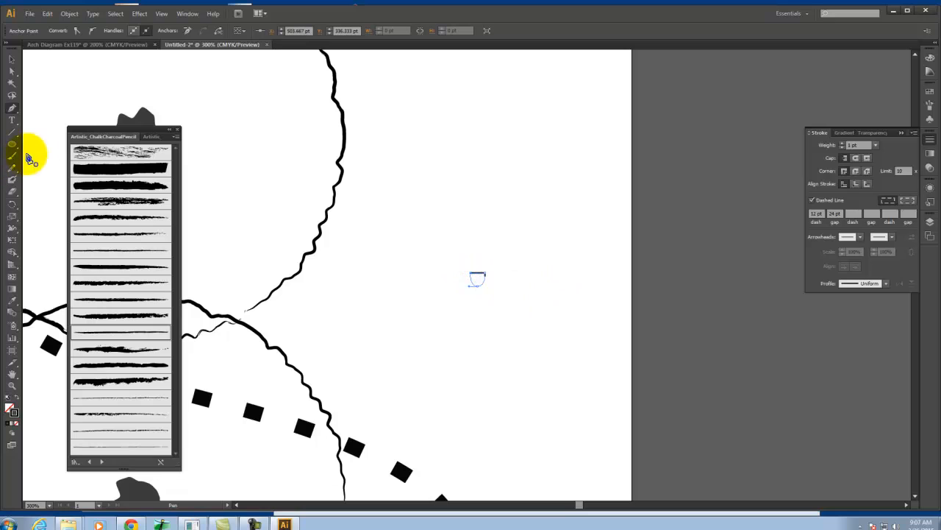
left_click(16, 398)
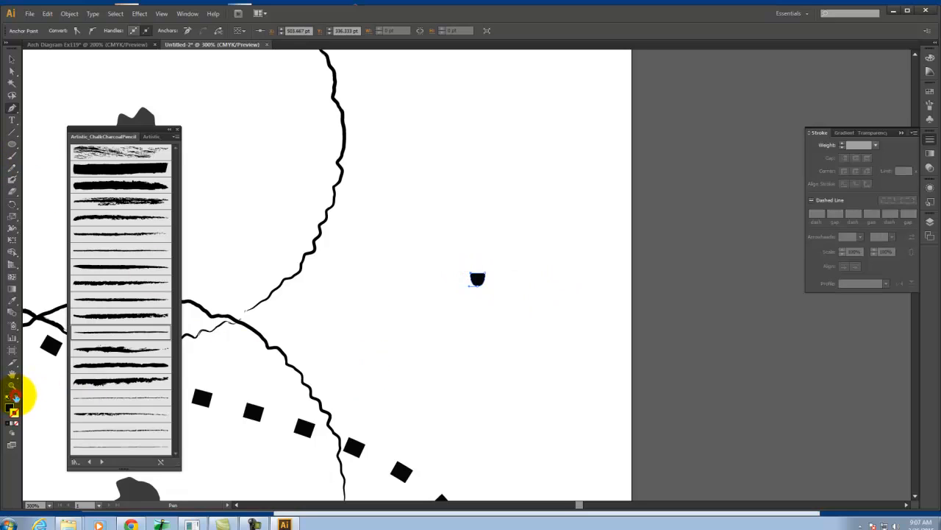
key("ctrl+a")
left_click(12, 59)
left_click(542, 183)
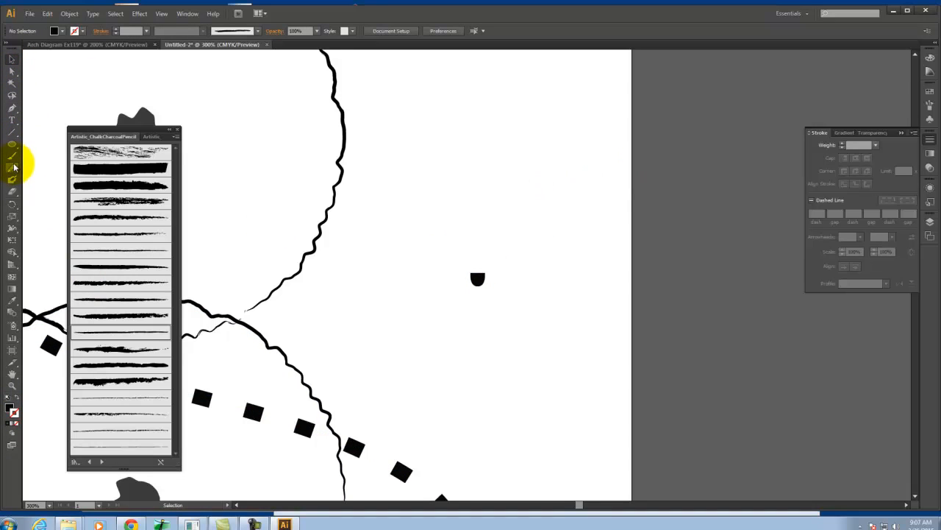
Draw a closed, rounded shoe sole about 32 pt tall with the Pen tool just above the heel, and deselect it
left_click(11, 109)
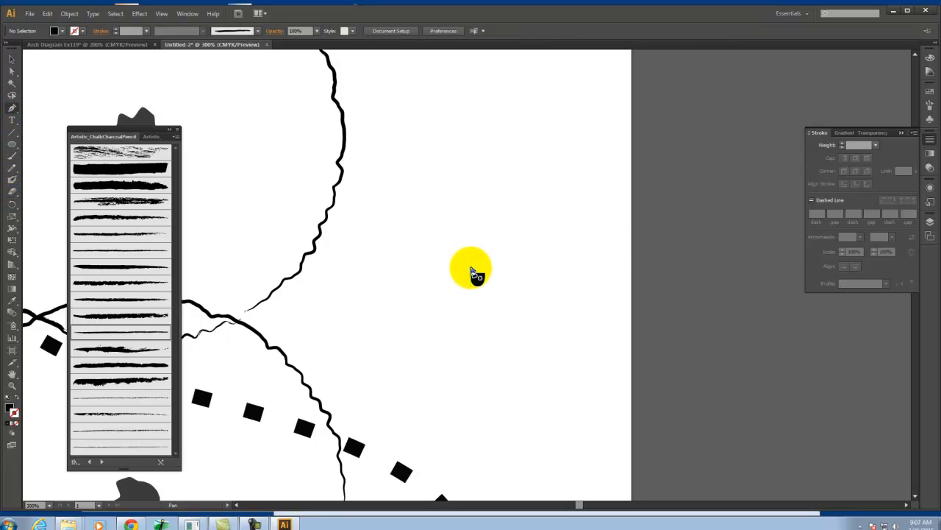
left_click_drag(470, 268, 489, 273)
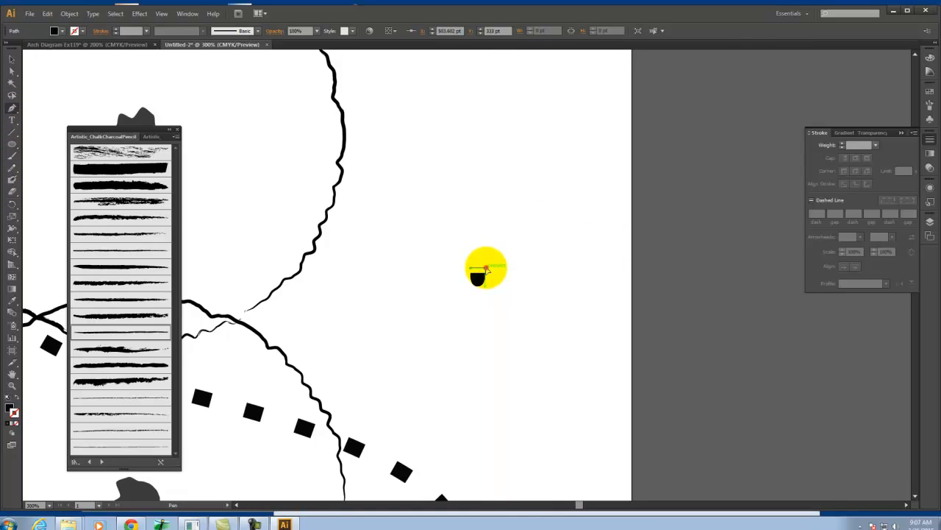
left_click(486, 267)
left_click(489, 240)
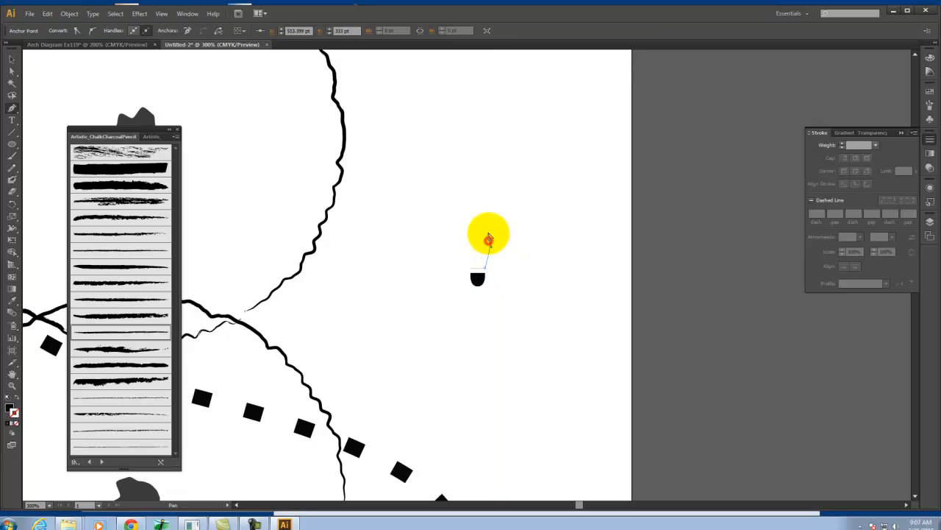
left_click_drag(490, 245, 468, 220)
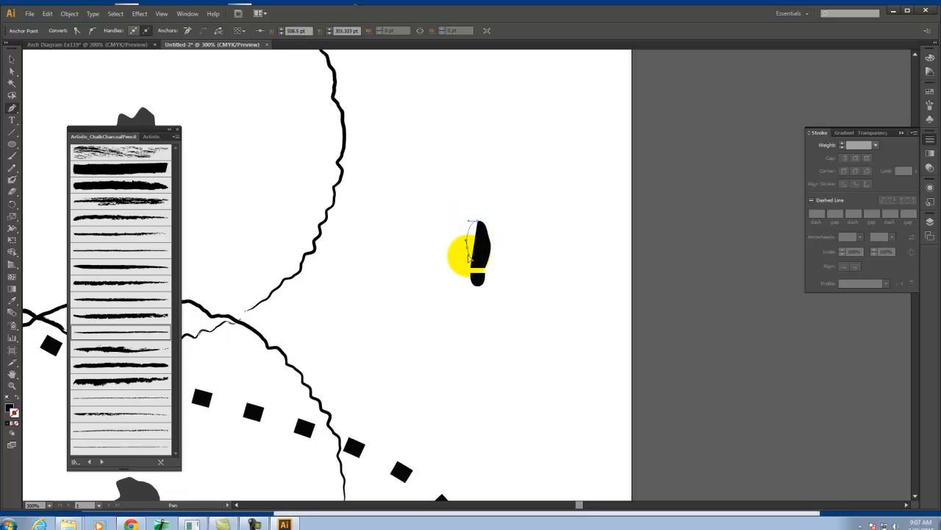
left_click(474, 272)
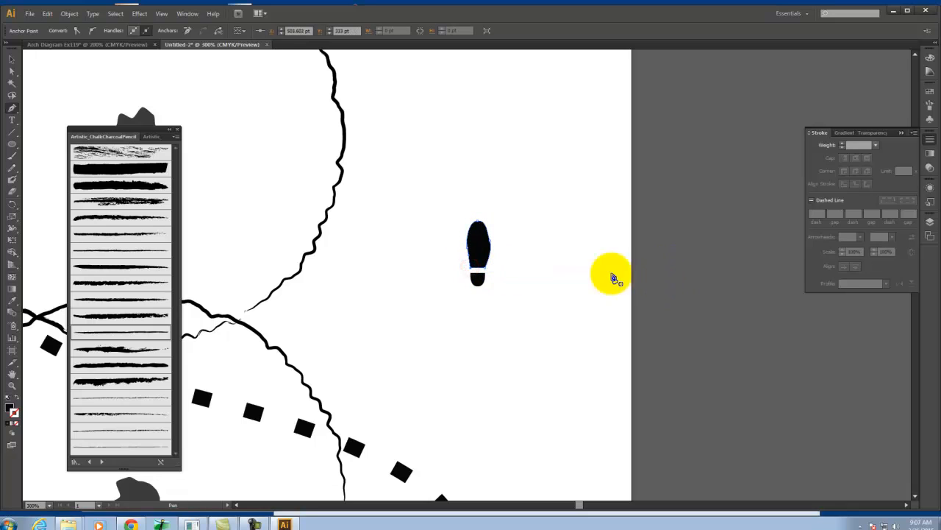
left_click(13, 63)
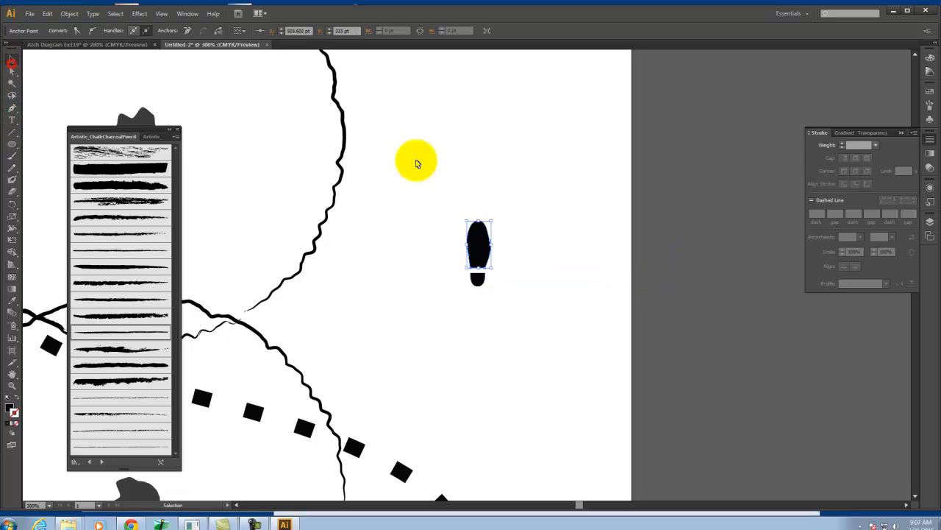
left_click(586, 228)
Reshape the right edge of the shoe sole at its side anchor point with the Direct Selection tool
left_click(494, 248)
left_click(12, 72)
left_click(572, 234)
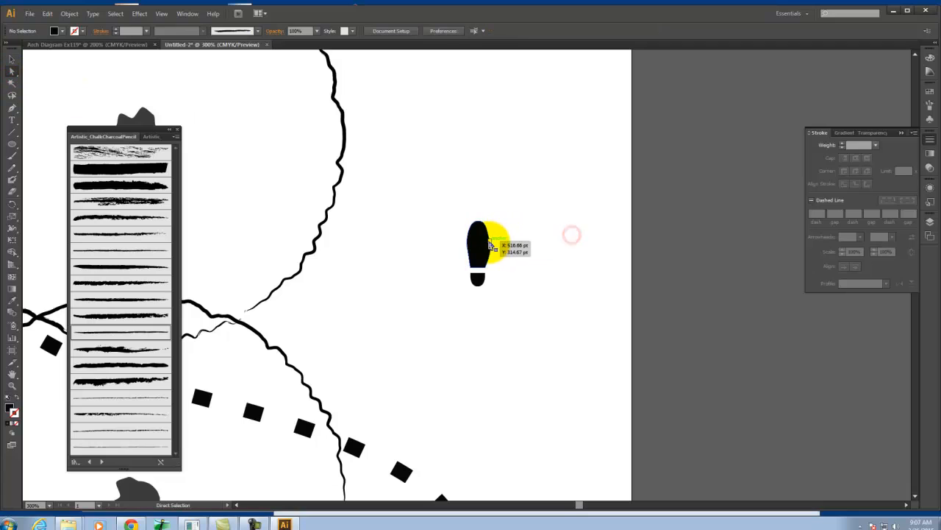
left_click(490, 240)
left_click_drag(490, 239, 492, 245)
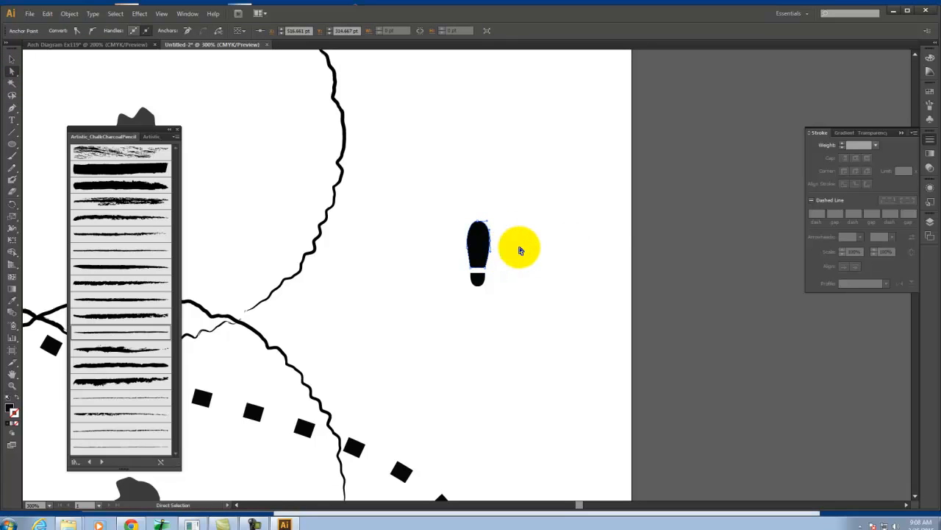
Nudge the shoe sole slightly upward to leave a clear gap above the heel, and deselect it
left_click(532, 238)
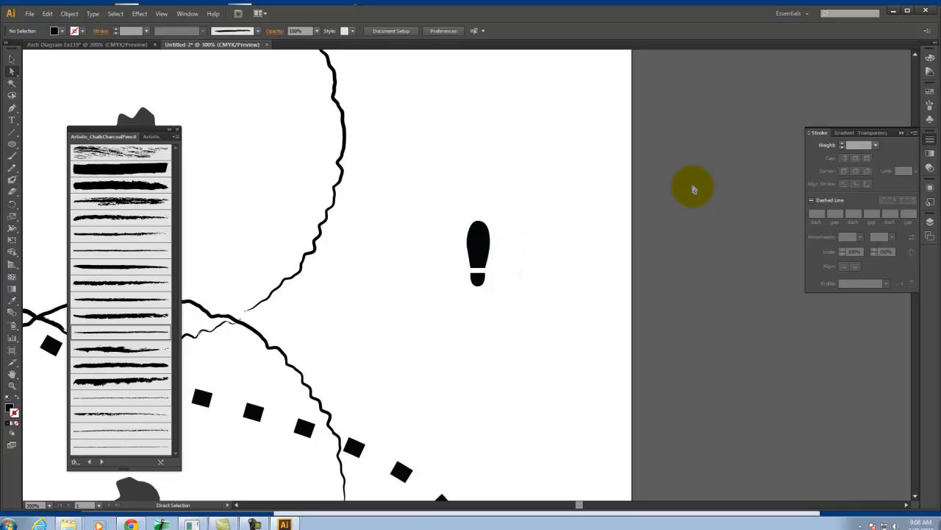
left_click(478, 240)
key("Down")
key("Up")
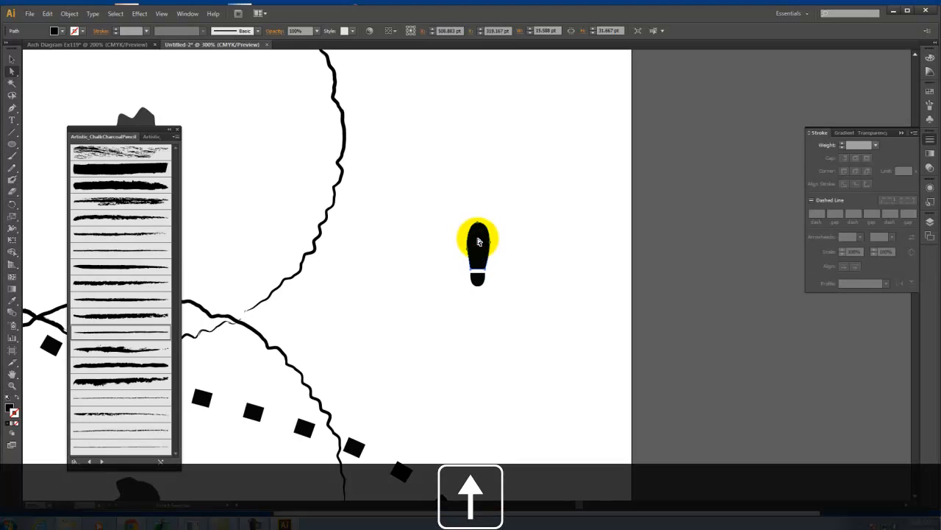
left_click(558, 205)
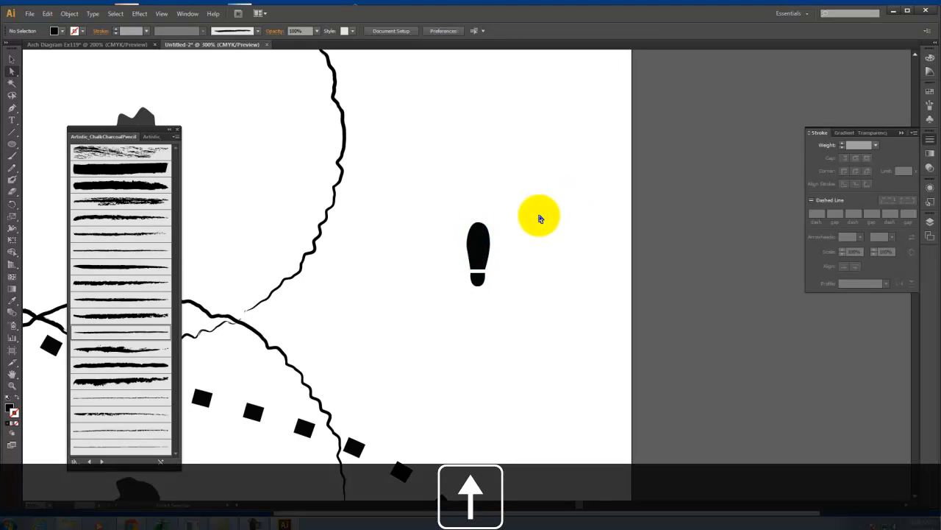
left_click(478, 249)
key("Up")
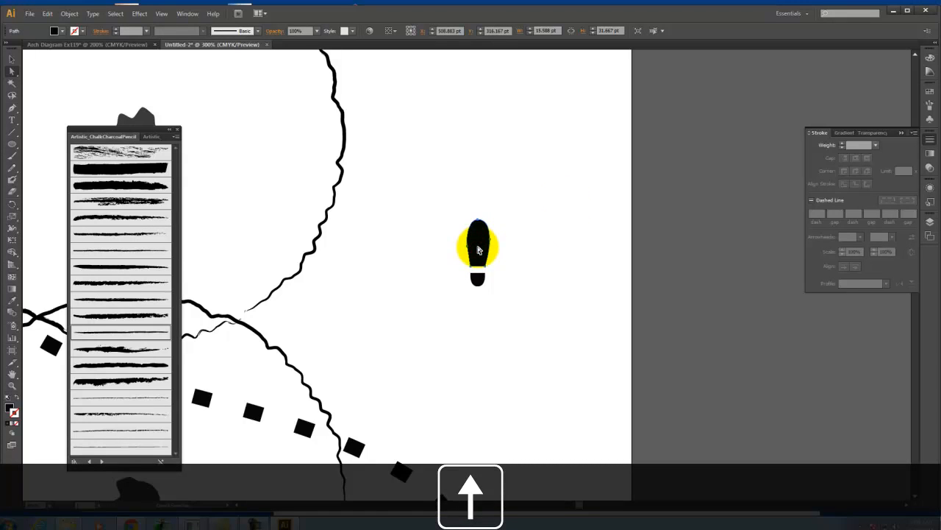
left_click(504, 222)
Group the sole and heel, and place a copy of the footprint above and to the right of the original
left_click_drag(431, 172, 534, 393)
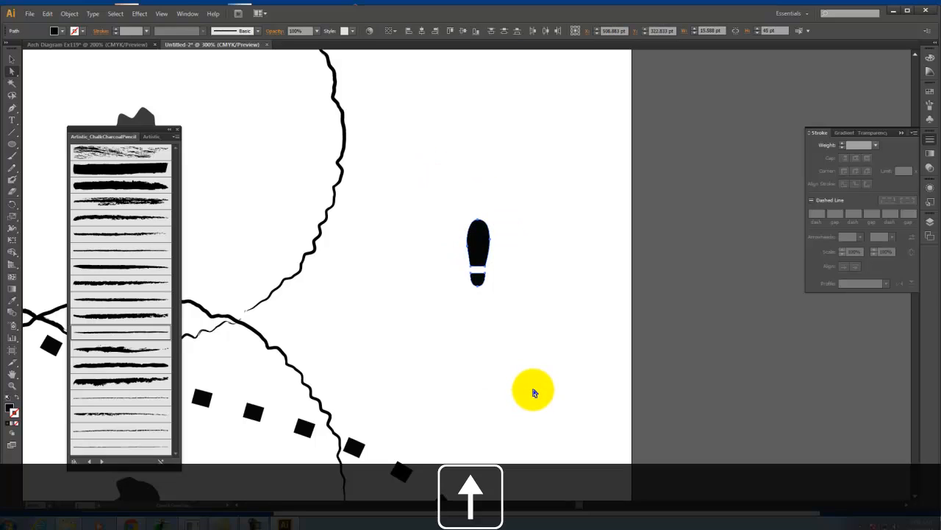
key("ctrl+g")
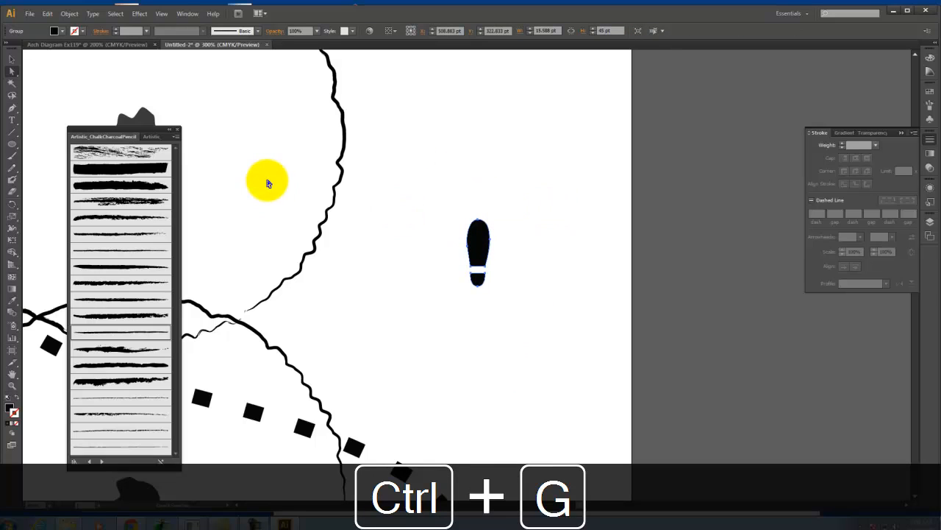
key("ctrl+c")
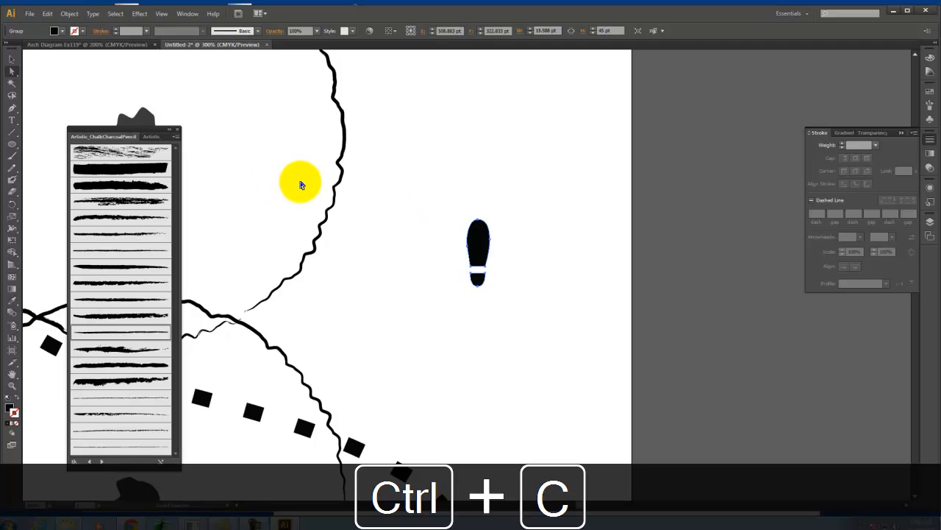
key("ctrl+v")
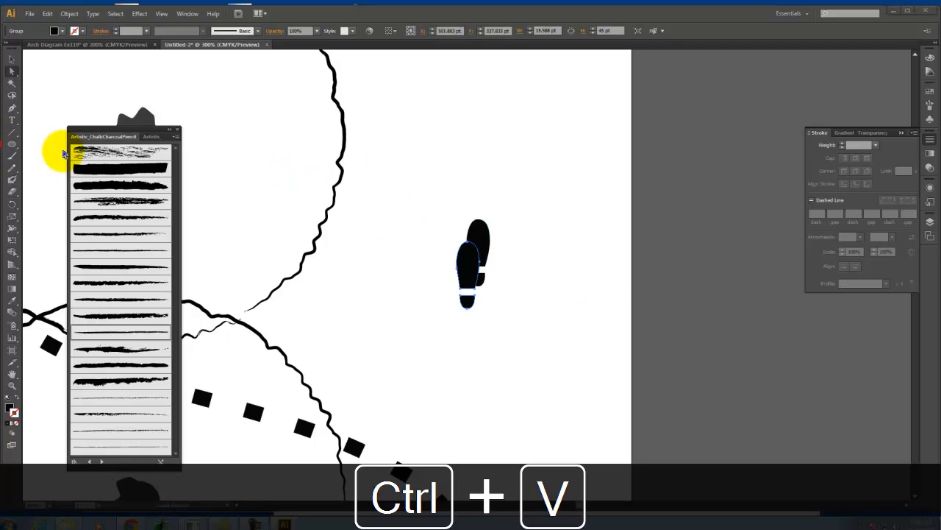
left_click(10, 59)
left_click_drag(467, 257, 519, 146)
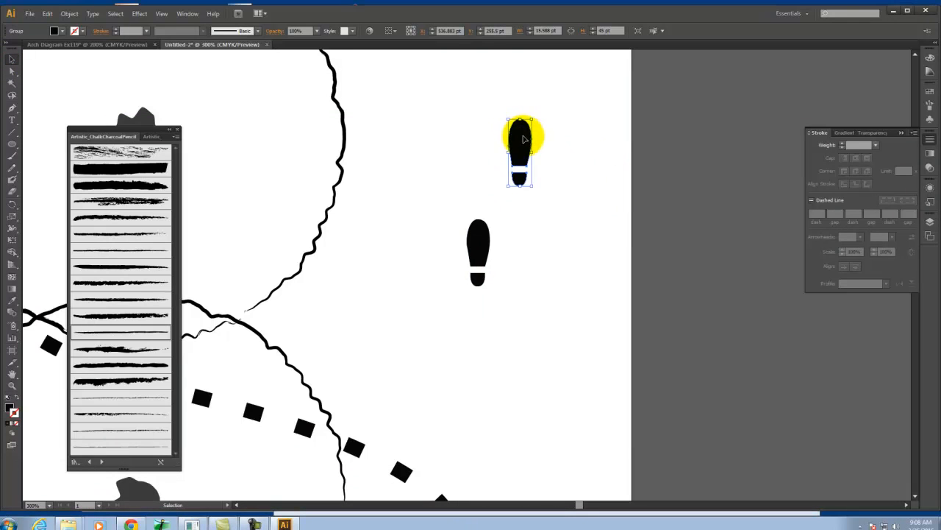
Reflect the upper footprint copy across the vertical axis and deselect it
right_click(520, 136)
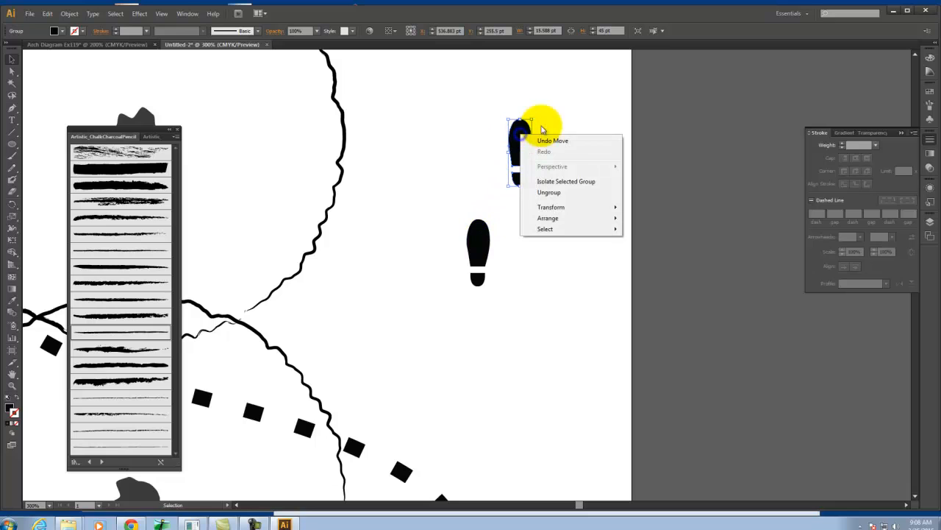
mouse_move(579, 209)
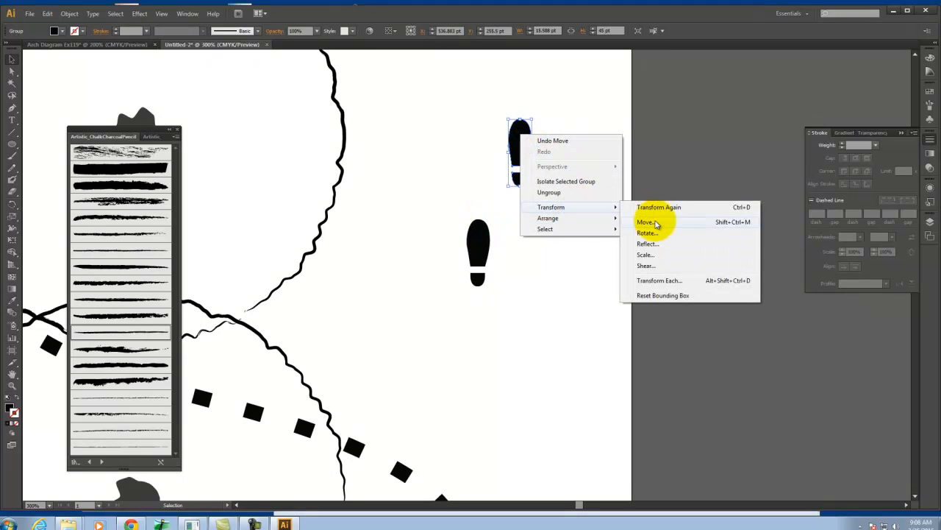
left_click(653, 246)
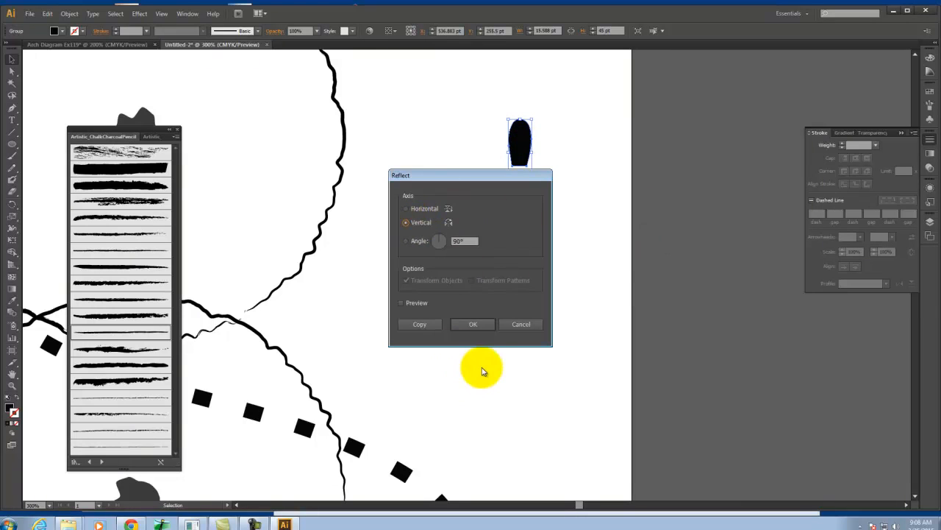
left_click(476, 325)
left_click(651, 210)
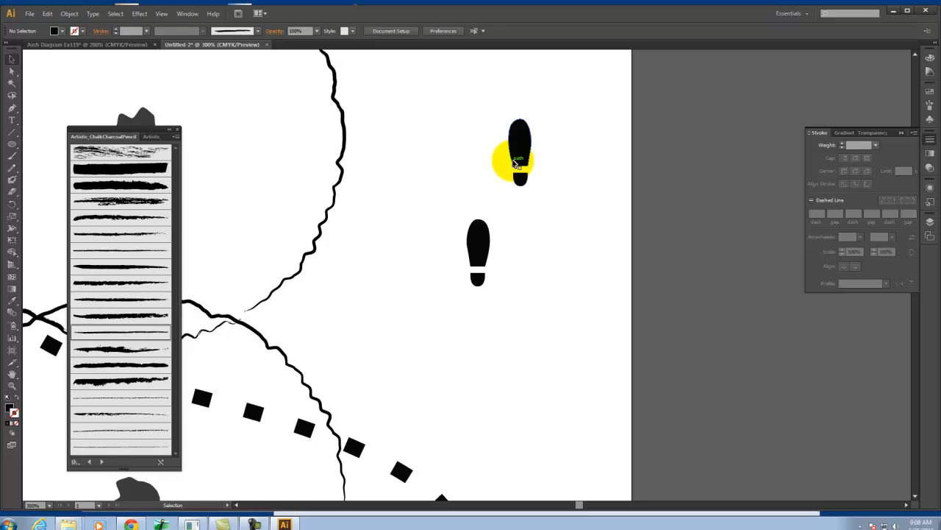
Rotate both footprints slightly so their toes point outward, the lower one by about 4°, and deselect them
left_click(520, 153)
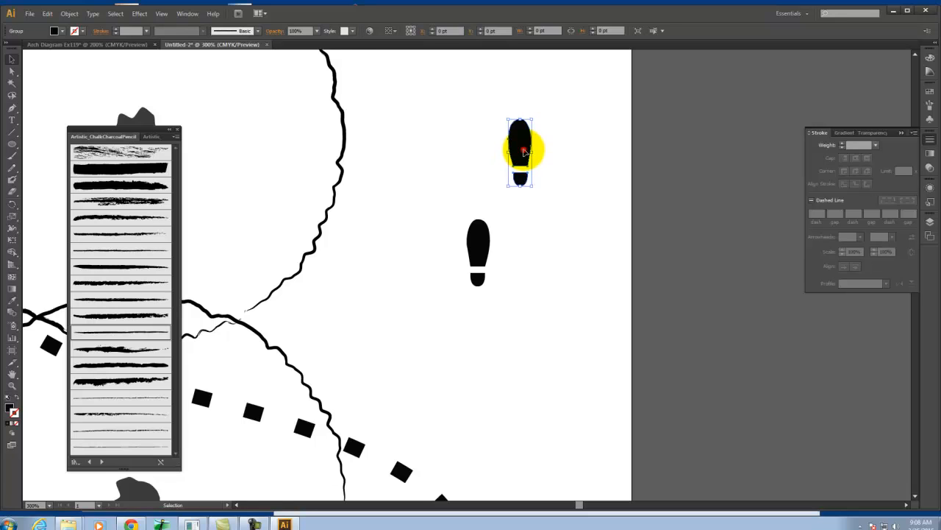
left_click_drag(536, 189, 534, 189)
left_click(483, 254)
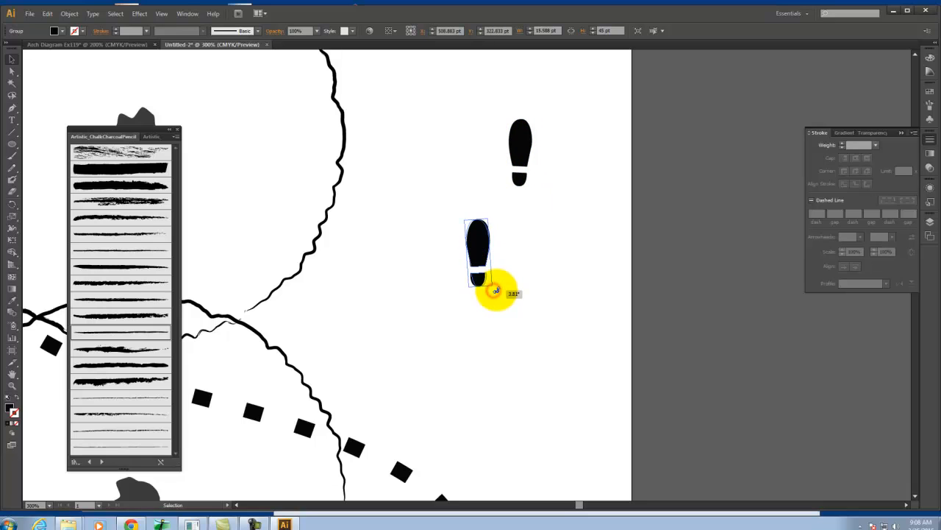
left_click(574, 255)
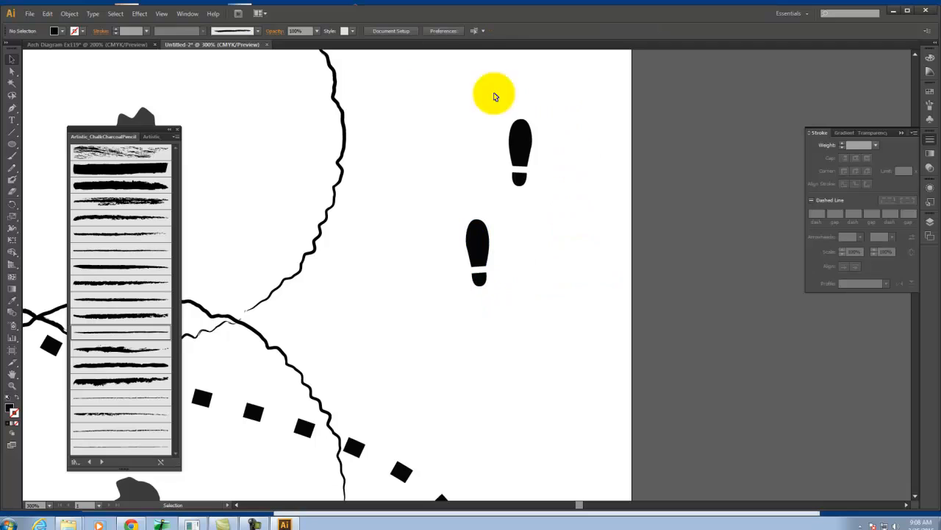
left_click(567, 180)
Start a new Scatter Brush from the pair of footprints
left_click_drag(423, 79, 581, 322)
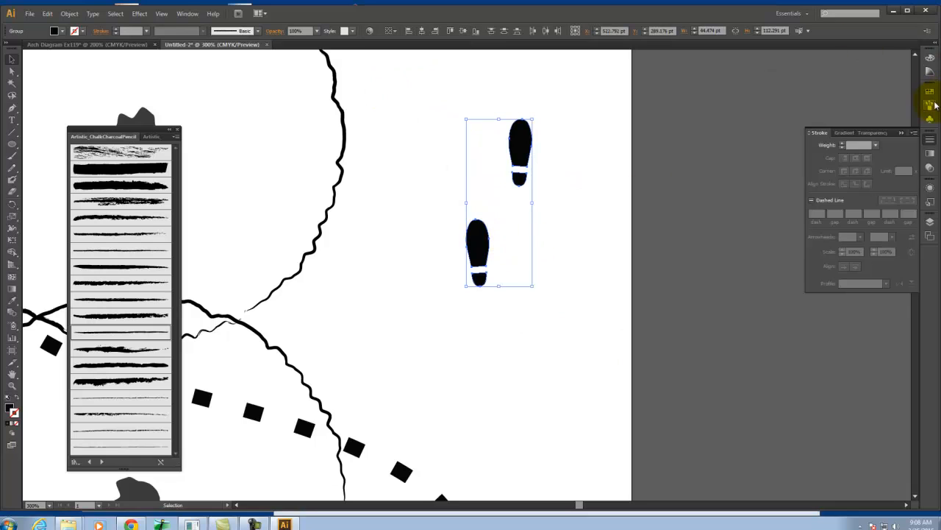
left_click(929, 104)
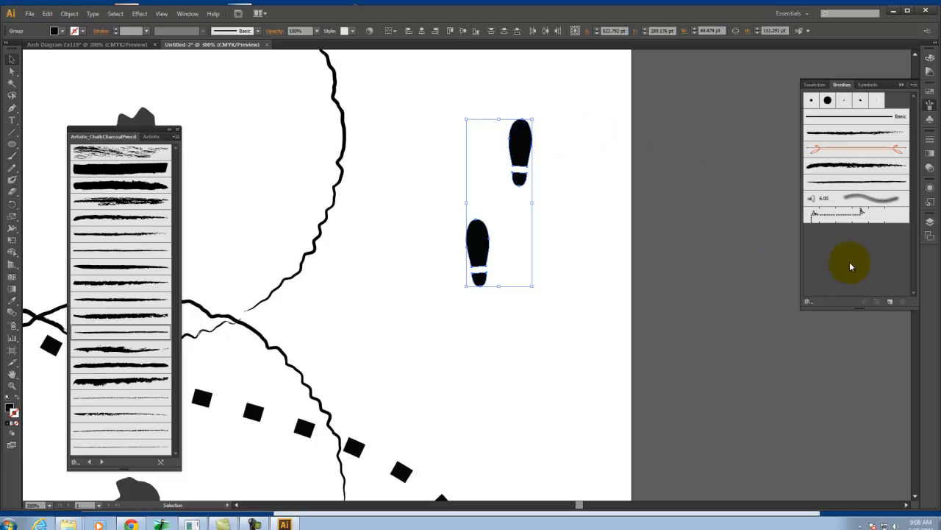
mouse_move(522, 135)
left_mouse_down()
mouse_move(562, 140)
mouse_move(809, 252)
mouse_move(879, 272)
left_mouse_up()
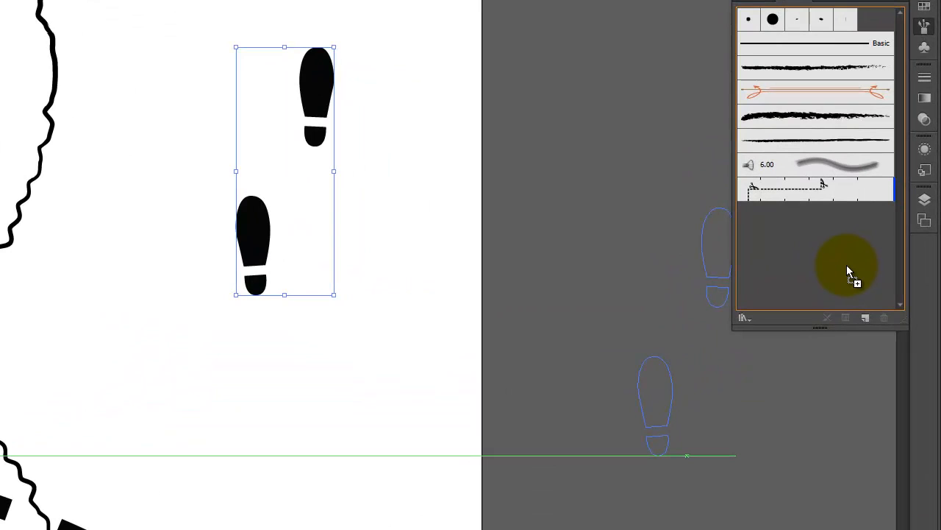
left_click_drag(847, 265, 847, 264)
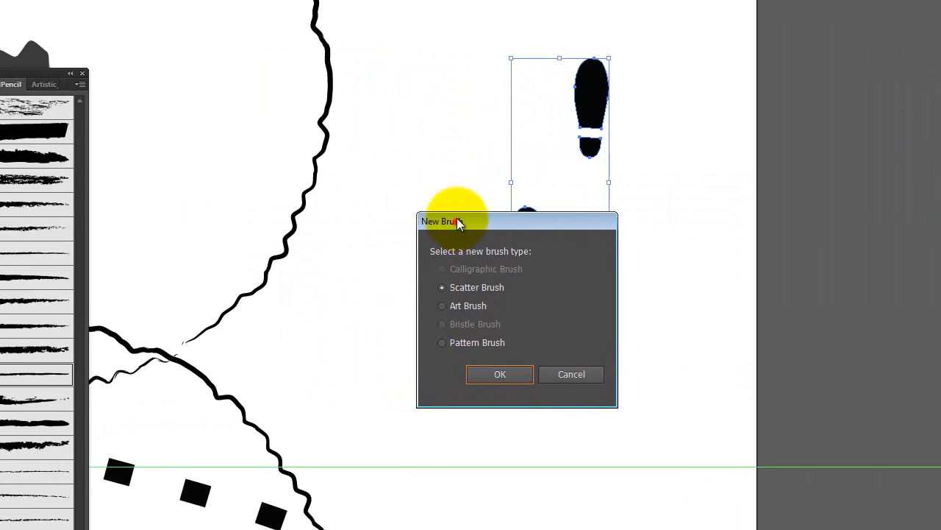
left_click_drag(457, 222, 446, 164)
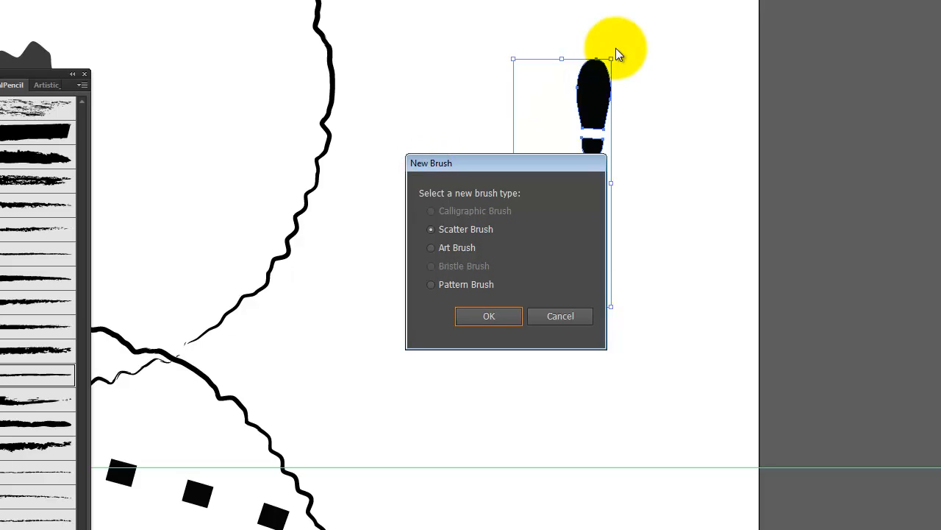
left_click(500, 321)
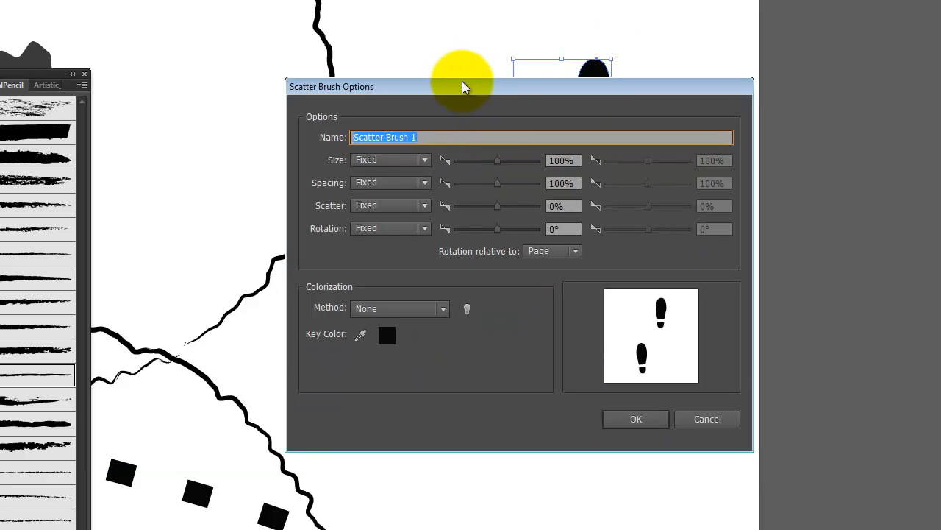
Name the scatter brush Footprints and set its rotation relative to Path
left_click_drag(461, 84, 412, 86)
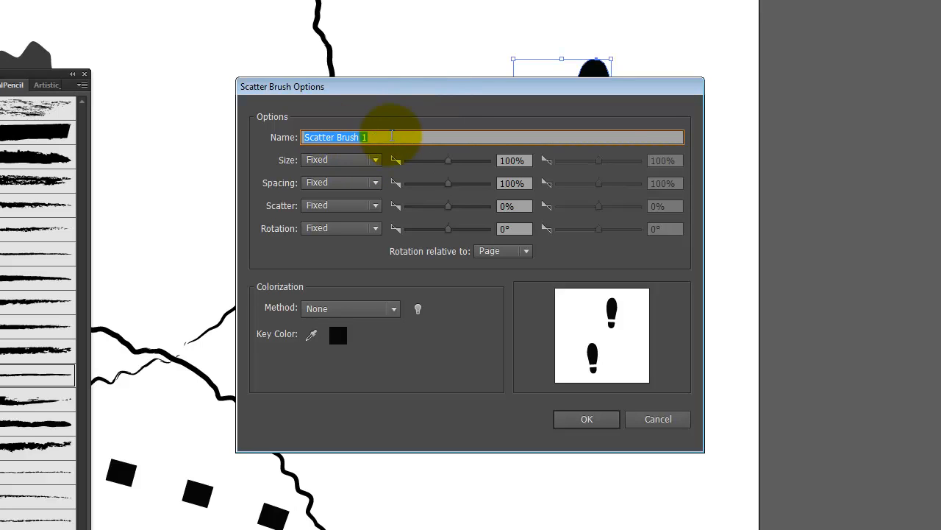
type("Footprints")
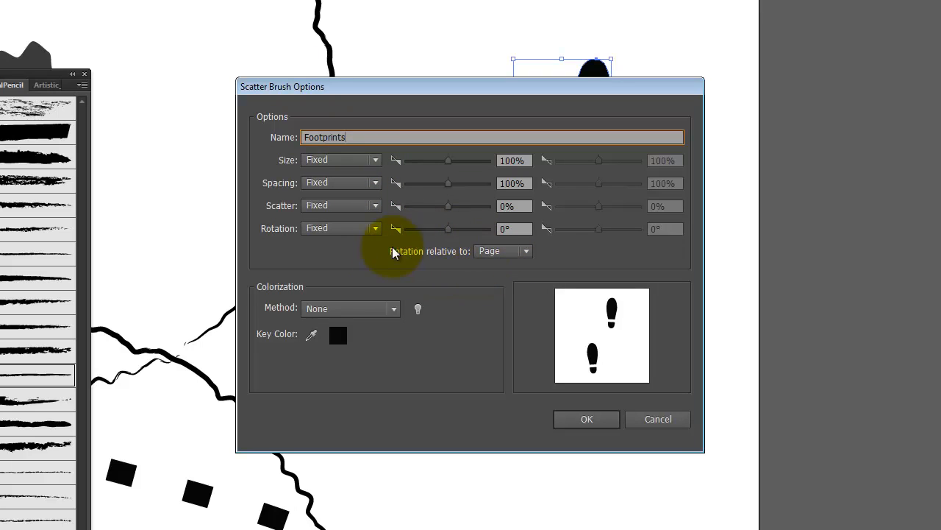
left_click(517, 255)
left_click(500, 284)
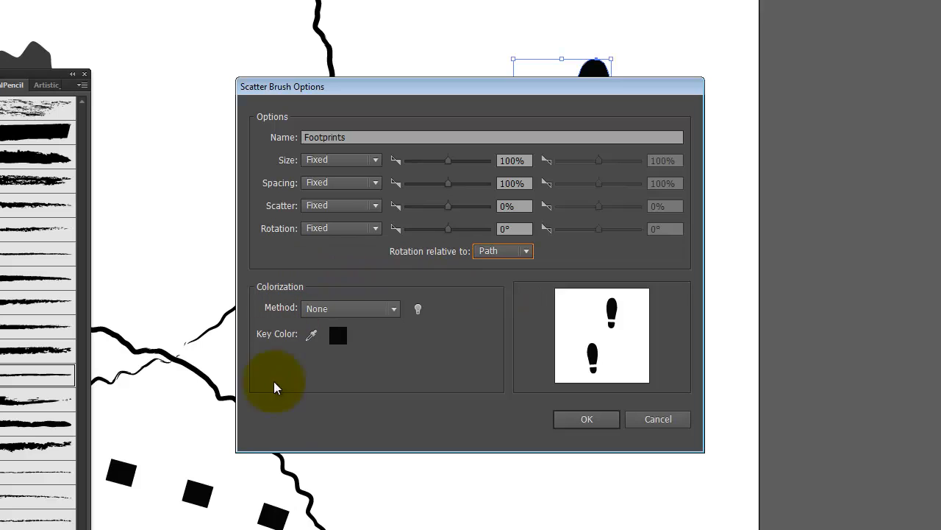
Try Tints as the brush's colorization method, consult the colorization tips, and set the method back to None
left_click(379, 314)
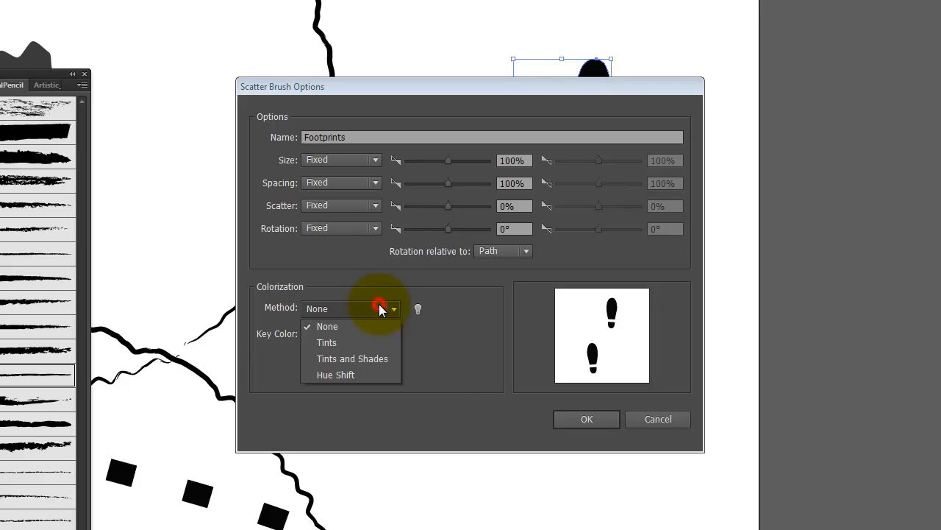
left_click(362, 344)
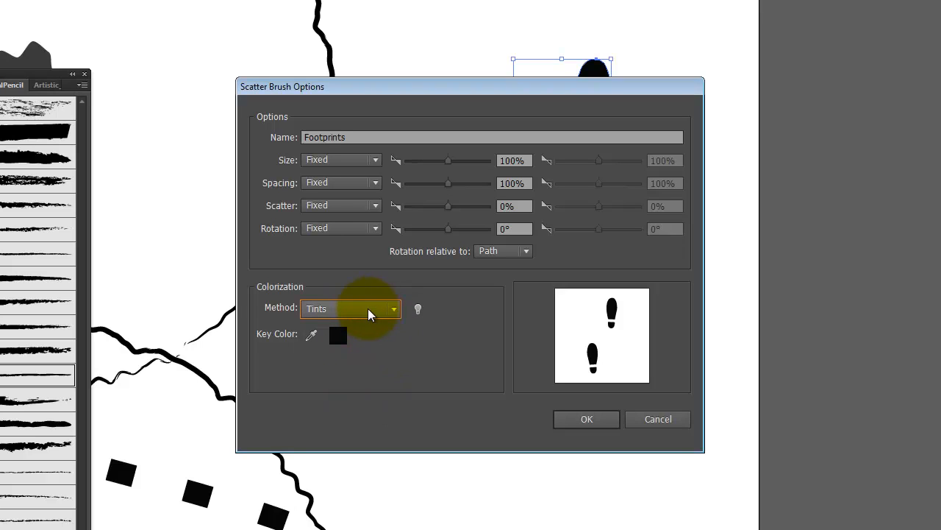
left_click(374, 312)
left_click(445, 313)
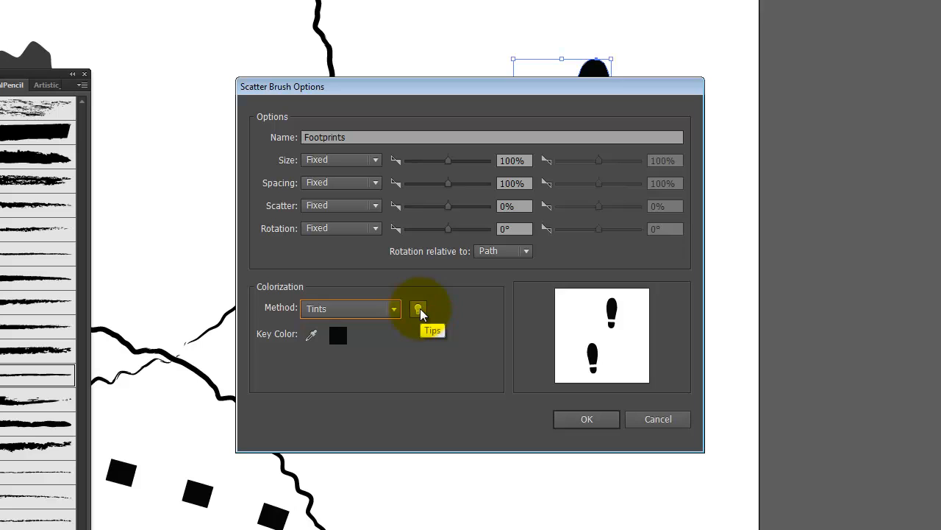
left_click(418, 309)
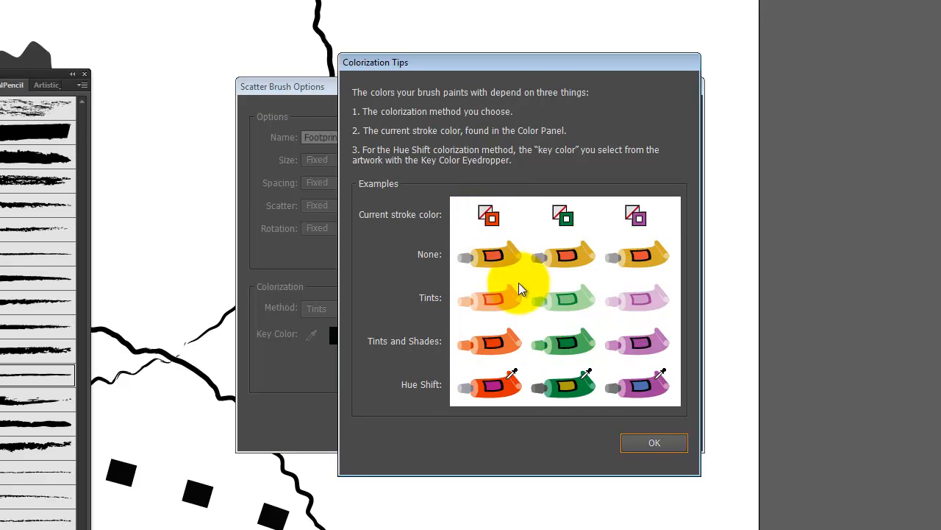
left_click(654, 445)
left_click(360, 309)
left_click(360, 328)
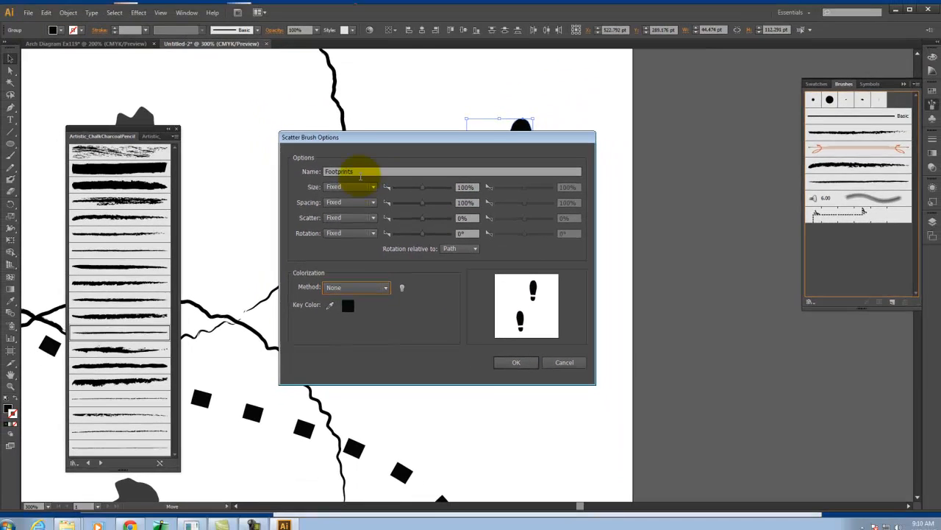
Finish creating the Footprints brush and apply it to the curved dashed path that crosses the two circles
left_click(517, 362)
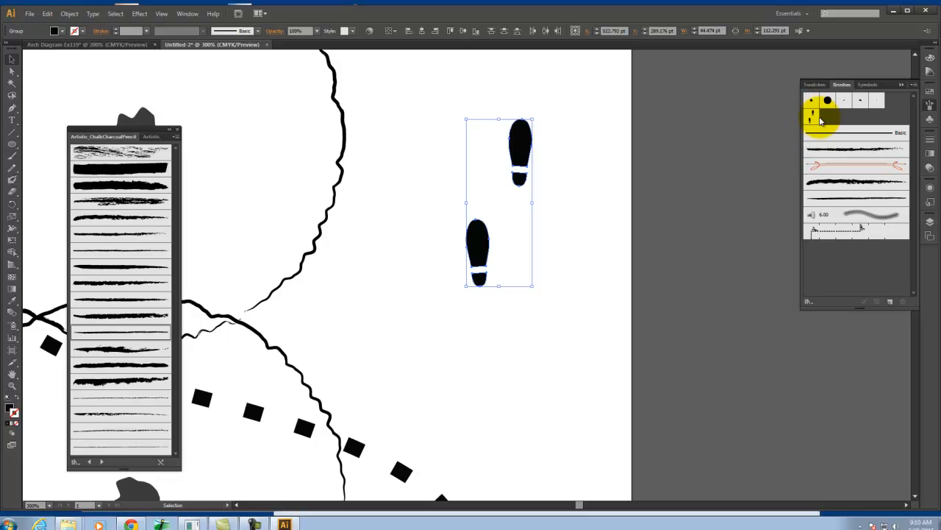
key("ctrl+minus")
key("ctrl+minus")
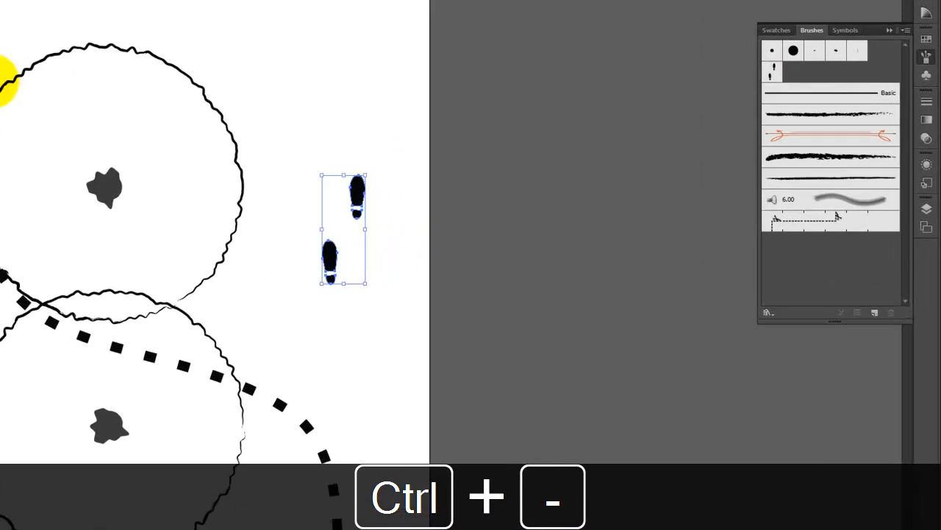
key("space")
left_click_drag(556, 211, 689, 156)
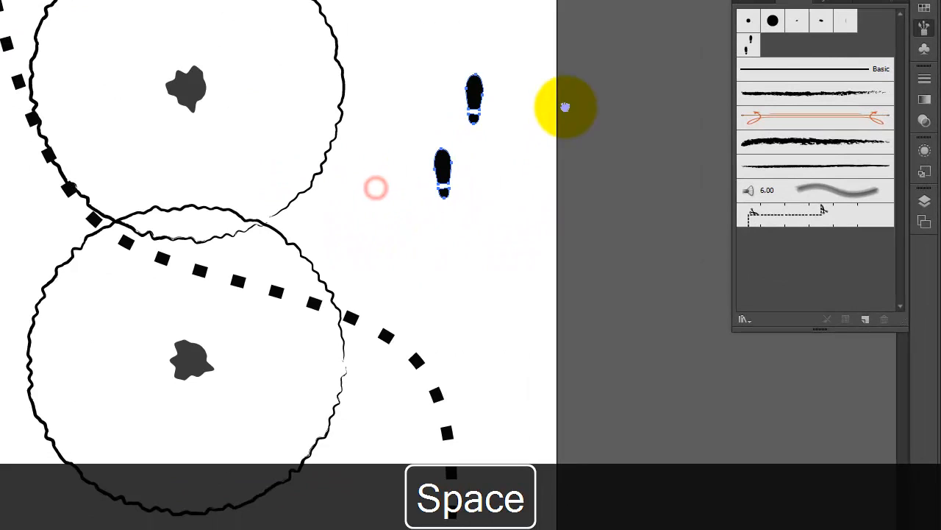
left_click(424, 377)
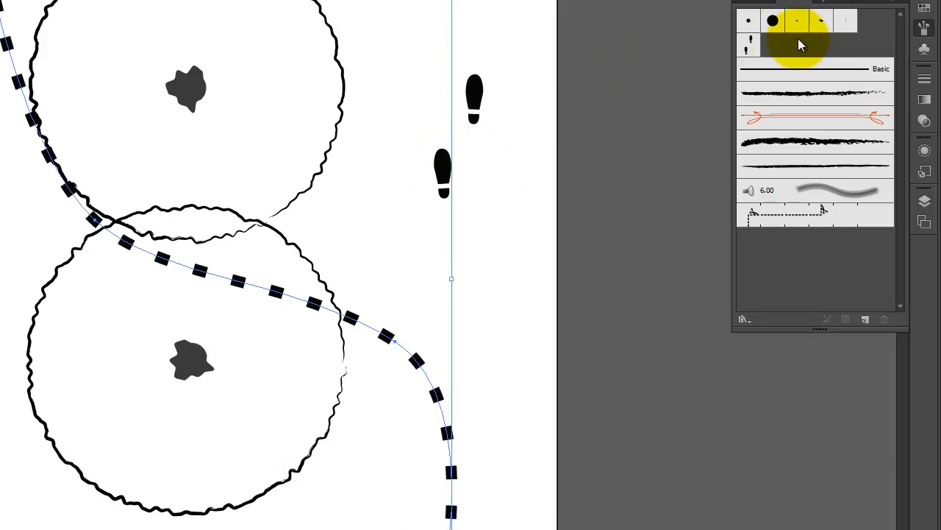
left_click(749, 49)
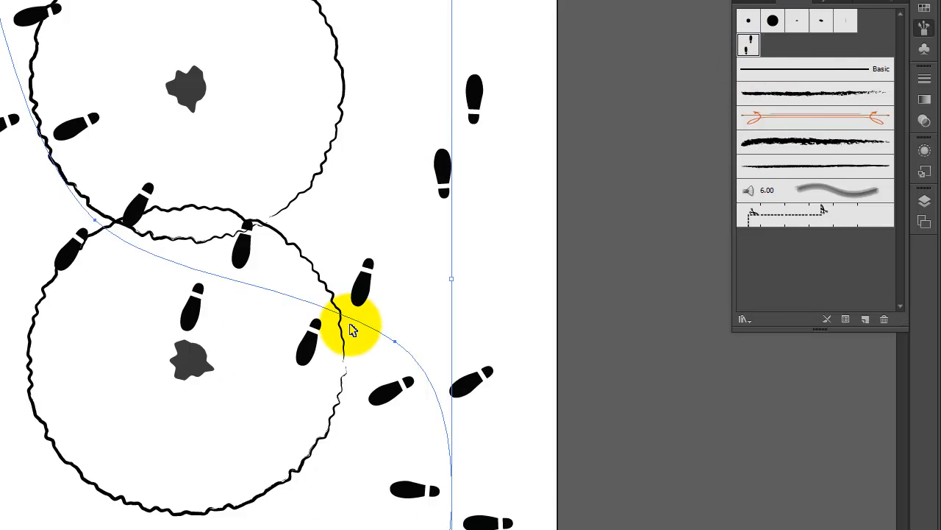
Set the stroke weight of the footprint path crossing the two circles to 0.5 pt
key("ctrl+minus")
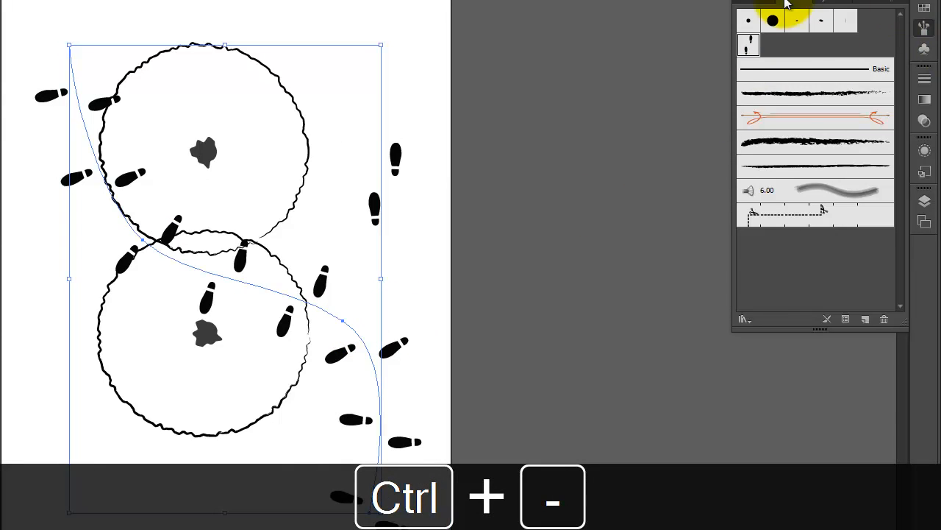
left_click(932, 79)
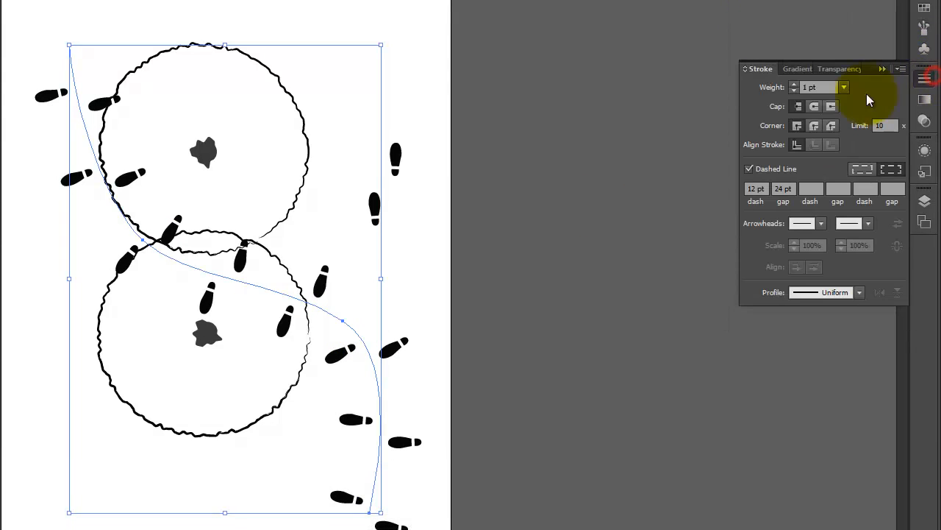
left_click(795, 90)
left_click(795, 84)
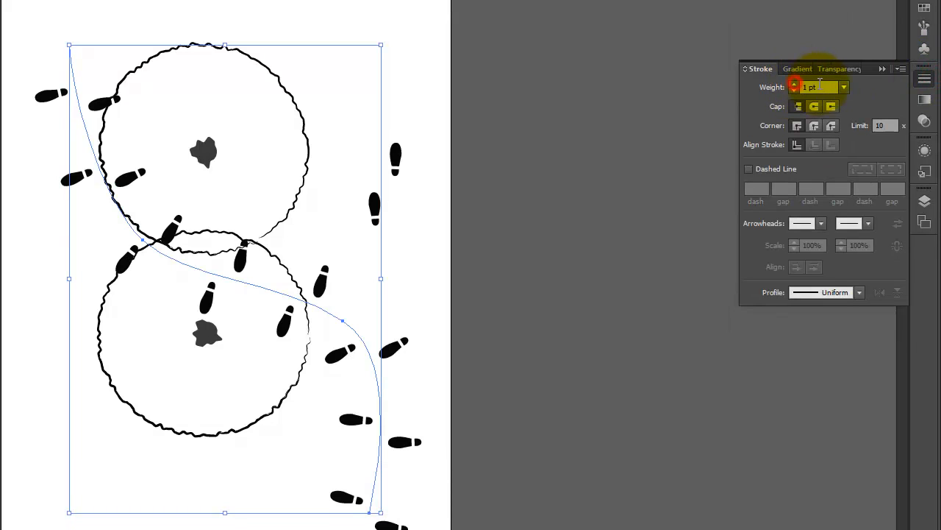
left_click_drag(824, 88, 750, 72)
type("00.")
key("BackSpace")
key("BackSpace")
key("BackSpace")
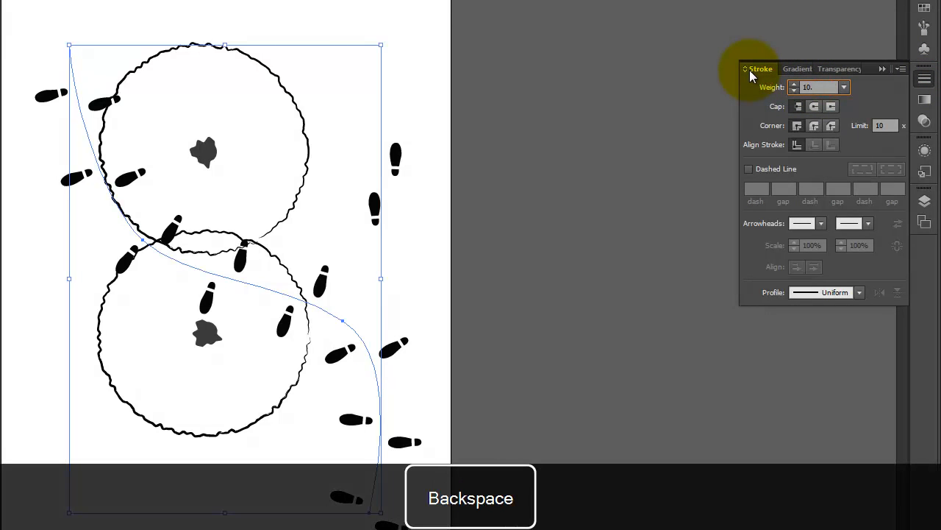
type("0.5")
key("Tab")
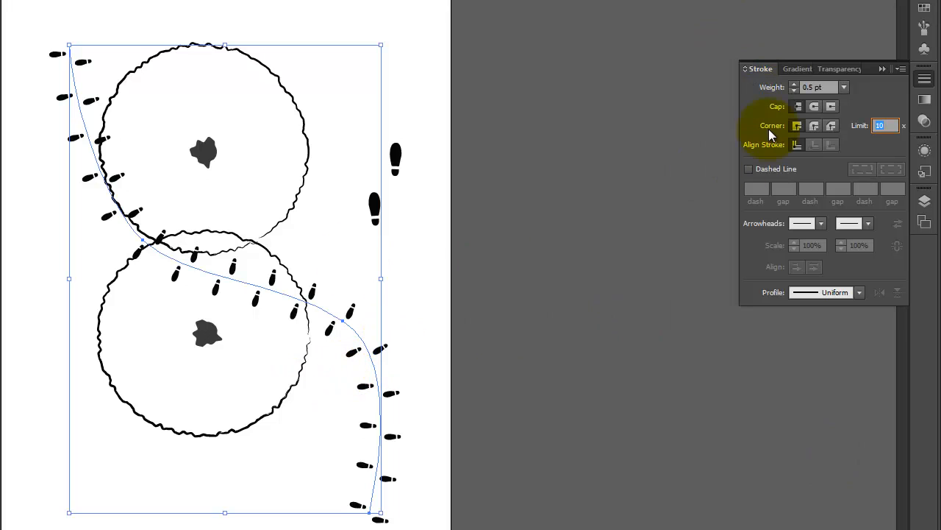
Set the Footprints scatter brush's fixed rotation to -90° and apply the change to the existing strokes
left_click(924, 42)
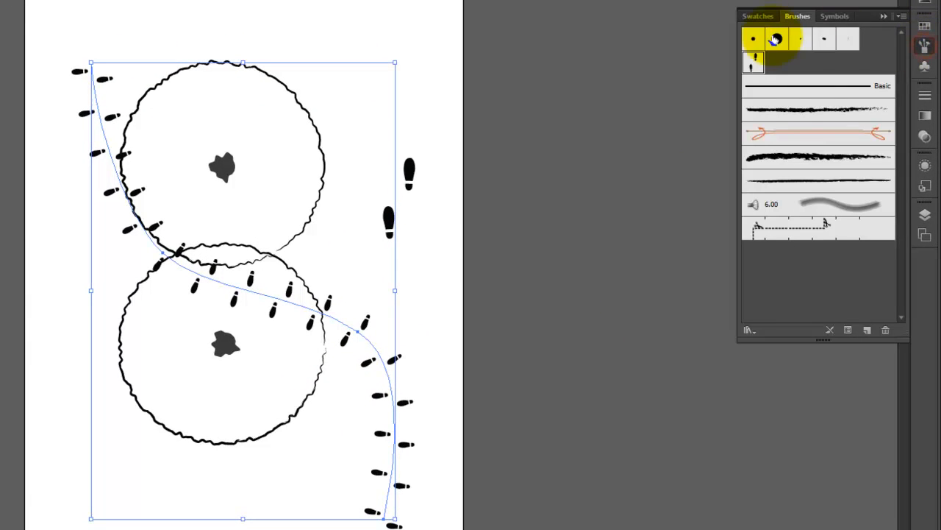
left_click(753, 62)
double_click(753, 64)
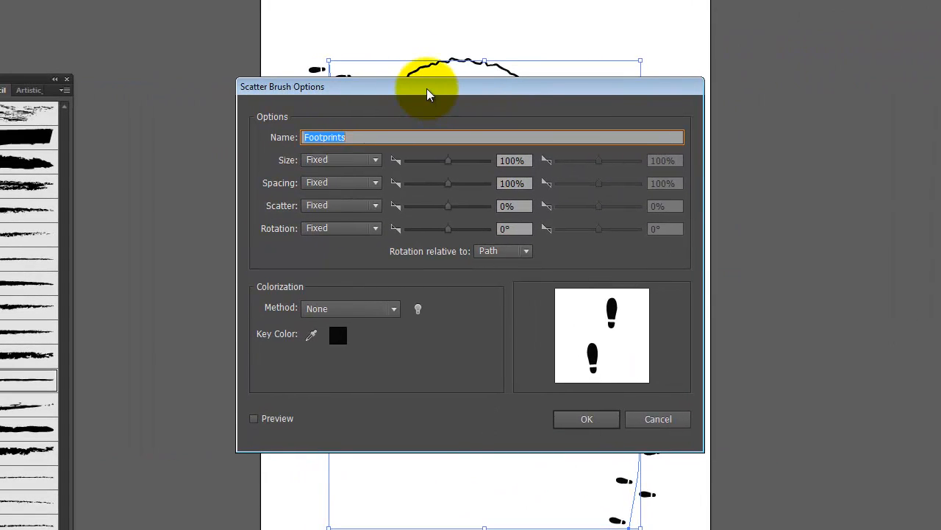
left_click(520, 229)
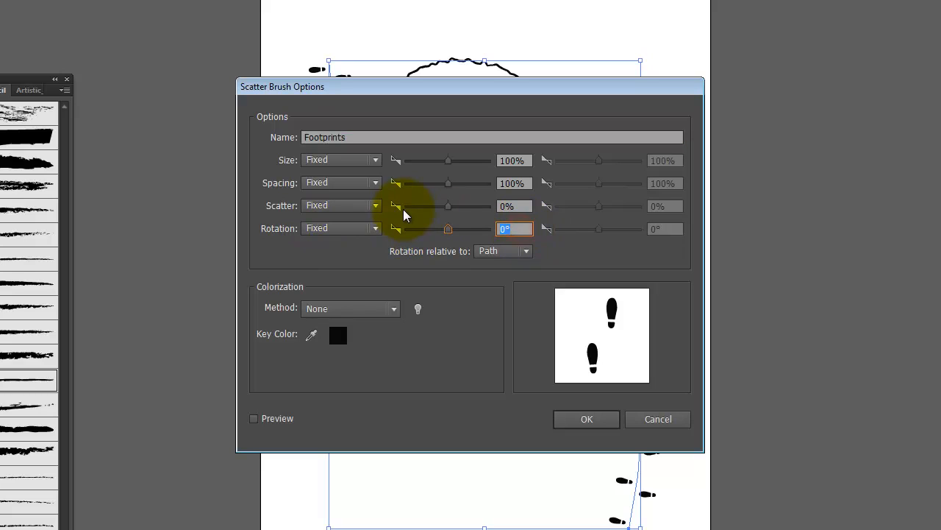
type("-90")
key("Tab")
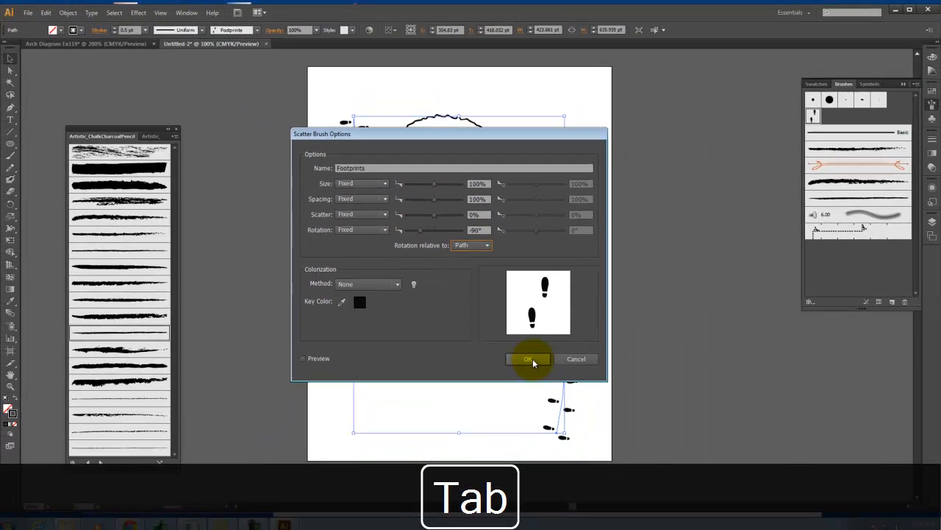
left_click(587, 419)
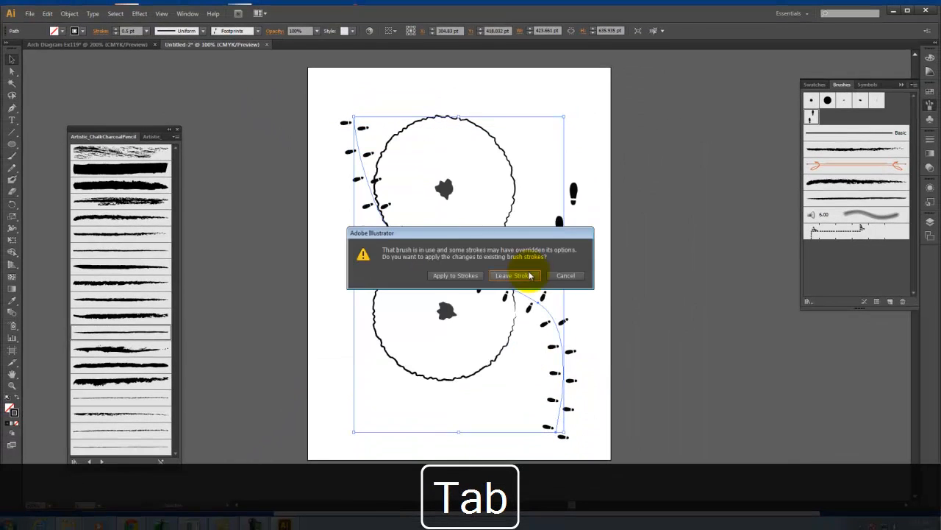
left_click(450, 275)
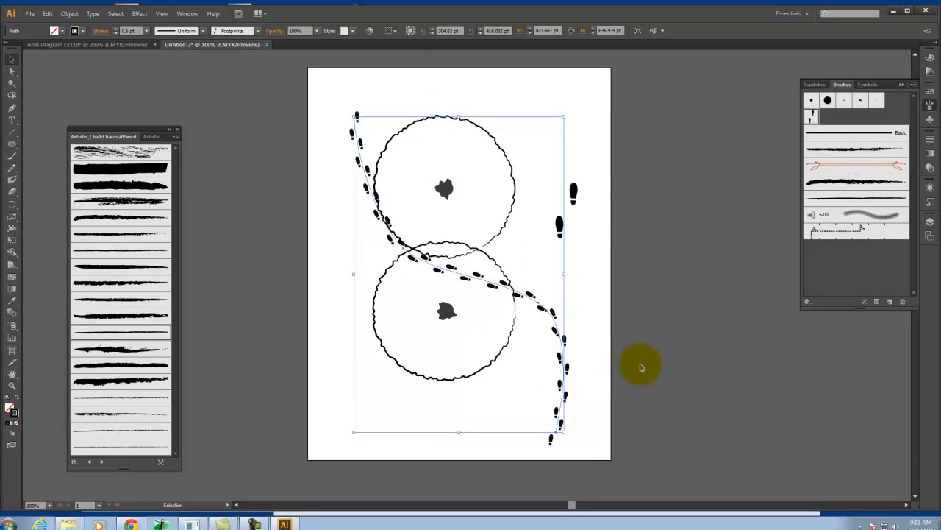
Give the footprint path 70% opacity and the Multiply blending mode, and deselect it
left_click(712, 305)
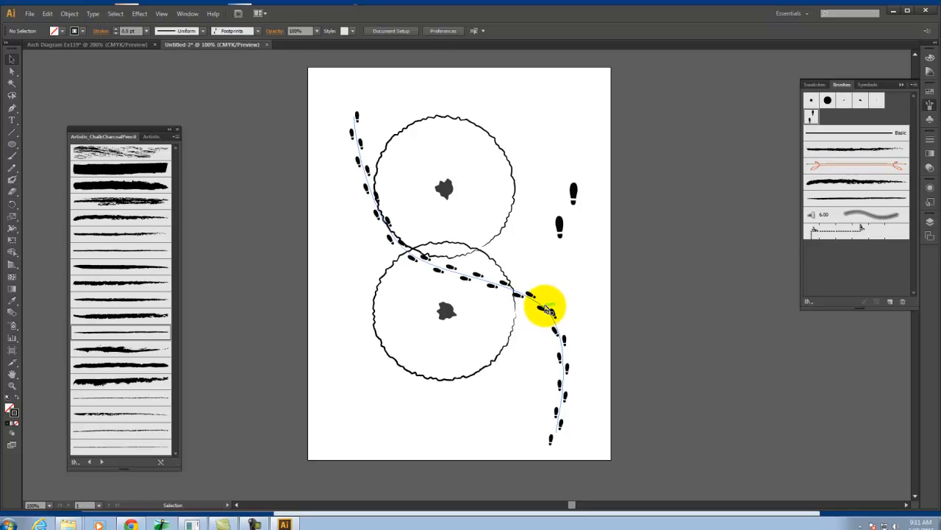
left_click(552, 315)
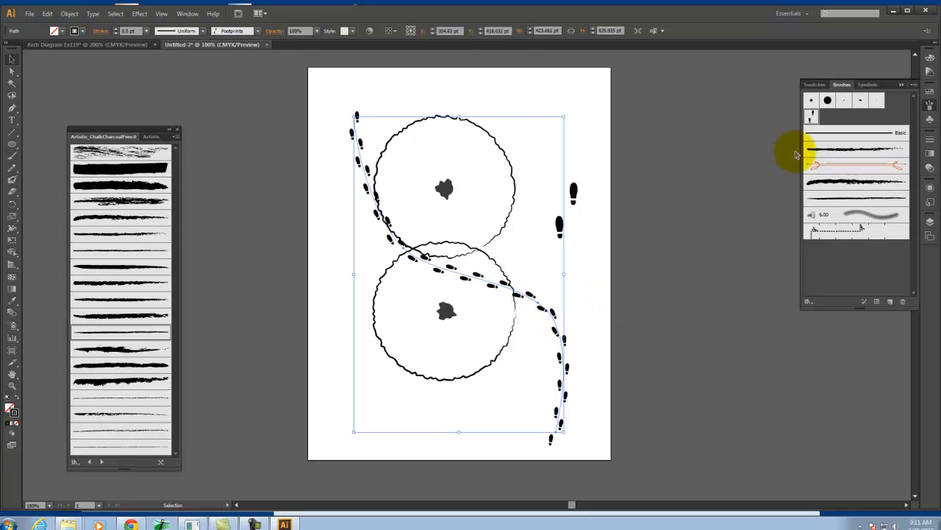
left_click(932, 170)
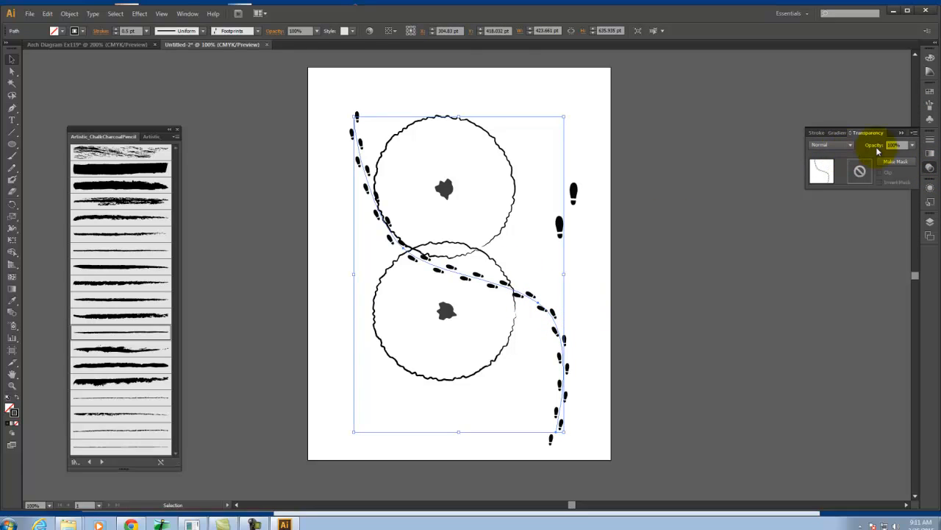
left_click(911, 145)
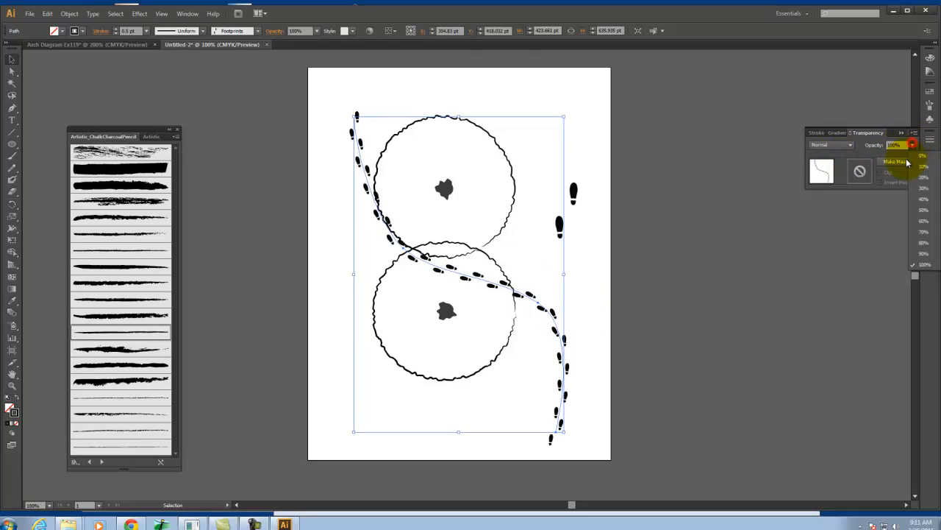
left_click(926, 235)
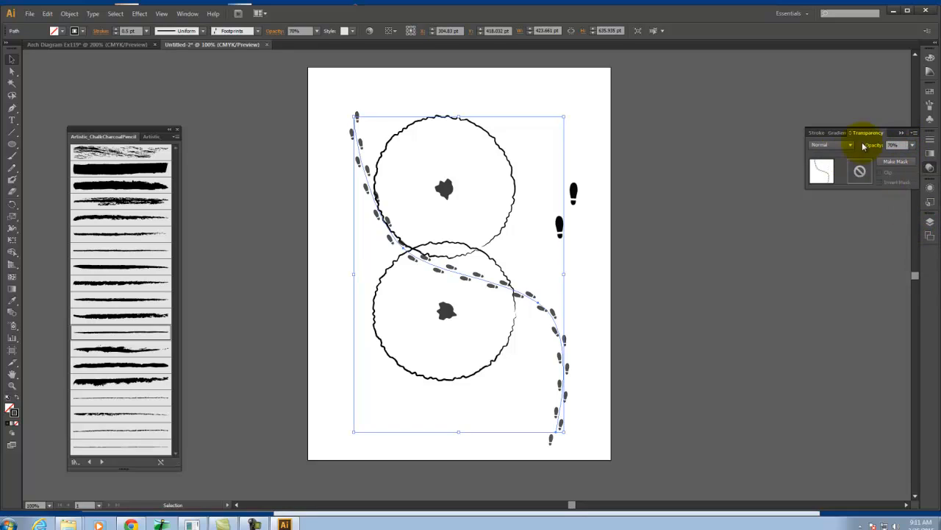
left_click(843, 145)
left_click(840, 182)
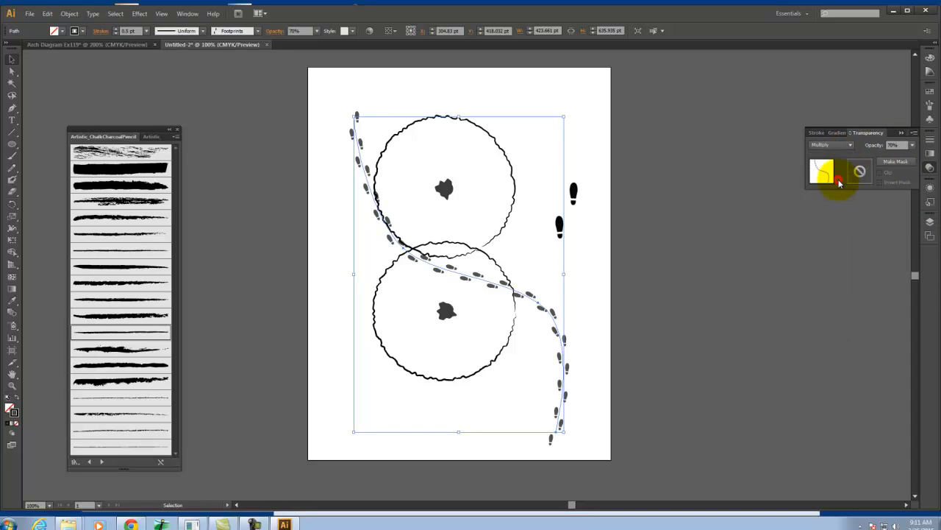
left_click(646, 276)
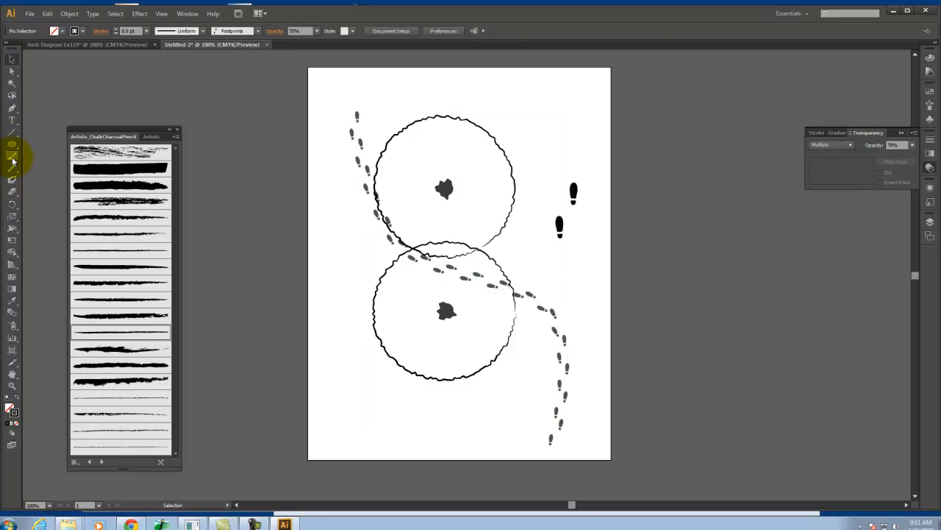
Draw a second curved path with the Pen tool, running alongside the footprint trail from its lower end to above its upper end
left_click(11, 108)
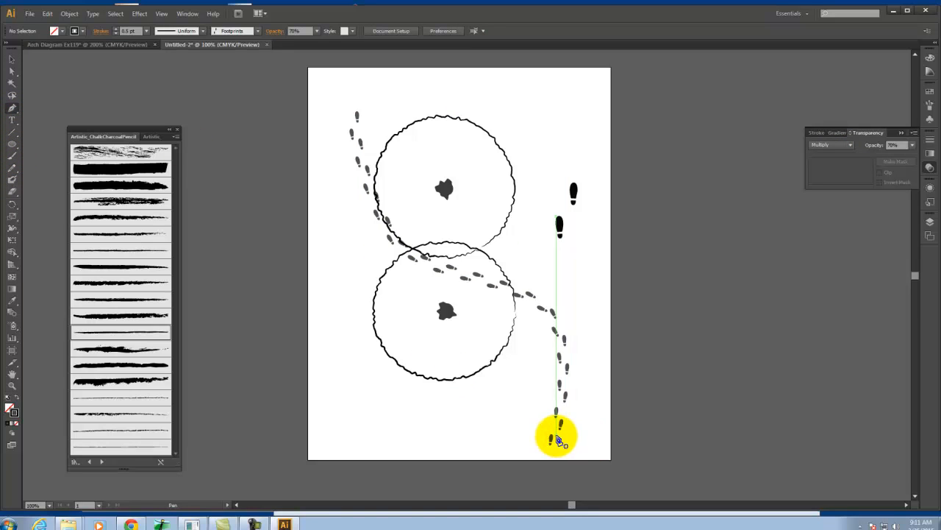
left_click_drag(563, 445, 350, 183)
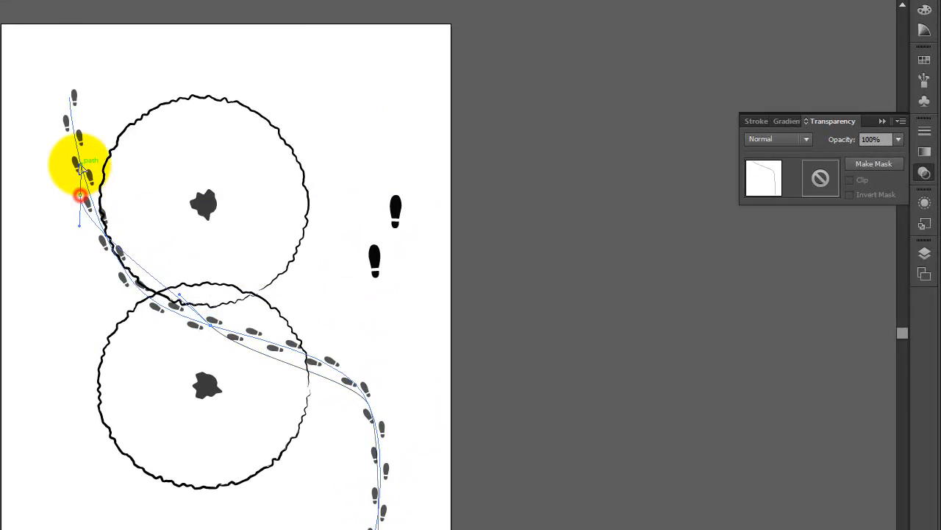
left_click(105, 61)
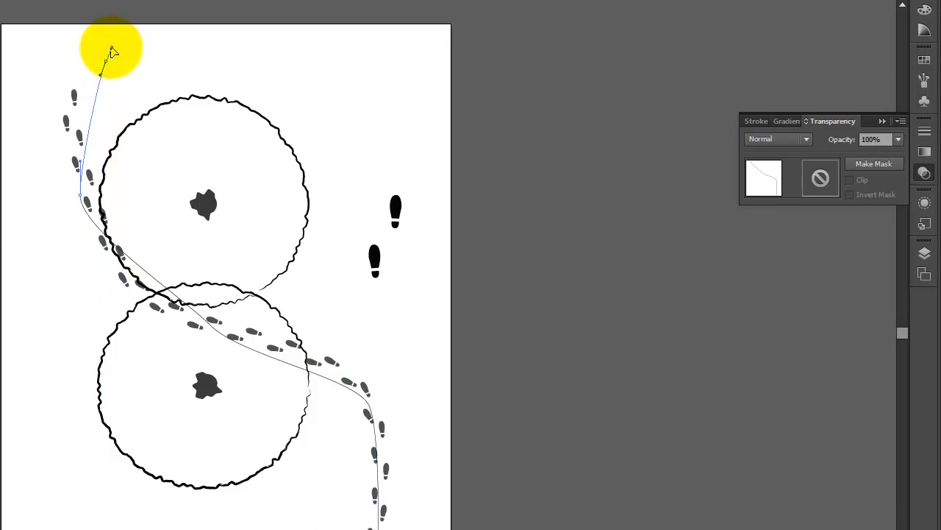
left_click_drag(112, 48, 112, 48)
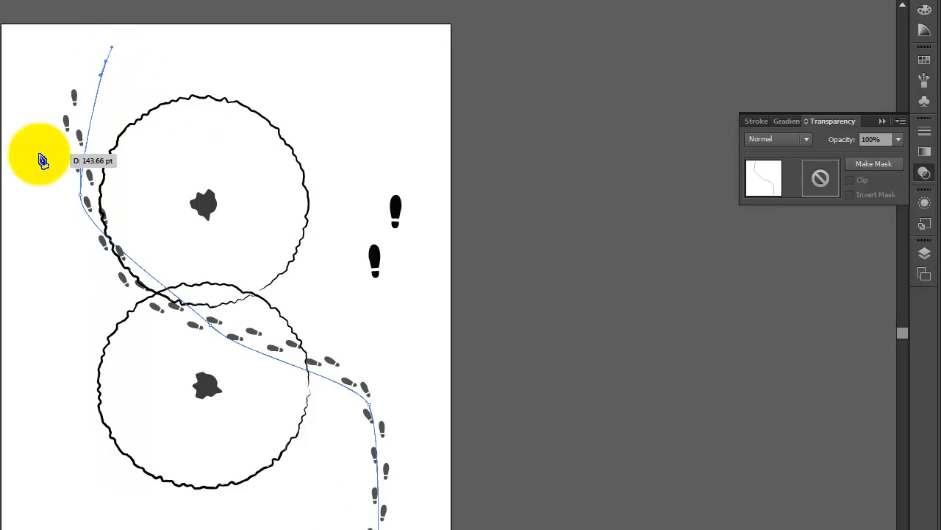
Apply the Footprints brush to the new curved path and set its stroke weight to 0.5 pt
left_click(928, 82)
left_click(749, 94)
mouse_move(749, 94)
left_mouse_down()
mouse_move(815, 91)
mouse_move(662, 204)
mouse_move(58, 180)
left_mouse_up()
left_click(753, 49)
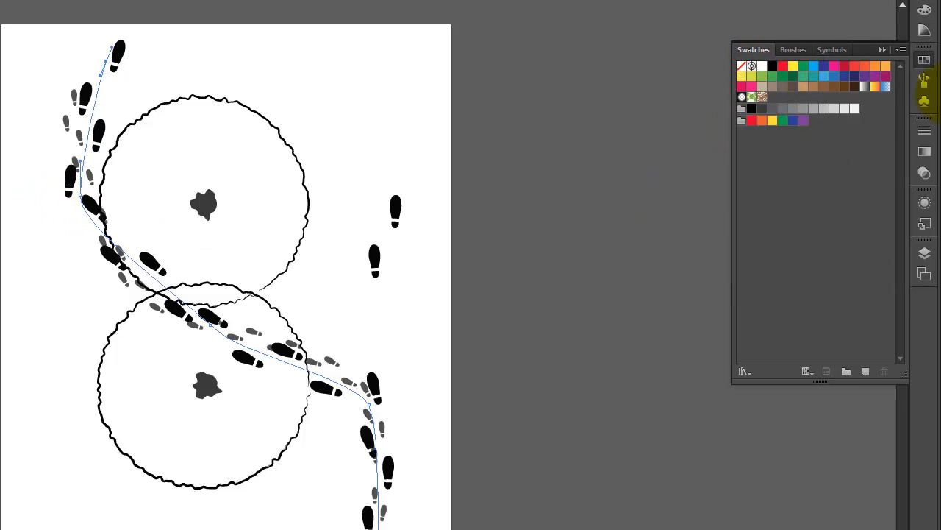
left_click(924, 131)
left_click(828, 139)
type("0.5")
key("Tab")
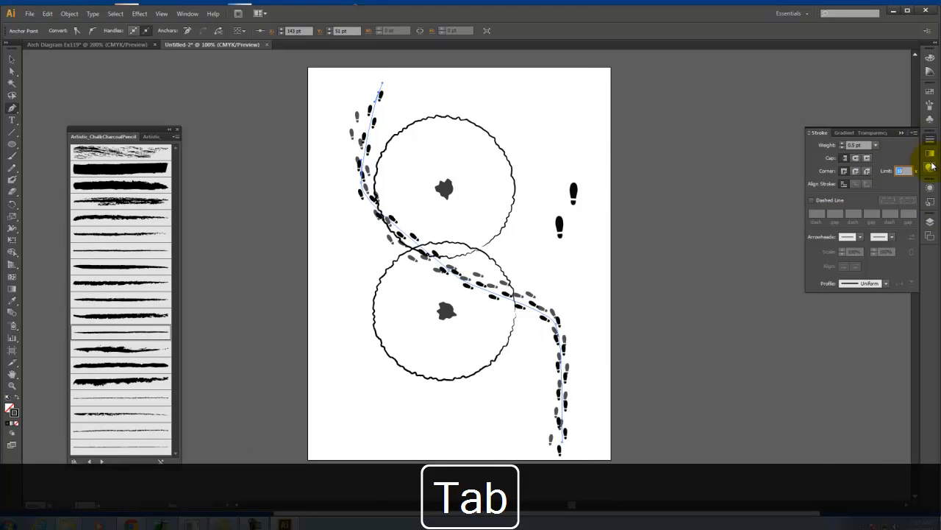
Set the second footprint path to 70% opacity with Multiply blending, and leave it deselected without any extra segment
left_click(930, 167)
left_click(895, 144)
type("70")
key("BackSpace")
type("0")
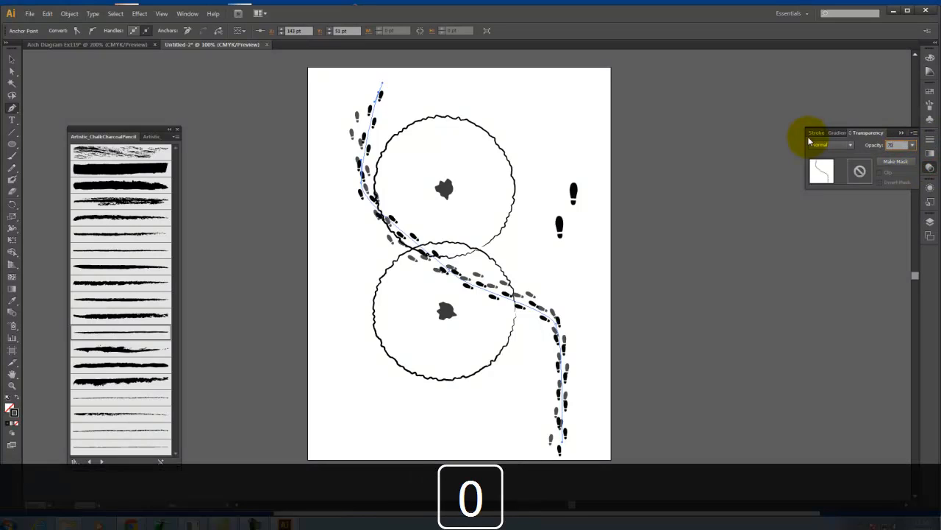
key("Tab")
left_click(849, 147)
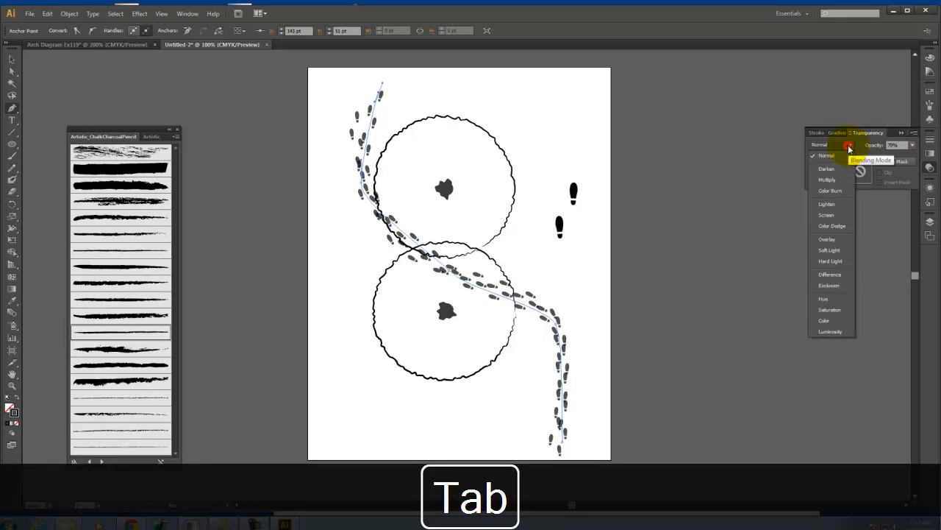
left_click(827, 179)
left_click(679, 220)
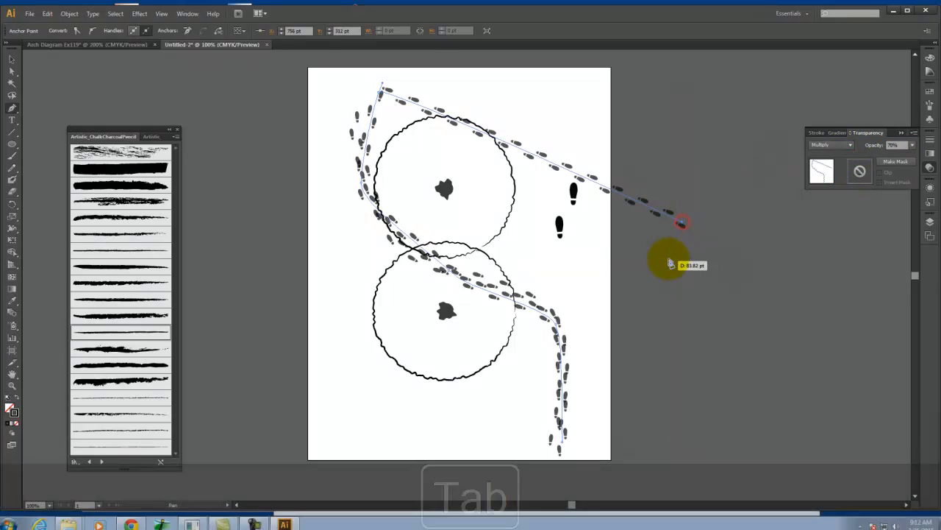
key("ctrl+z")
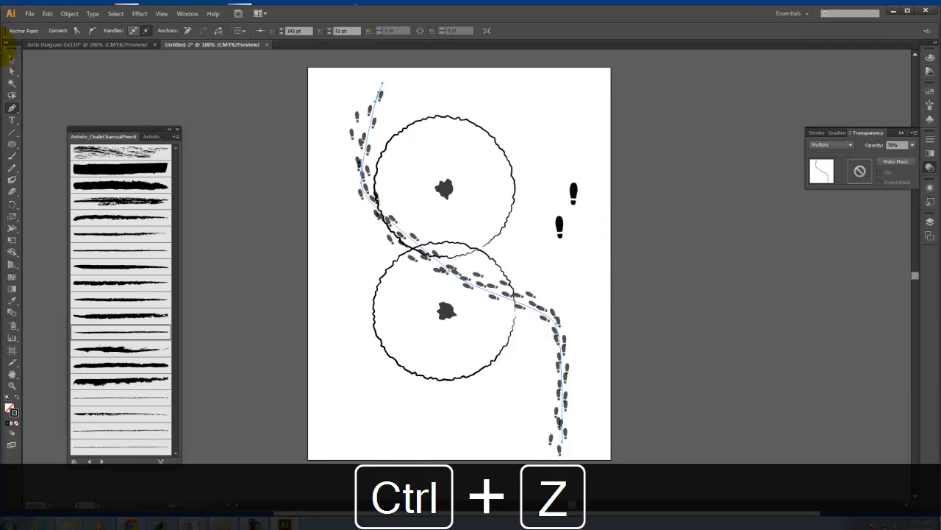
left_click(11, 61)
left_click(210, 196)
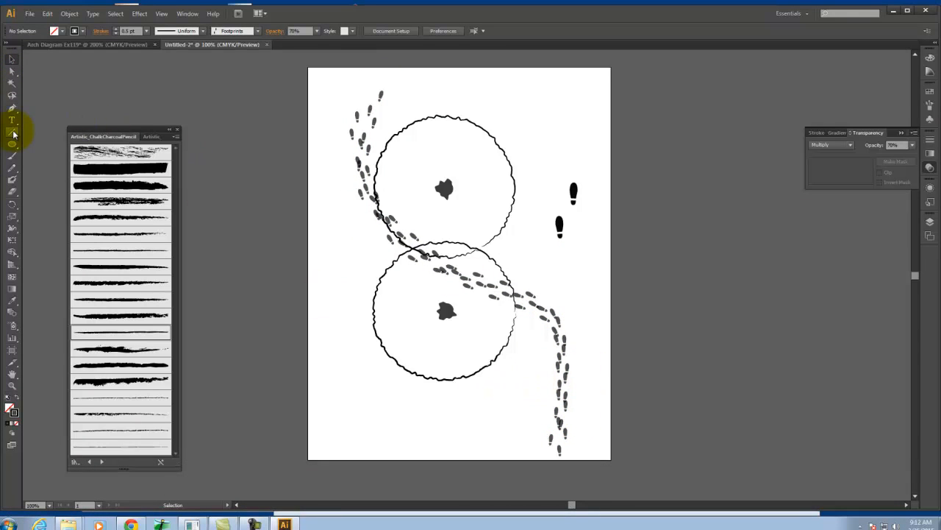
Copy the second footprint path, paste it twice, and shift one of the overlapping paths slightly to make the trail denser
left_click(526, 310)
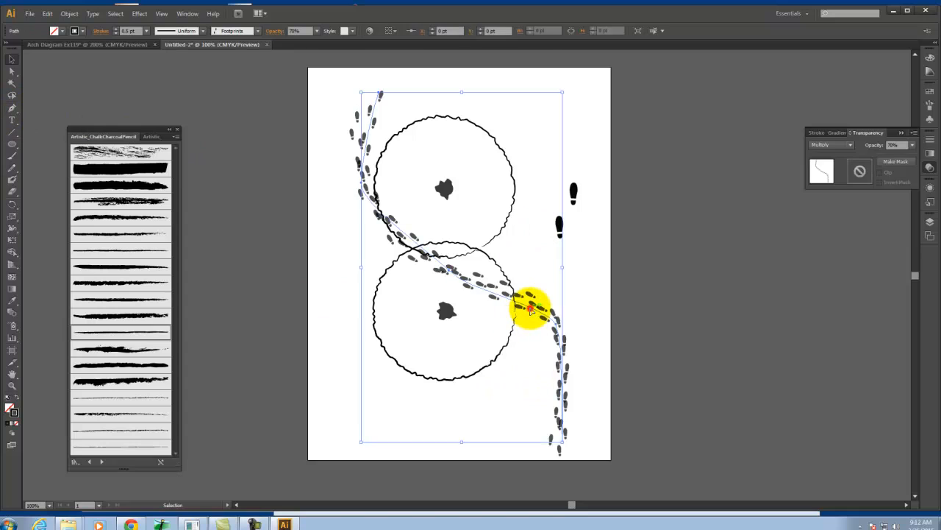
key("ctrl+c")
key("ctrl+v")
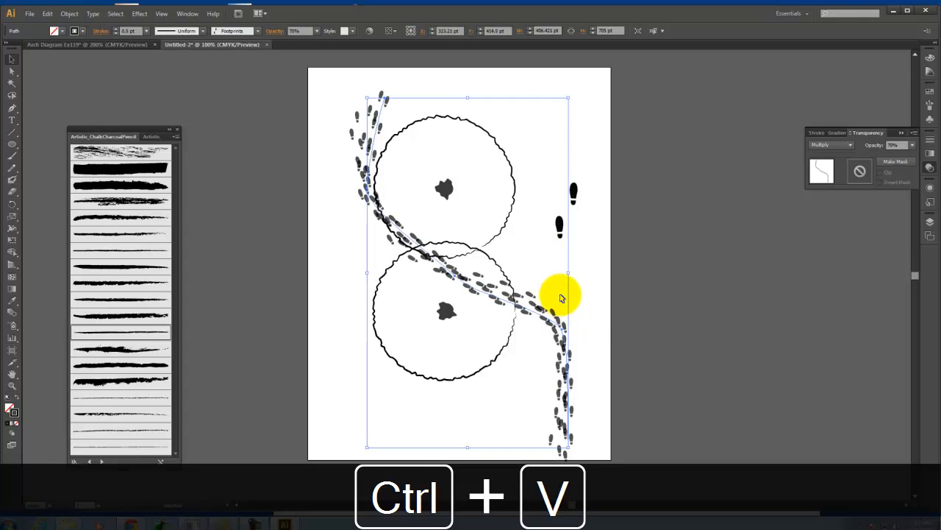
key("ctrl+v")
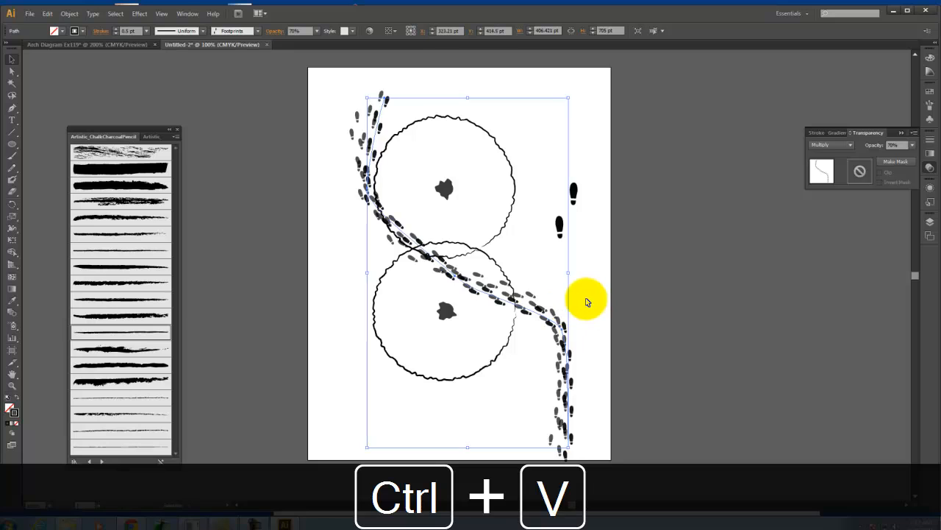
left_click(483, 286)
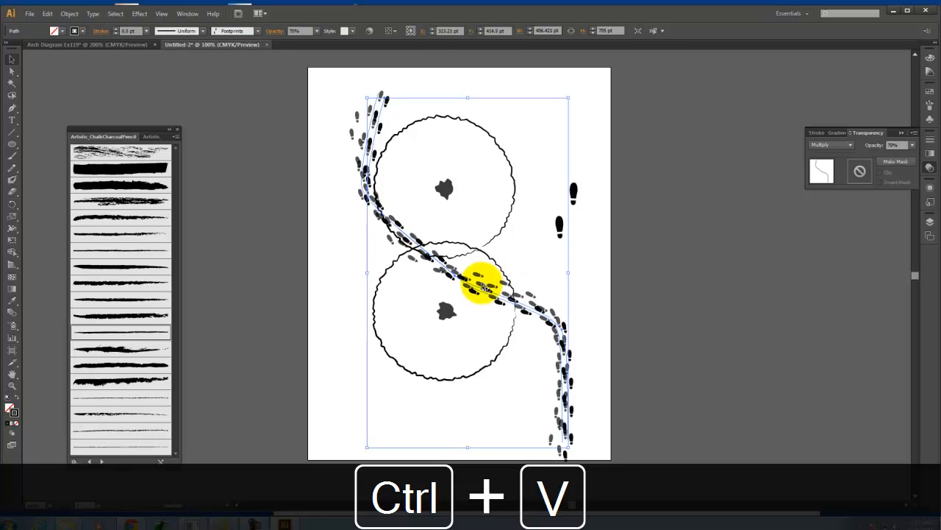
mouse_move(497, 302)
left_mouse_down()
mouse_move(494, 288)
mouse_move(496, 307)
left_mouse_up()
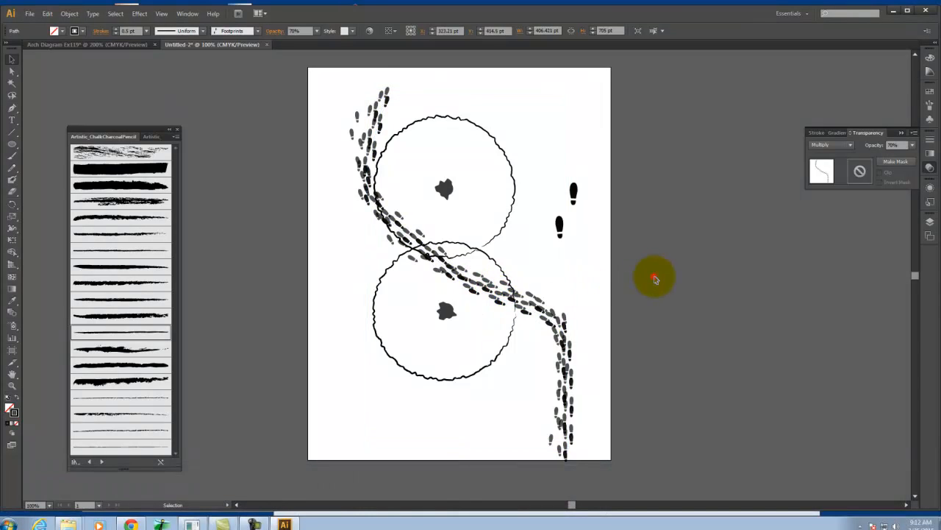
left_click(655, 280)
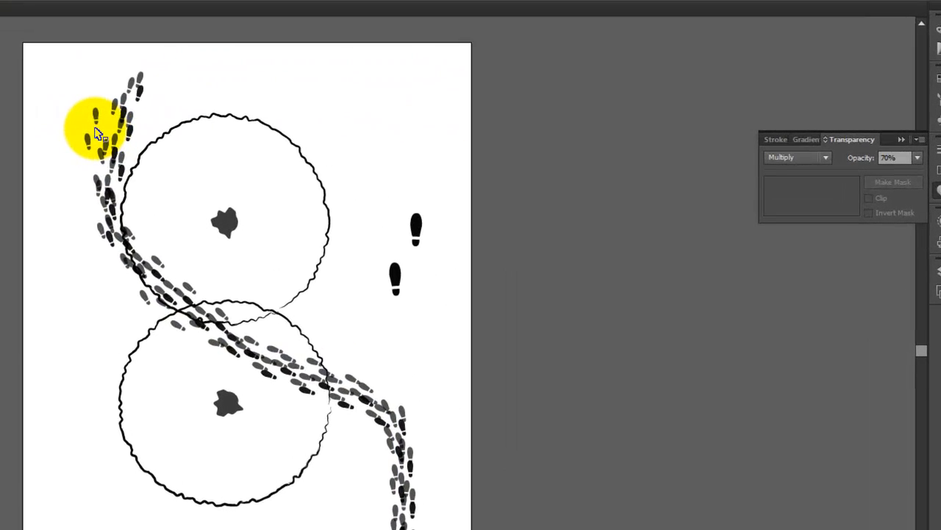
Reshape the upper ends of the footprint paths so the trails fan out toward the top of the artboard
left_click(96, 134)
key("a")
left_click(49, 139)
left_click(86, 116)
left_click_drag(86, 117, 63, 95)
left_click_drag(62, 136, 111, 64)
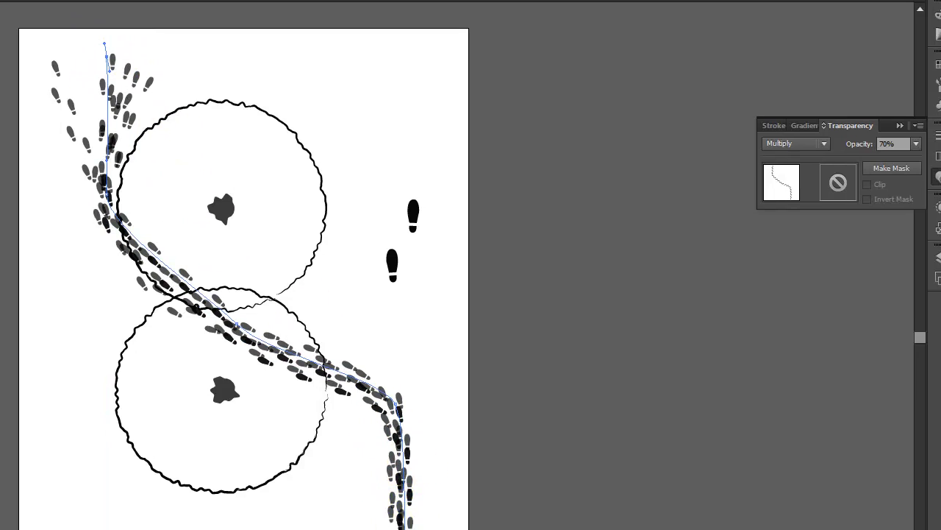
Spread the lower ends of the footprint paths, curving one off to the left, and leave the paths deselected
left_click_drag(388, 421, 424, 414)
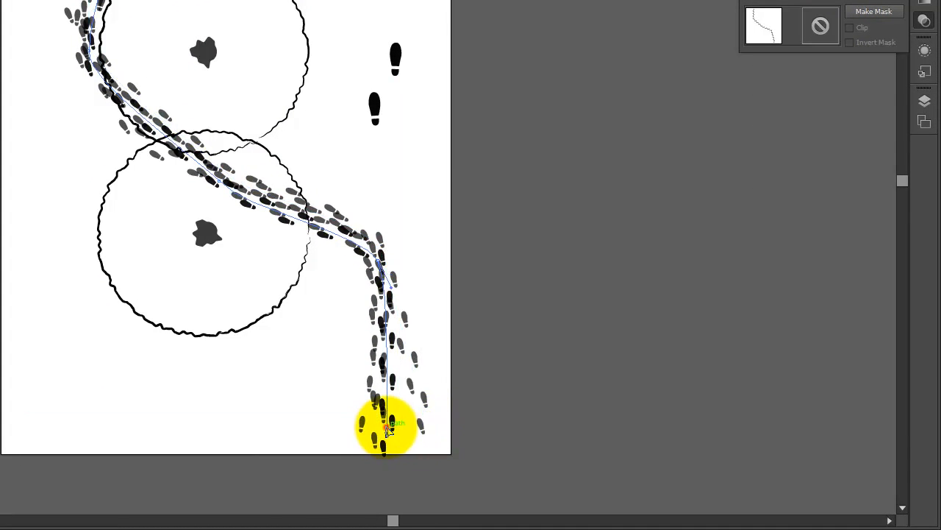
left_click_drag(388, 439, 258, 450)
left_click_drag(317, 423, 359, 403)
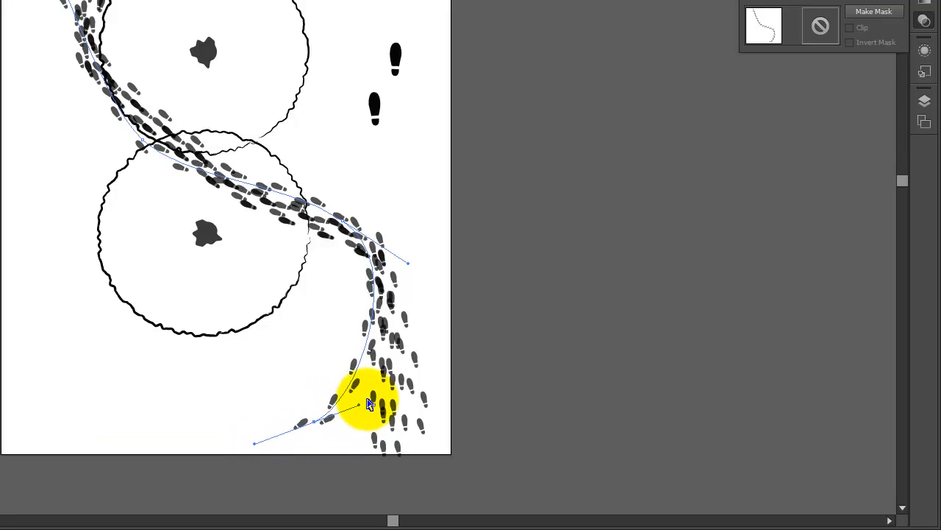
left_click(504, 182)
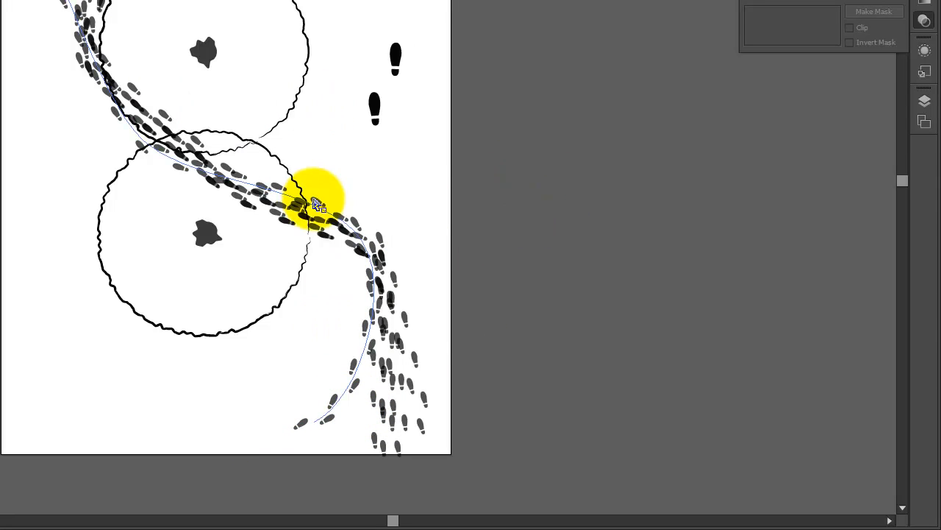
left_click_drag(316, 204, 201, 173)
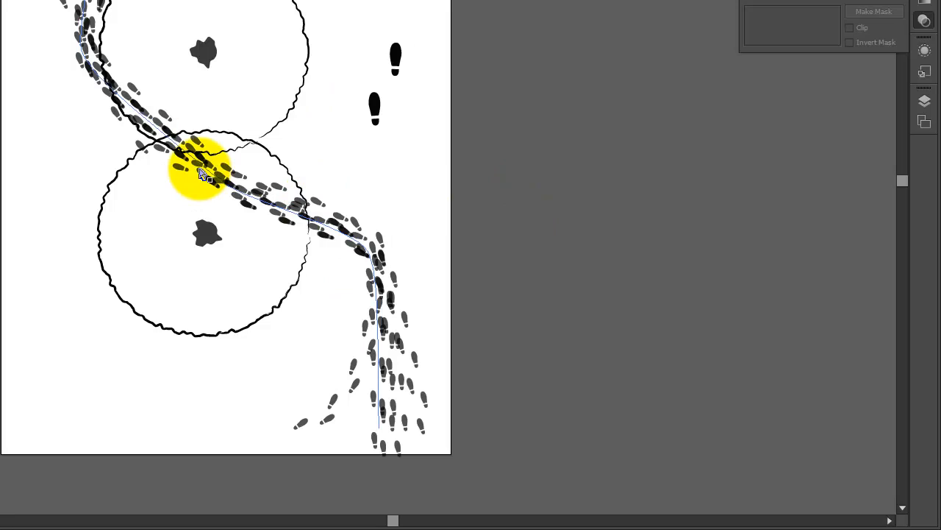
left_click(530, 46)
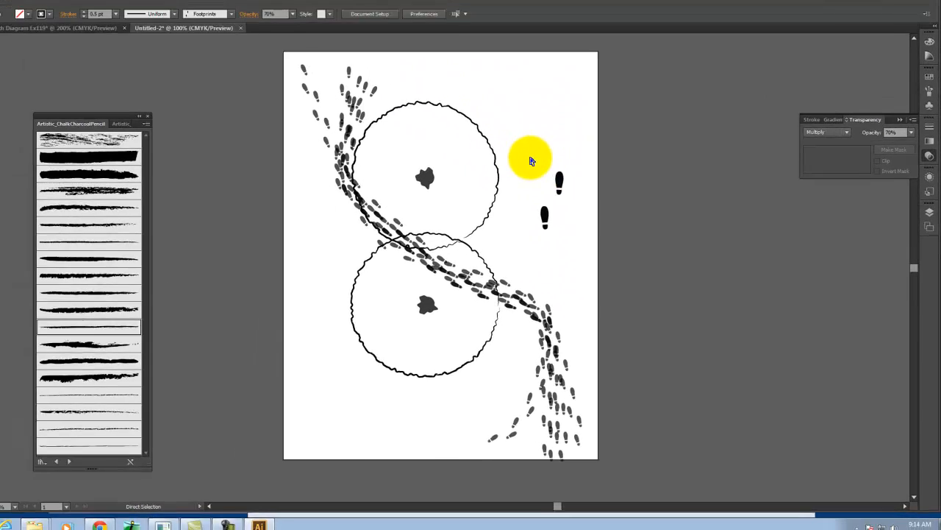
Delete the two large loose footprints and draw three black stars of different sizes in the artboard's upper right area
left_click_drag(543, 162, 603, 252)
key("Delete")
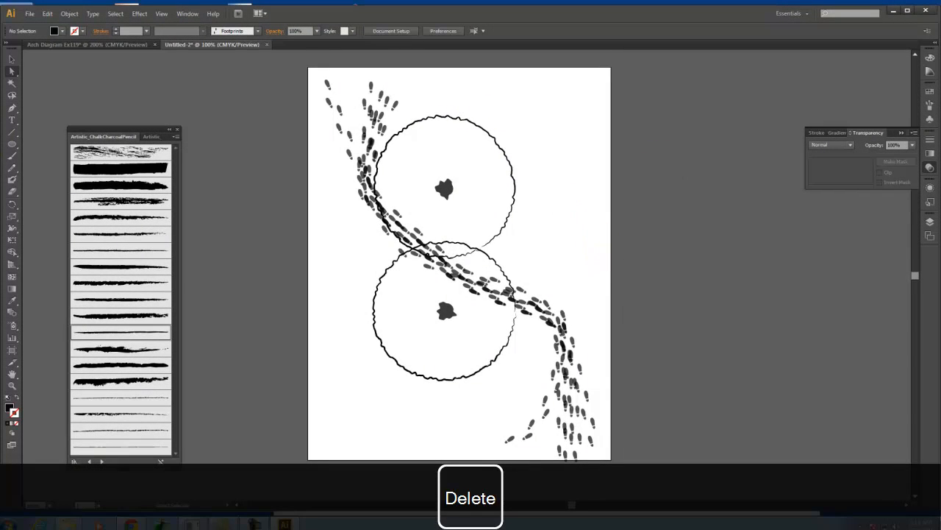
left_click_drag(11, 149, 65, 192)
left_click_drag(567, 143, 550, 132)
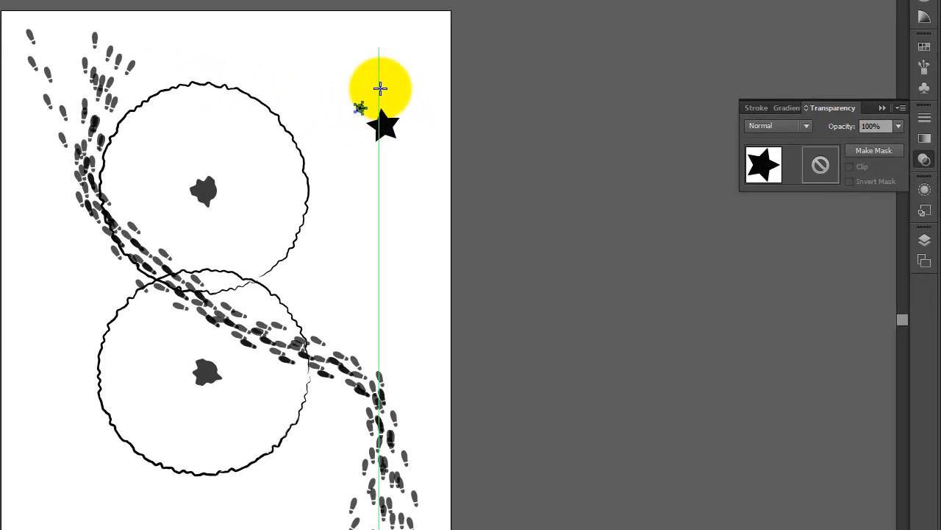
left_click_drag(380, 86, 385, 89)
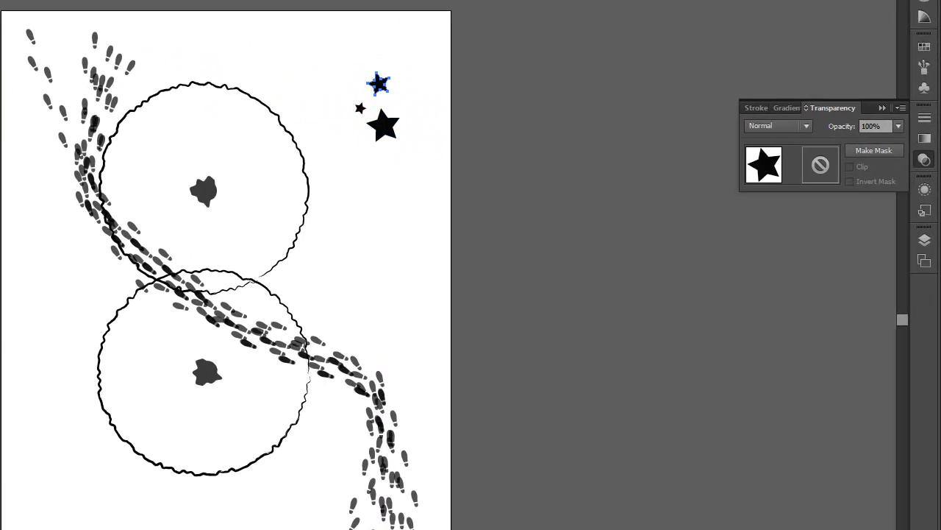
Start a new scatter brush from the three stars and name it Stars
left_click(427, 92)
left_click_drag(319, 46, 431, 185)
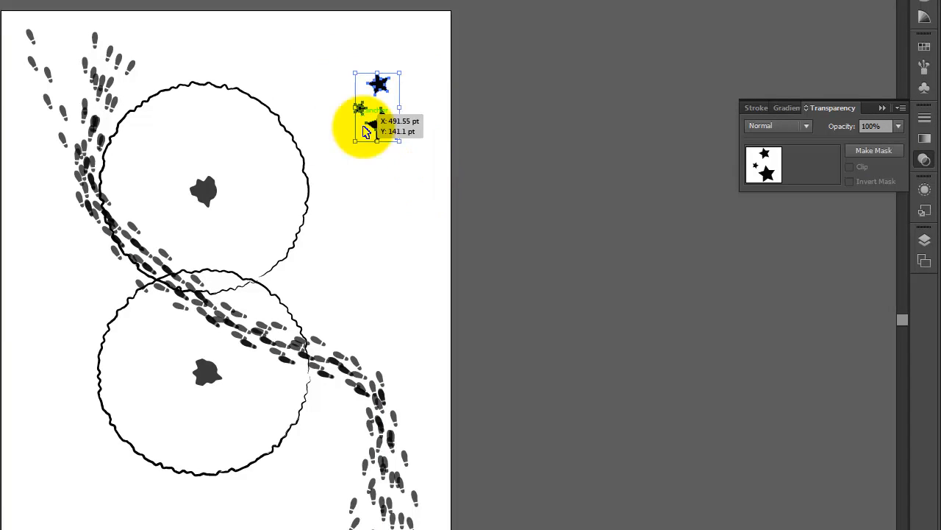
left_click(925, 67)
mouse_move(375, 110)
left_mouse_down()
mouse_move(399, 81)
mouse_move(804, 287)
left_mouse_up()
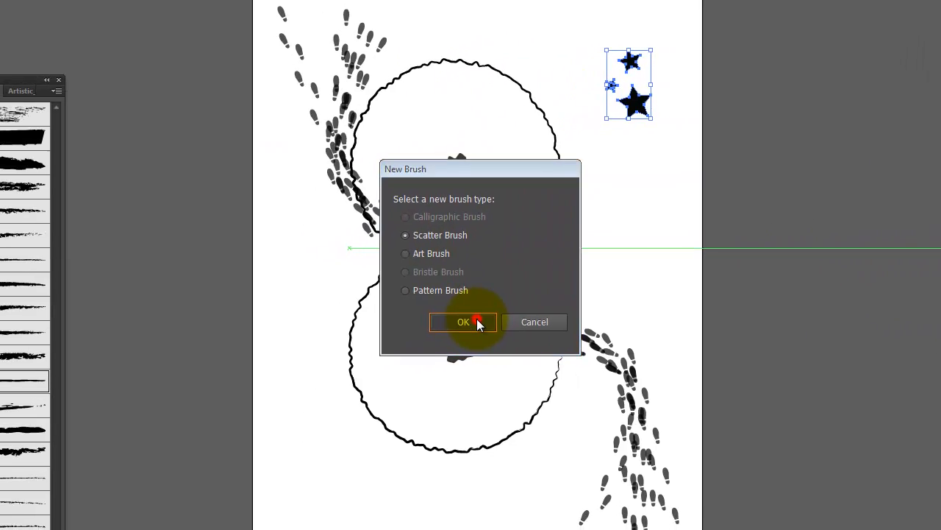
left_click(243, 345)
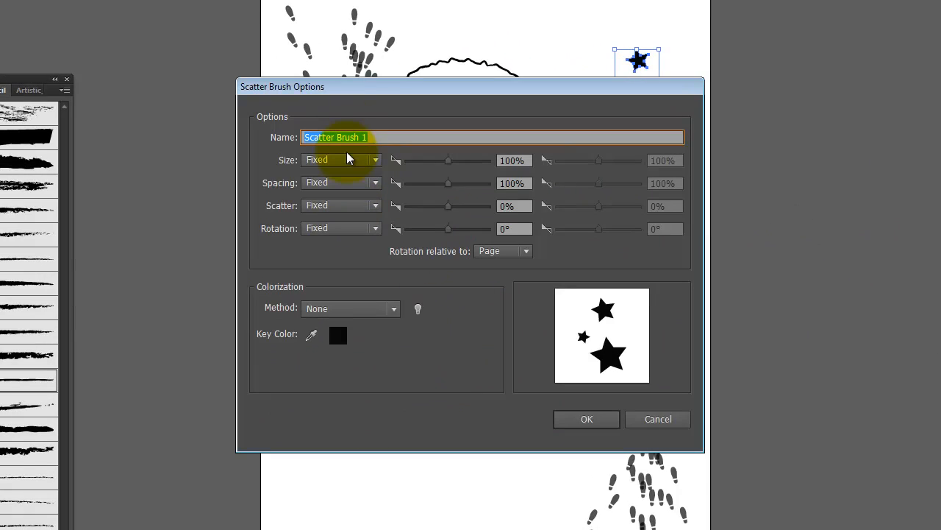
type("Stae")
key("BackSpace")
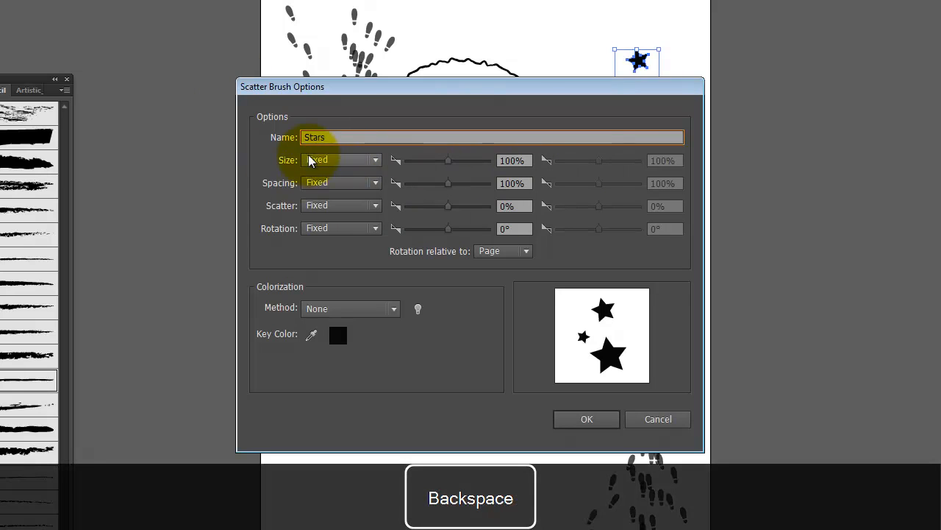
Set size, spacing, scatter and rotation to Random, with size 249% and 80%, spacing 331%, scatter 147% and rotation 30°, and create the brush
left_click(345, 163)
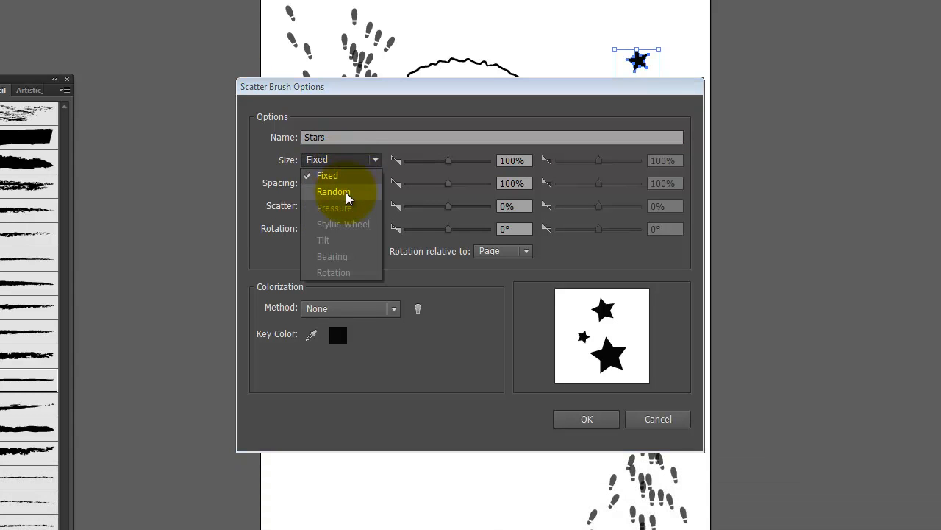
left_click(347, 193)
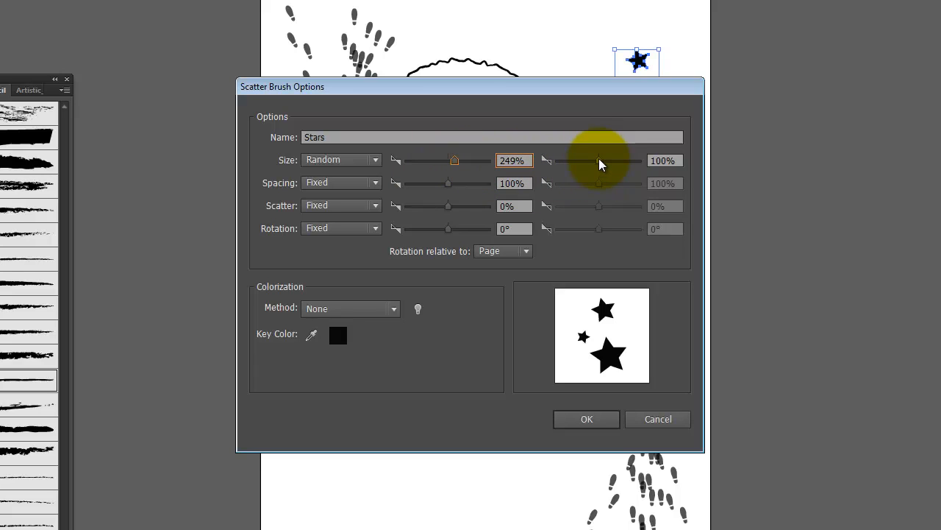
left_click(323, 182)
left_click(333, 215)
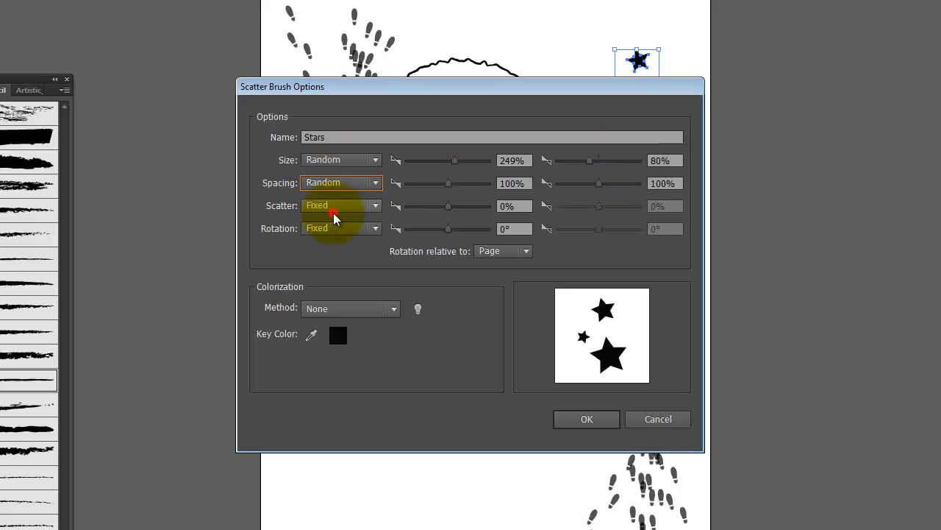
left_click(356, 207)
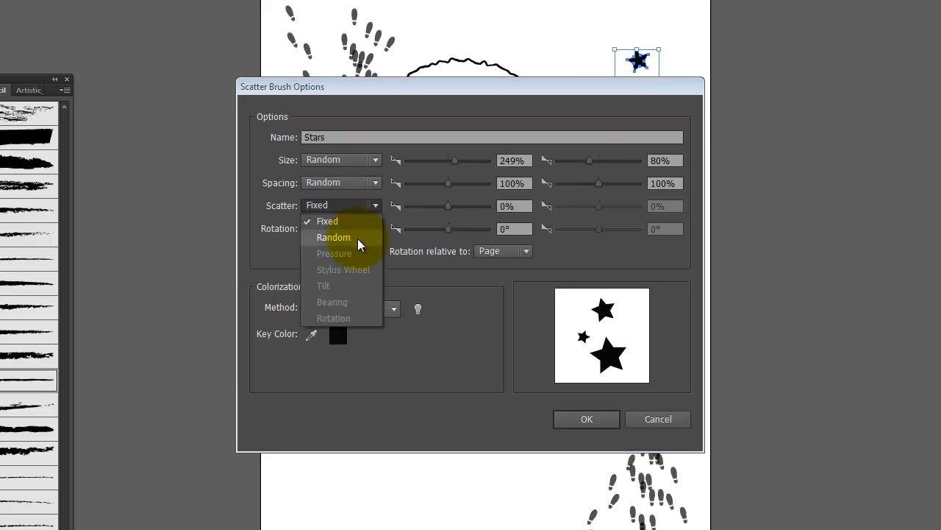
left_click(357, 238)
left_click(352, 230)
left_click(356, 260)
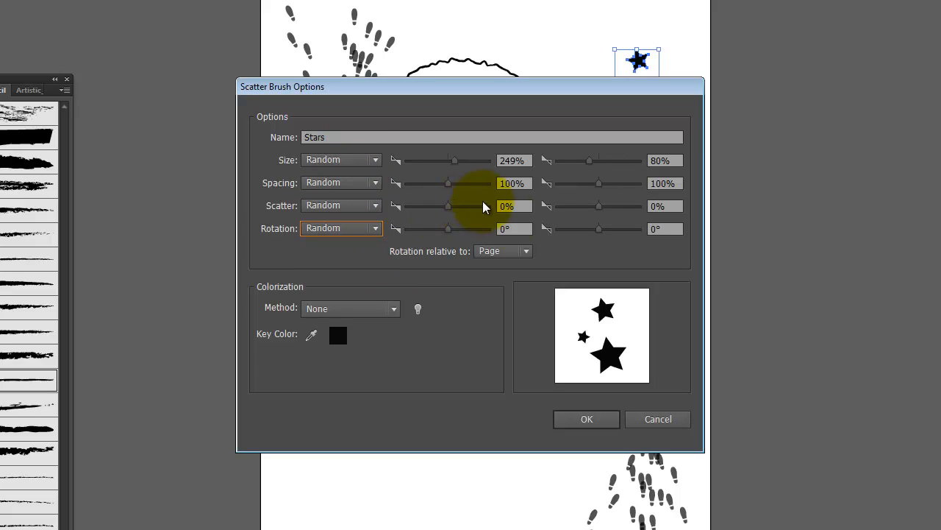
left_click_drag(450, 233, 456, 231)
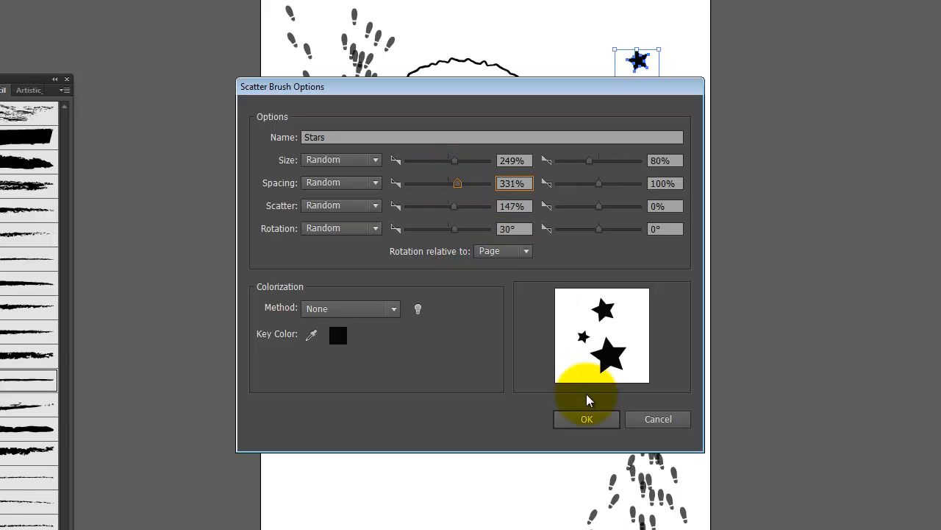
left_click(587, 419)
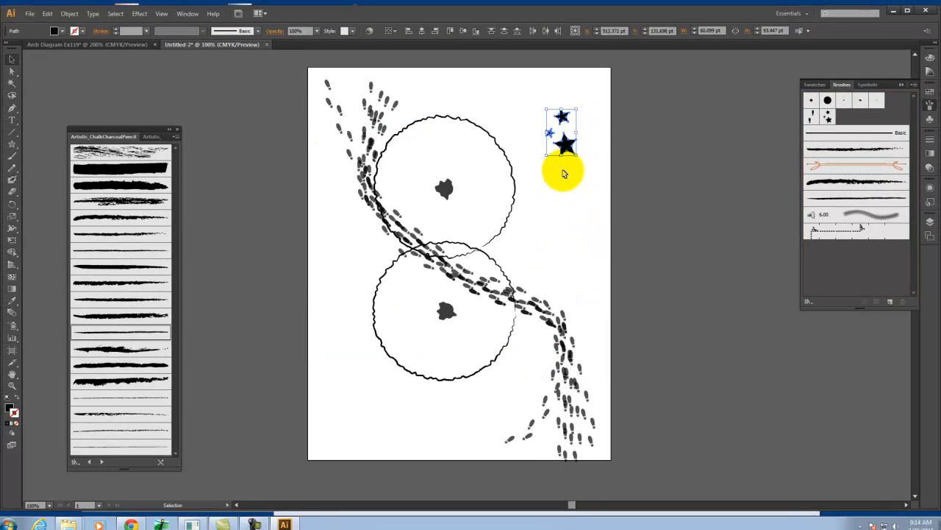
Duplicate the outermost footprint path, place the copy beside the artboard, and apply the Stars brush to it
left_click(322, 195)
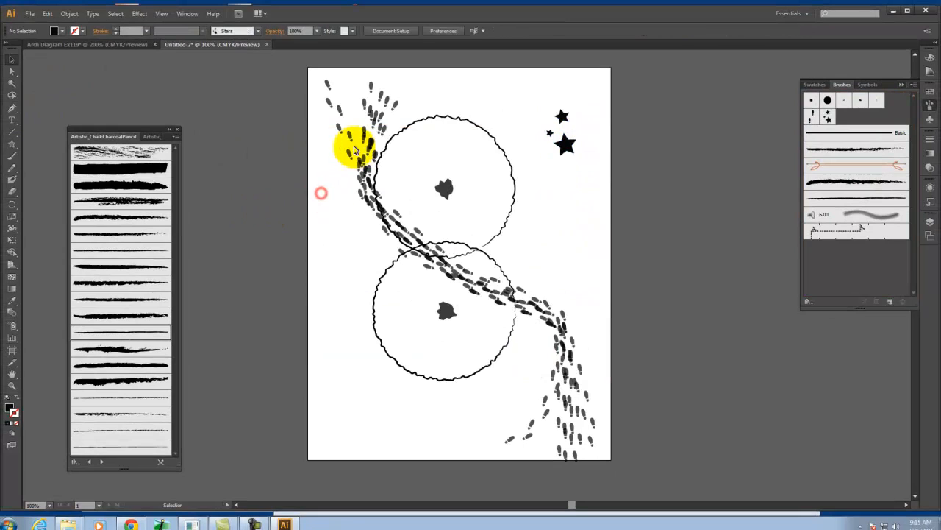
left_click(347, 143)
key("ctrl+c")
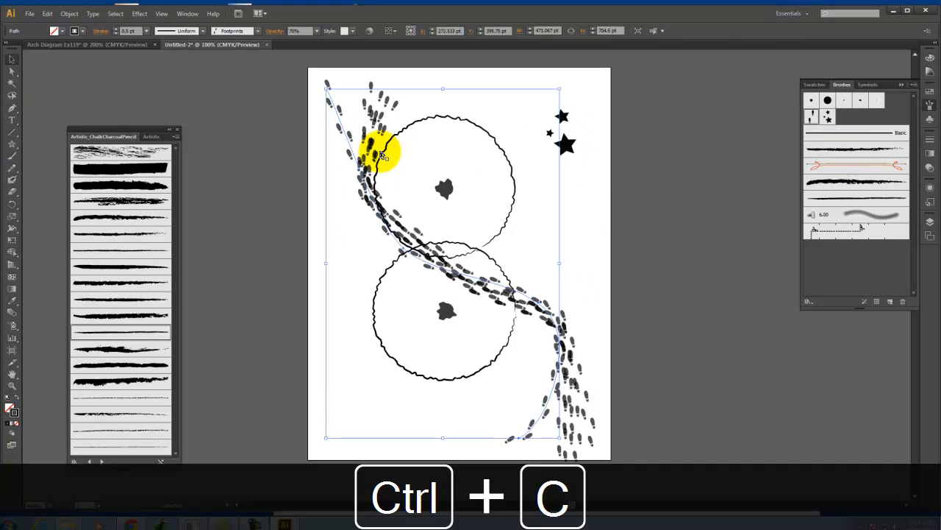
key("ctrl+v")
left_click_drag(381, 189, 693, 192)
key("space")
mouse_move(792, 325)
left_mouse_down()
mouse_move(519, 294)
mouse_move(536, 311)
left_mouse_up()
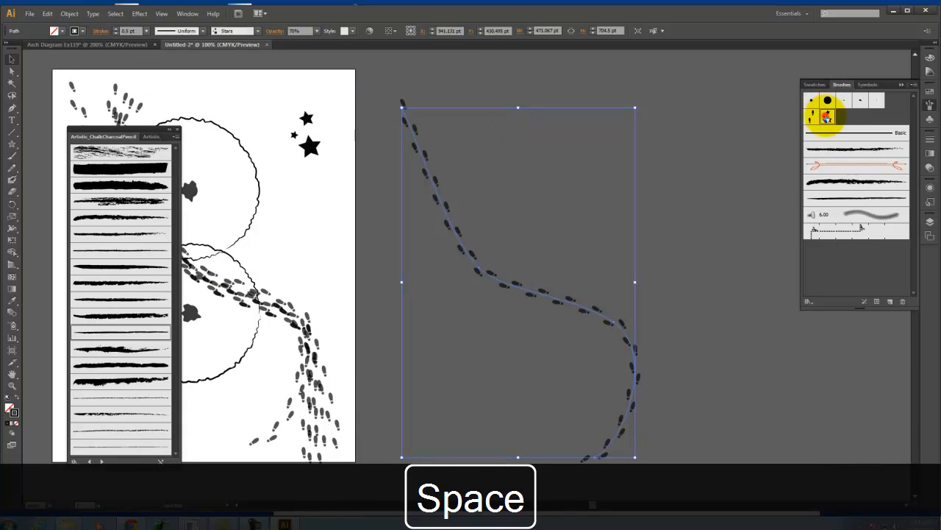
left_click(828, 116)
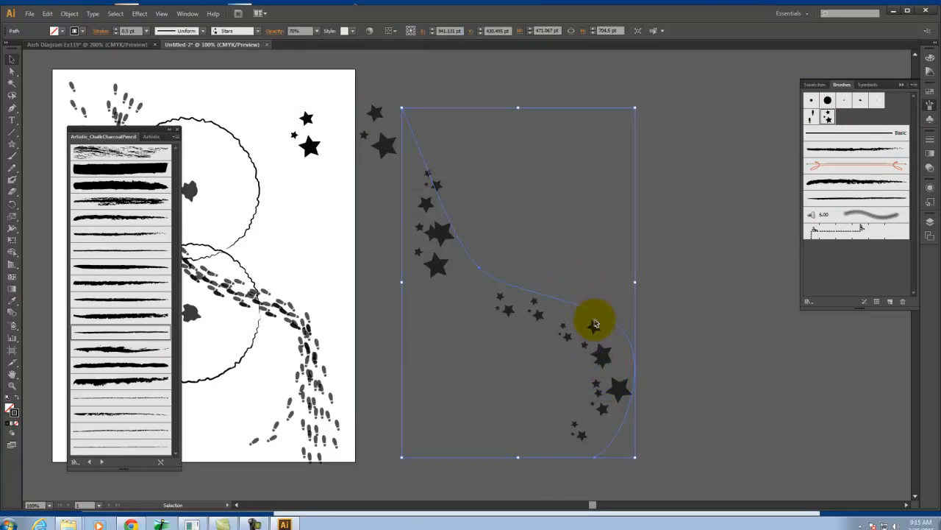
Adjust the Stars brush's scatter and rotation ranges, with second values of 216% for spacing and 73% for scatter, and apply the changes to existing strokes
double_click(829, 115)
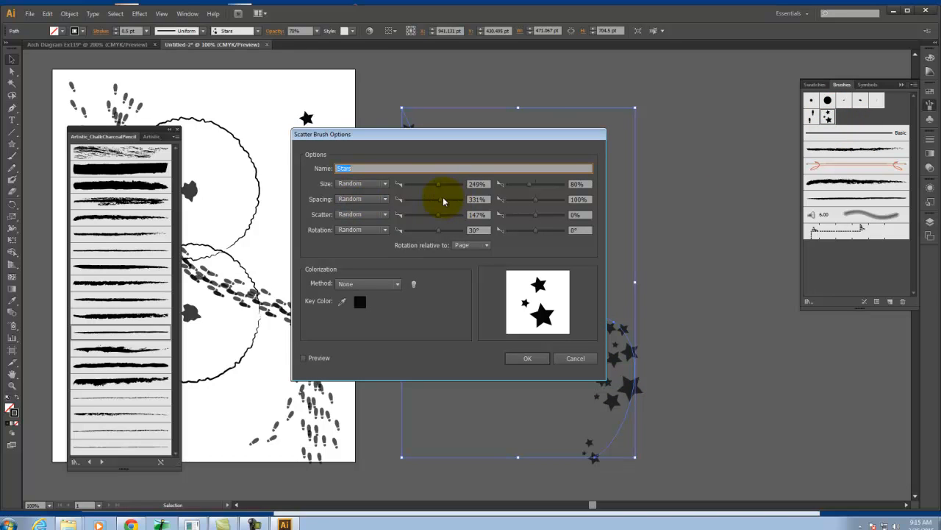
left_click(438, 215)
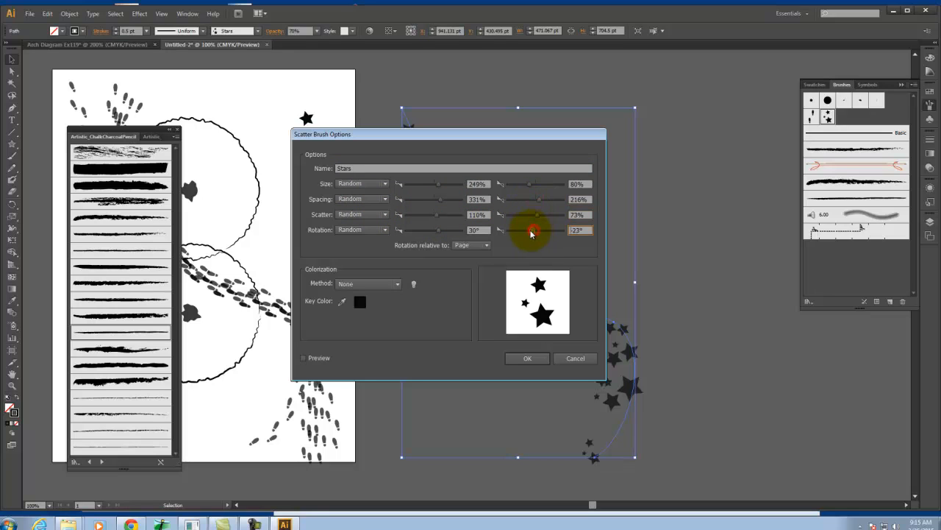
left_click(529, 358)
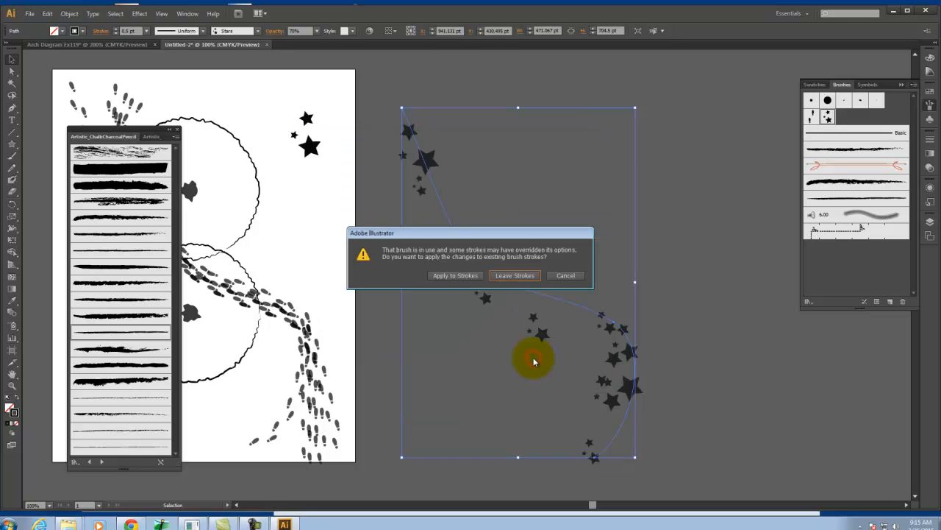
left_click(456, 275)
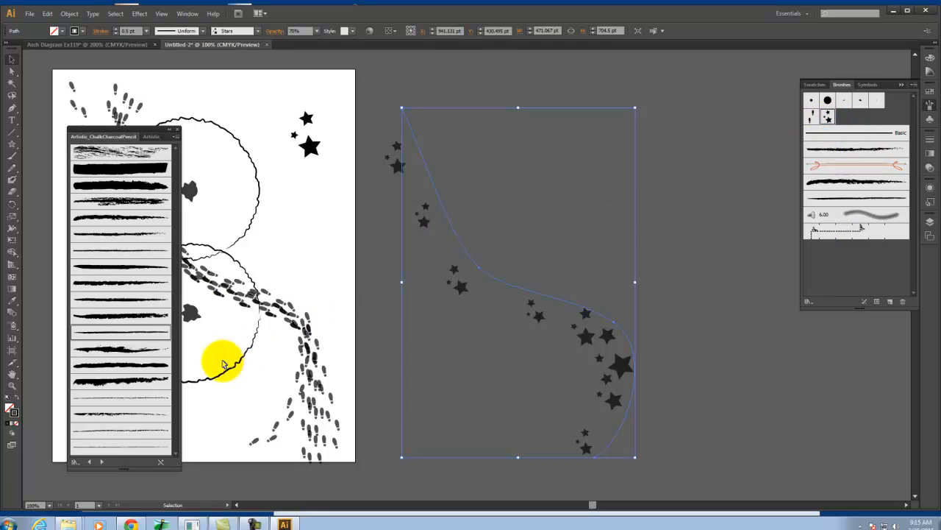
Clear the selection and collapse the artistic brush library that covers the footprint trail
left_click(77, 109)
left_click(511, 245)
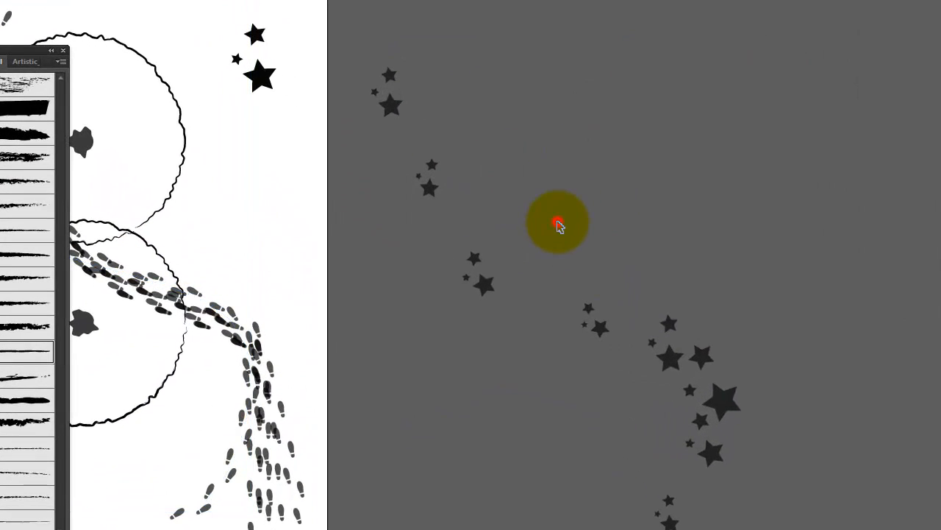
left_click(626, 311)
left_click(627, 334)
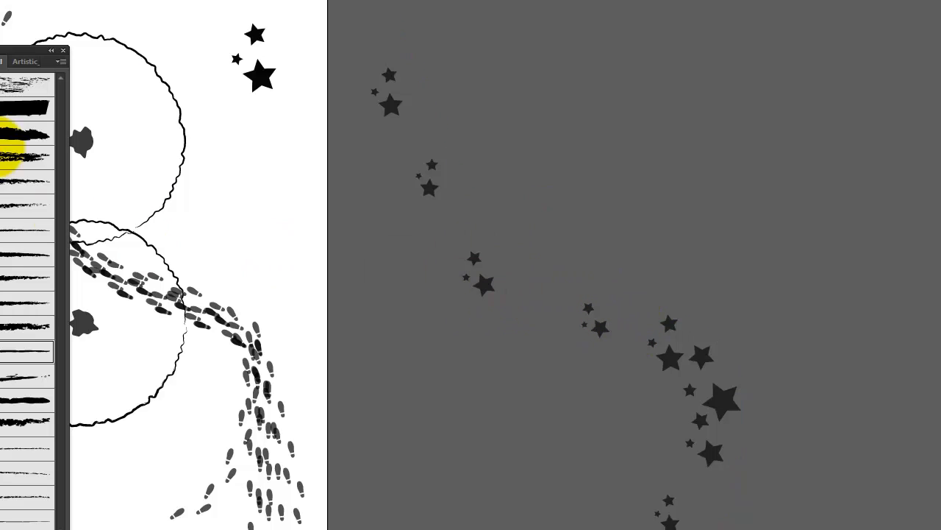
left_click(51, 50)
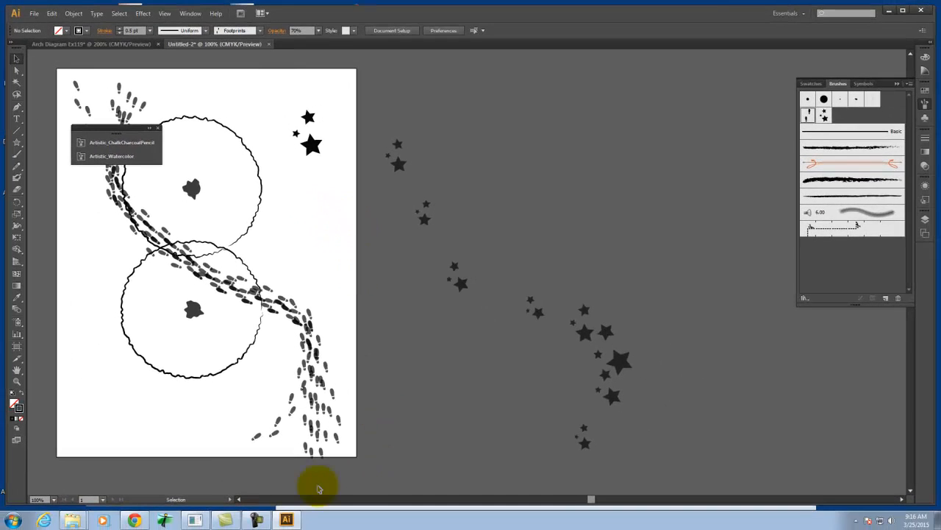
Switch to Chrome and open images.google.com in a new tab
left_click(134, 520)
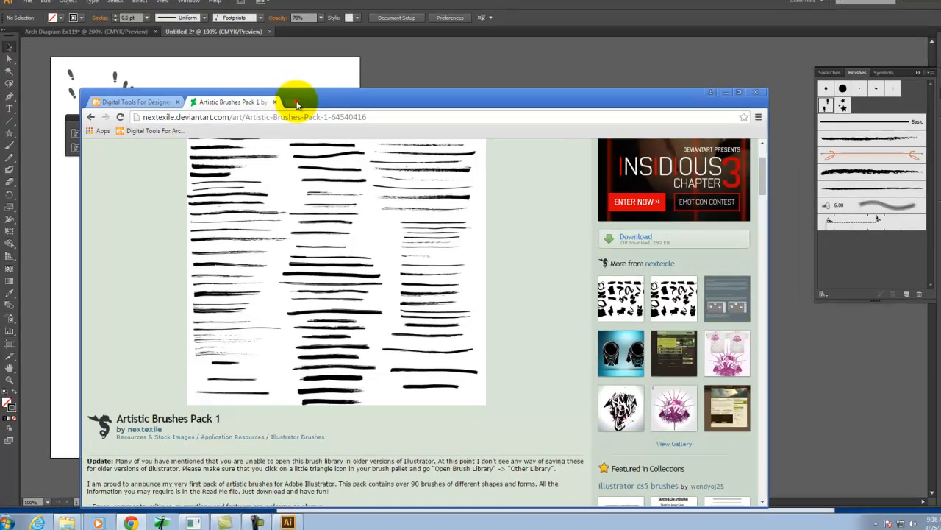
left_click(296, 103)
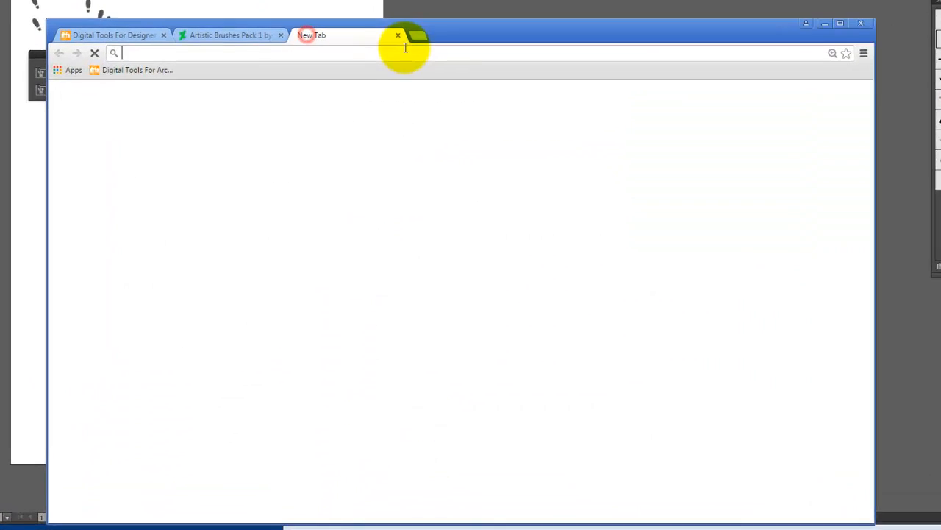
type("images.googl.com")
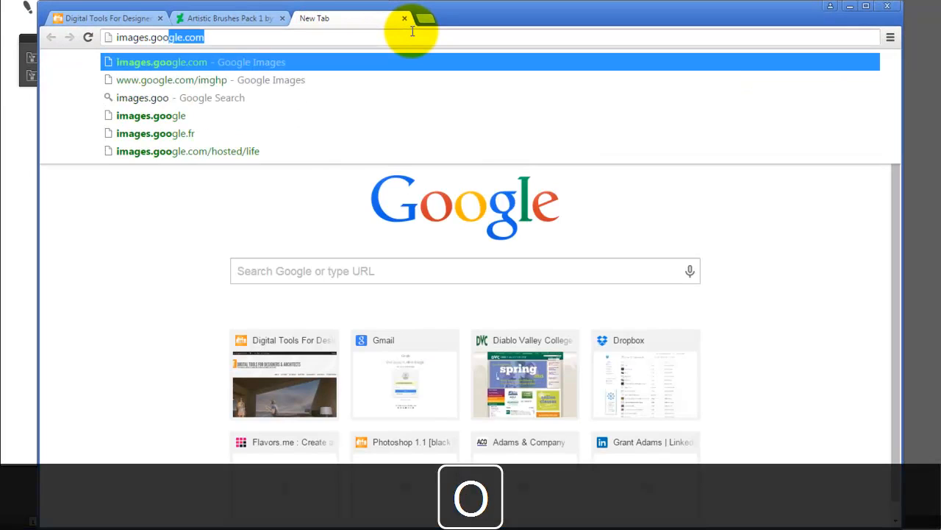
key("BackSpace")
key("BackSpace")
key("BackSpace")
key("BackSpace")
type("e.c")
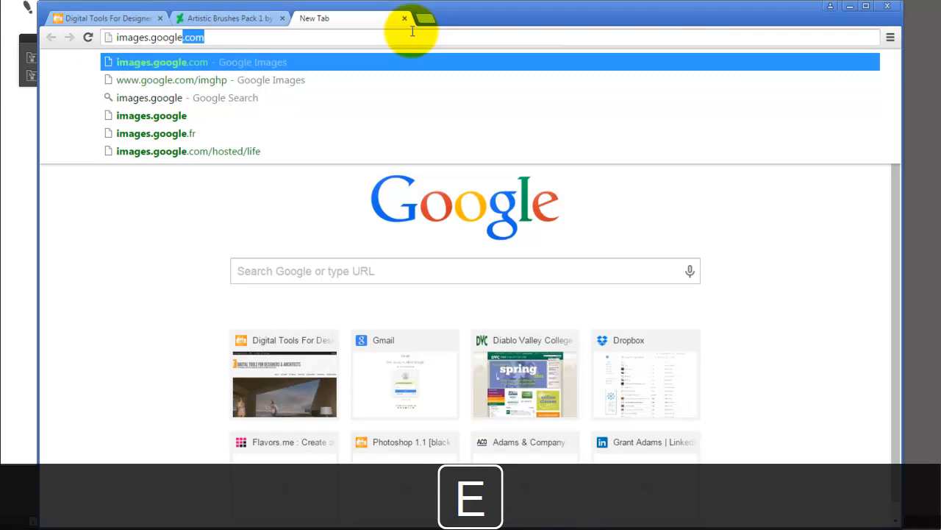
key("Return")
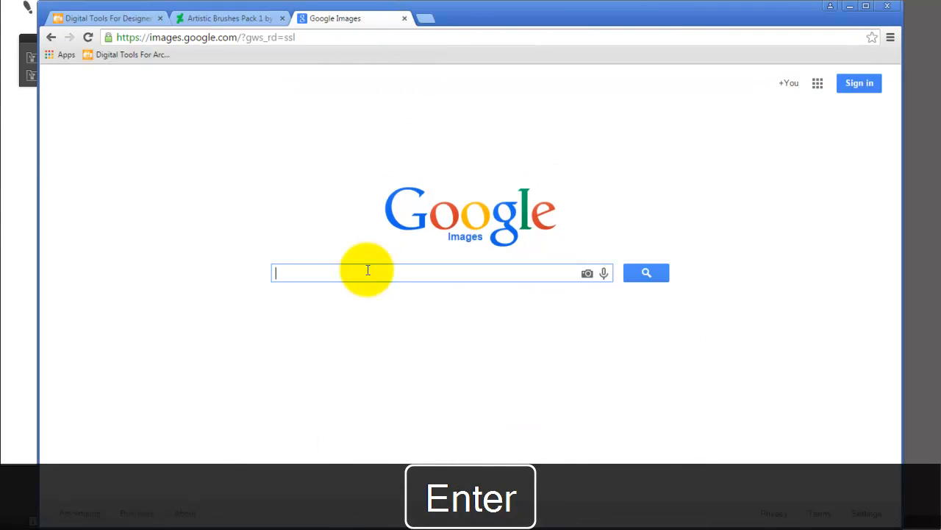
Search Google Images for "pantheon setion"
type("pante")
key("BackSpace")
key("BackSpace")
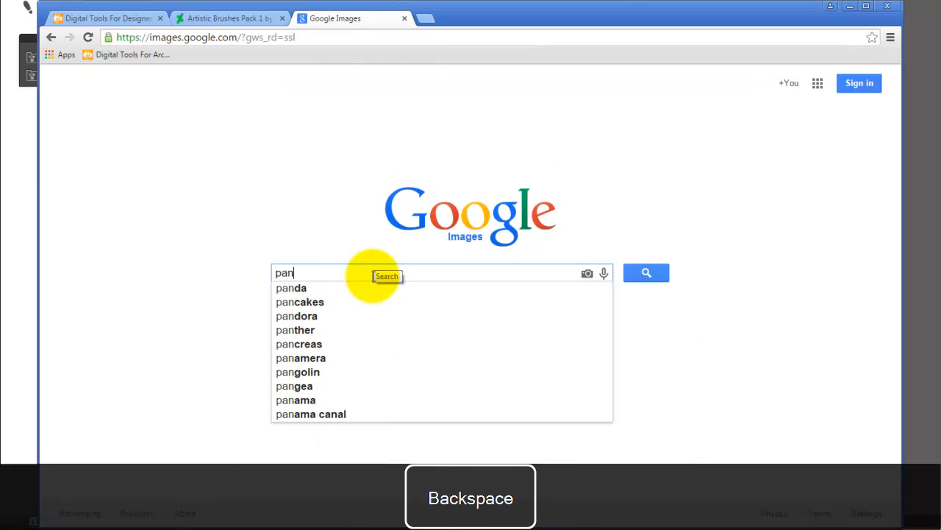
type("theon ")
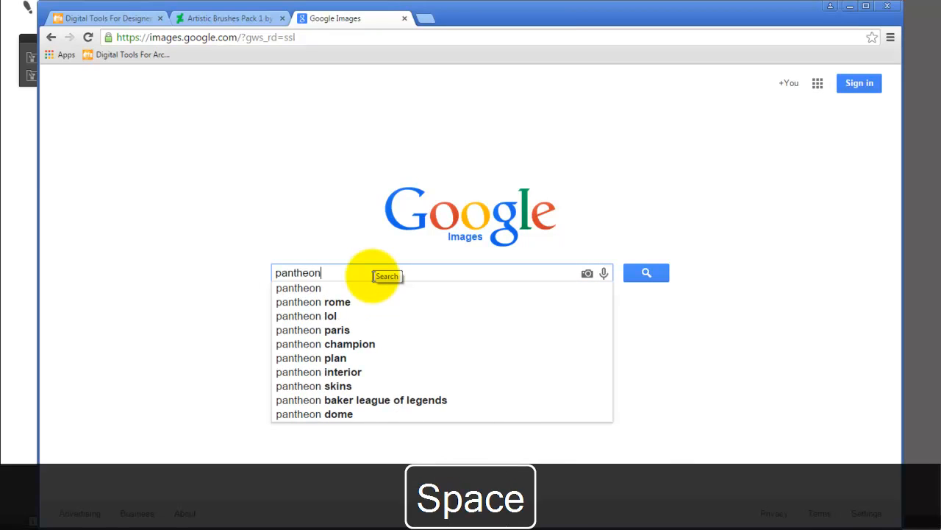
type("setion")
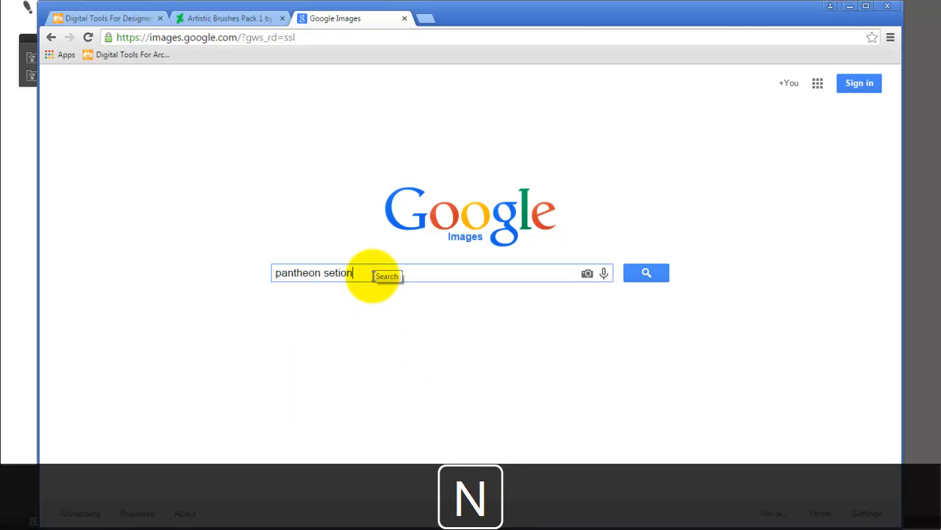
key("Return")
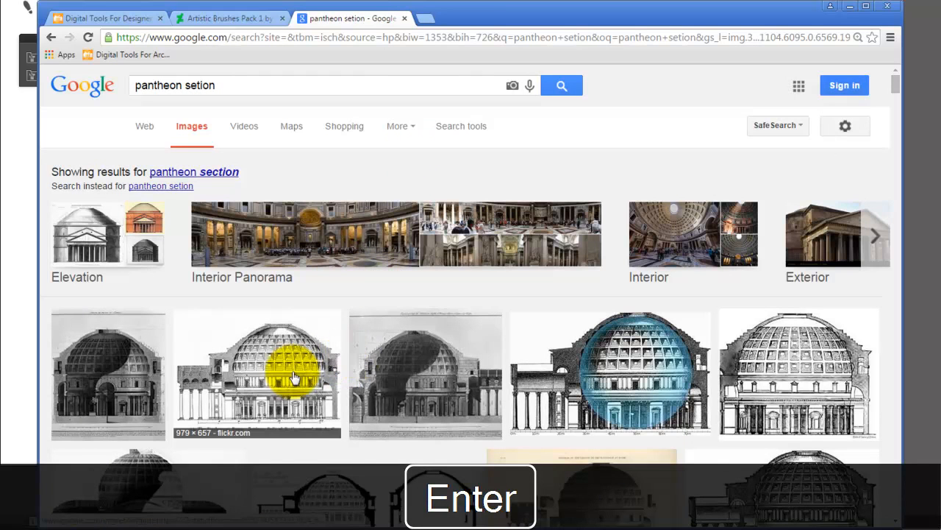
Open the Flickr "Pantheon: section" drawing from the image results at full size
scroll(299, 381, "down", 2)
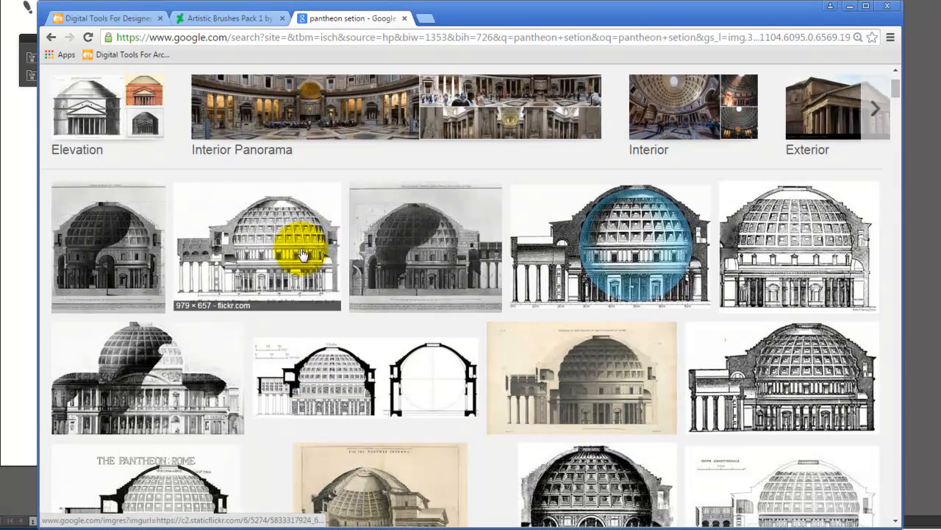
left_click(287, 256)
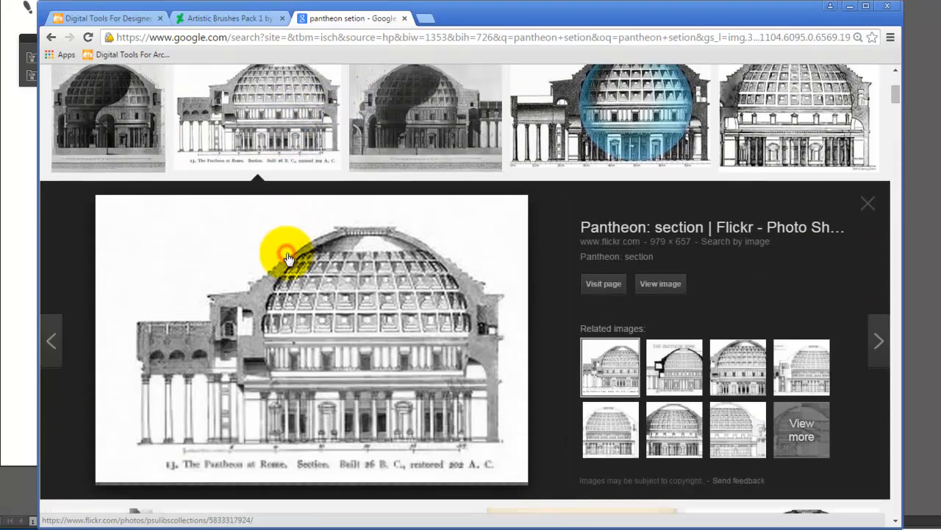
left_click(661, 283)
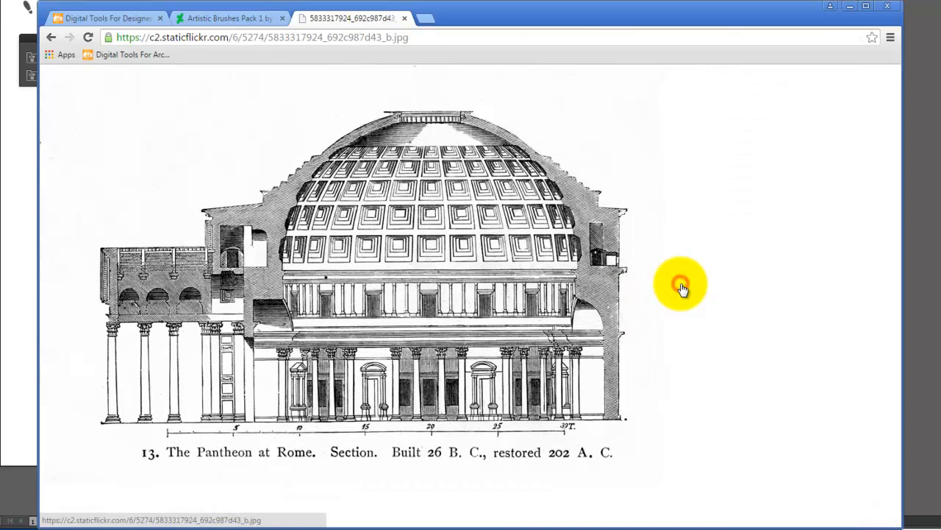
Start saving the Pantheon section image and browse to Dropbox > DVC > A135 > A135 Exercises on the Kingfisher (E:) drive
right_click(406, 290)
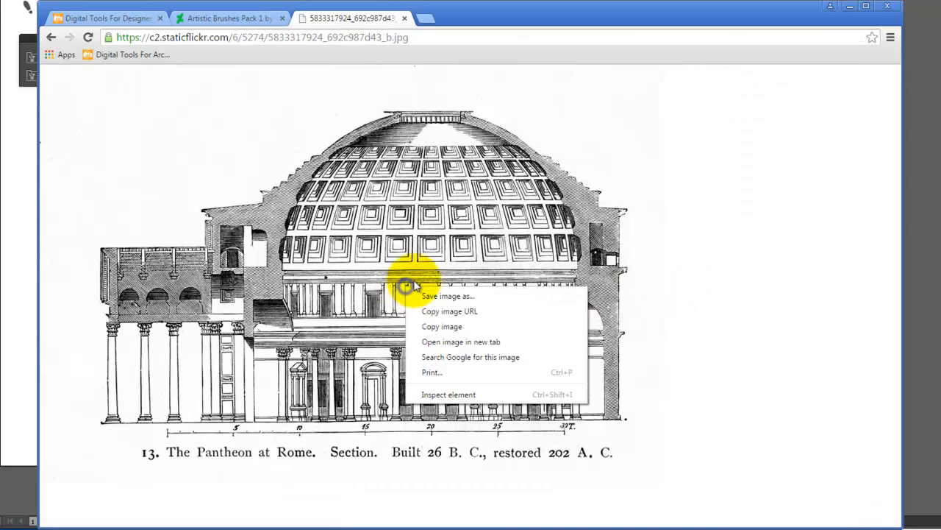
left_click(472, 297)
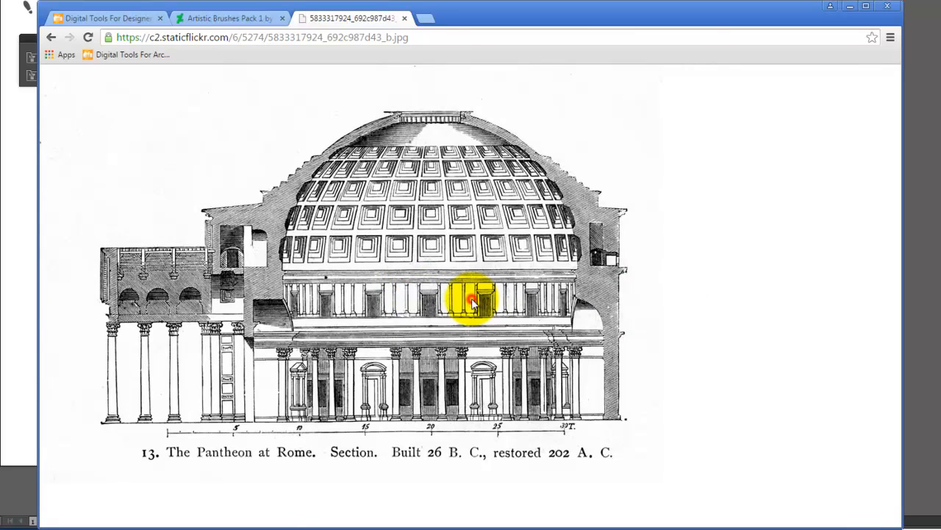
left_click(108, 263)
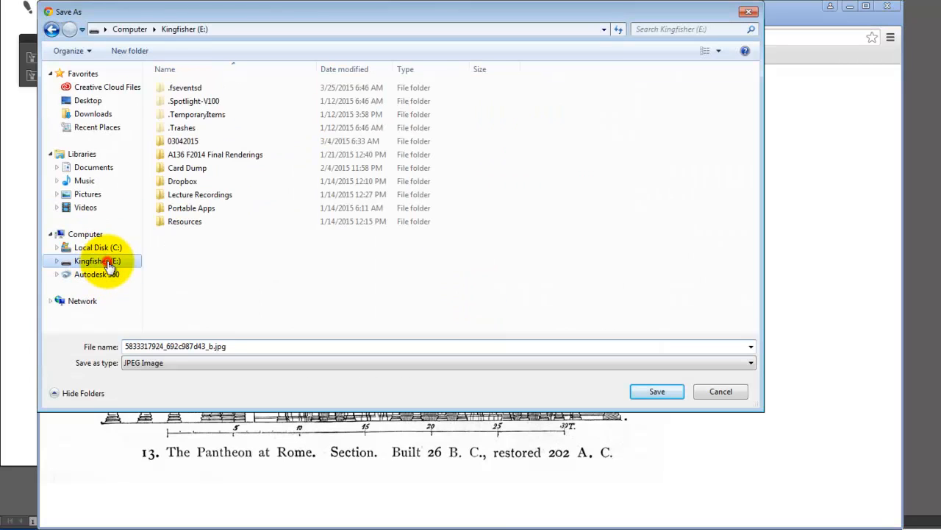
left_click(178, 182)
double_click(179, 182)
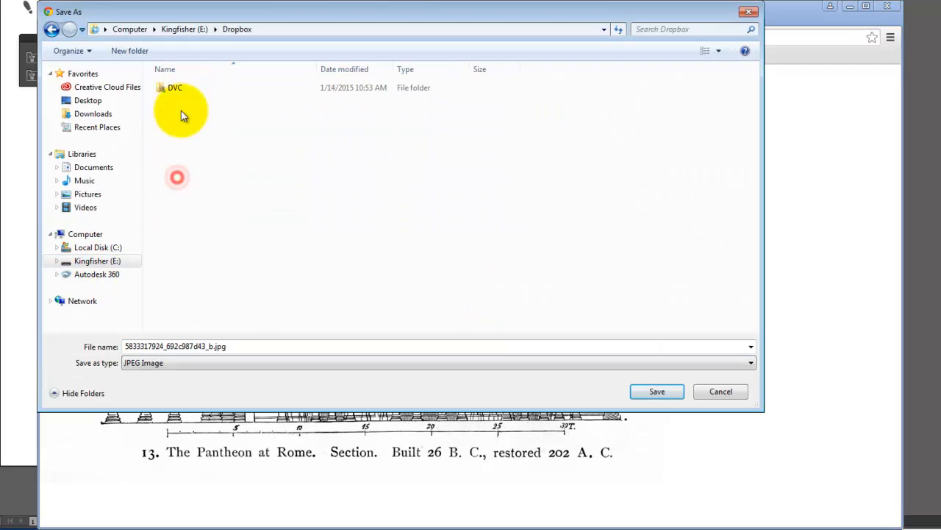
double_click(182, 88)
double_click(178, 86)
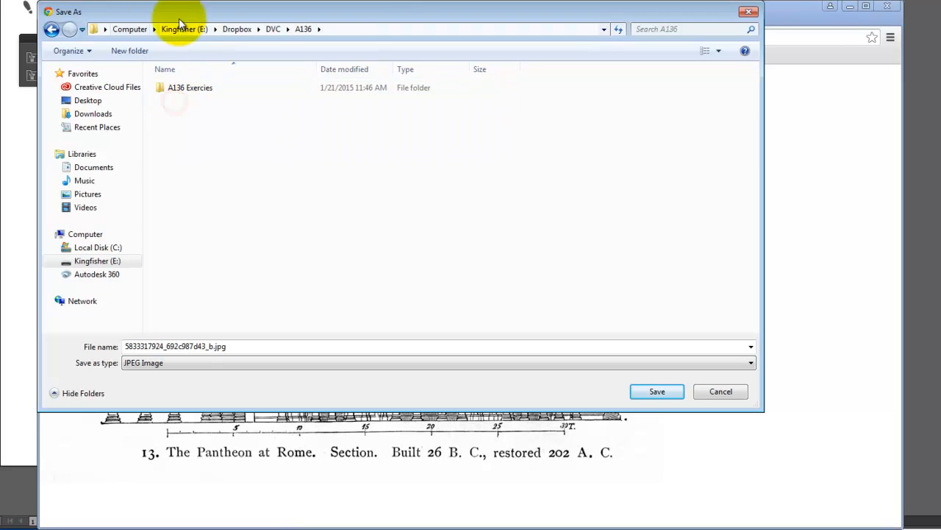
left_click(273, 29)
left_click(177, 89)
double_click(177, 90)
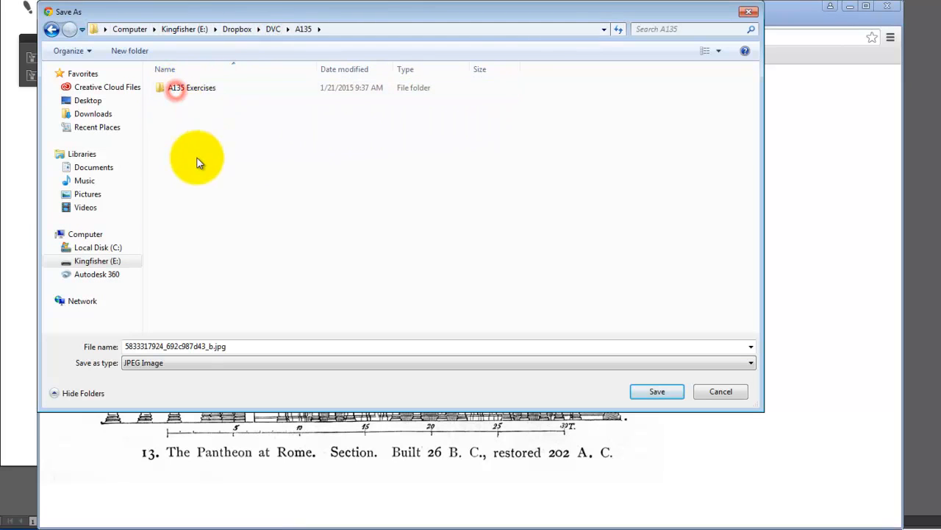
double_click(203, 87)
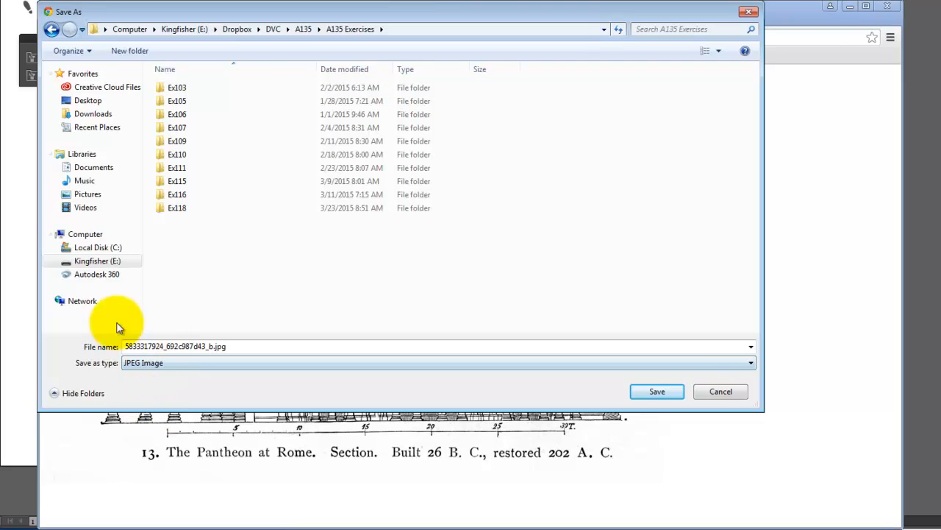
Create a folder named Ex119 in A135 Exercises and save the Pantheon JPEG in it under its original file name
left_click(128, 50)
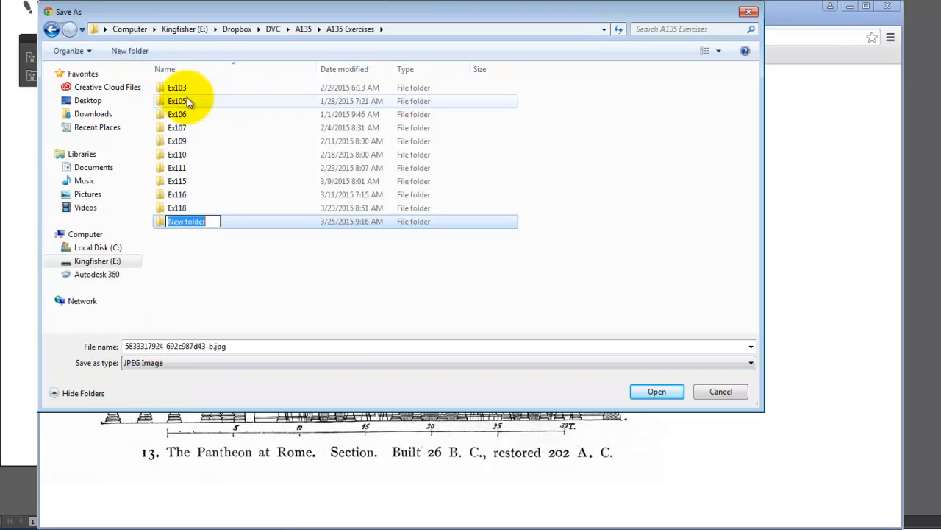
type("Ex119")
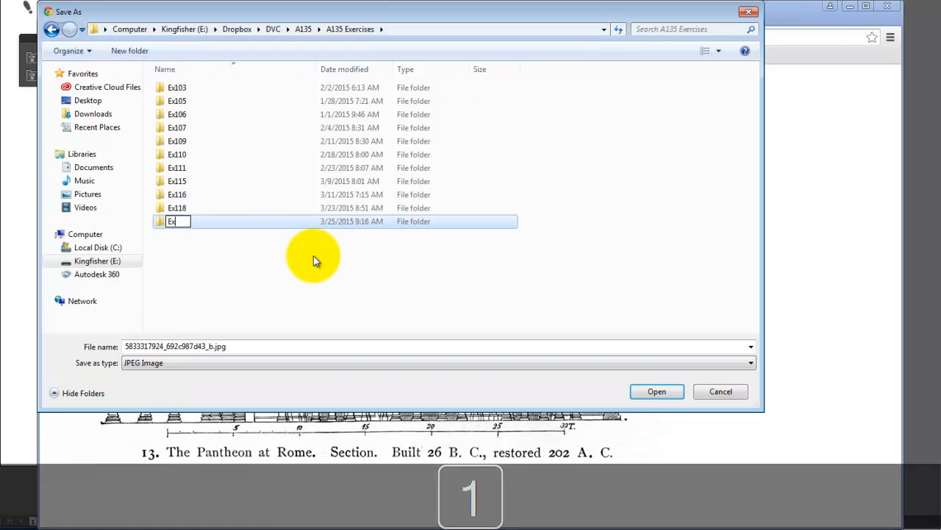
left_click(234, 221)
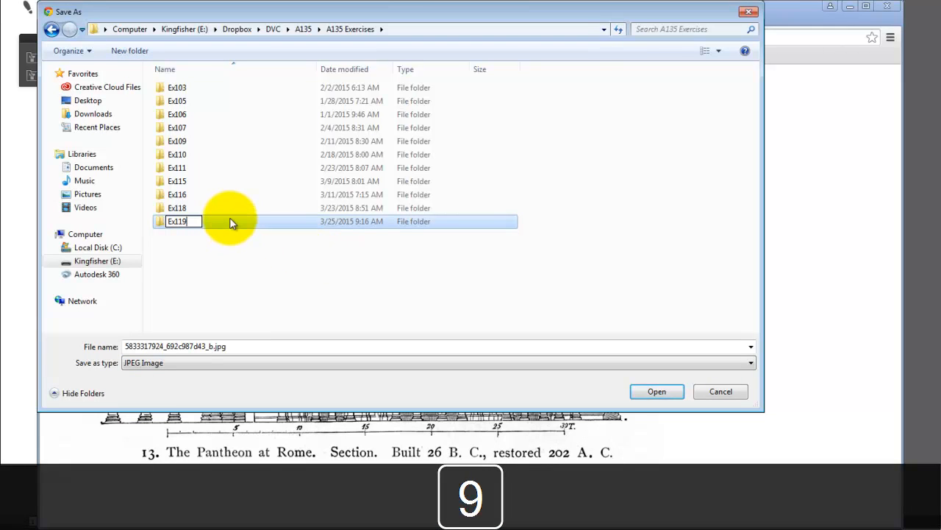
double_click(231, 221)
left_click(657, 392)
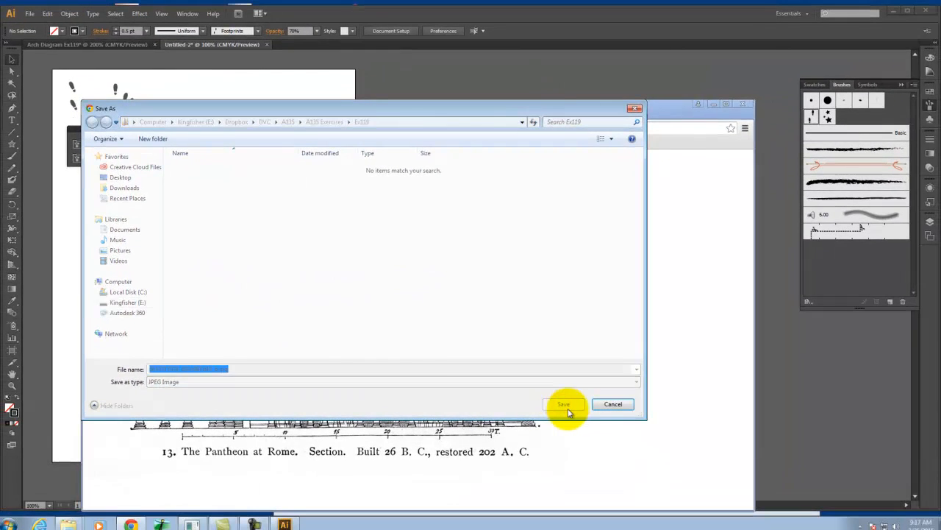
Switch to Illustrator and create a new one-artboard Letter document, 612 by 792 pt in portrait, with the Print profile
left_click(464, 77)
left_click(30, 13)
left_click(56, 27)
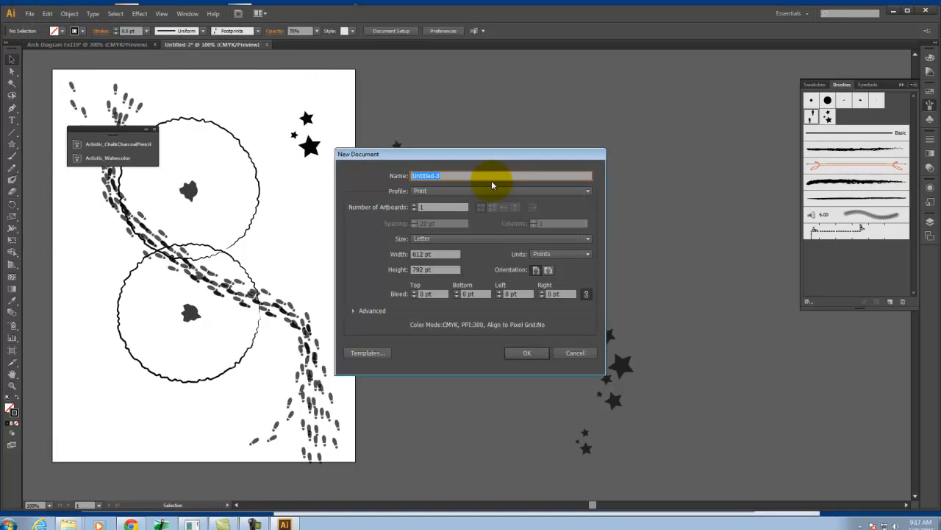
left_click(523, 353)
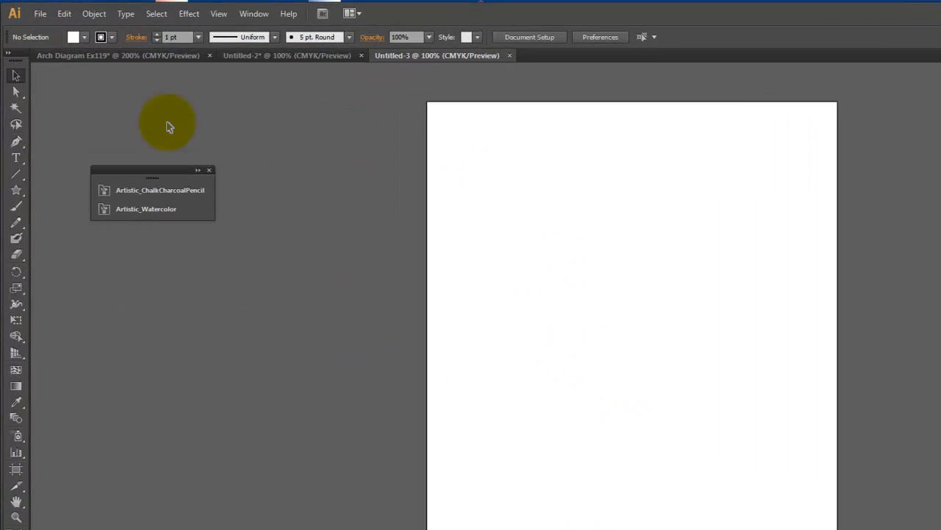
left_click(29, 14)
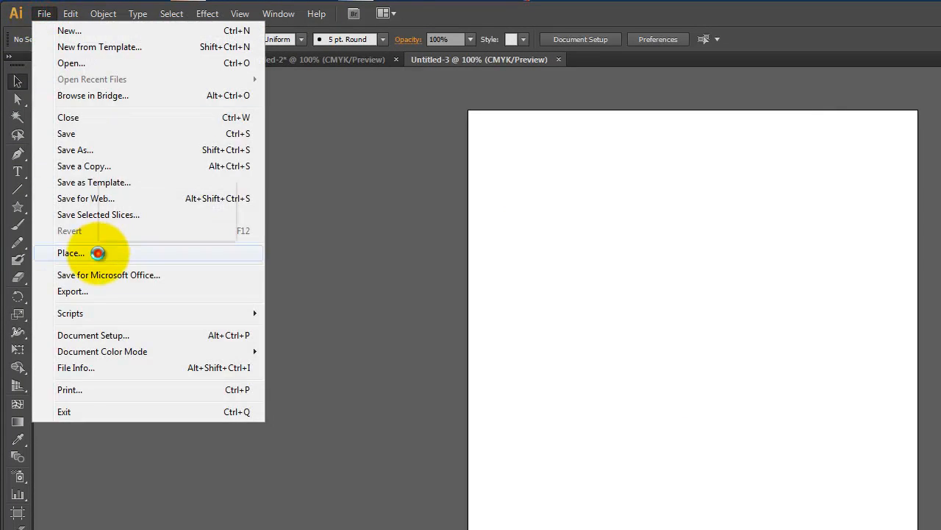
left_click(122, 252)
left_click(159, 38)
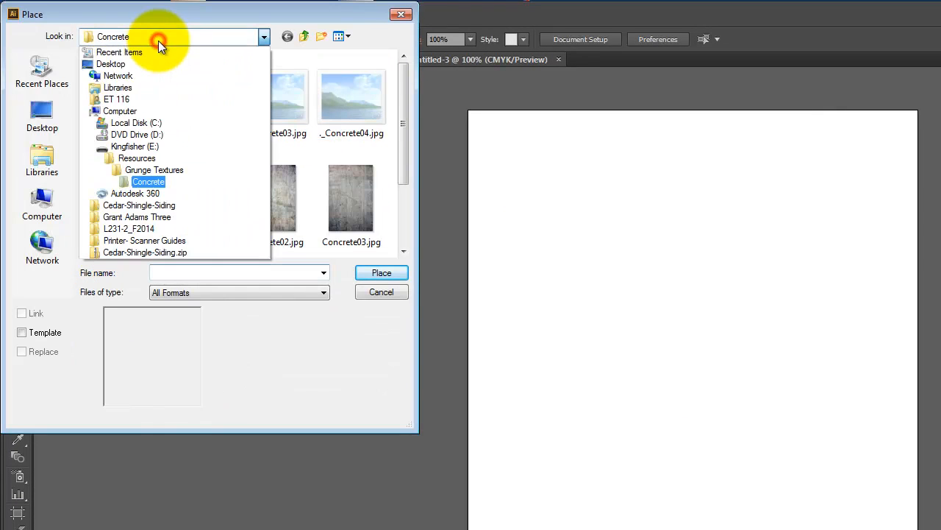
left_click(132, 147)
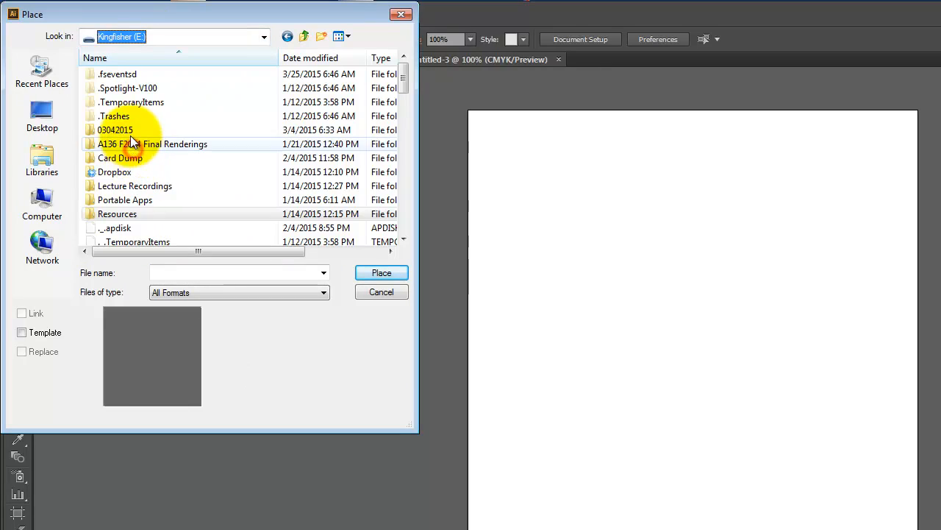
double_click(117, 172)
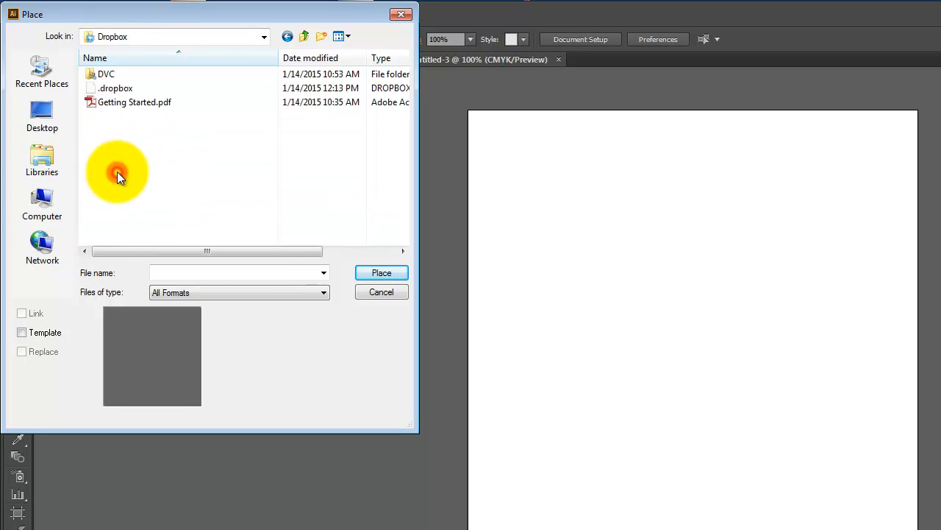
double_click(105, 73)
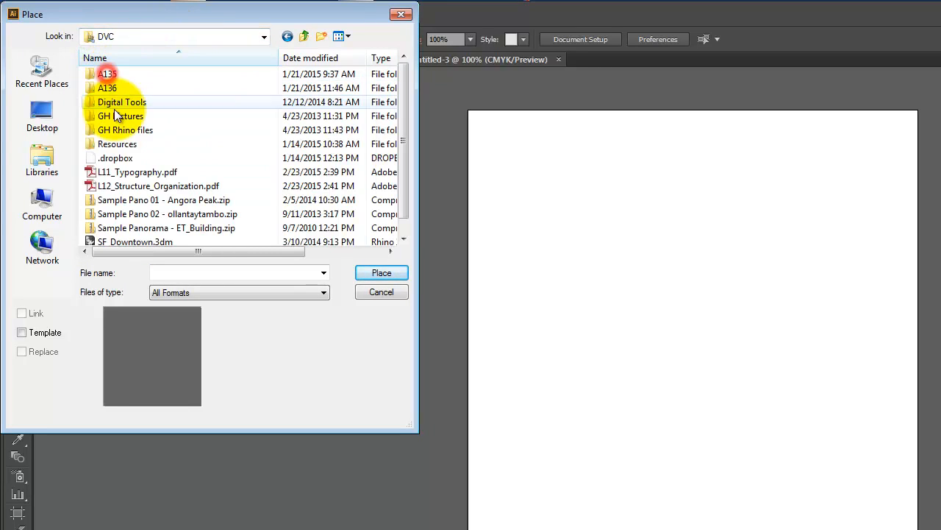
double_click(112, 74)
double_click(125, 76)
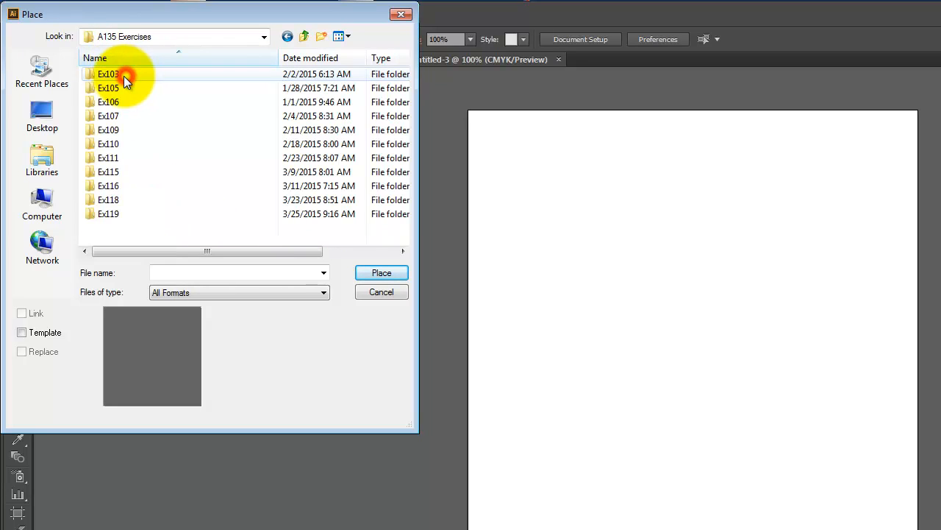
double_click(120, 212)
left_click(121, 77)
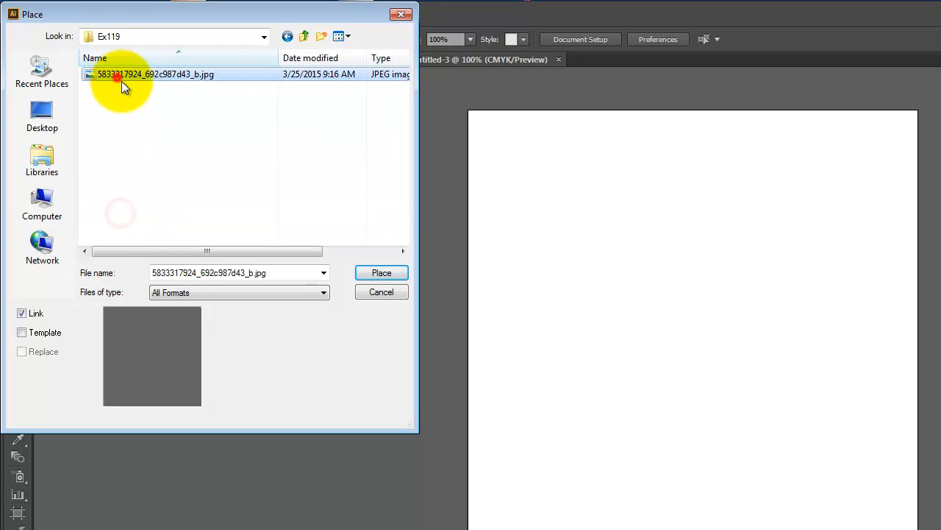
left_click(382, 273)
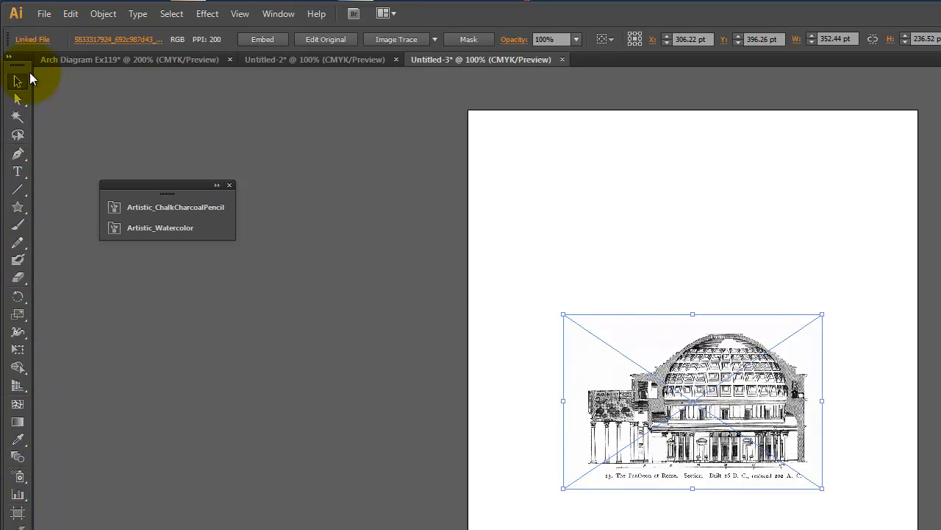
Scale the placed Pantheon image proportionally to span the artboard's width, about 613 pt wide
left_click(20, 353)
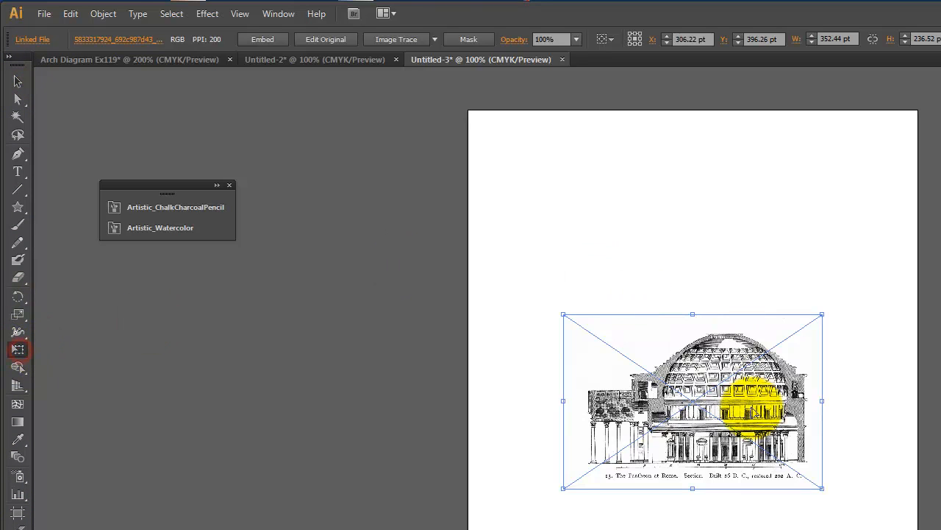
left_click_drag(565, 316, 452, 280)
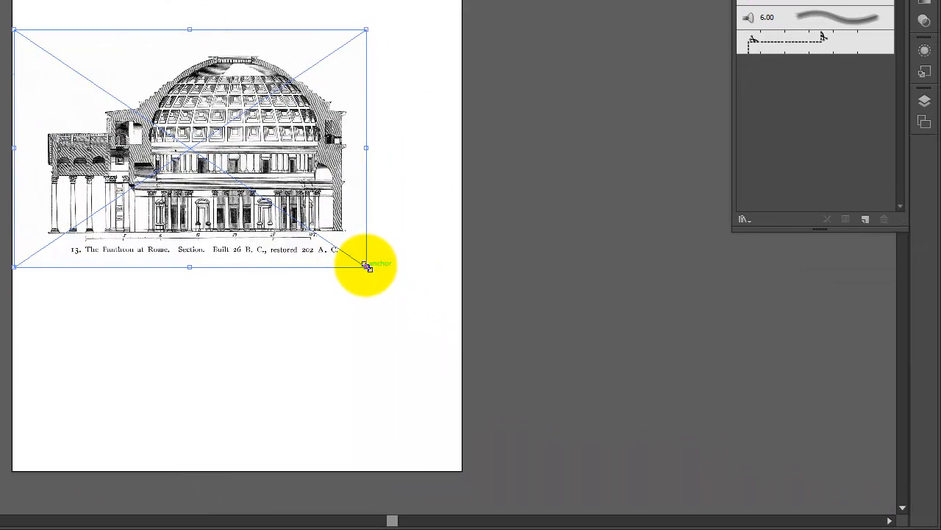
left_click_drag(805, 477, 896, 529)
left_click_drag(456, 323, 464, 329)
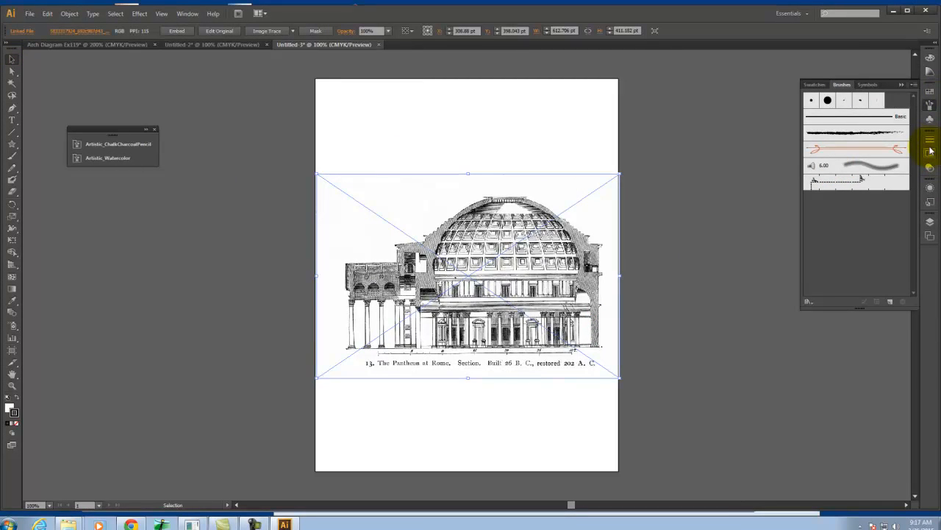
Add a new layer above the Pantheon image and lock Layer 1, which holds the image
left_click(931, 222)
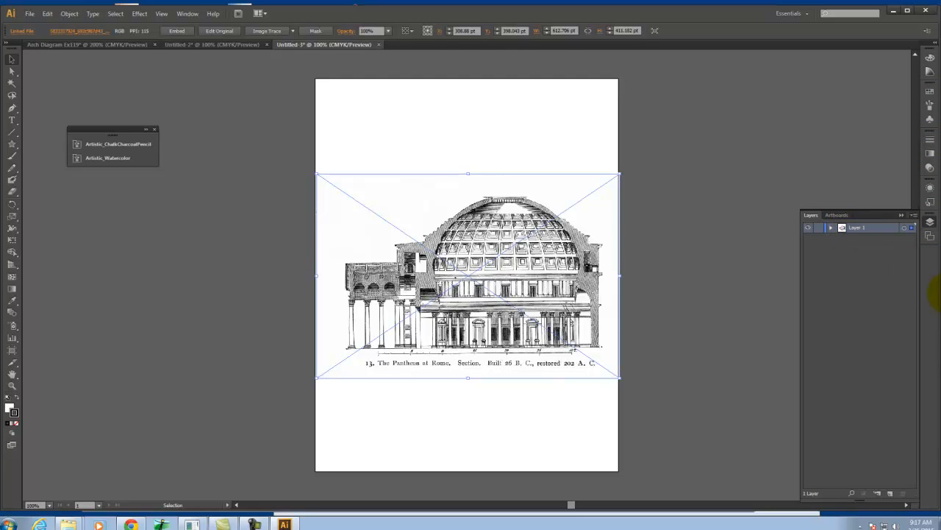
left_click(891, 493)
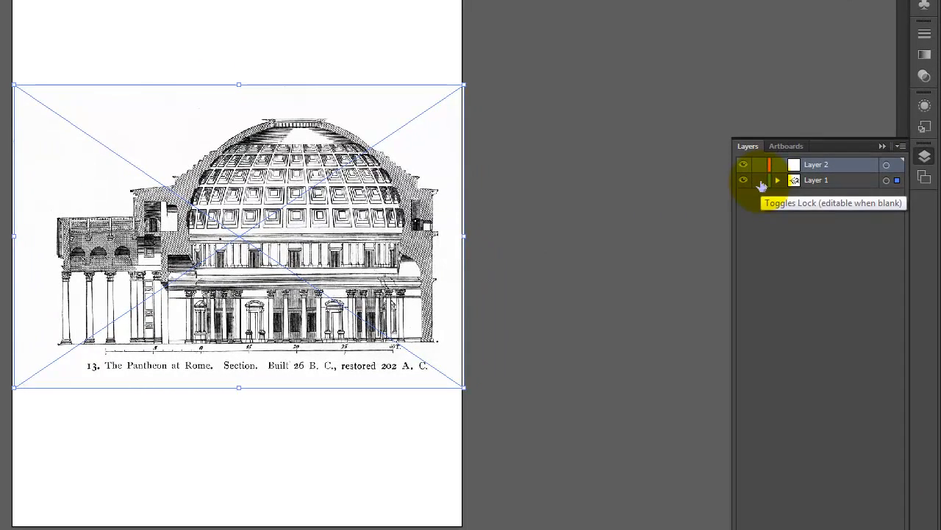
left_click(818, 238)
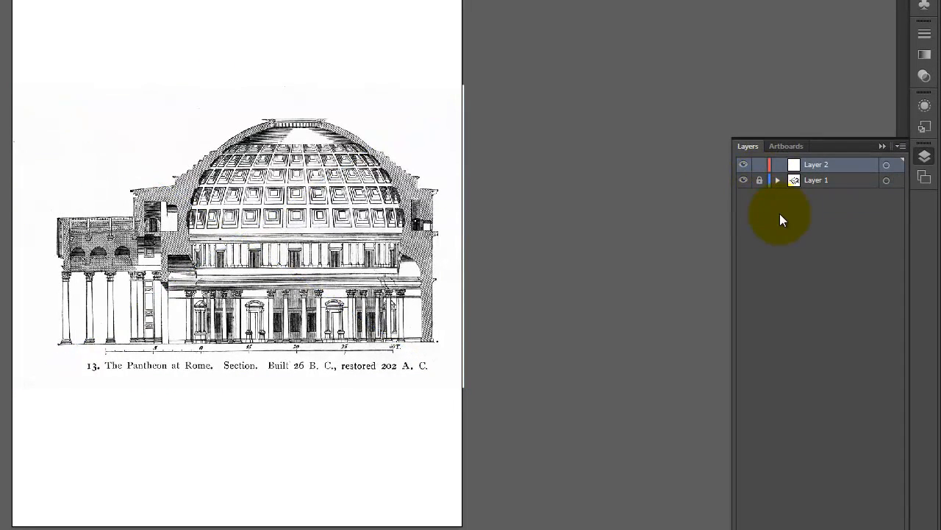
left_click(385, 89)
left_click_drag(323, 47, 211, 390)
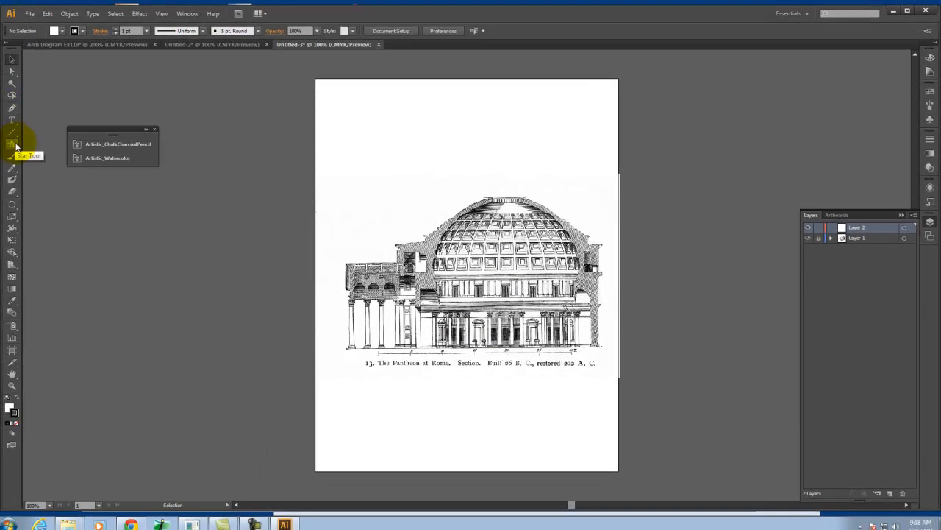
Draw a diagonal line from above the dome down to the rotunda floor, about 176 by 433 pt, and colour its stroke golden yellow
left_click(12, 131)
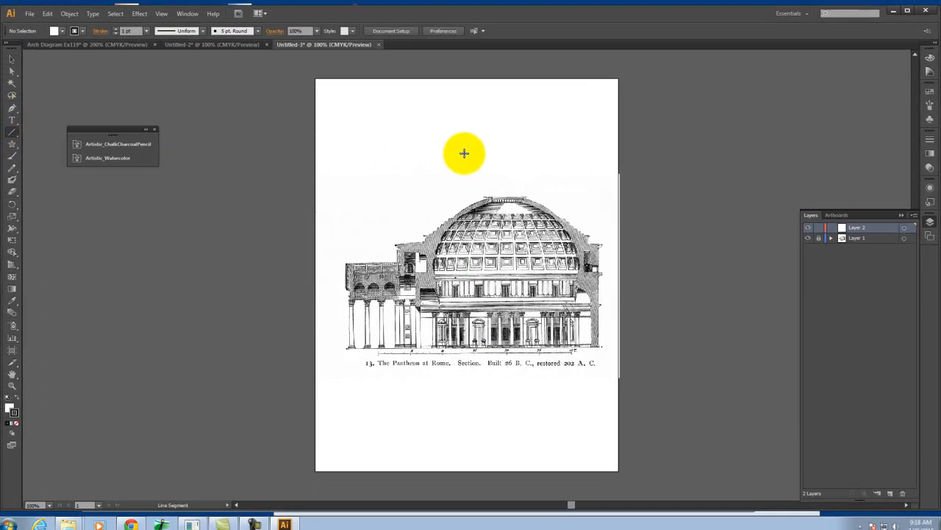
mouse_move(467, 130)
left_mouse_down()
mouse_move(505, 189)
mouse_move(553, 342)
left_mouse_up()
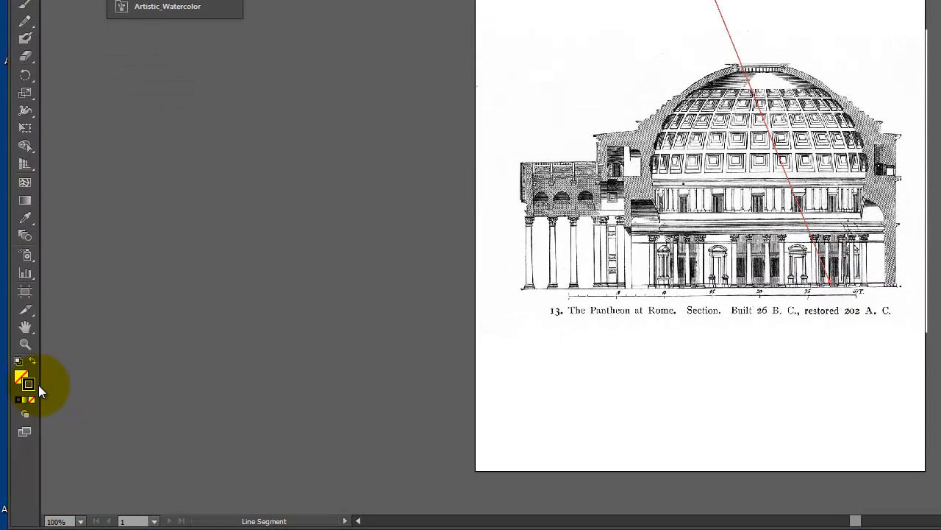
double_click(33, 386)
left_click_drag(725, 183, 722, 228)
left_click_drag(688, 78, 680, 103)
left_click(868, 73)
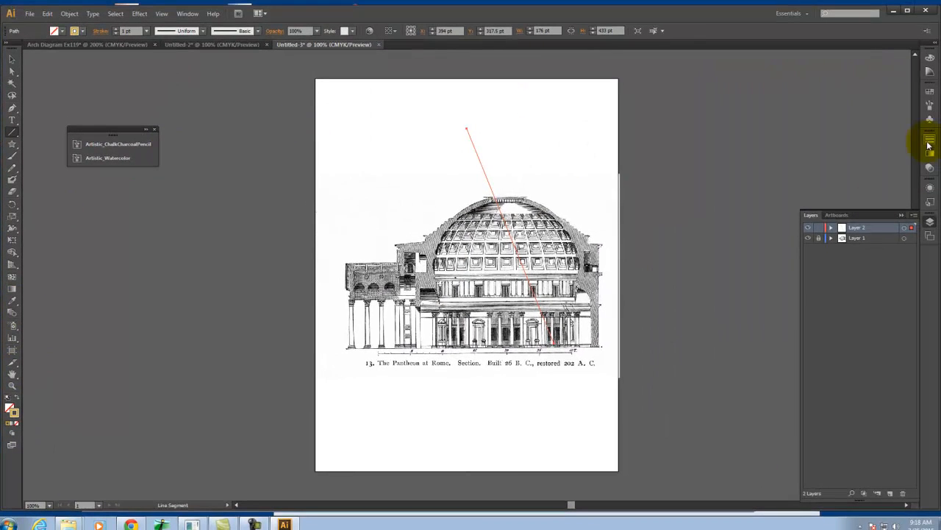
Set the diagonal line's stroke weight to 12 pt and give its lower end an open, V-shaped arrowhead
left_click(928, 141)
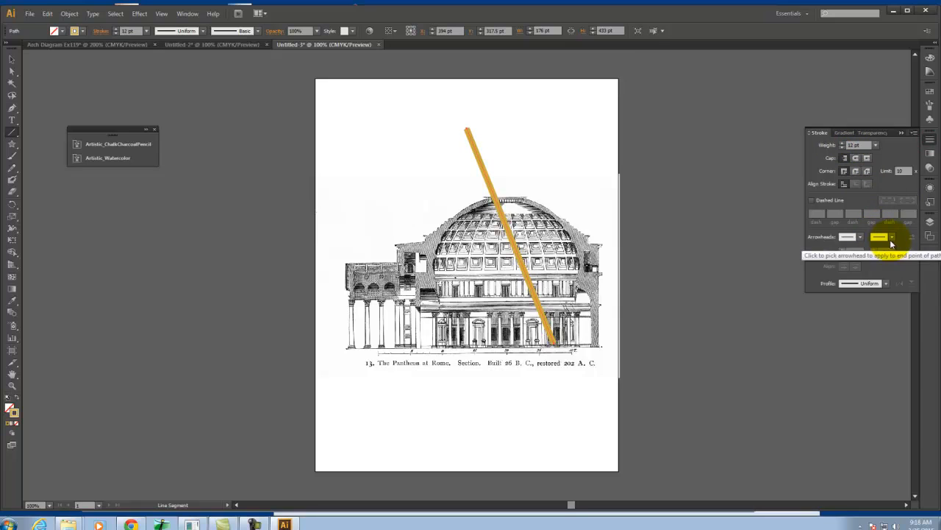
left_click(891, 236)
left_click(878, 270)
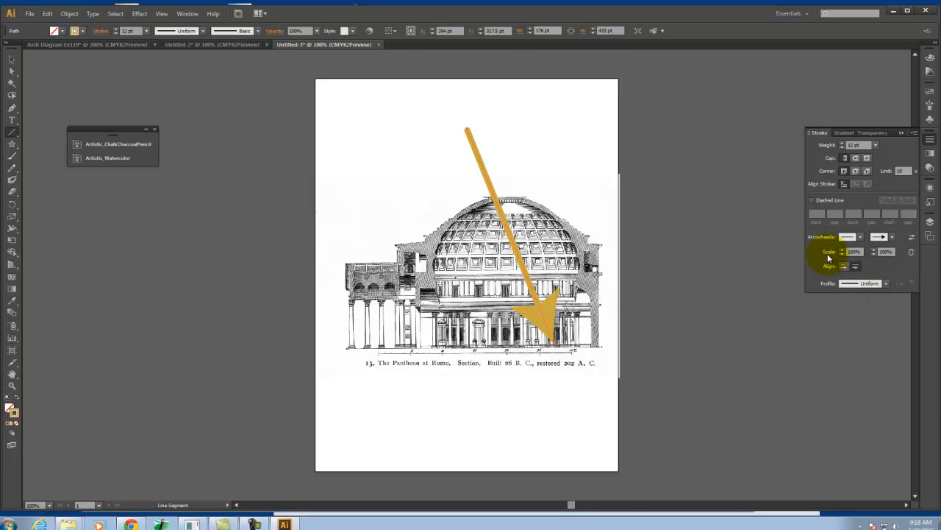
left_click(892, 237)
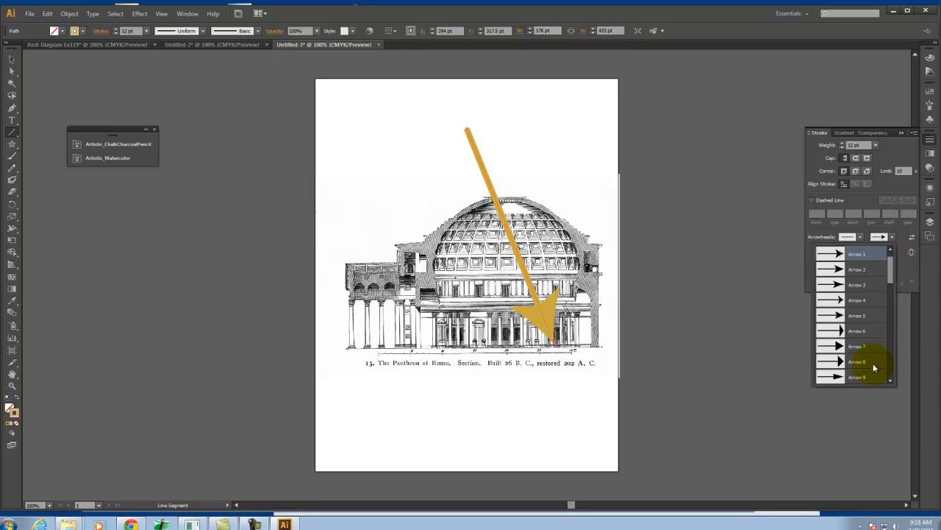
left_click(873, 364)
left_click(892, 236)
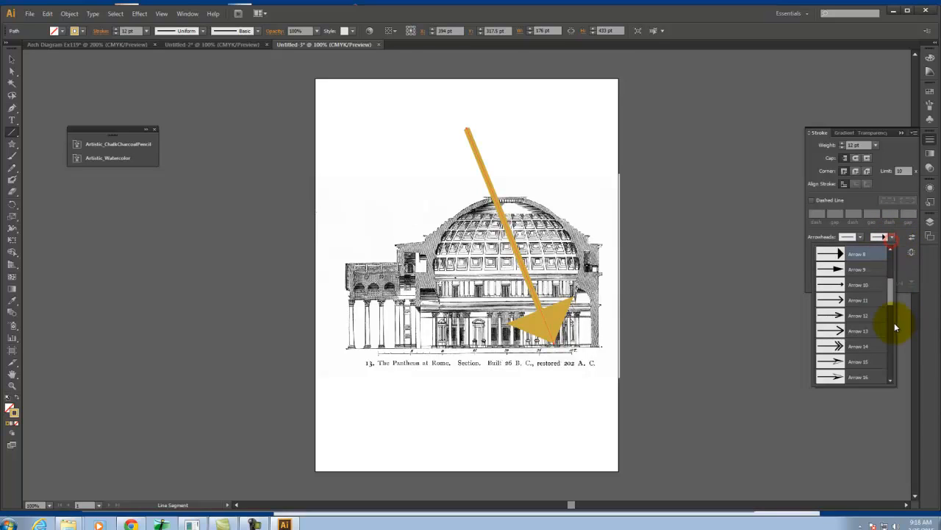
left_click_drag(891, 293, 890, 300)
left_click(868, 277)
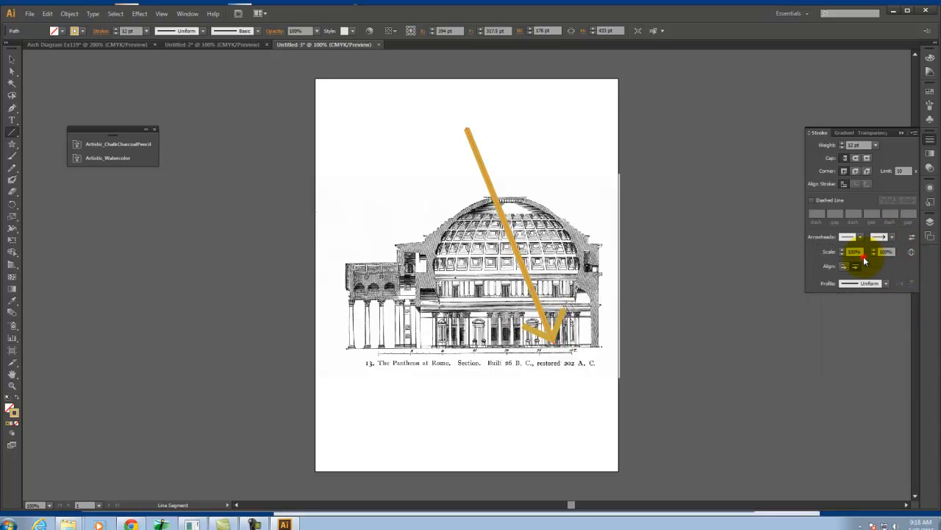
Set the yellow arrow's opacity to 80% and deselect it
left_click(11, 59)
left_click(606, 194)
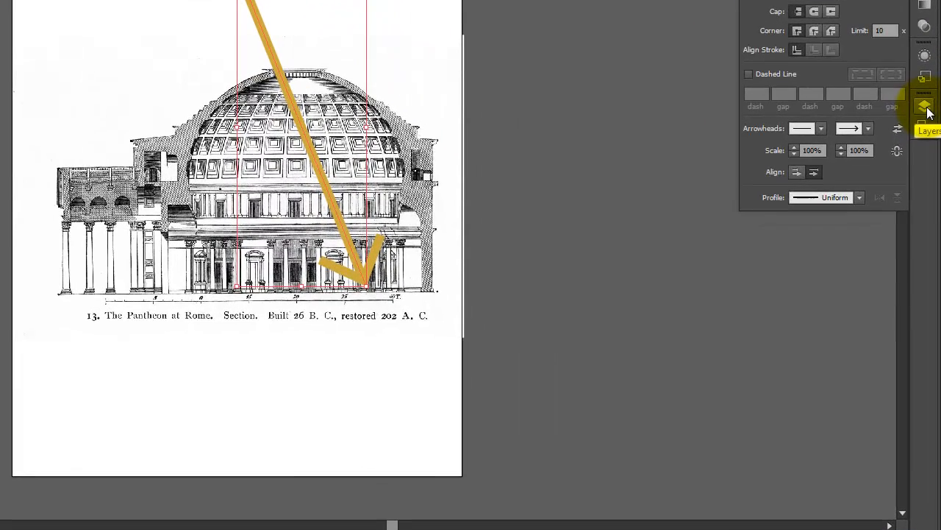
left_click(931, 221)
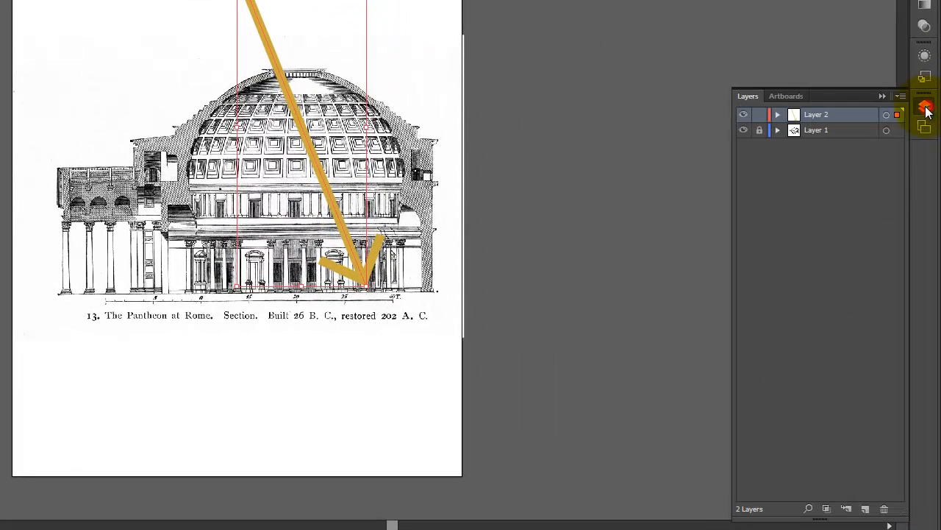
left_click(925, 31)
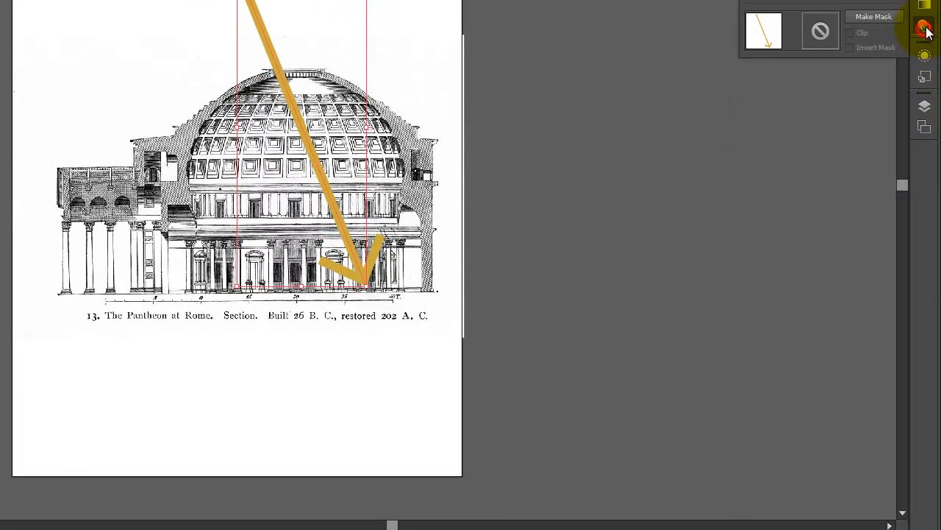
left_click(897, 6)
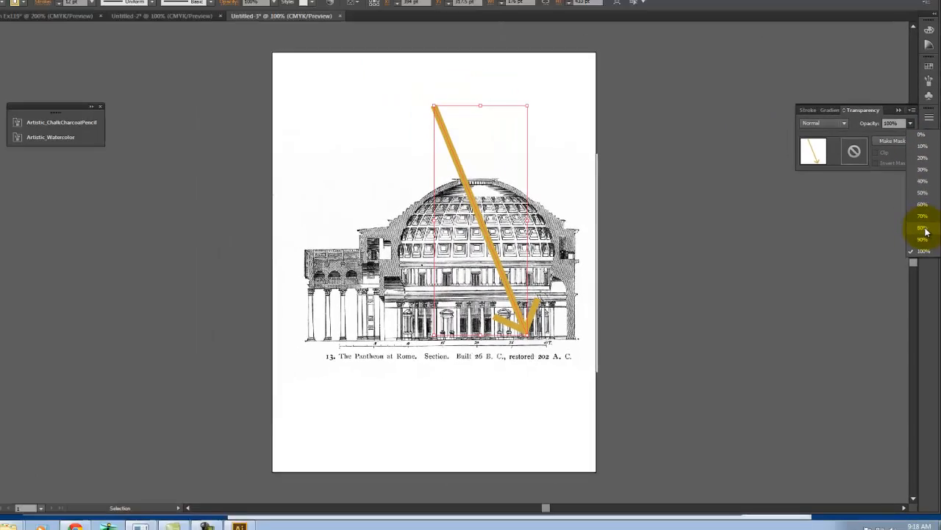
left_click(917, 152)
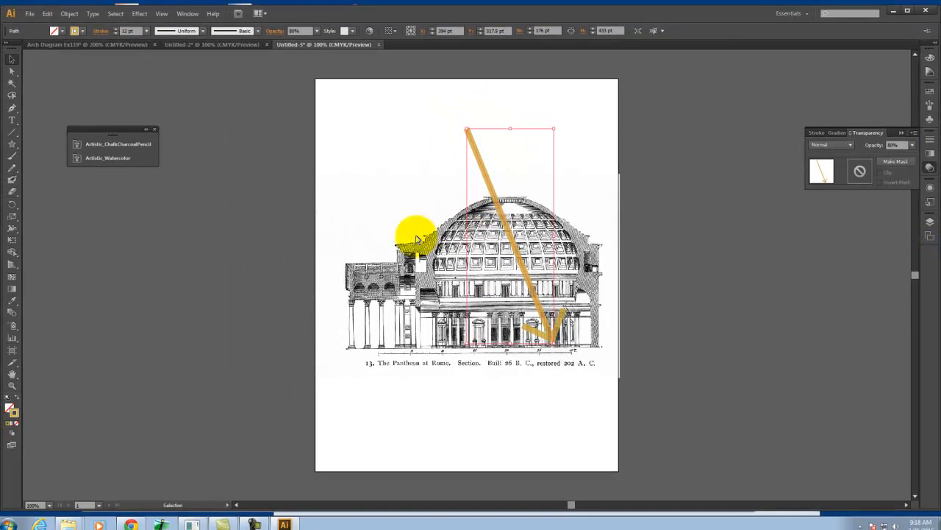
left_click(213, 149)
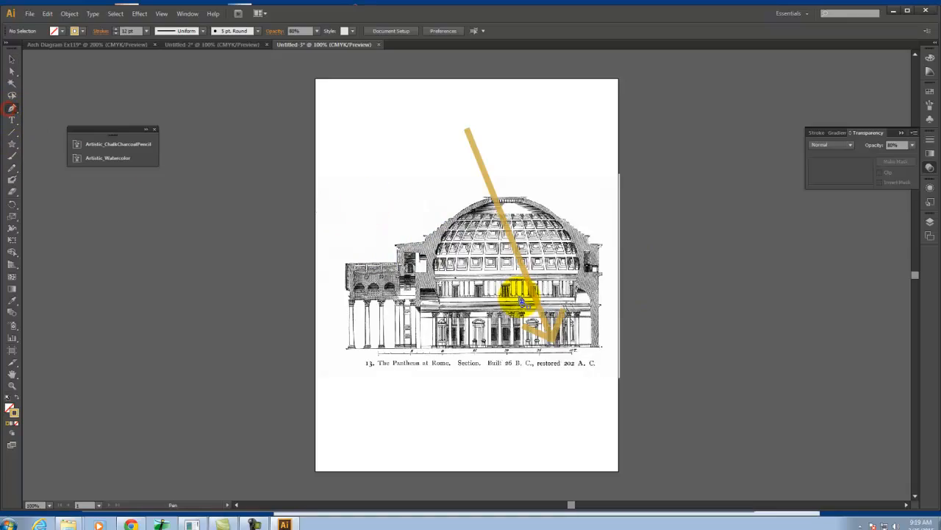
Start a Pen path along the dome's left outer slope up to the oculus edge and set its stroke weight to 2 pt
key("ctrl+equal")
key("ctrl+equal")
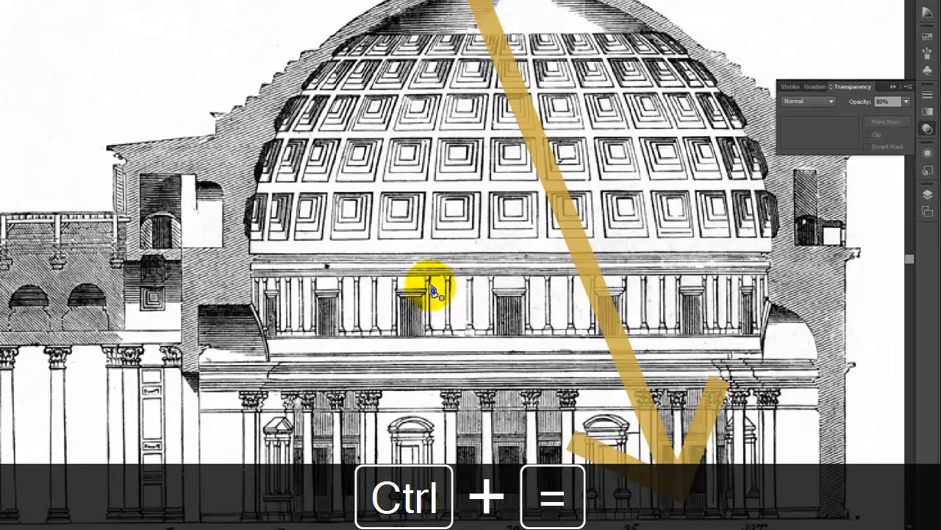
key("space")
left_click_drag(662, 168, 611, 286)
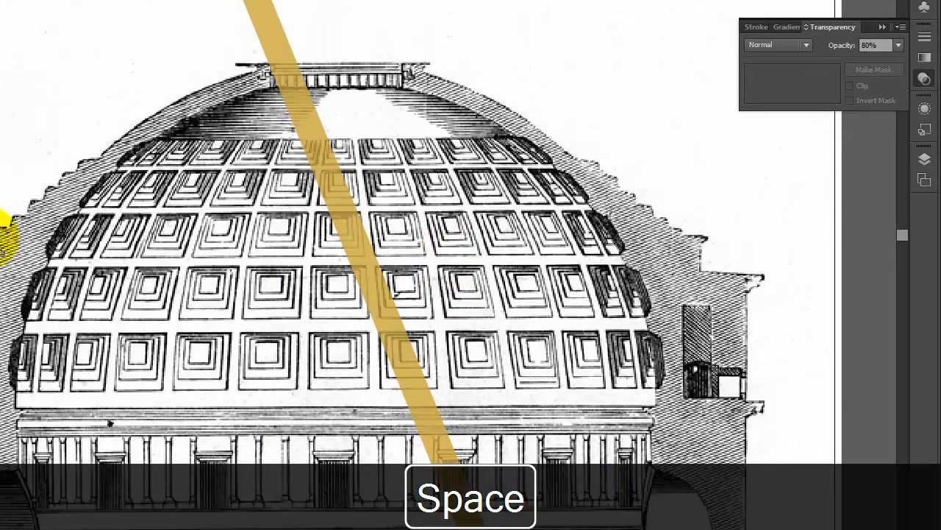
left_click(0, 235)
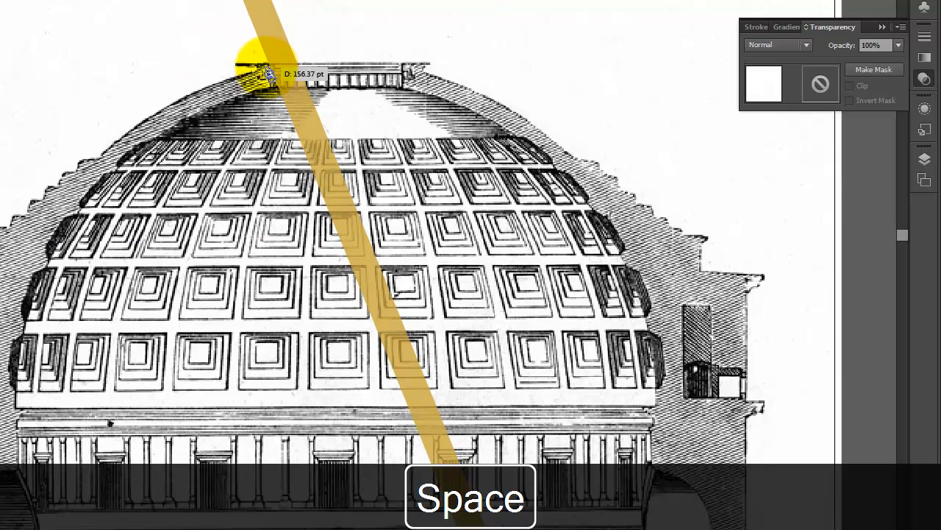
left_click(268, 66)
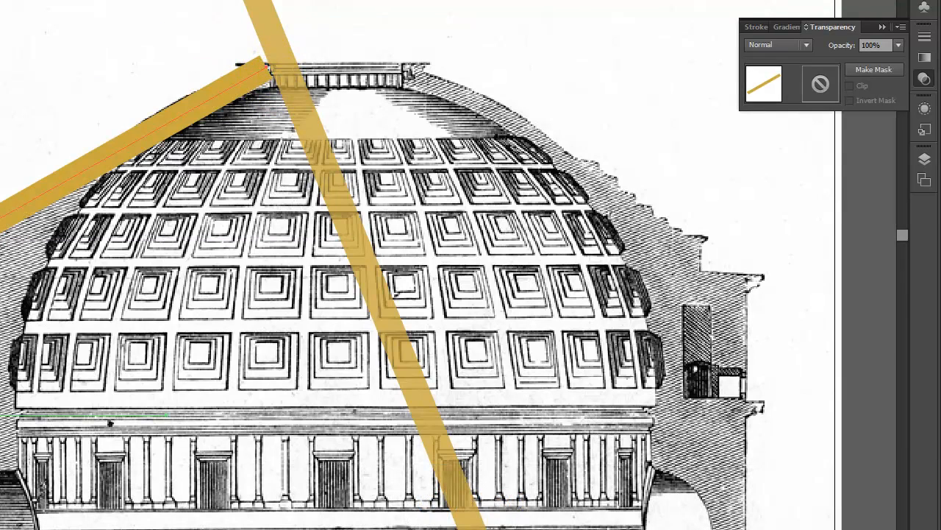
left_click(925, 36)
left_click(797, 48)
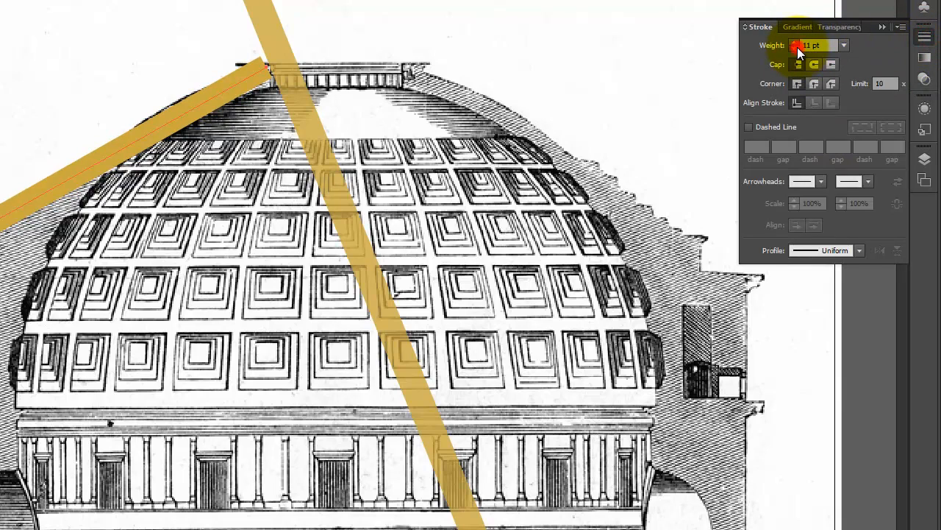
left_click(797, 47)
left_click(797, 47)
left_click(797, 47)
left_click(797, 47)
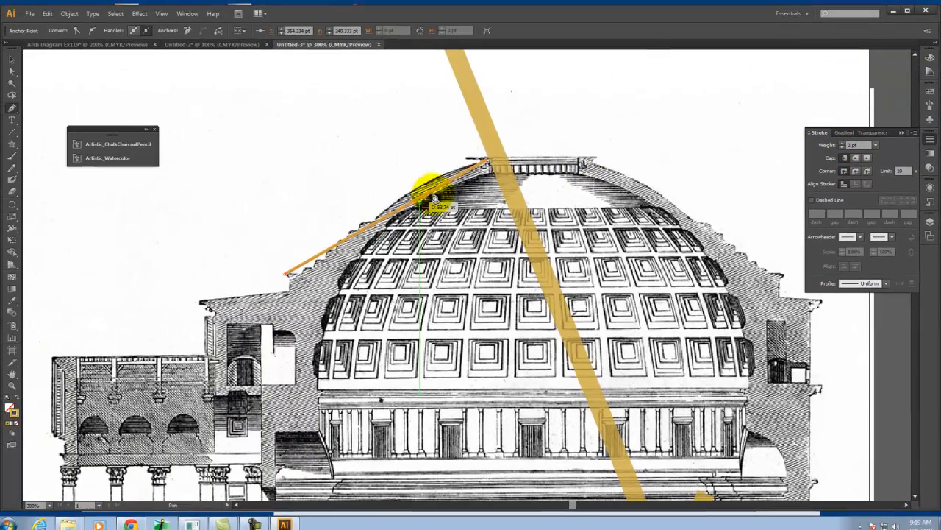
Continue the path down the left inner dome and wall to the floor, then up the outer wall, closing it at the dome's base
left_click(364, 126)
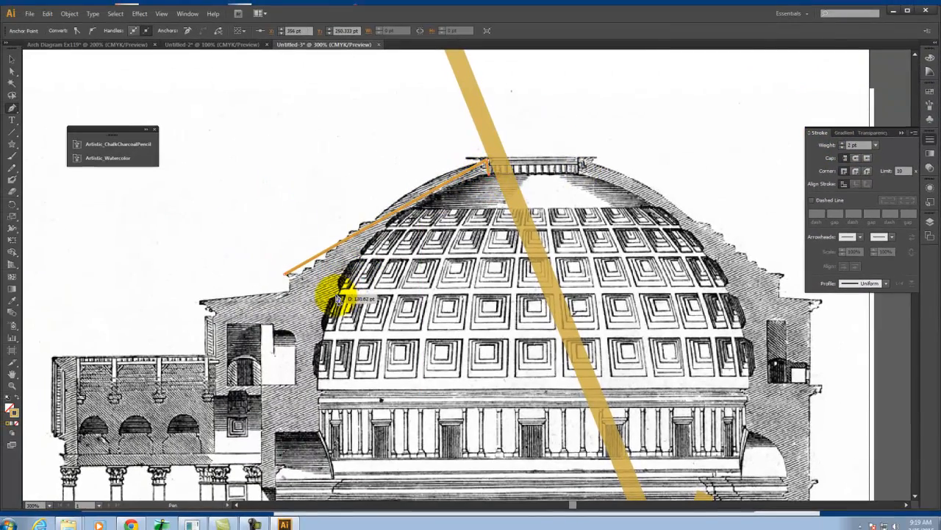
left_click(317, 380)
left_click(317, 432)
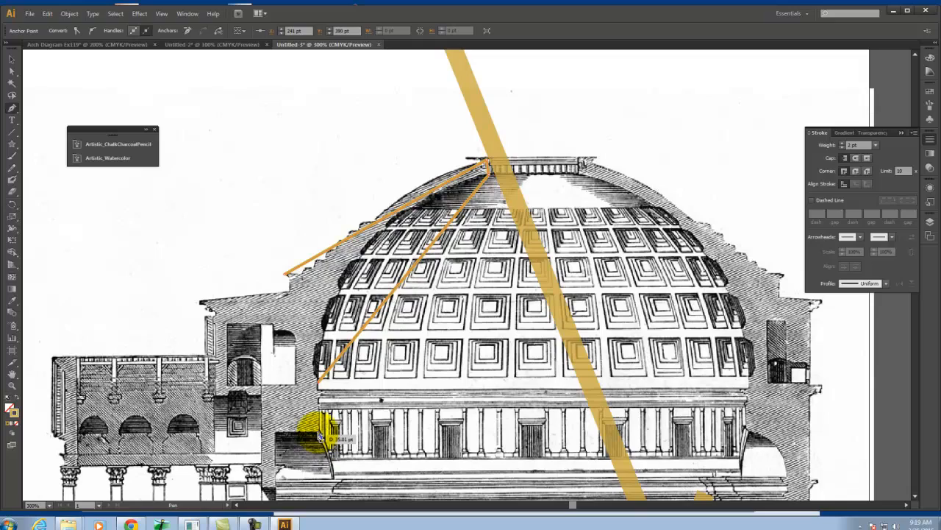
scroll(330, 220, "down", 5)
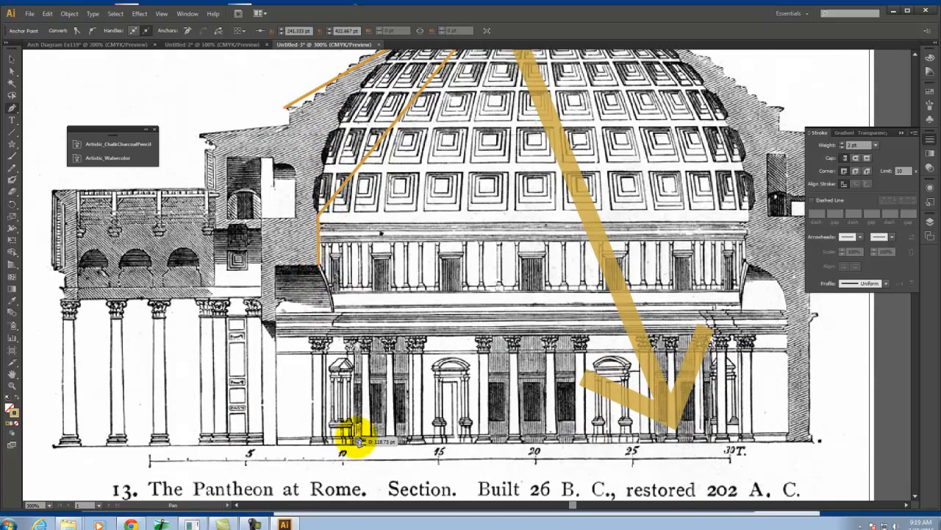
left_click(329, 445)
left_click(243, 444)
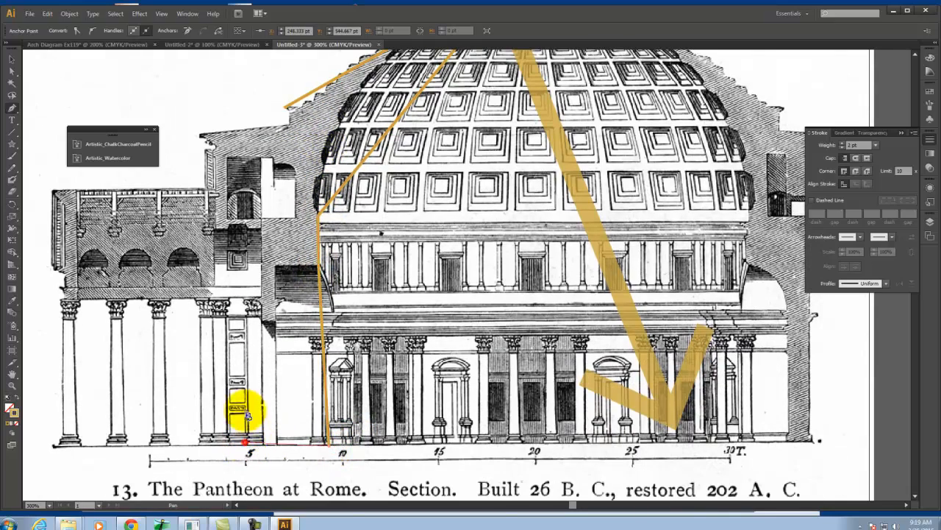
left_click(252, 129)
left_click(284, 125)
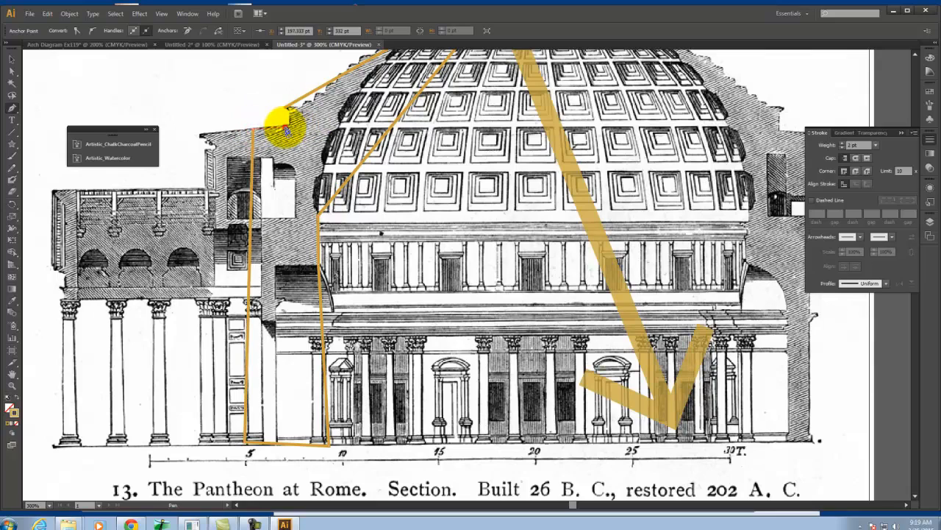
left_click(285, 107)
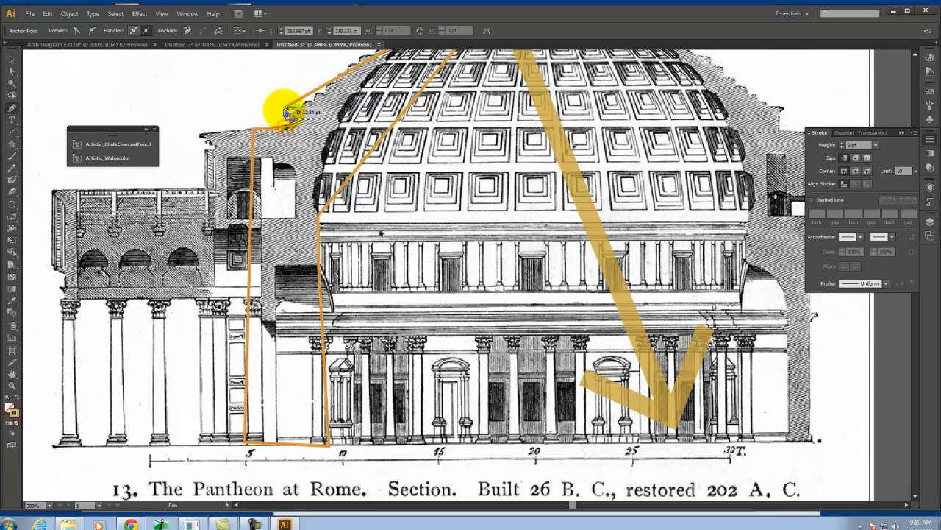
Swap the left wall outline's stroke colour into its fill and change the fill to black, 000000
left_click(16, 404)
double_click(10, 411)
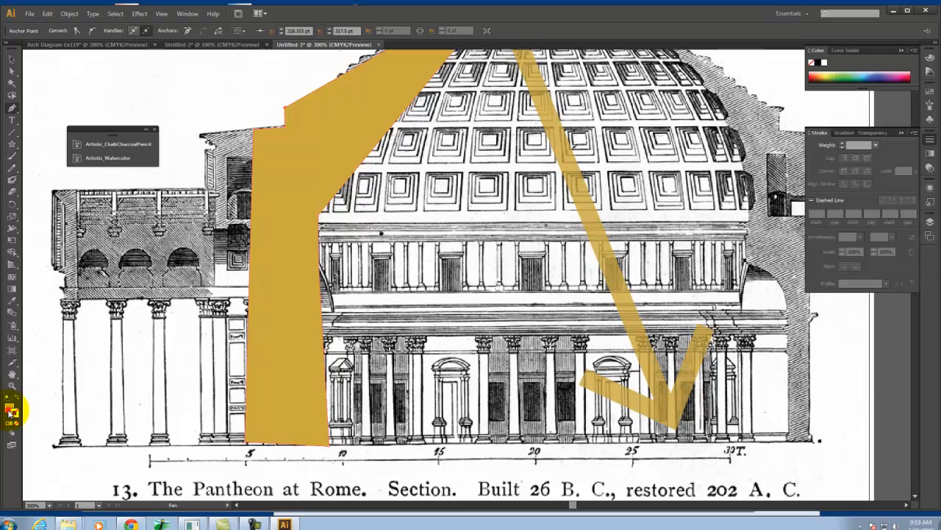
left_click(340, 323)
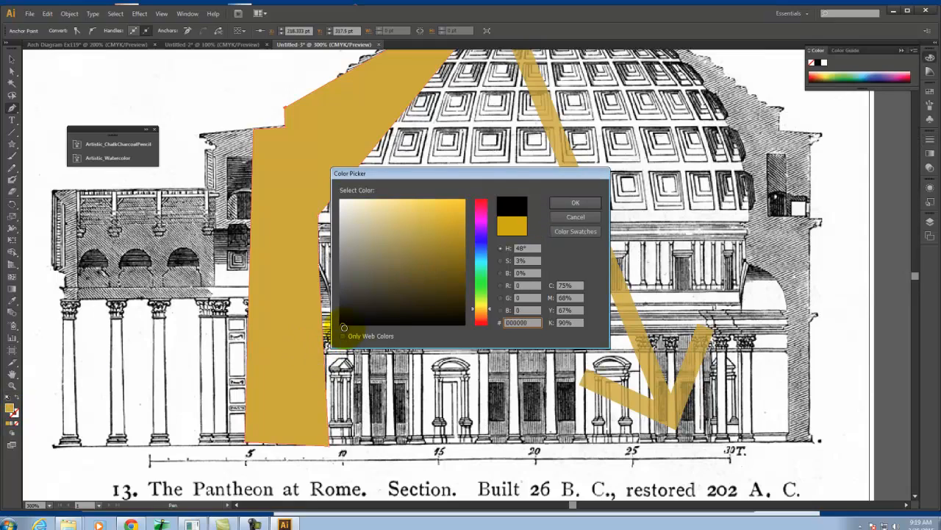
left_click(589, 202)
Trace the right inner dome with the Pen tool, curving from the oculus edge down to the upper wall
key("space")
left_click_drag(725, 144, 515, 284)
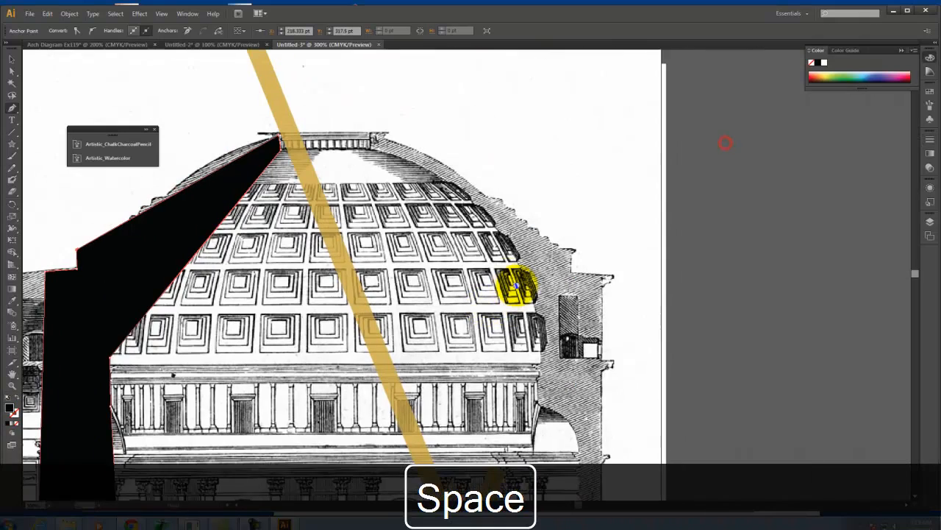
left_click(368, 137)
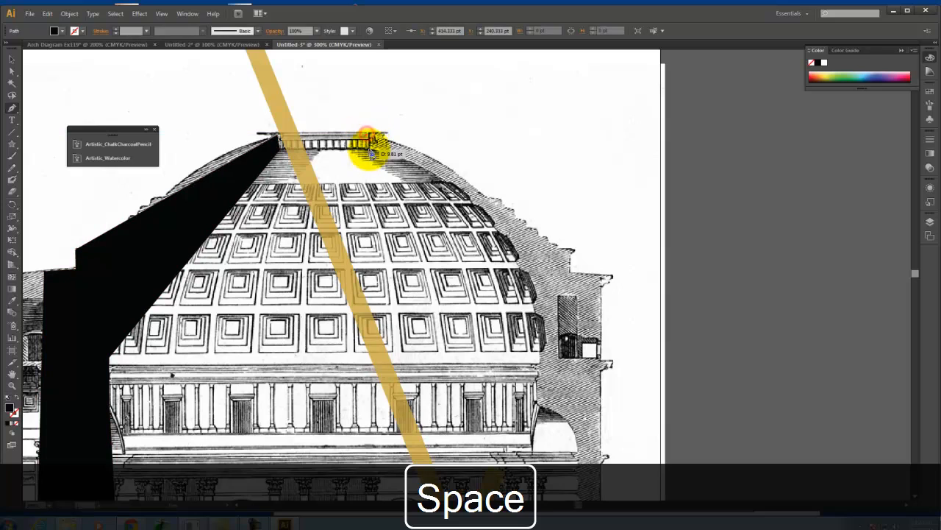
left_click_drag(493, 219, 522, 294)
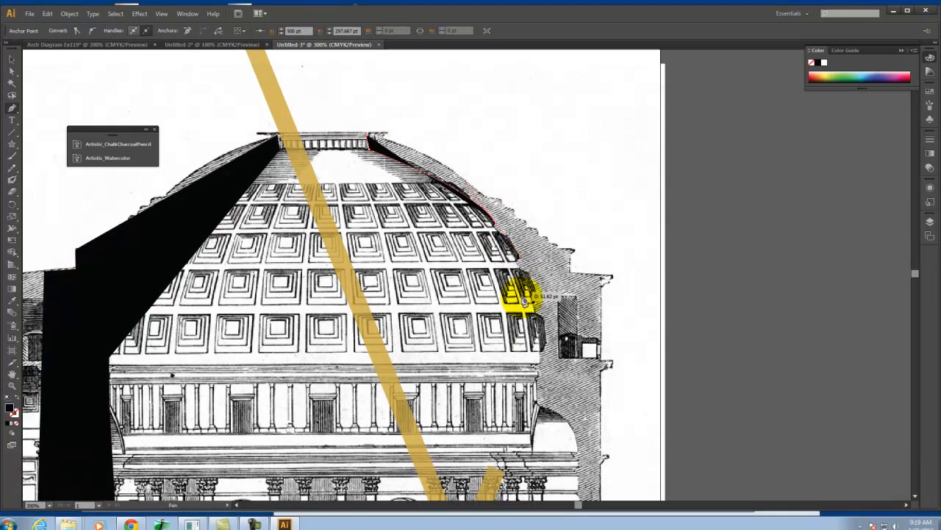
left_click_drag(541, 355, 535, 403)
left_click(534, 405)
Extend the right path down to the floor, up the outer wall to the cornice and over the dome, closing it at the oculus
scroll(548, 278, "down", 6)
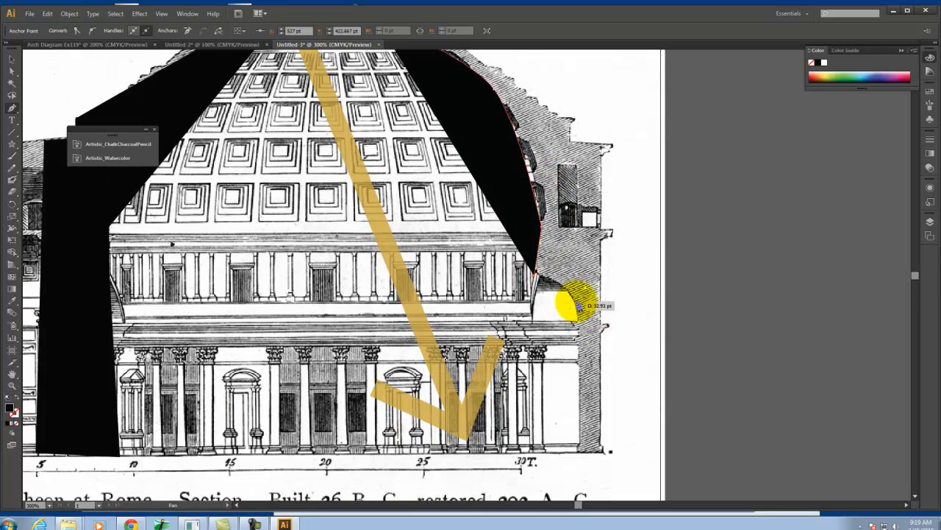
left_click(579, 304)
left_click(579, 447)
left_click(603, 450)
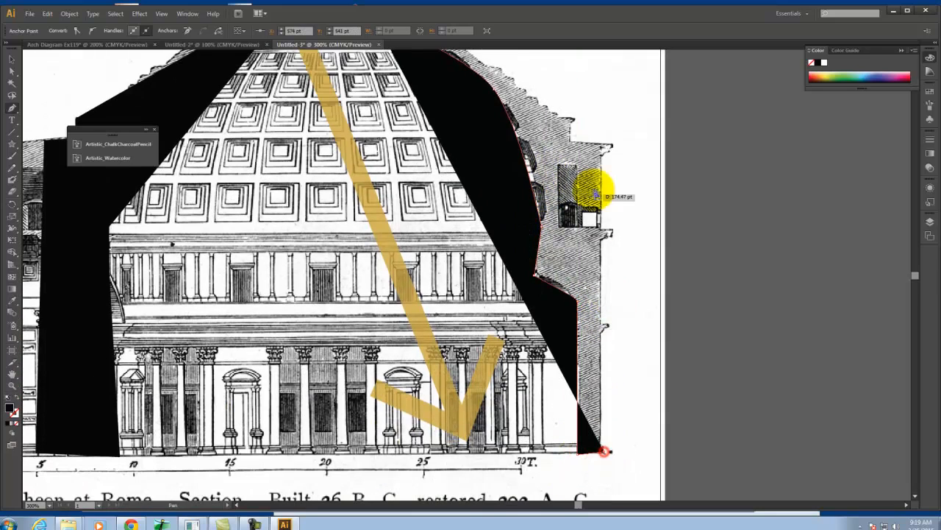
left_click(604, 144)
scroll(560, 256, "up", 4)
scroll(560, 256, "up", 1)
left_click(476, 155)
left_click(371, 117)
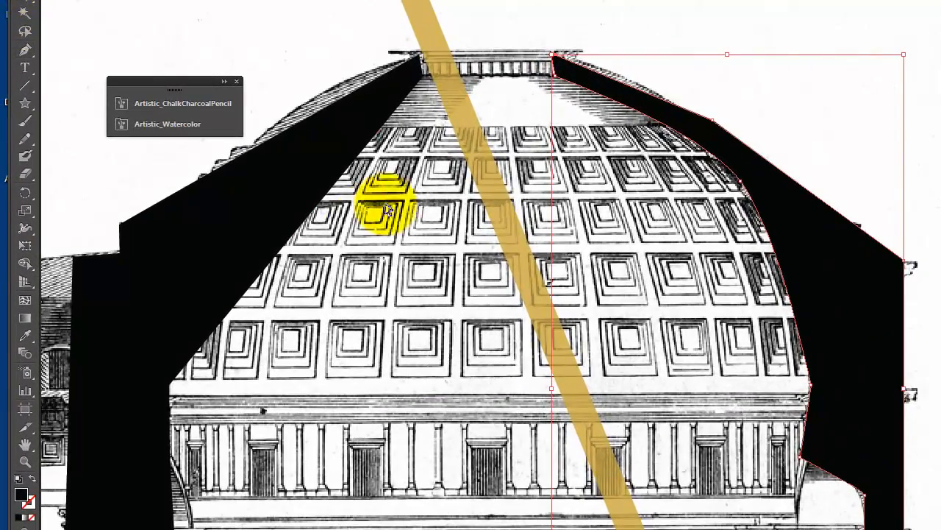
Add an anchor point midway along the left shape's straight inner dome edge and move it outward to follow the dome's curve
left_click(25, 50)
left_click(24, 51)
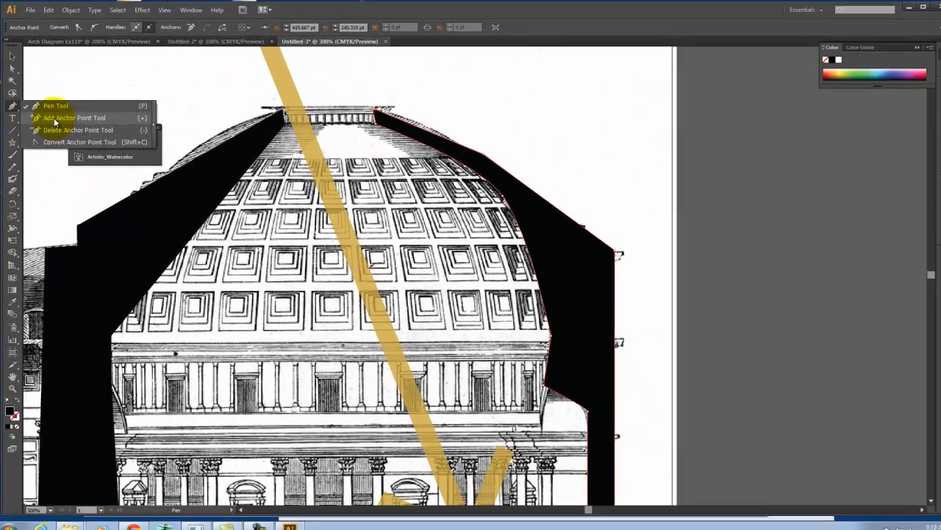
left_click(84, 67)
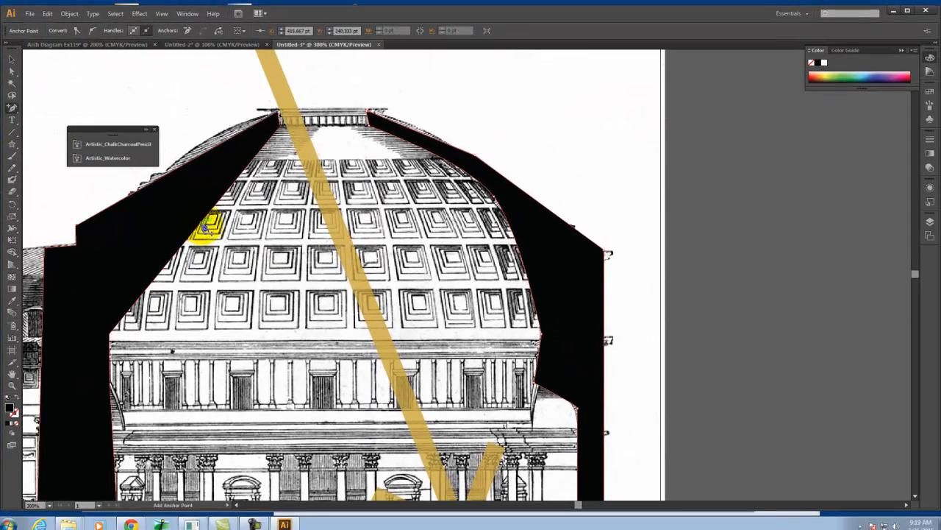
left_click(10, 66)
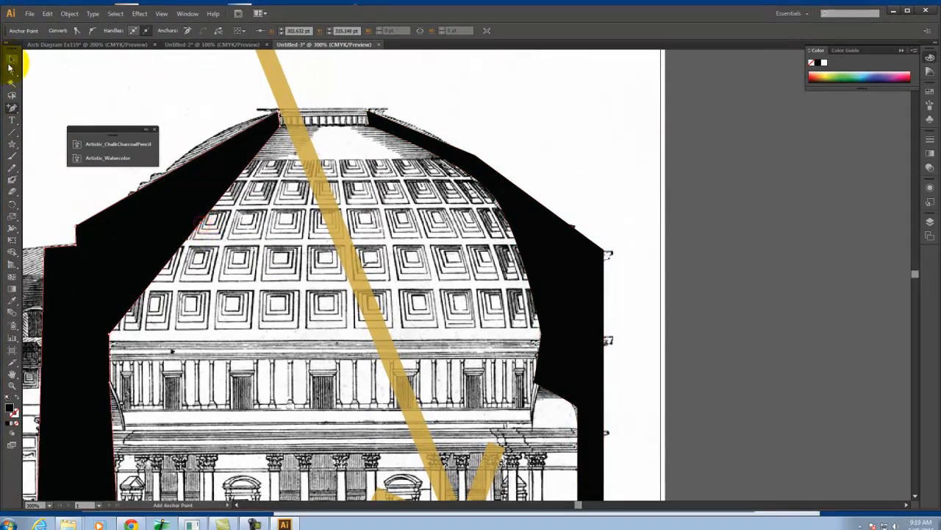
left_click(211, 220)
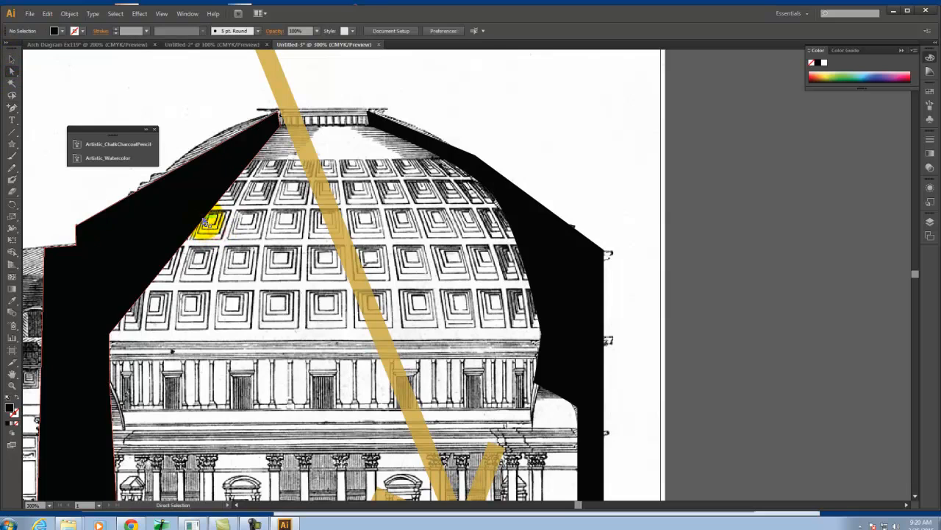
left_click(201, 222)
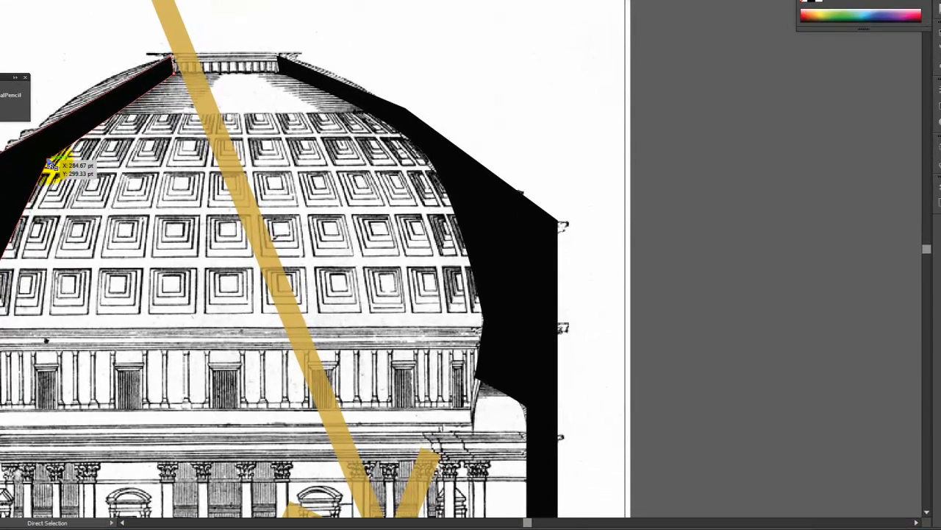
left_click_drag(48, 160, 40, 156)
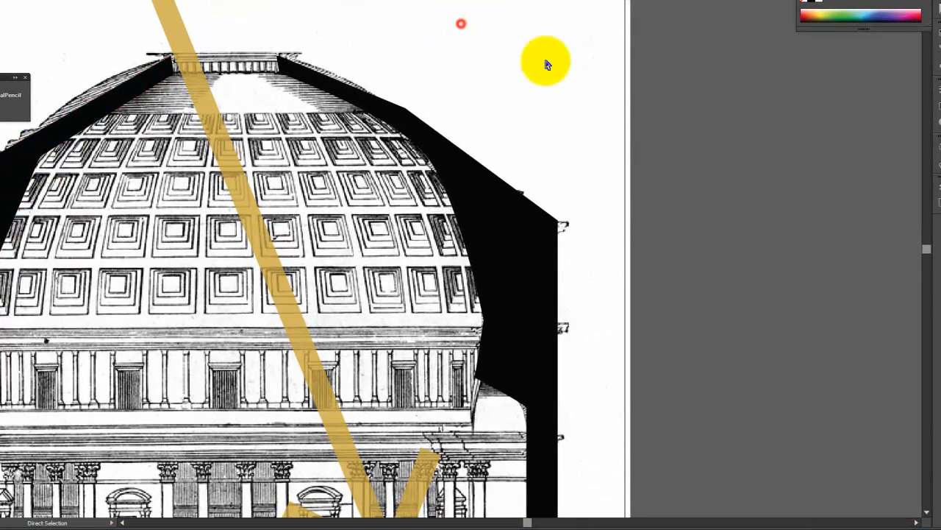
Deselect the wall shapes and unlock Layer 1, which holds the placed Pantheon section
scroll(315, 142, "down", 3)
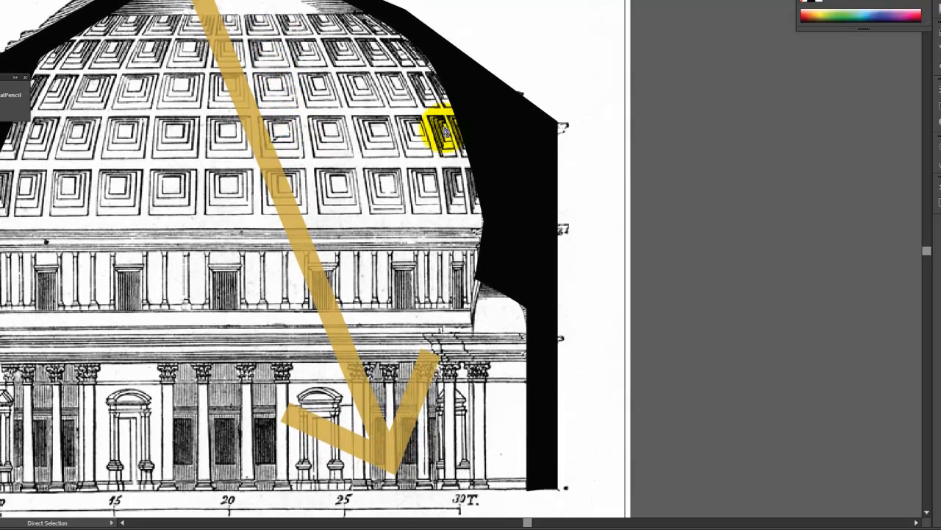
key("ctrl+minus")
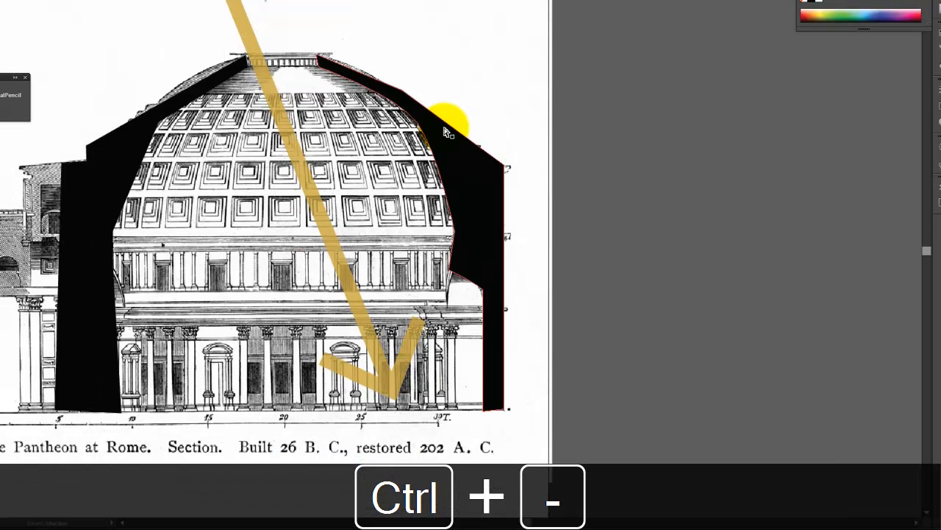
left_click(893, 49)
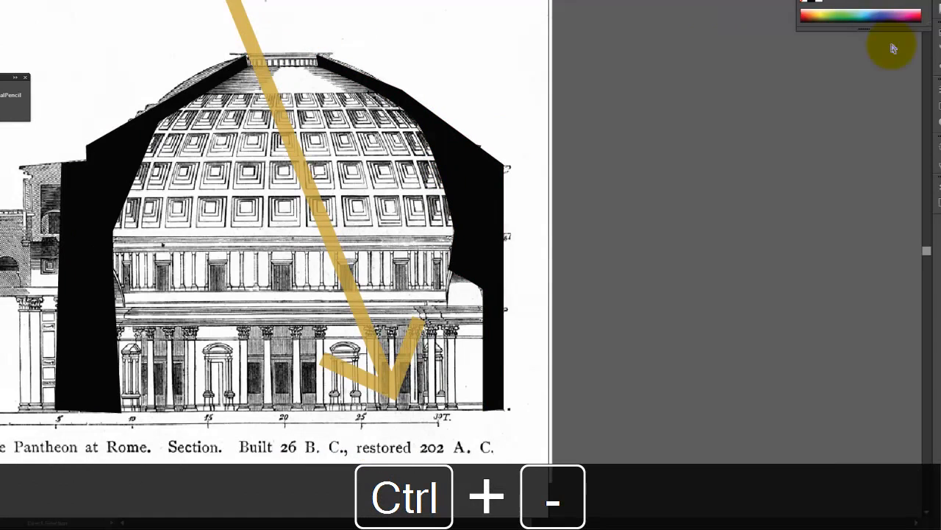
left_click(938, 181)
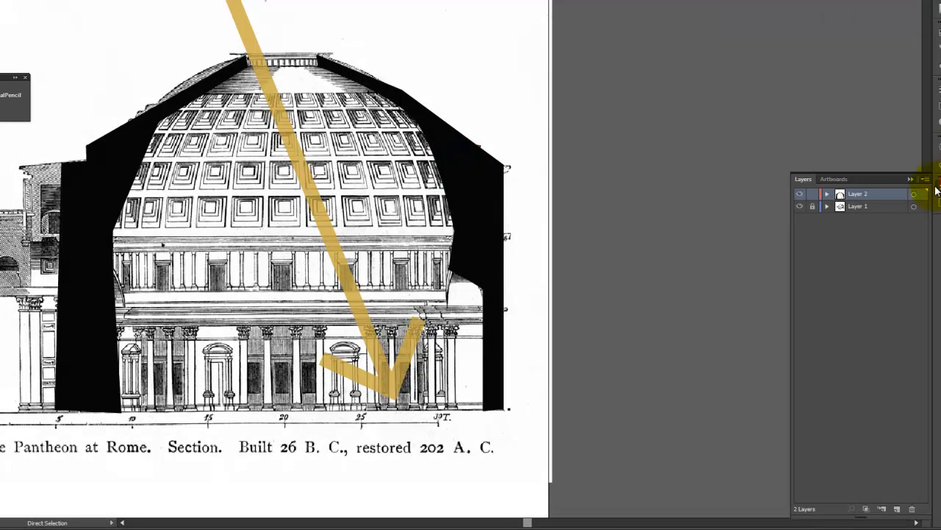
left_click(851, 206)
left_click(813, 207)
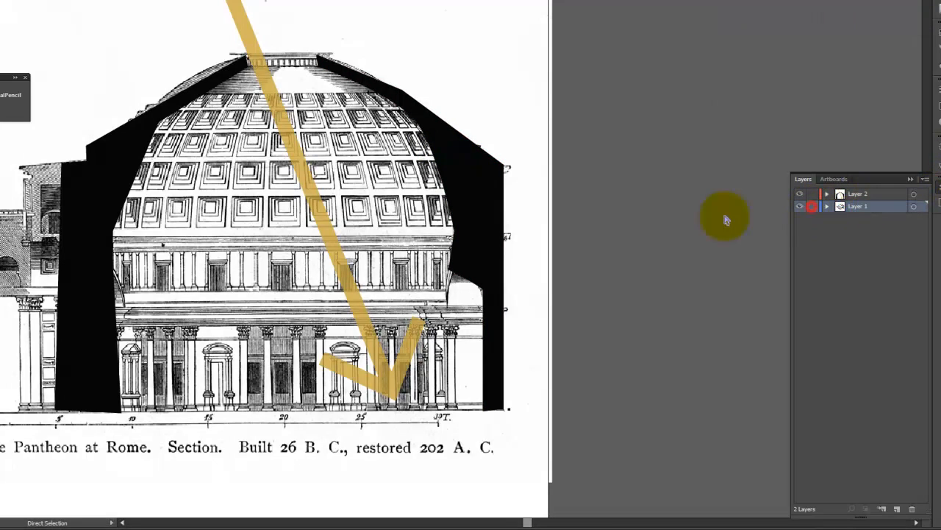
Select the placed Pantheon section image and fade it, trying 20% opacity before settling on 40%
left_click(370, 203)
key("ctrl+z")
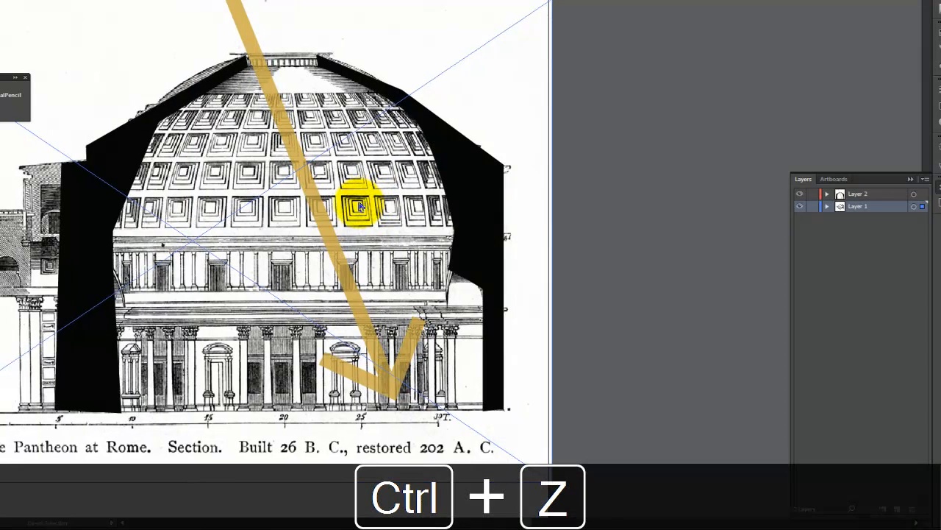
left_click(940, 123)
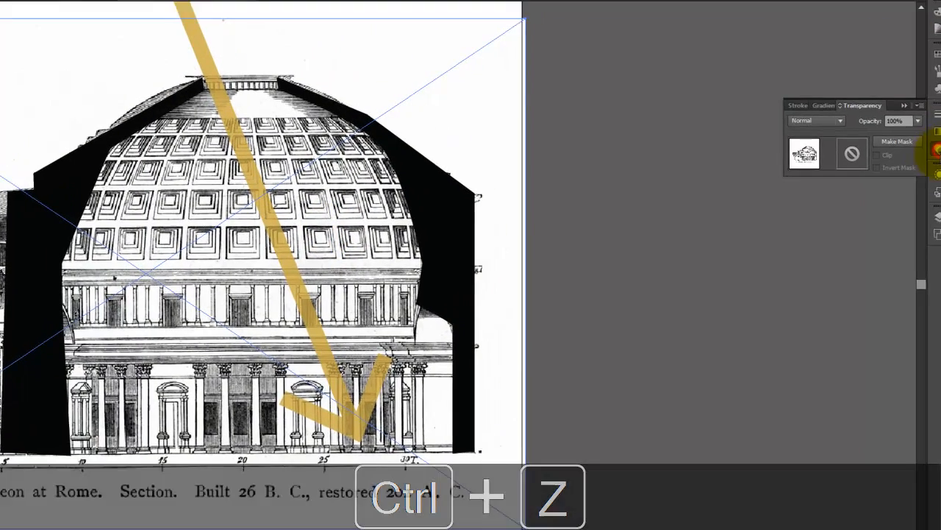
left_click(923, 95)
left_click(915, 256)
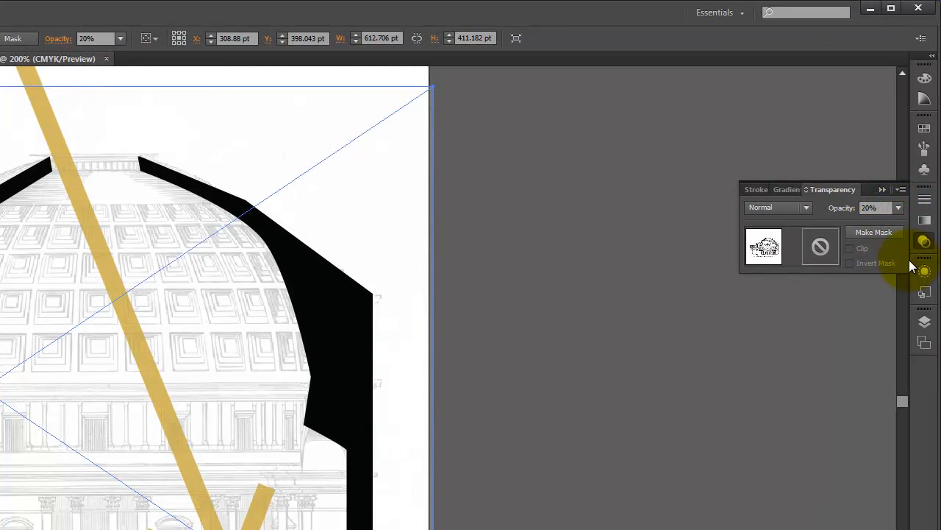
left_click(898, 207)
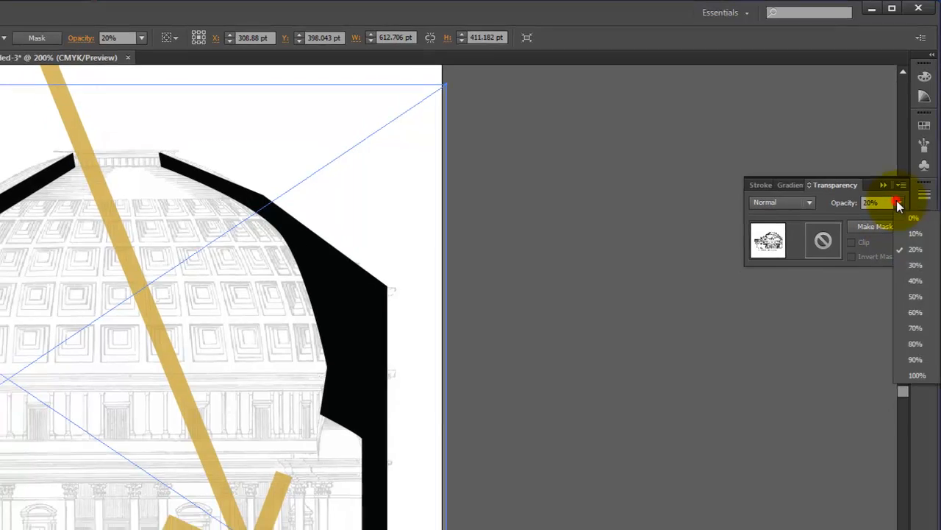
left_click(918, 316)
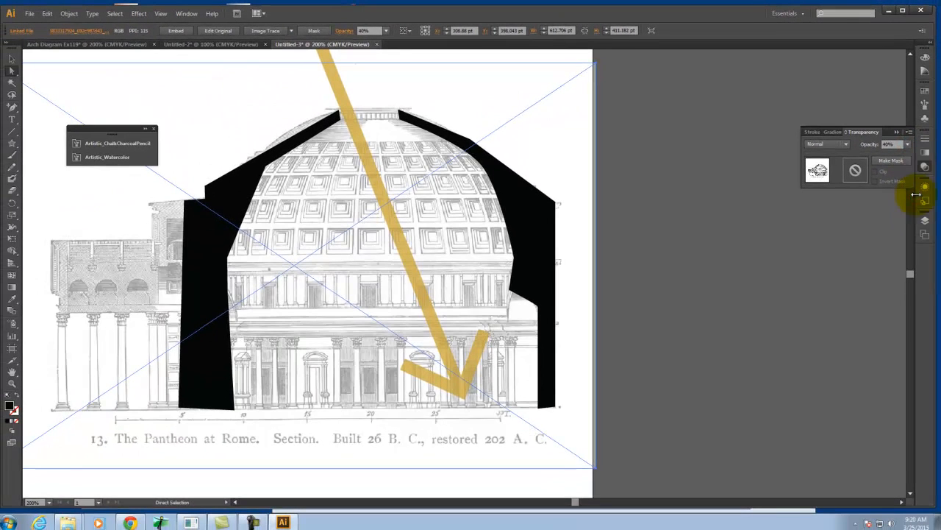